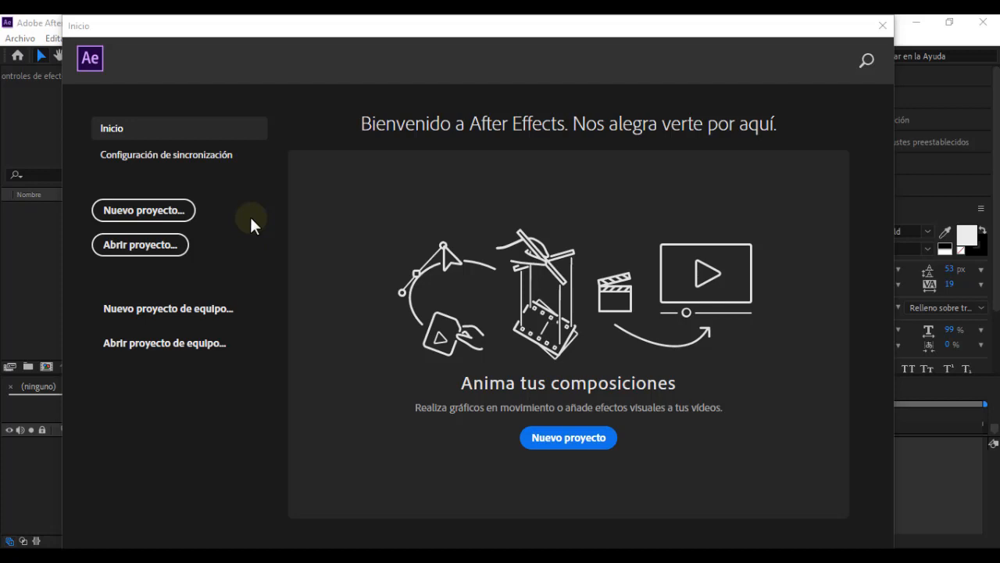
Step: Start a new project and create a composition named "Mi primera forma" using the HDV/HDTV 720 29,97 preset
left_click(162, 210)
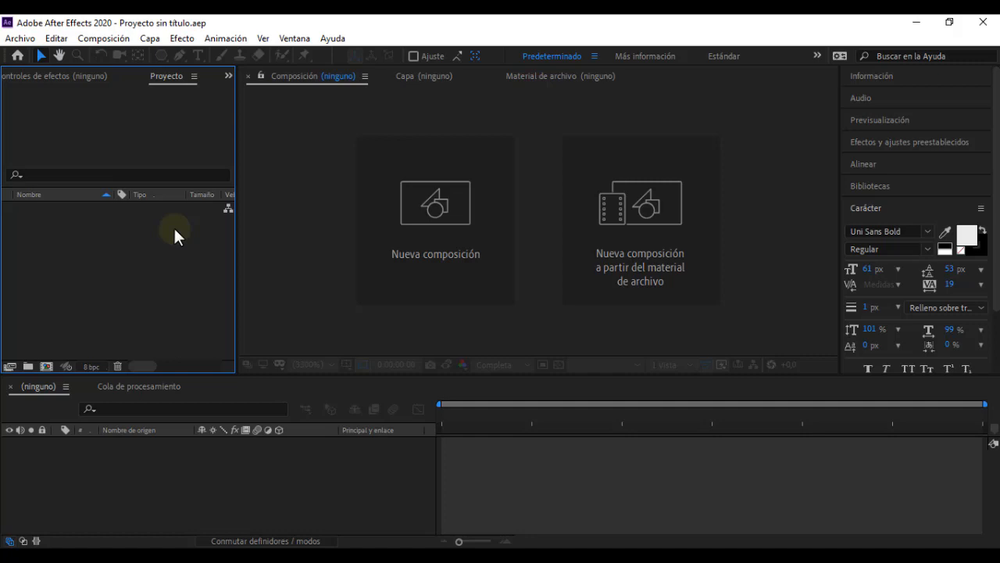
key("ctrl+n")
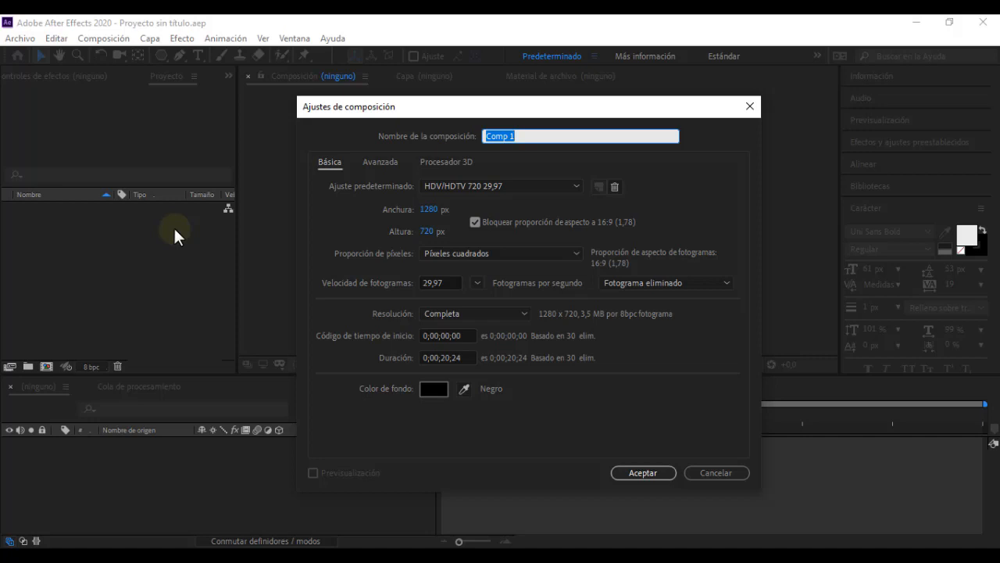
type("Mi primera forma")
left_click(700, 184)
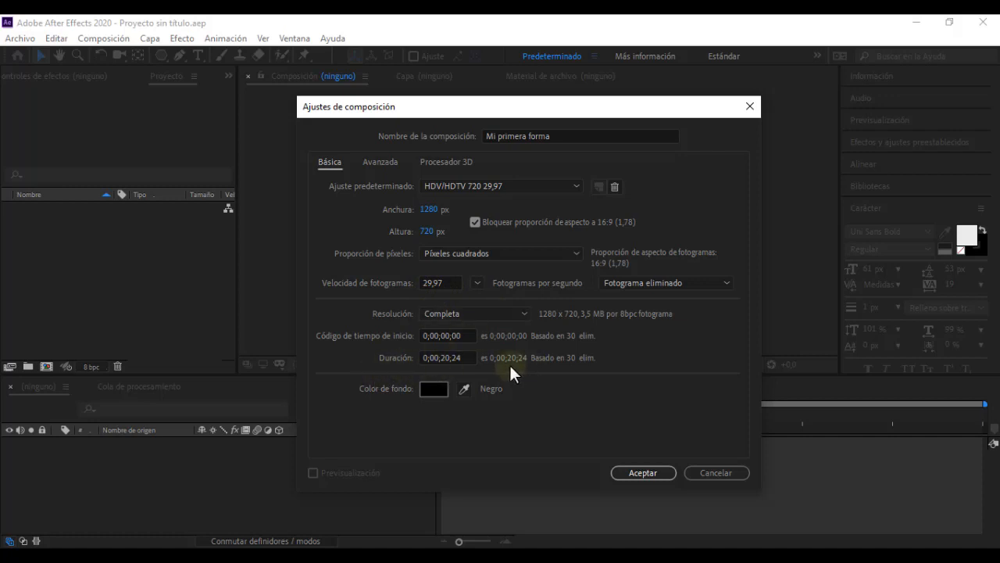
left_click(643, 473)
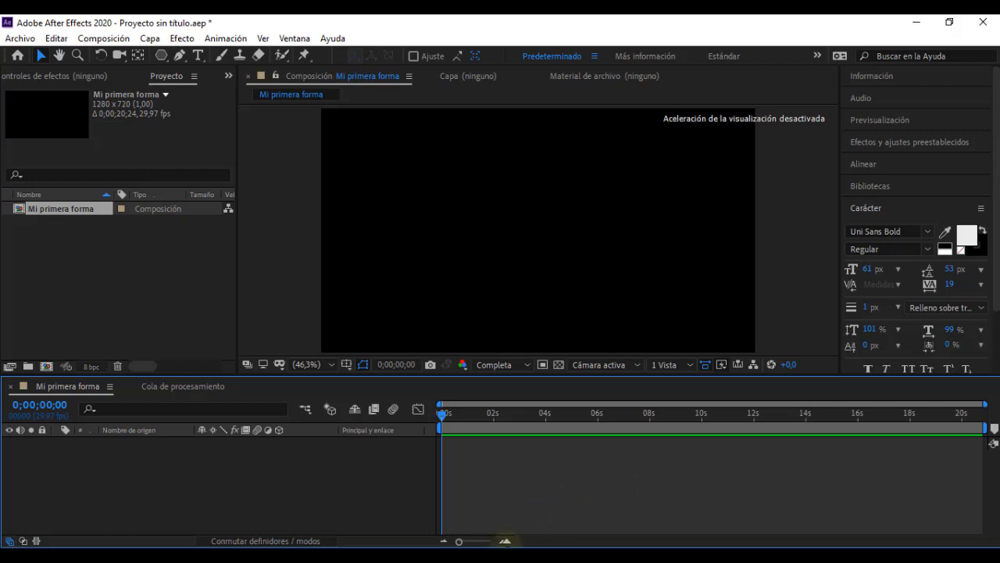
Step: Switch to the video player and review the "Video leccion 05" reference animation, replaying its middle part, and return to After Effects
left_click(469, 555)
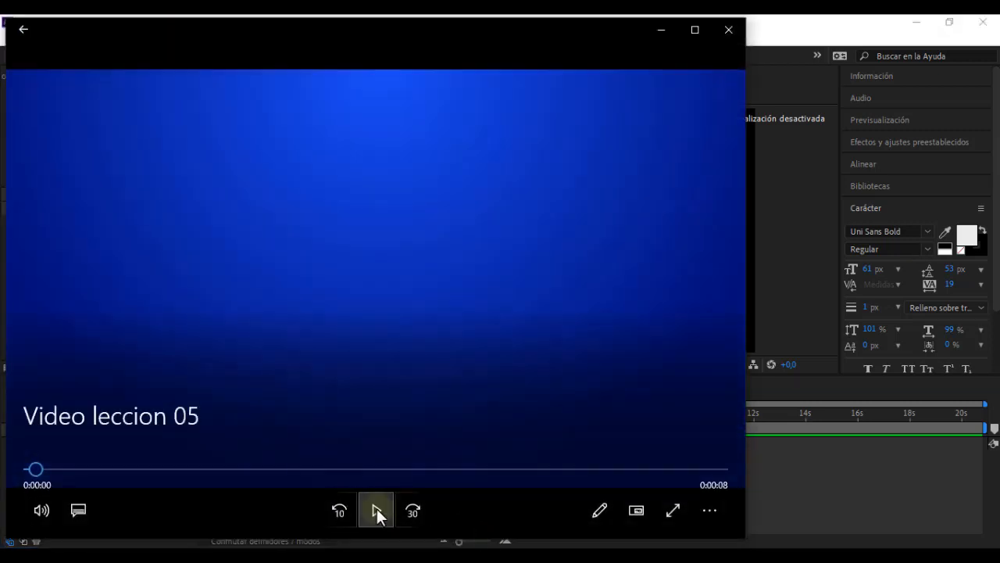
left_click(376, 508)
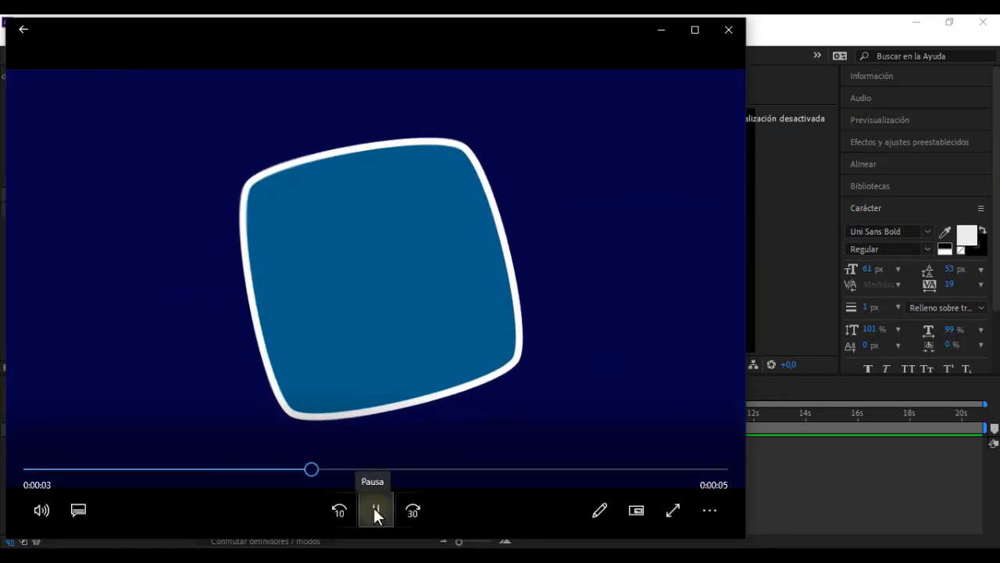
left_click(373, 507)
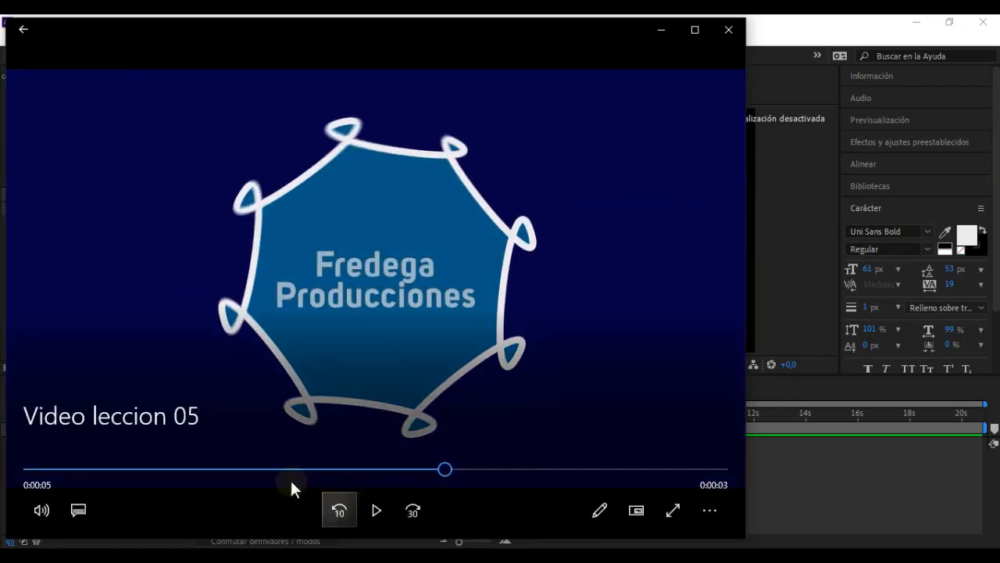
left_click(255, 469)
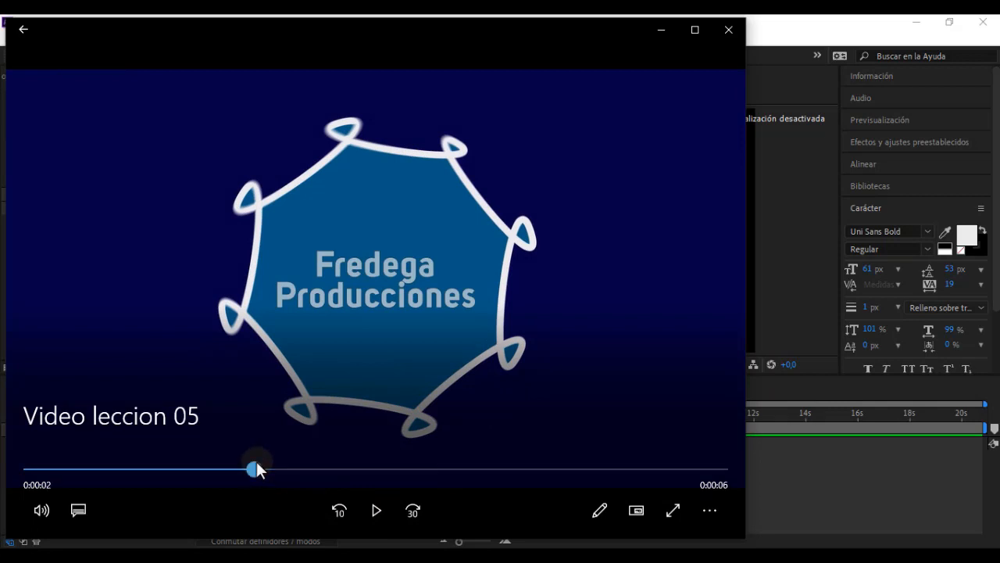
left_click(373, 514)
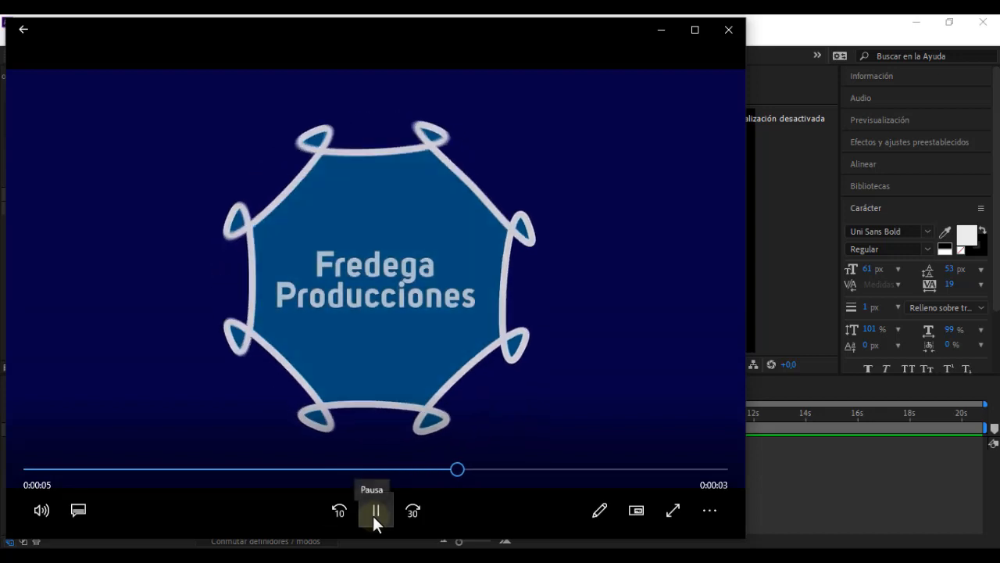
left_click(373, 514)
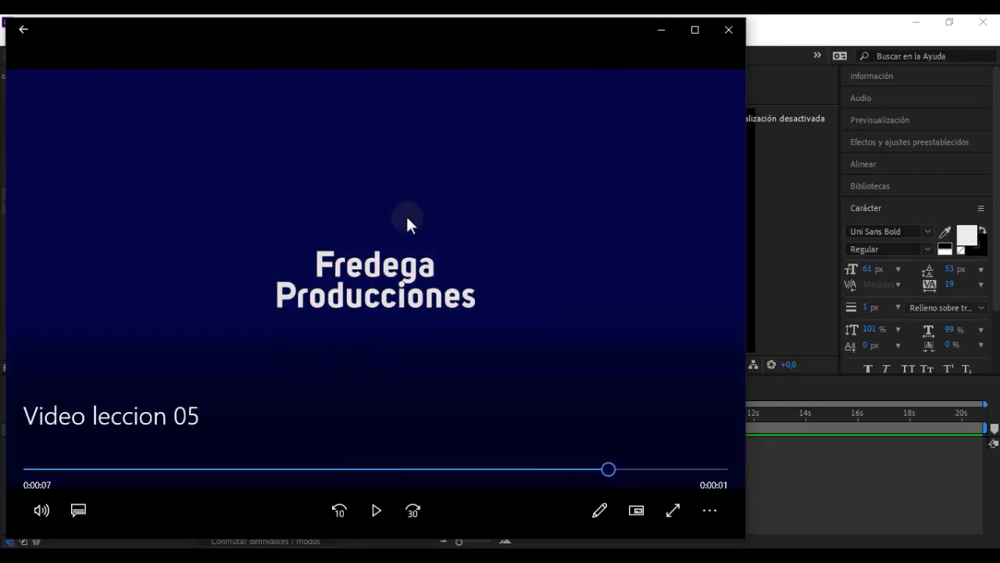
left_click(661, 30)
left_click(661, 29)
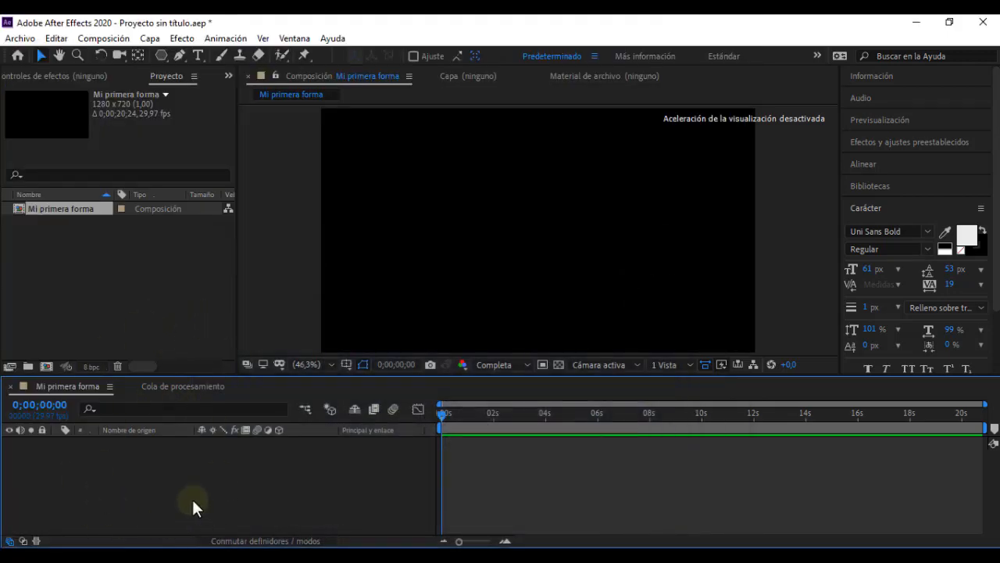
Step: Create a solid layer named "Fondo degradado" at composition size with the red colour BD1A1A
right_click(139, 483)
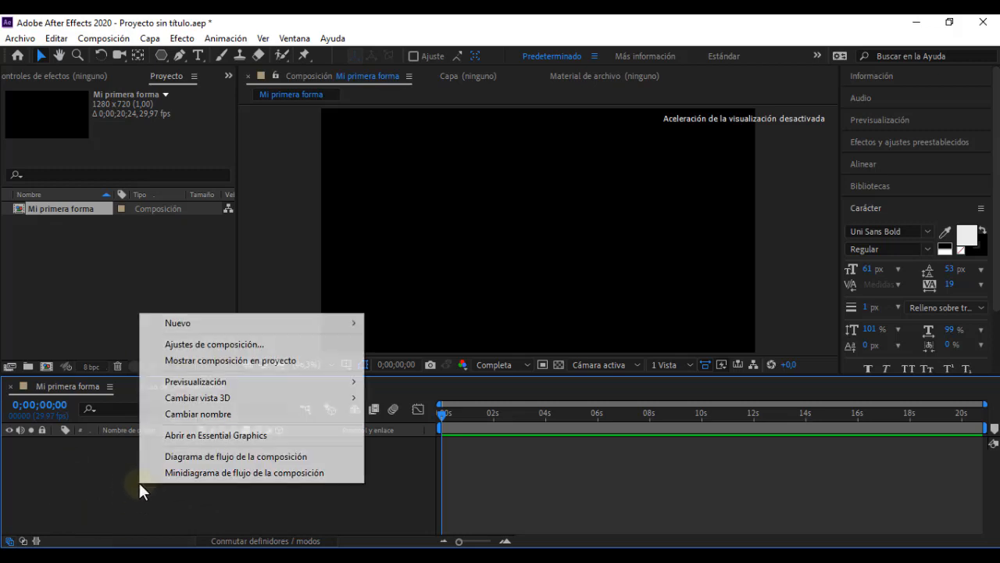
mouse_move(264, 334)
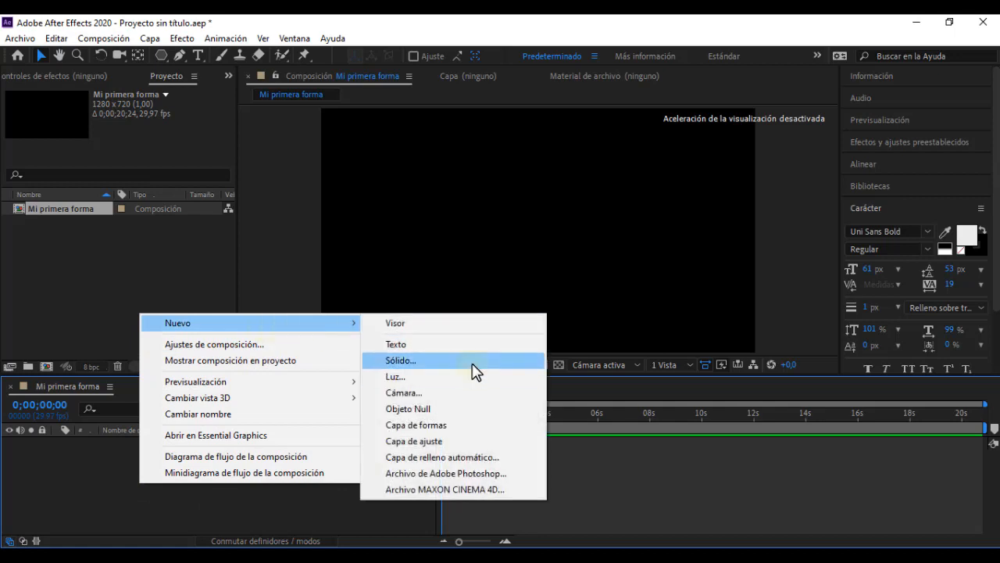
left_click(400, 361)
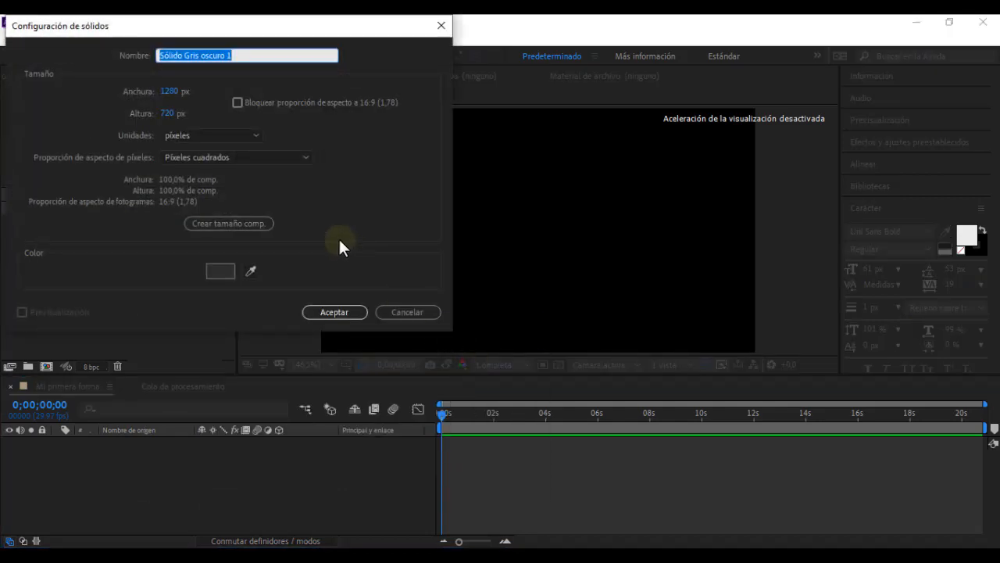
type("Fo")
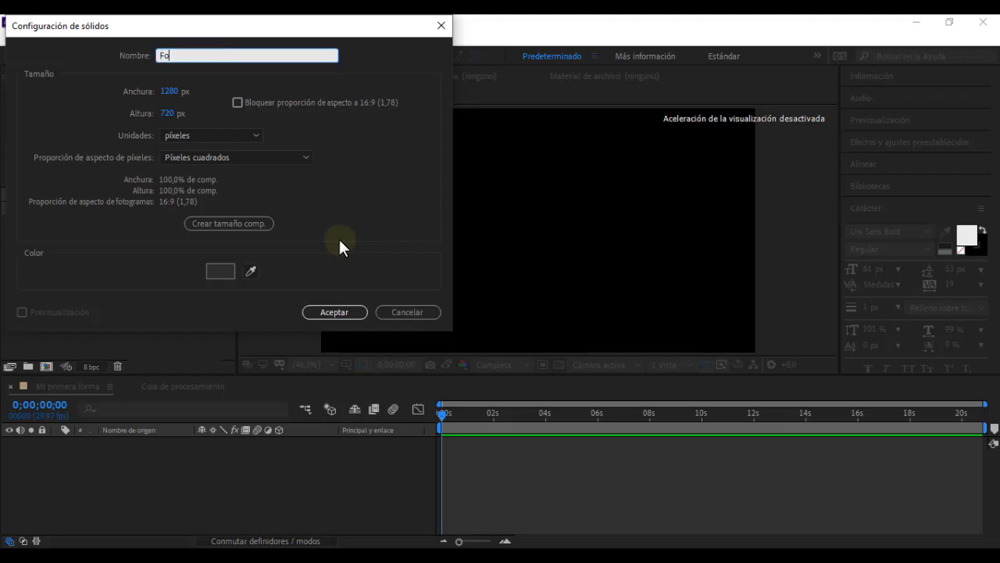
type("ndo degradado")
left_click(224, 270)
mouse_move(152, 274)
left_mouse_down()
mouse_move(155, 292)
mouse_move(85, 325)
mouse_move(86, 336)
mouse_move(76, 311)
mouse_move(93, 326)
mouse_move(42, 323)
mouse_move(85, 293)
mouse_move(167, 264)
left_mouse_up()
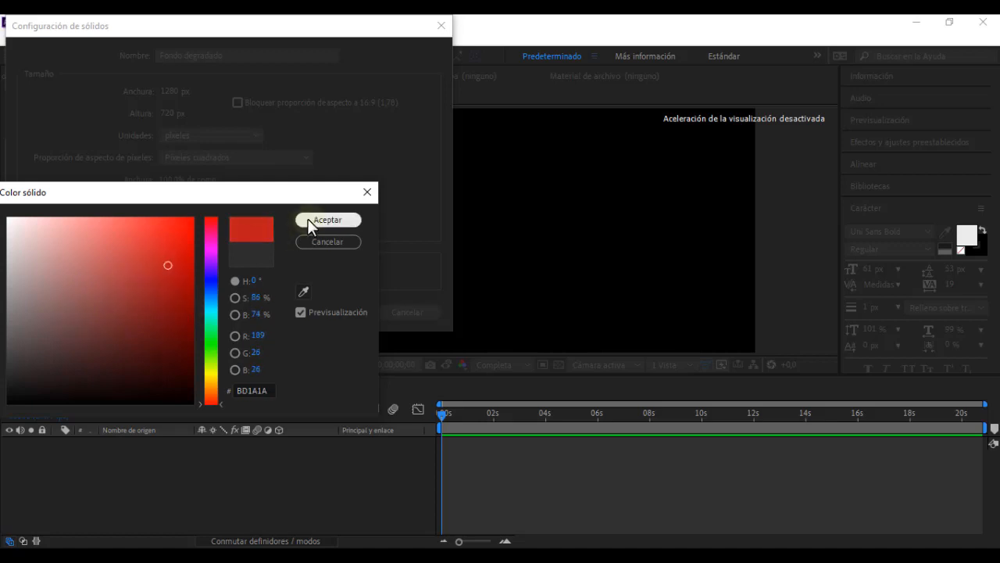
left_click(307, 221)
left_click(332, 313)
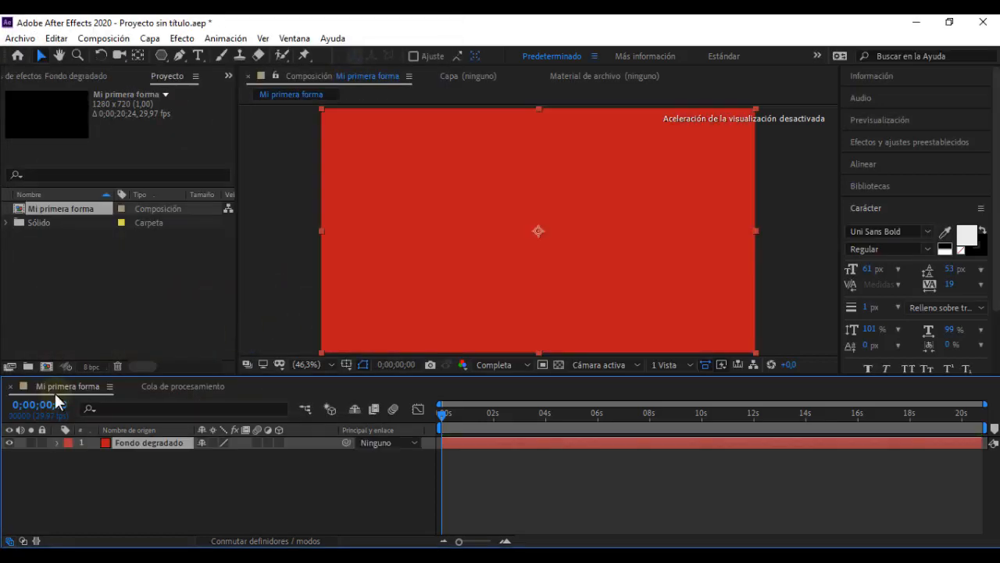
left_click(183, 506)
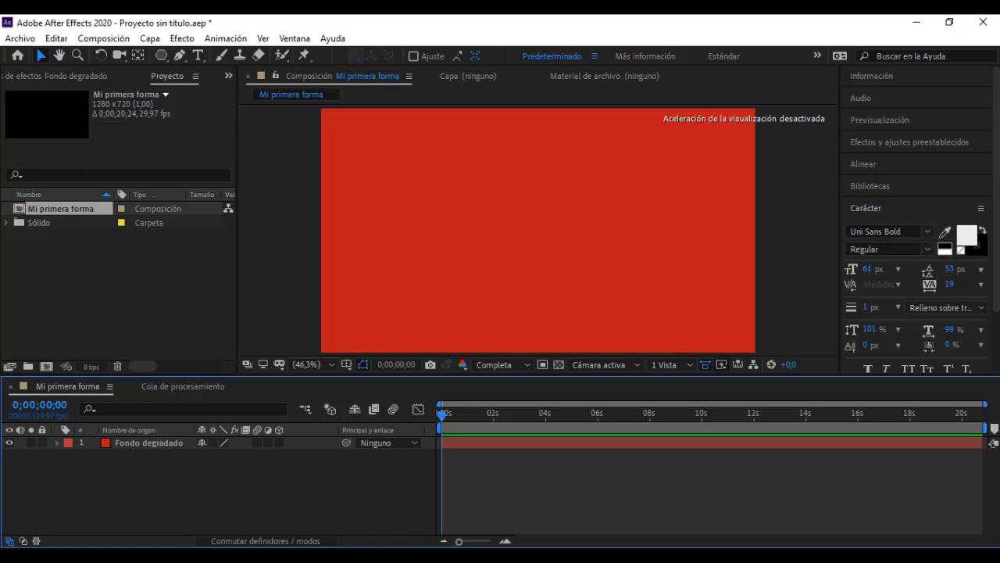
Step: Switch to the video player, examine the gradient background at the start of "Video leccion 05", and return to After Effects
left_click(164, 555)
left_click(45, 469)
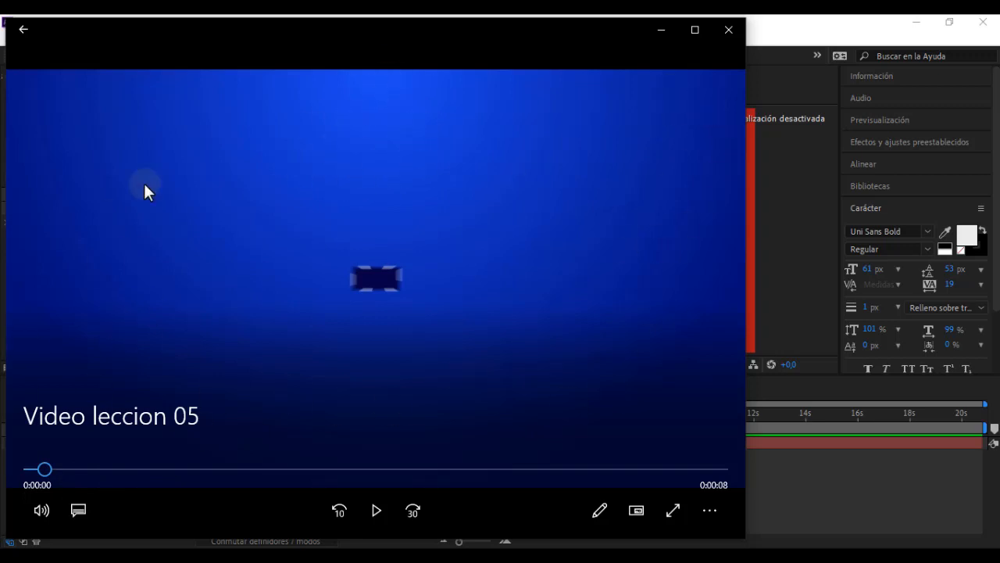
left_click(662, 32)
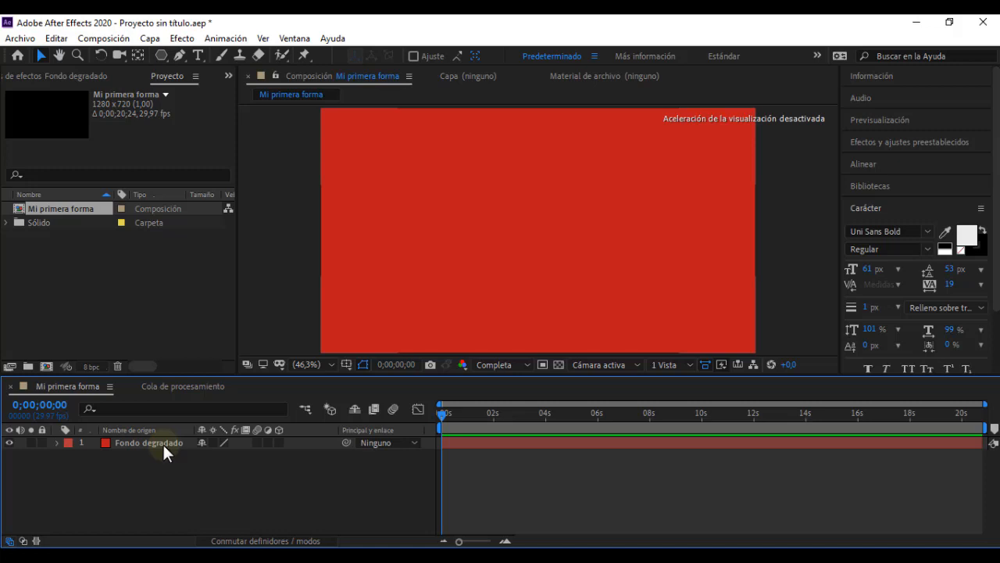
left_click(174, 469)
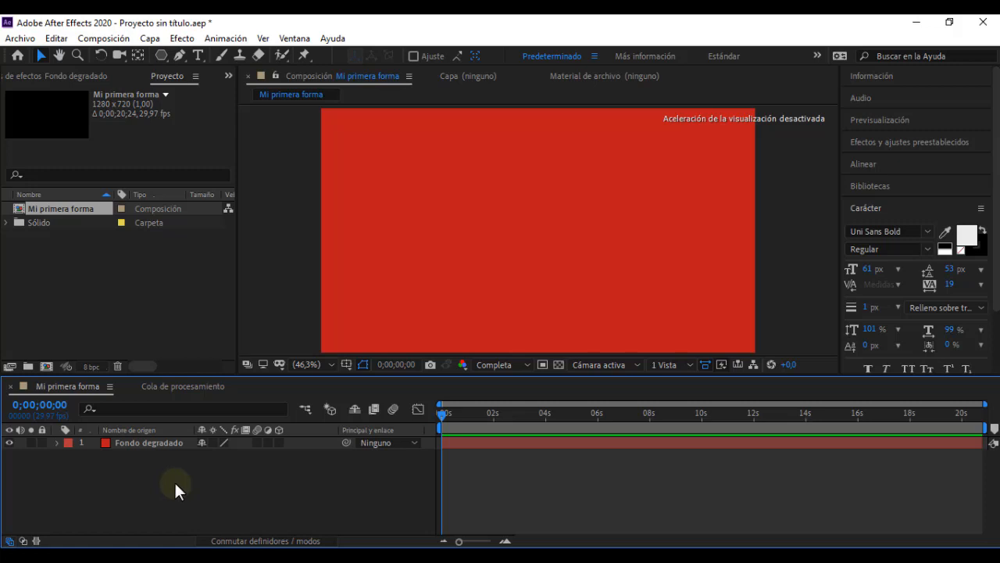
left_click(156, 442)
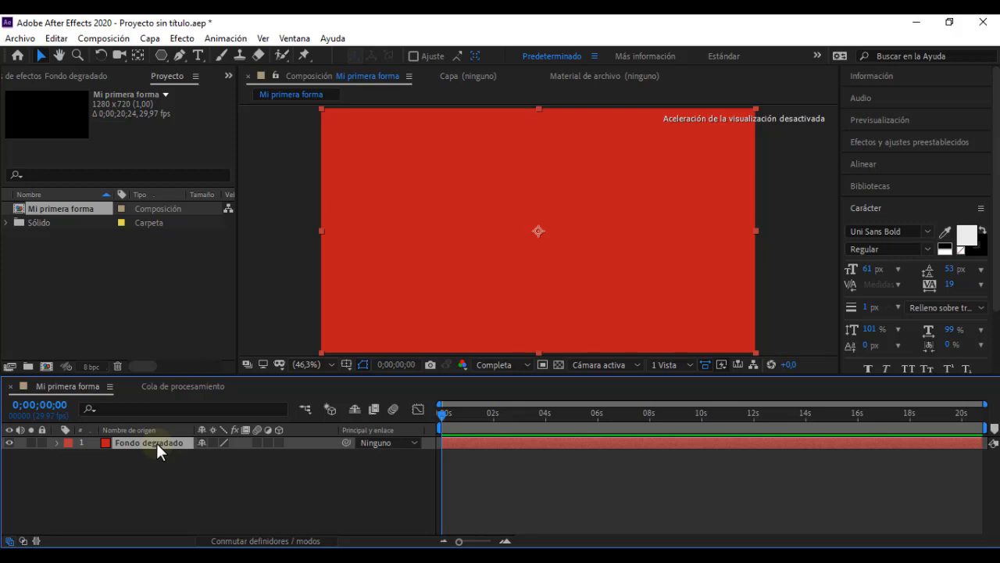
left_click(177, 39)
mouse_move(223, 110)
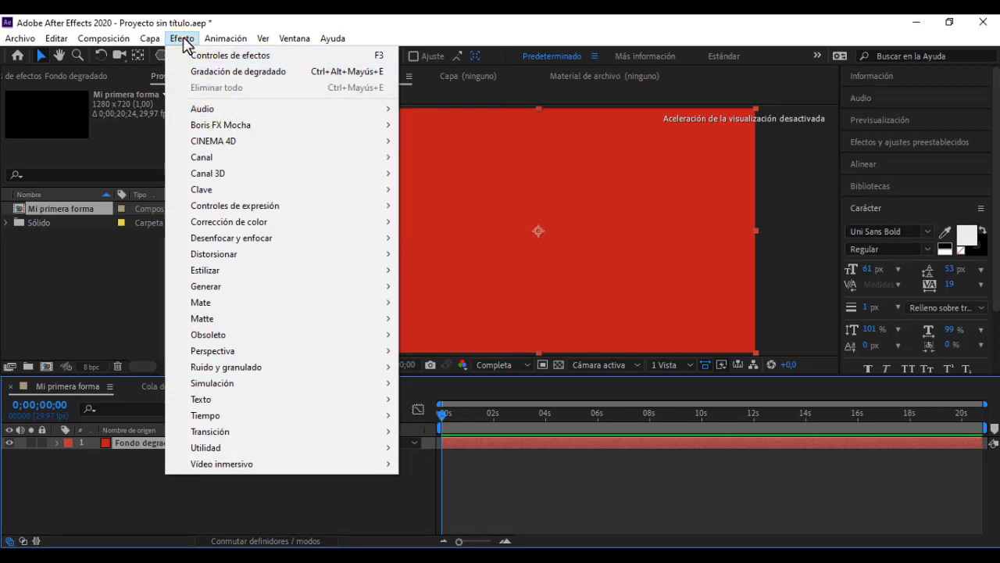
left_click(121, 483)
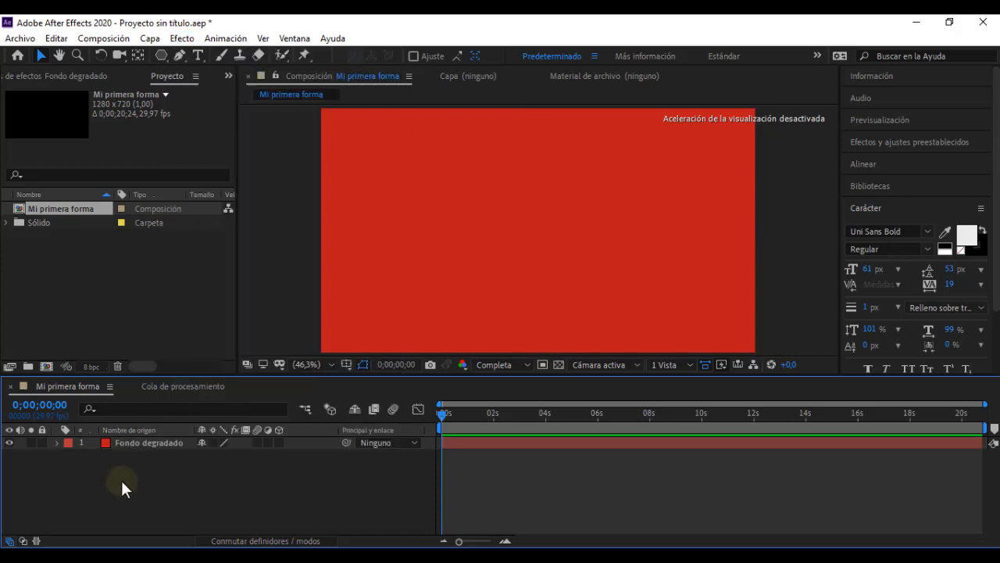
left_click(136, 448)
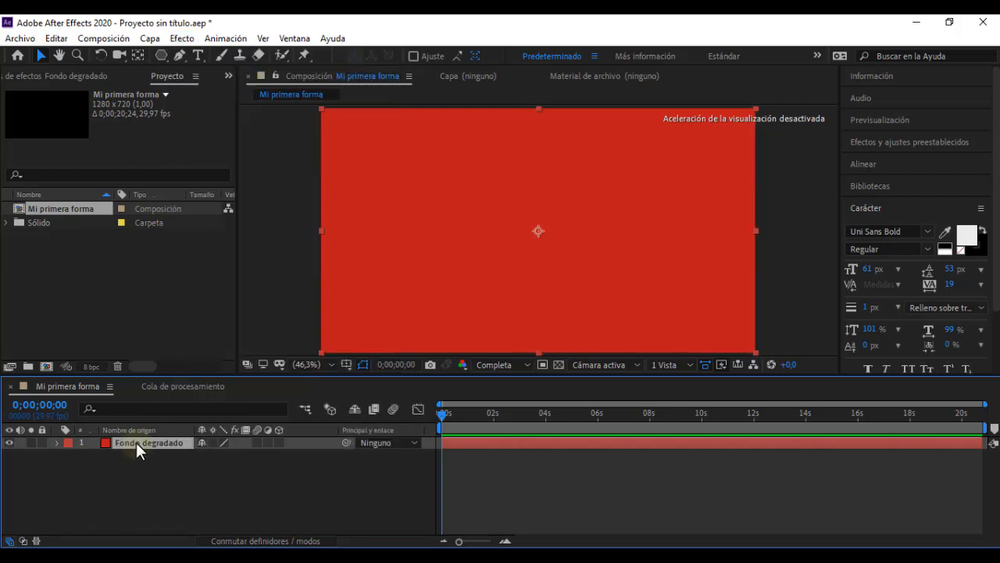
left_click(179, 41)
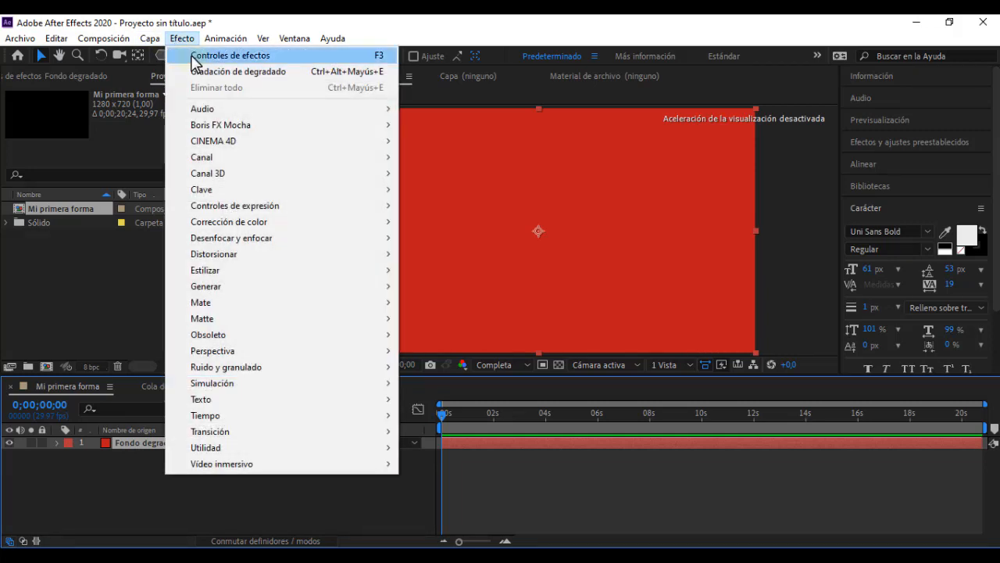
mouse_move(241, 297)
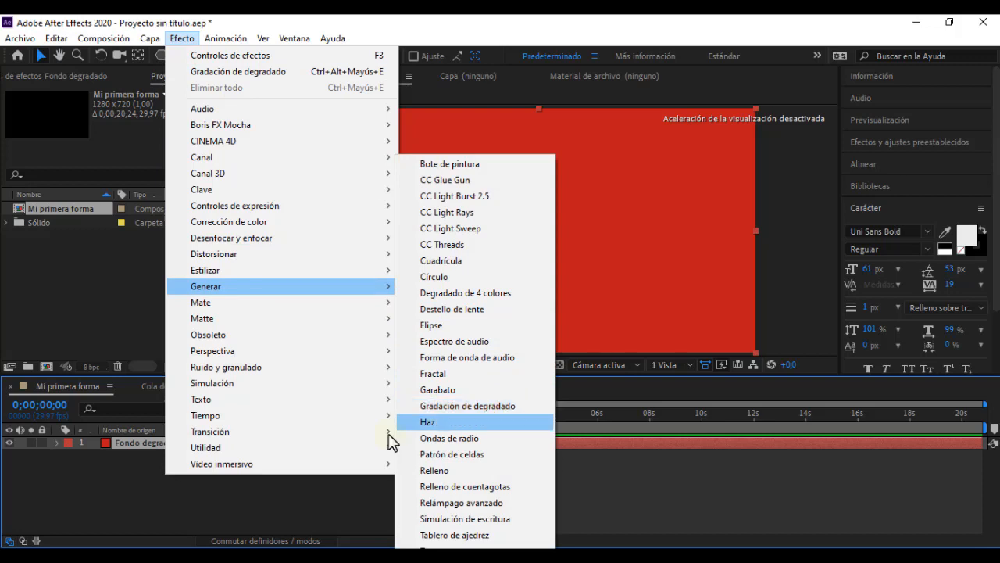
left_click(79, 517)
Step: Apply the Gradación de degradado effect to the "Fondo degradado" layer
left_click(141, 444)
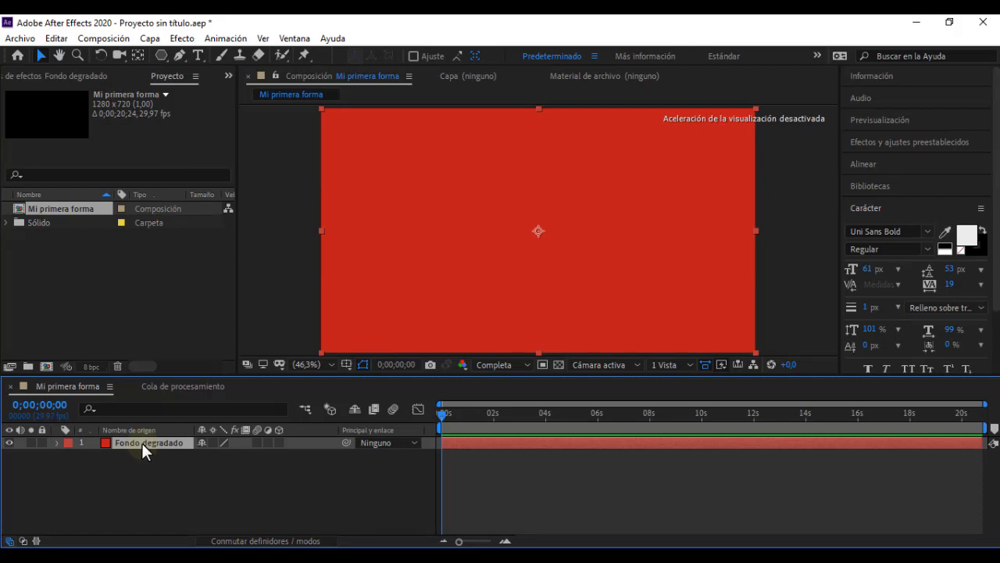
left_click(179, 38)
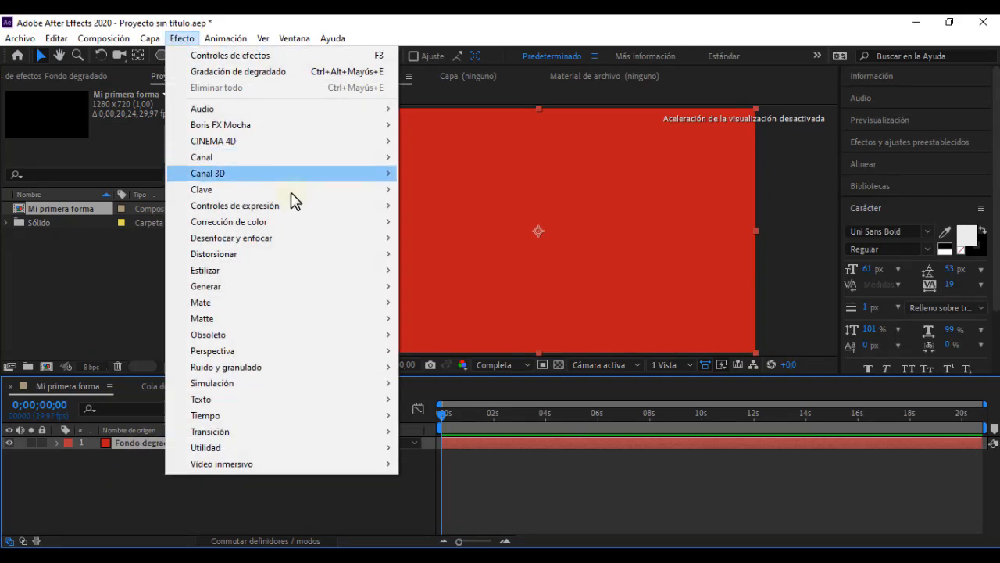
mouse_move(273, 290)
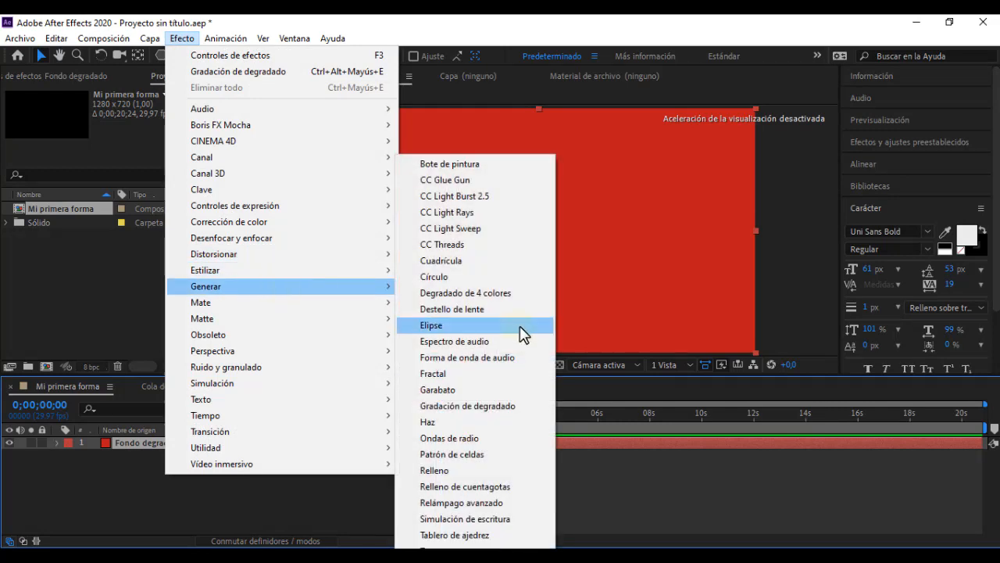
left_click(522, 410)
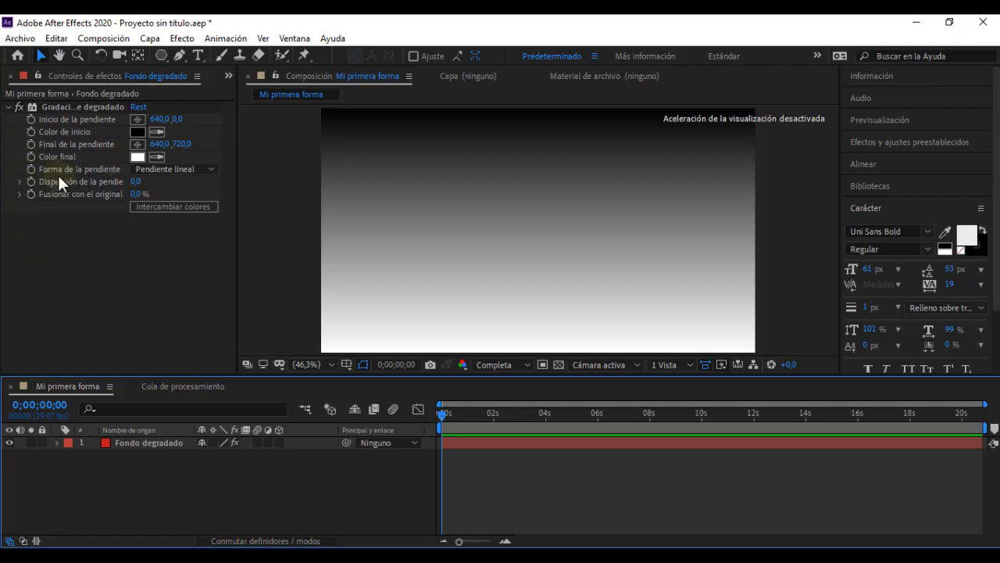
Step: View the project items and return to the effect controls of the "Fondo degradado" layer
left_click(227, 75)
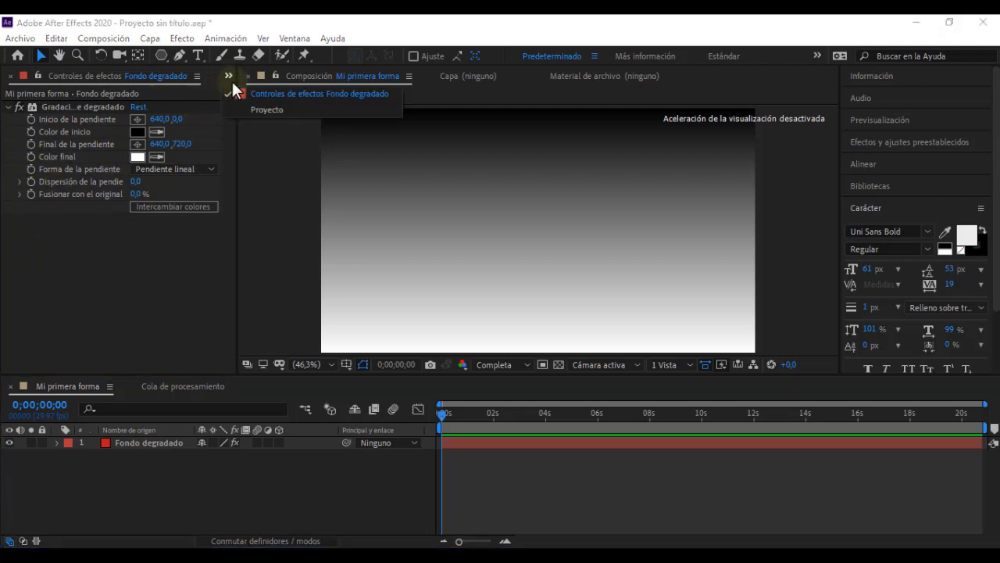
left_click(275, 111)
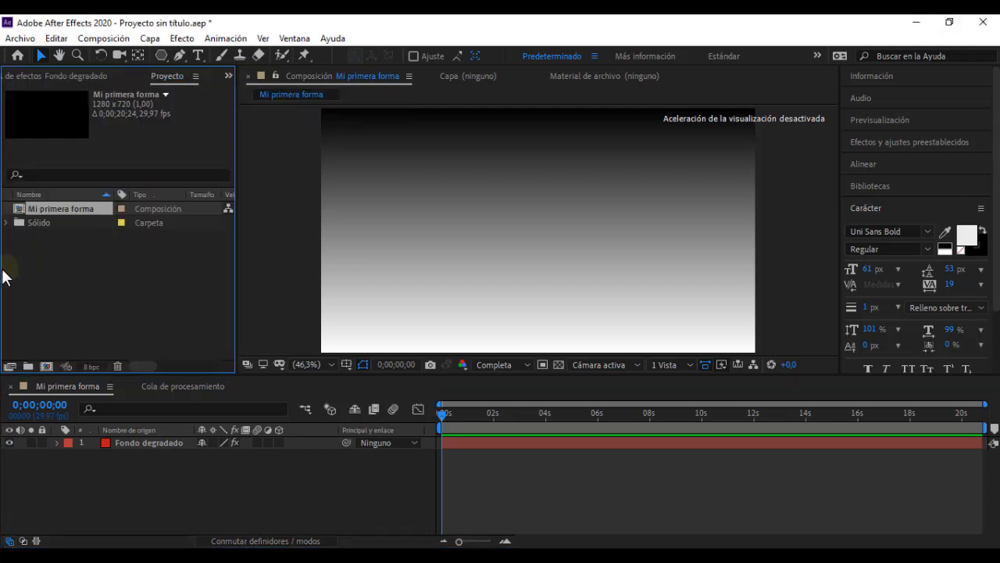
left_click(226, 75)
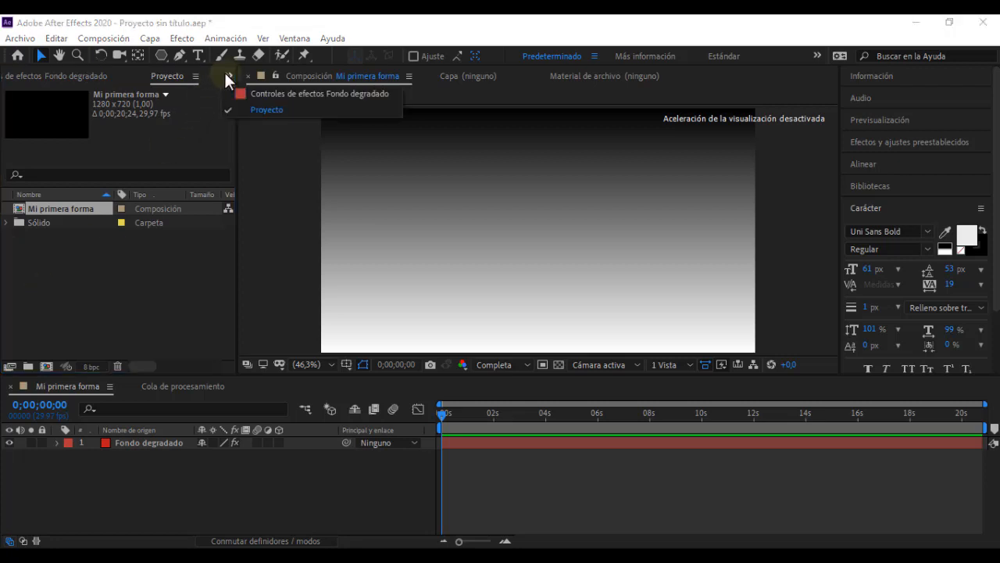
left_click(290, 94)
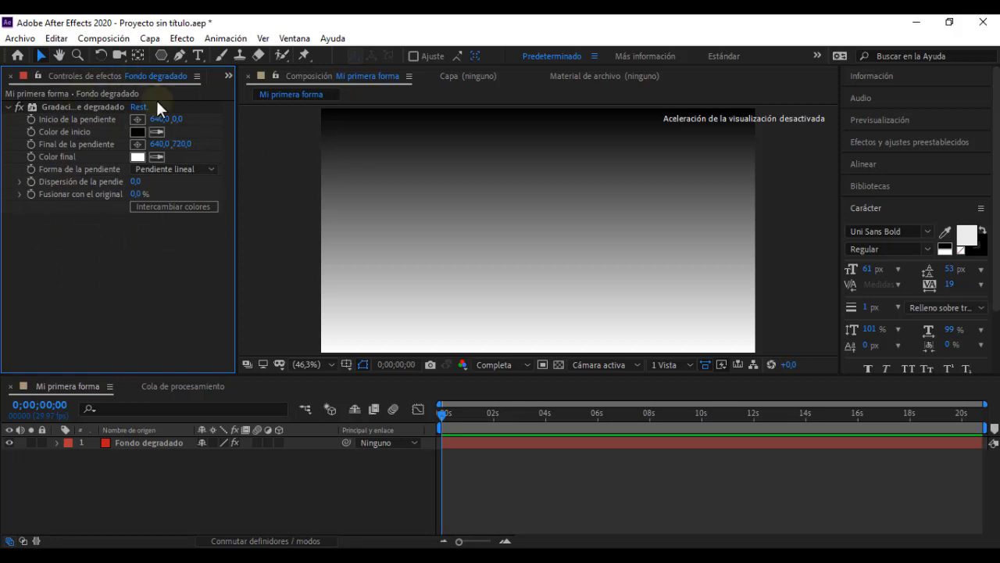
left_click(179, 442)
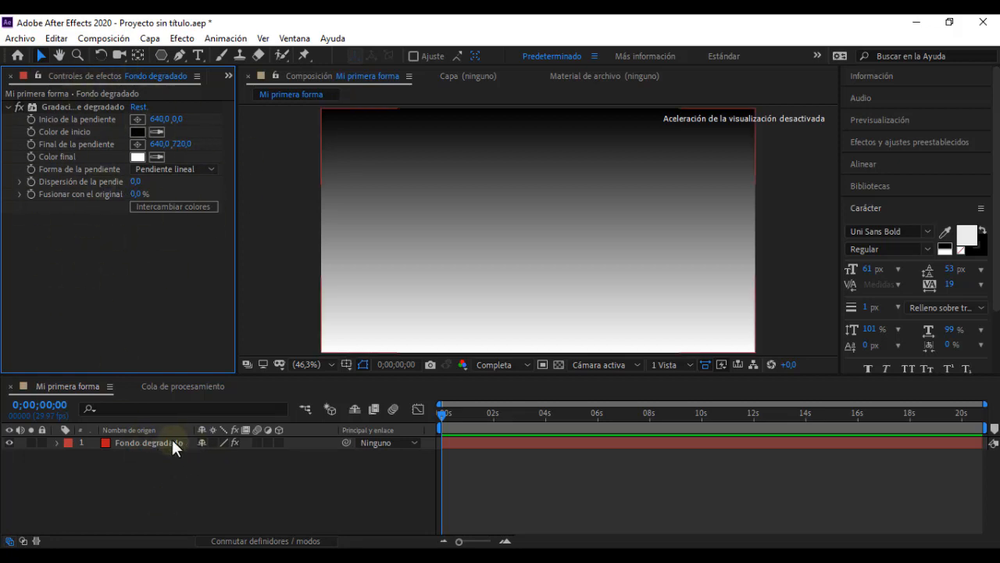
left_click(175, 474)
left_click(165, 443)
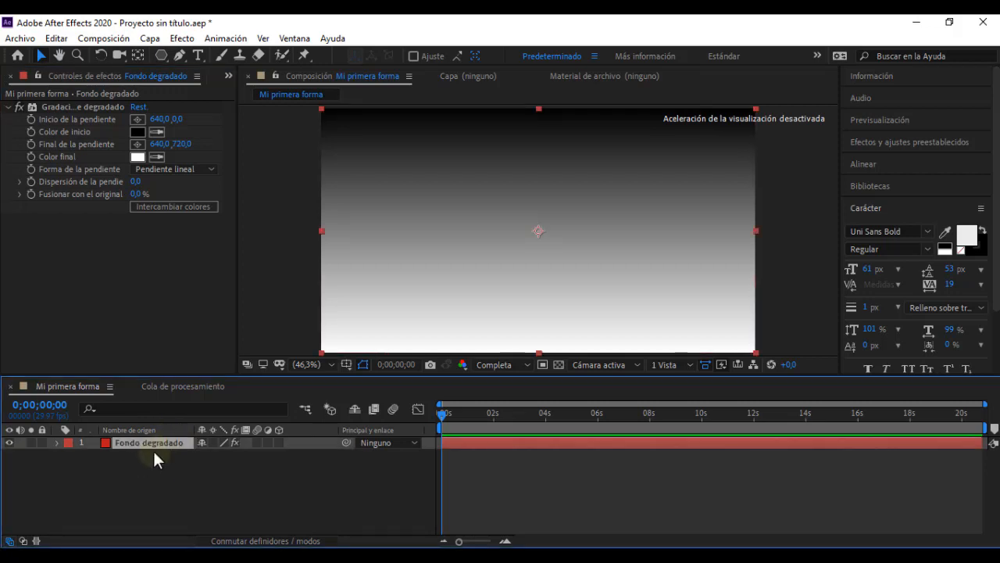
left_click(152, 459)
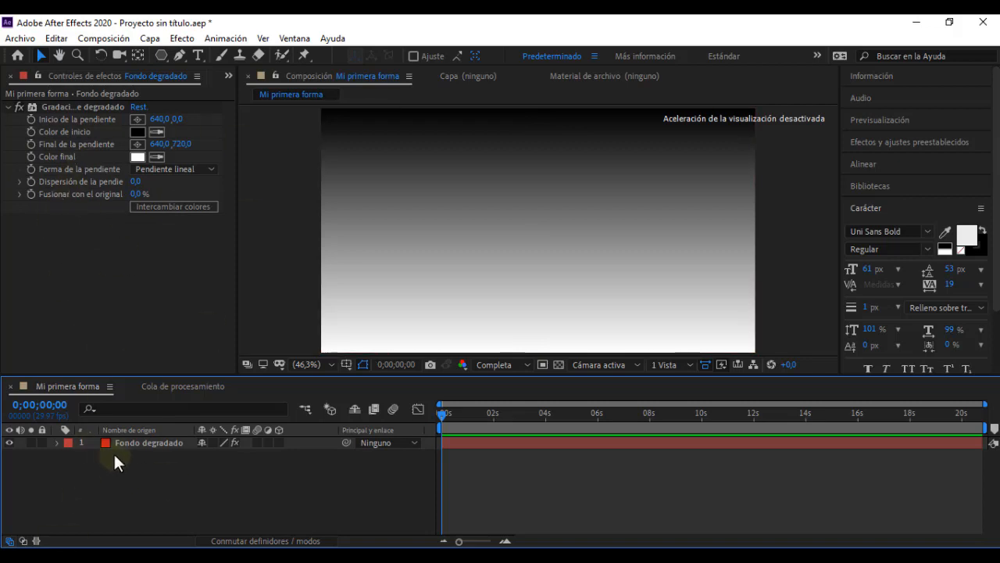
Step: Create a second solid layer with the default settings and delete it from the composition
right_click(134, 461)
mouse_move(334, 303)
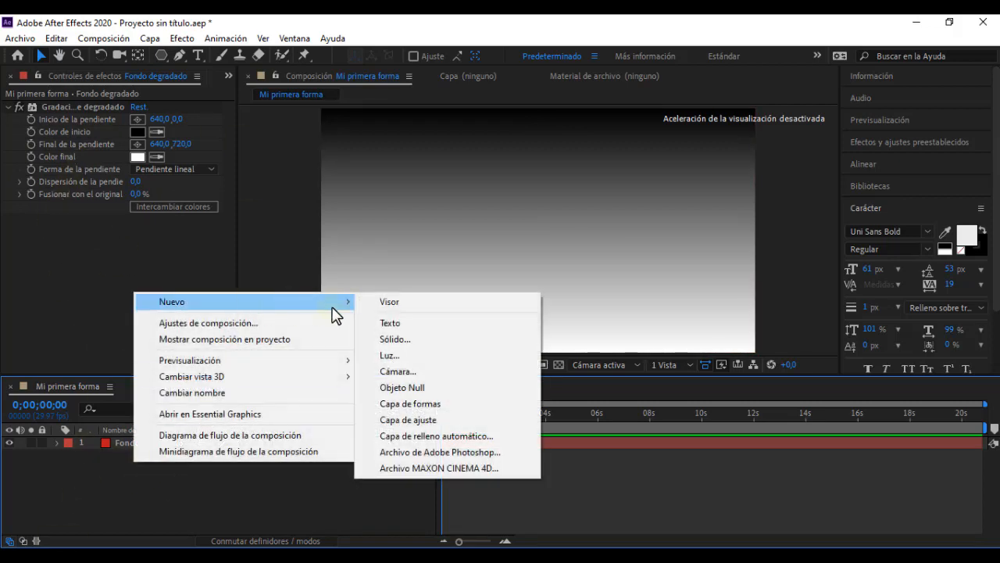
left_click(391, 340)
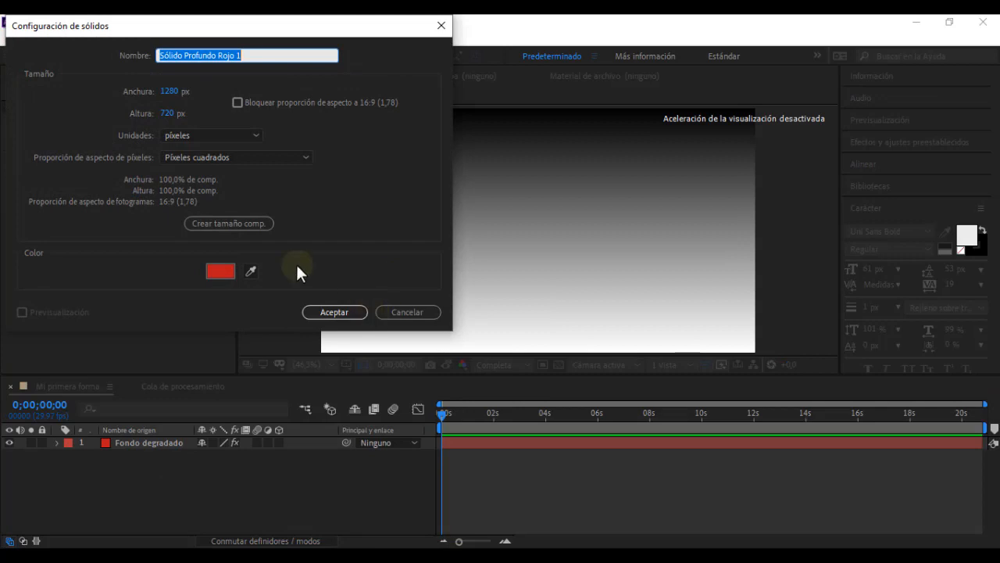
left_click(331, 310)
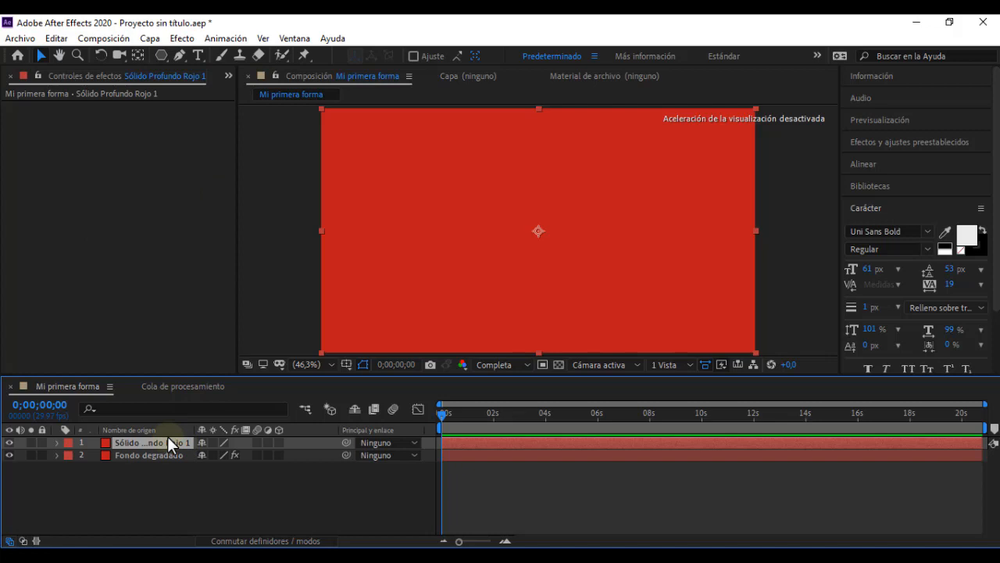
key("Delete")
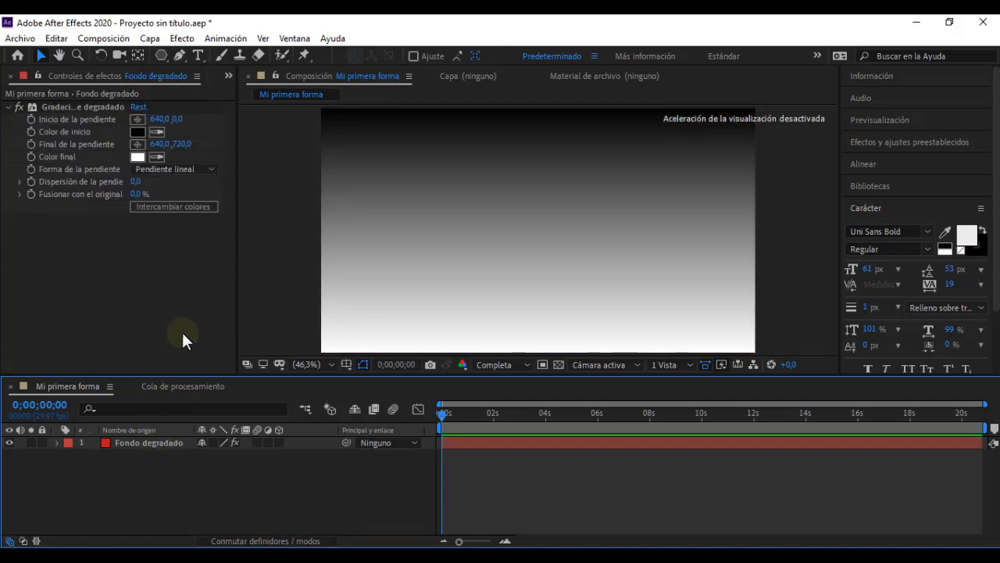
Step: Set the start colour of the gradient on the "Fondo degradado" layer to a medium blue
left_click(147, 443)
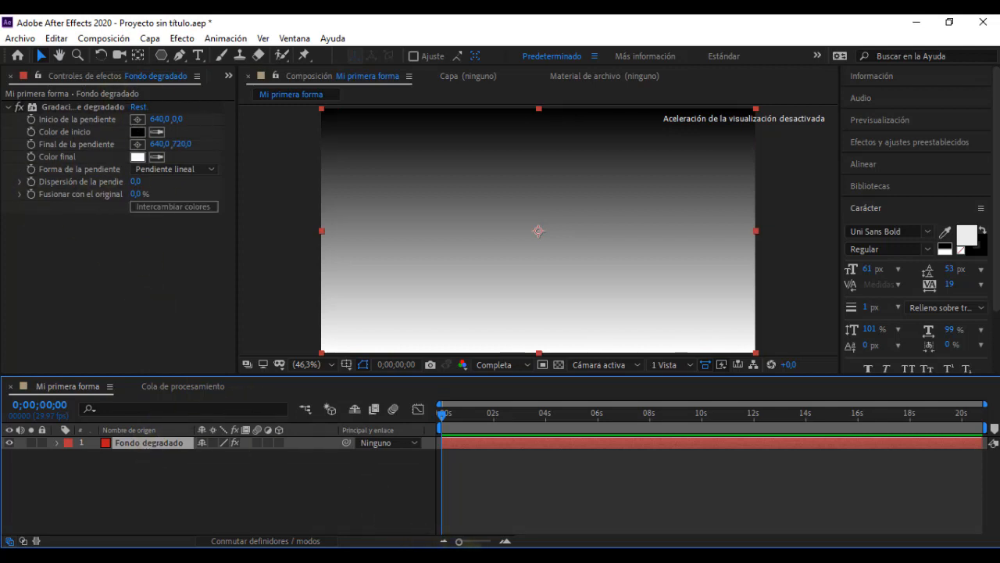
left_click(481, 556)
left_click(481, 555)
left_click(136, 132)
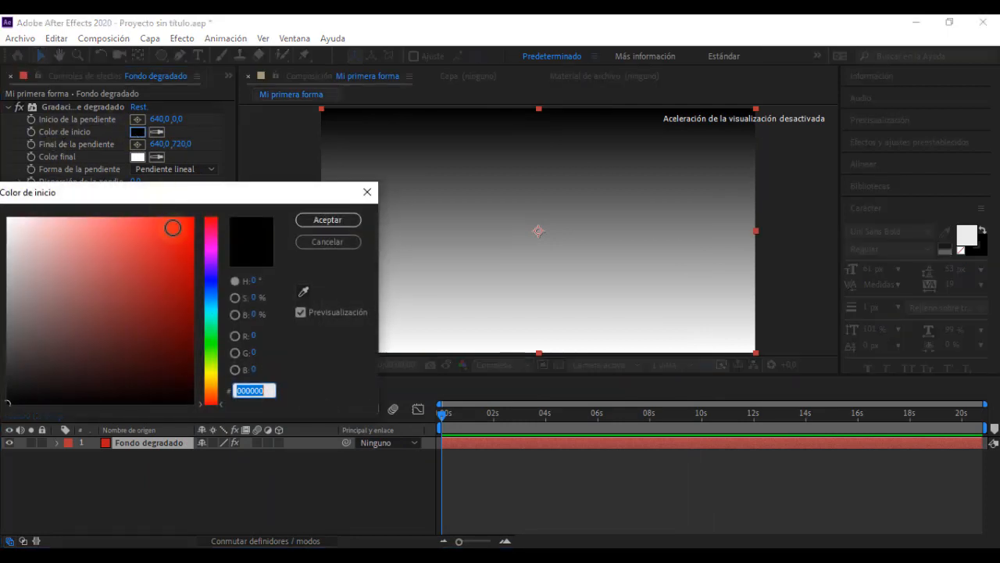
left_click(207, 294)
mouse_move(150, 264)
left_mouse_down()
mouse_move(179, 257)
mouse_move(164, 287)
mouse_move(148, 270)
mouse_move(168, 250)
mouse_move(177, 291)
left_mouse_up()
left_click(220, 297)
left_click(356, 221)
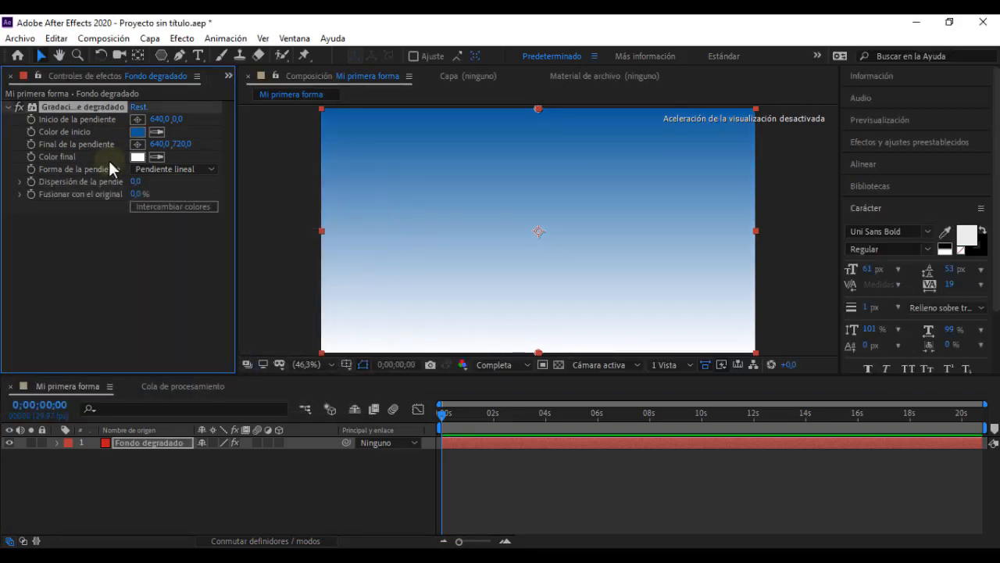
Step: Set the end colour of the gradient to the dark blue 031E49
left_click(133, 157)
left_click(211, 290)
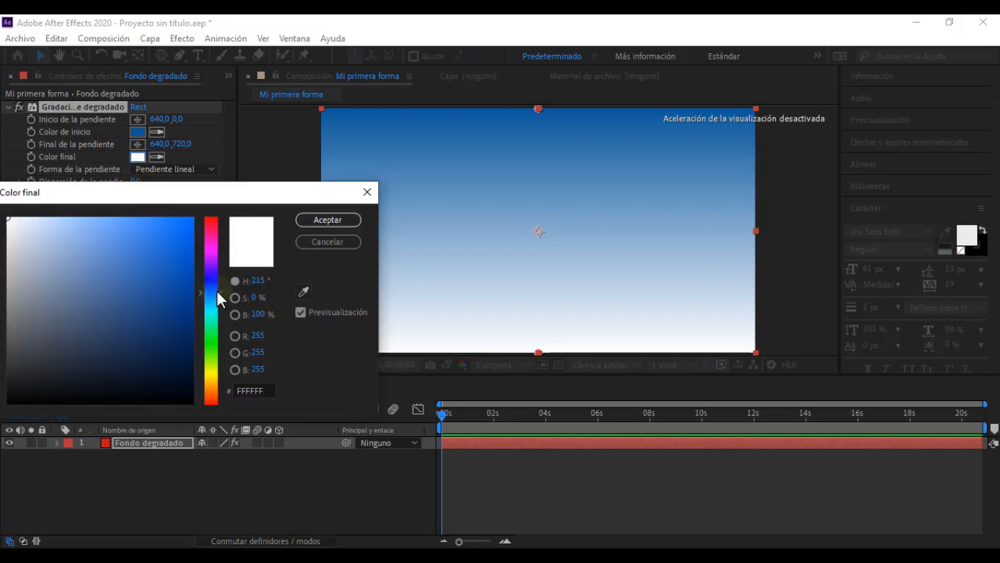
left_click_drag(175, 313, 184, 350)
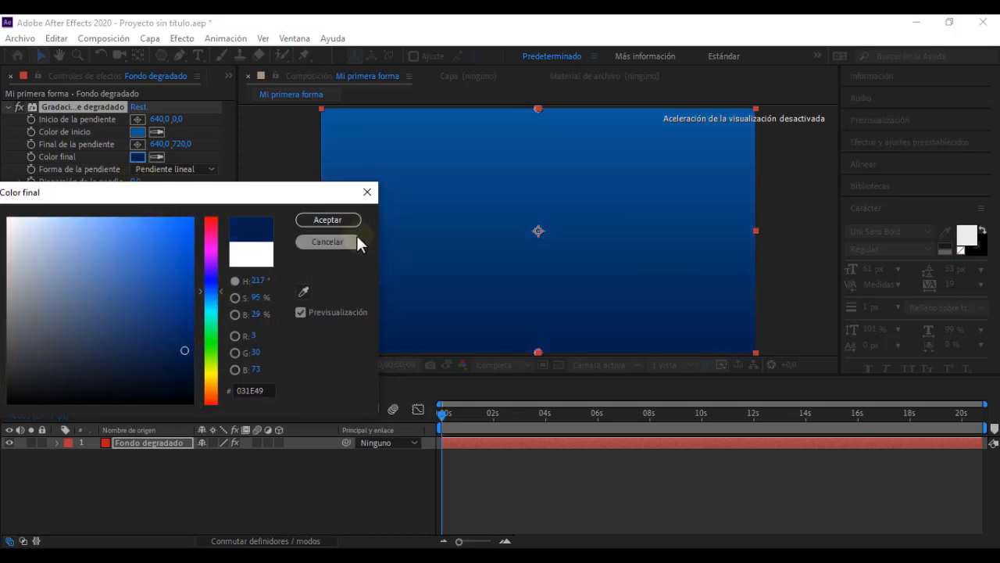
left_click(328, 220)
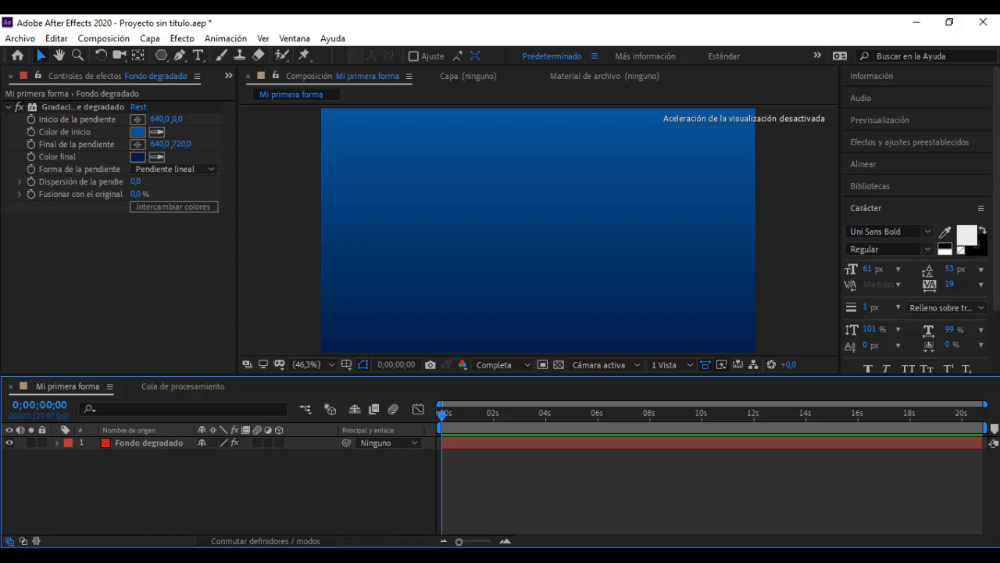
Step: Check the background in the "Video leccion 05" player, return to After Effects and set the gradient shape to Pendiente radial
key("alt+Tab")
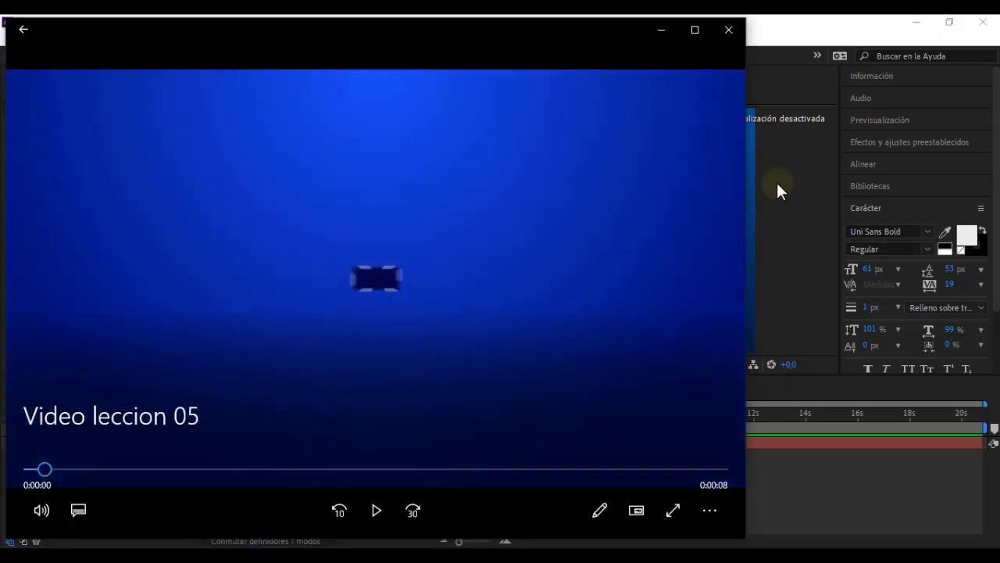
left_click(660, 30)
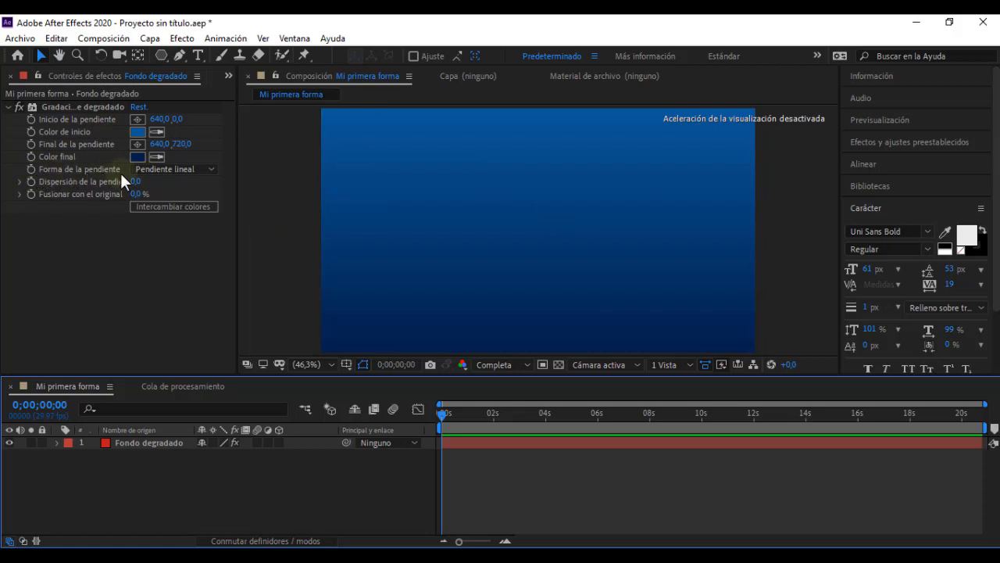
left_click(192, 167)
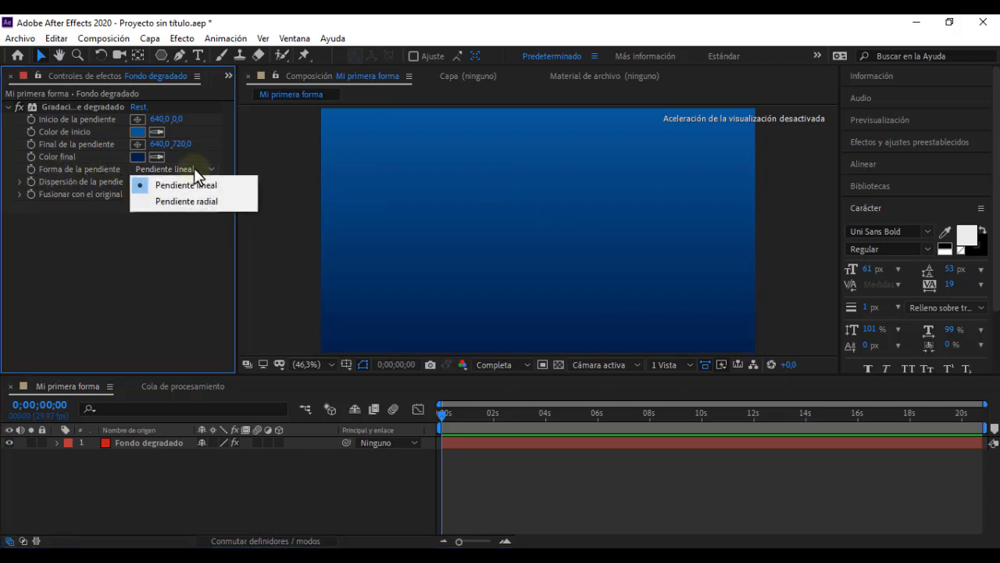
left_click(197, 201)
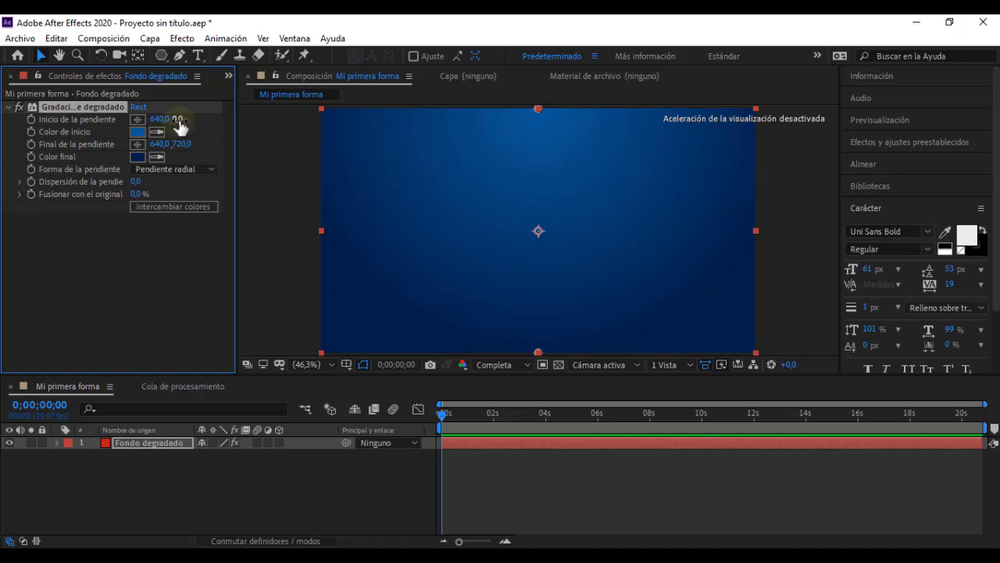
Step: Try moving the gradient's start point to 640,0, 46,0 and to 322,2, 314,1, and undo both moves
left_click_drag(176, 119, 212, 121)
left_click_drag(537, 123, 429, 215)
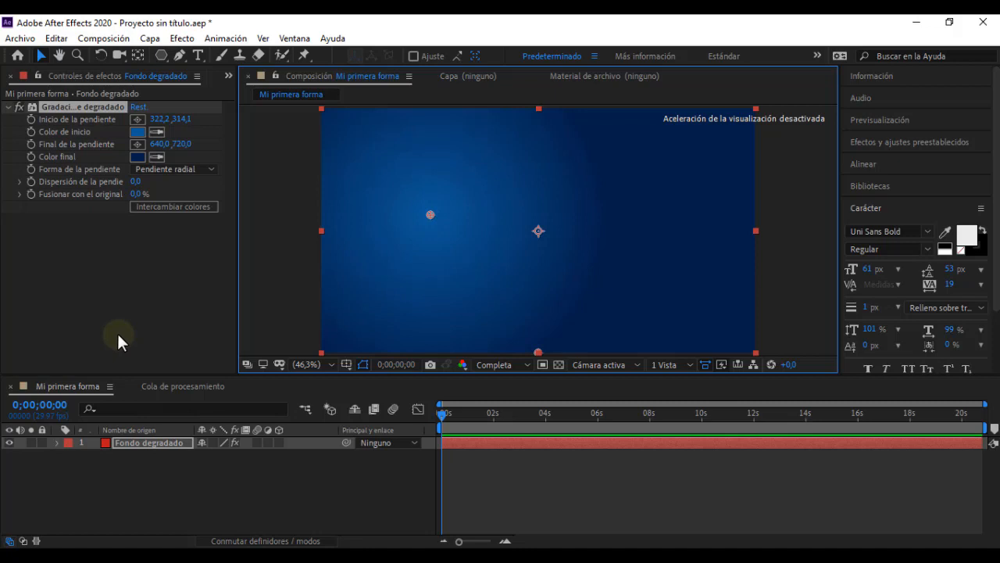
key("ctrl+z")
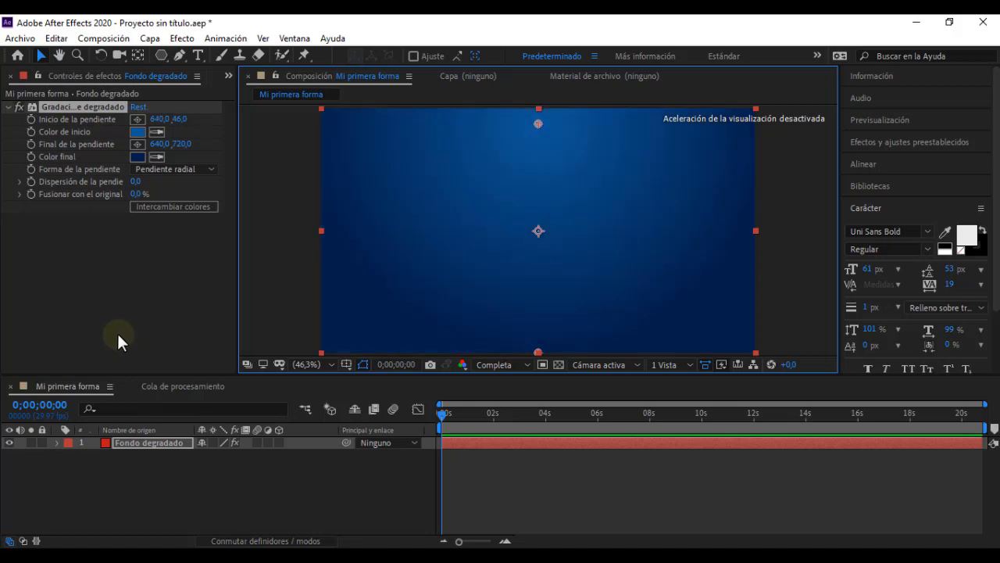
key("ctrl+z")
left_click(235, 488)
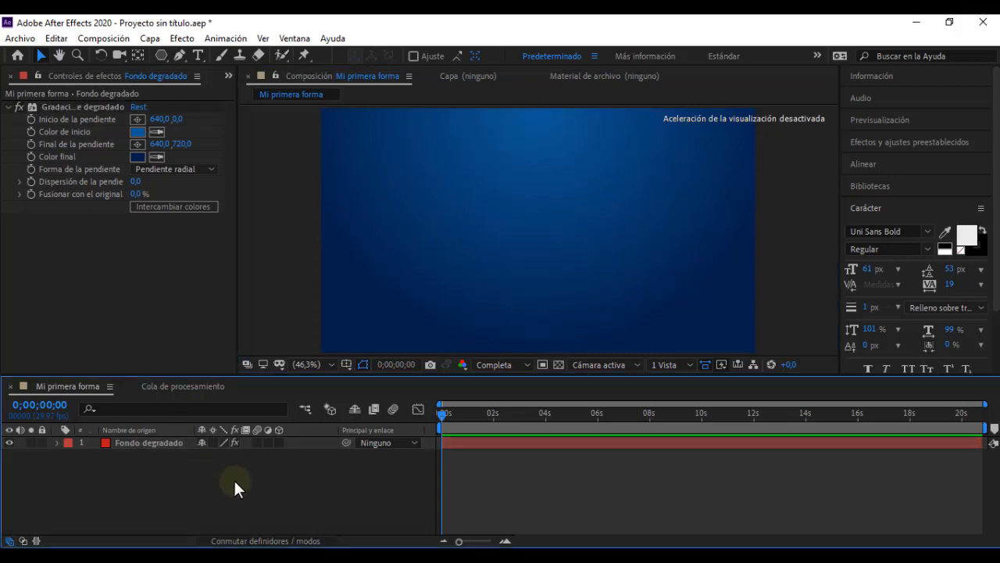
Step: Switch to the video player, examine the rectangle with the dashed border in "Video leccion 05", and return to After Effects
left_click(498, 557)
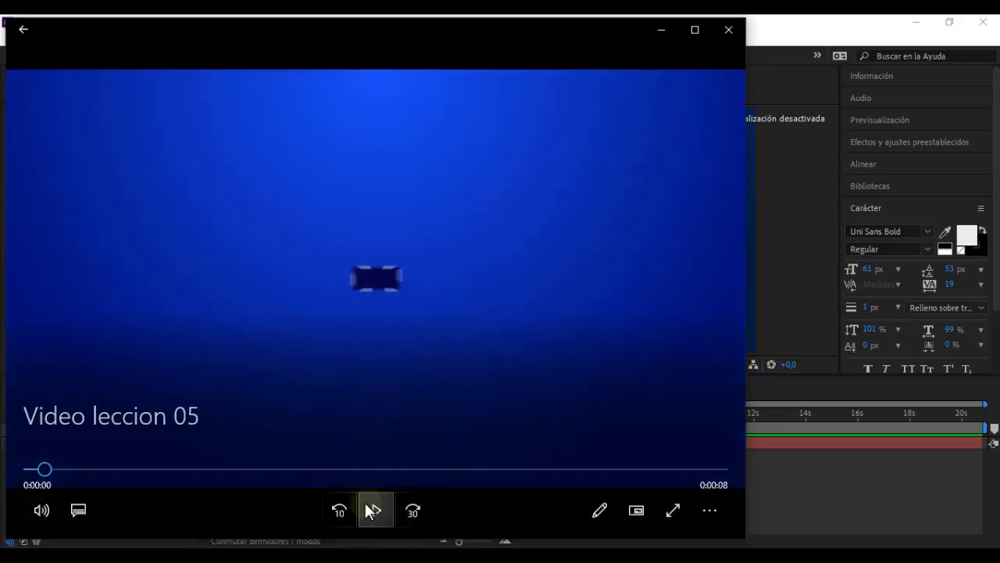
left_click(656, 30)
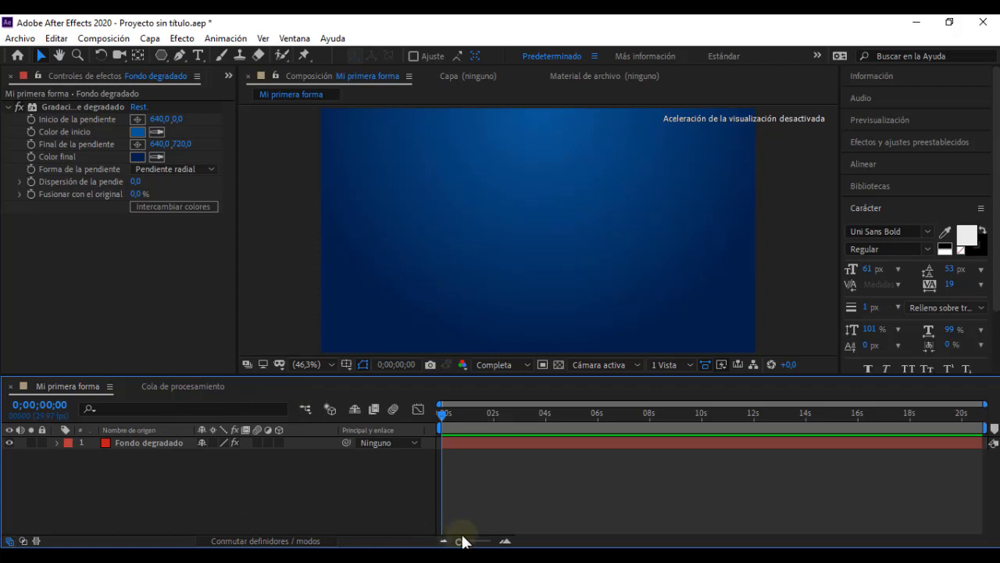
left_click(486, 556)
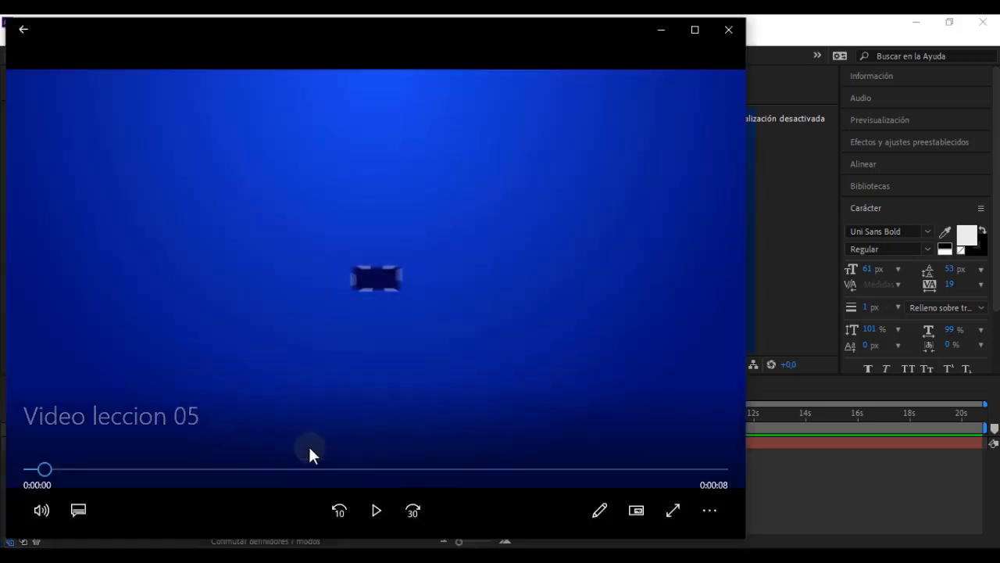
left_click(373, 510)
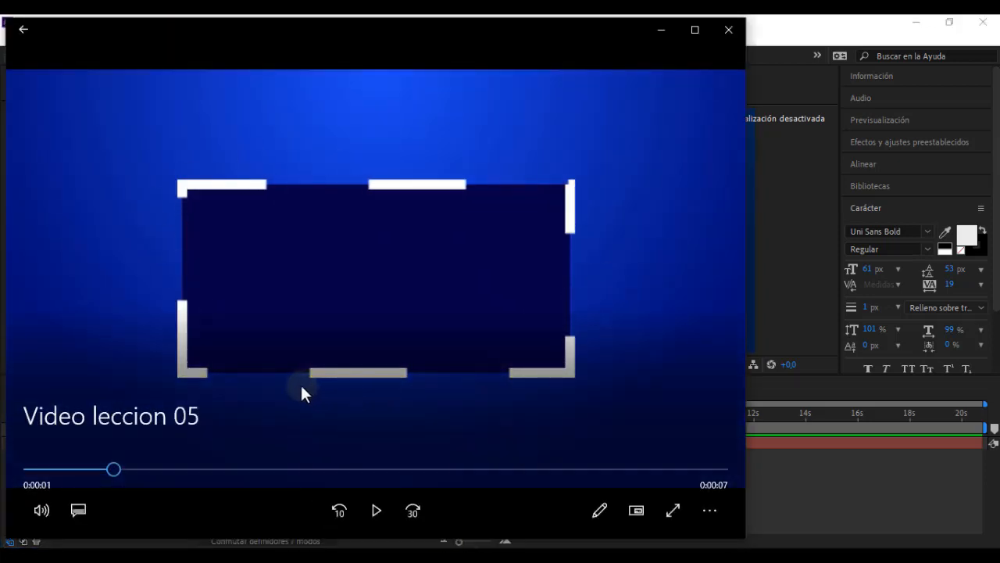
mouse_move(114, 471)
left_mouse_down()
mouse_move(38, 469)
mouse_move(111, 470)
left_mouse_up()
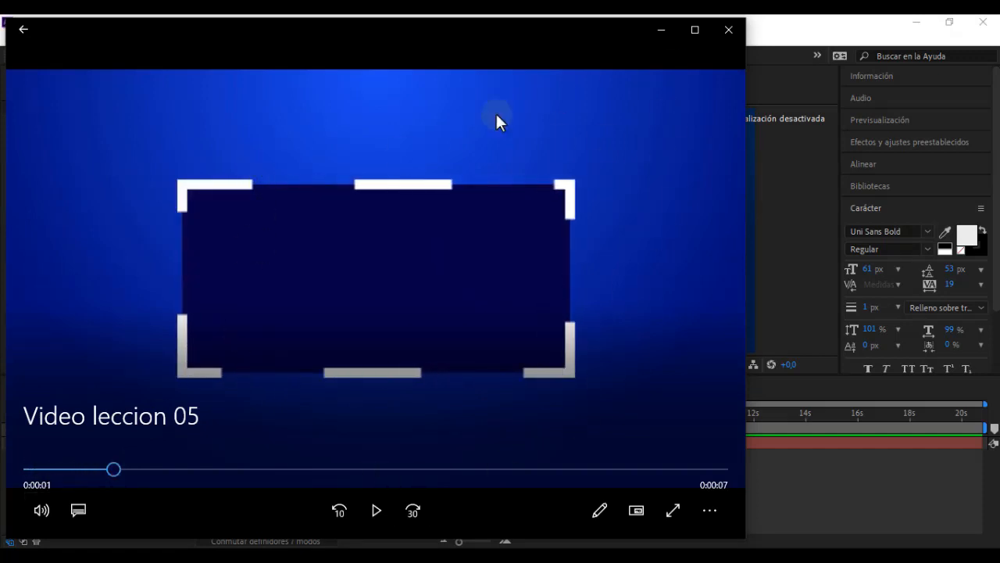
left_click(671, 29)
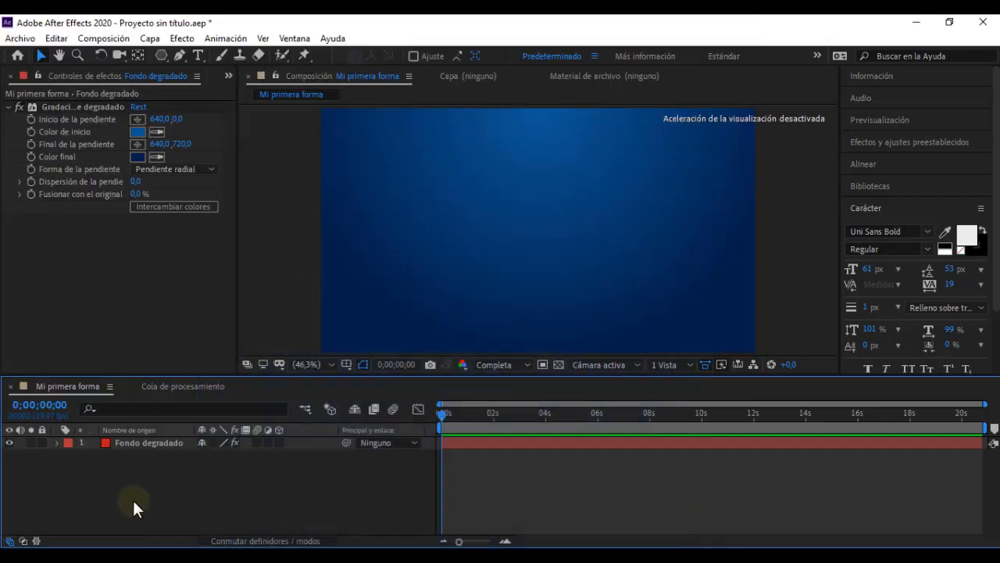
left_click(184, 453)
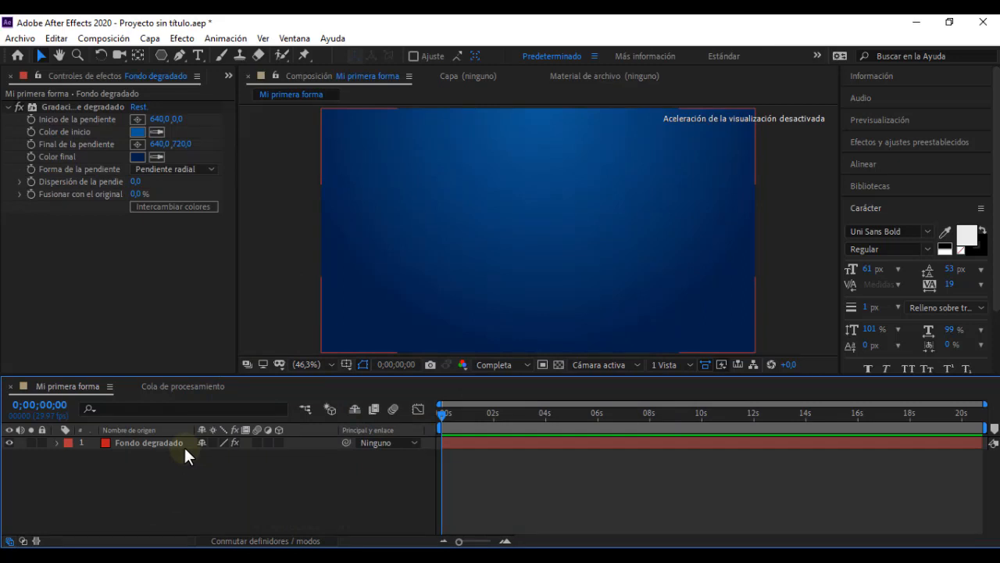
Step: Show the project items and activate the Rectangle tool with no layer selected
left_click(228, 76)
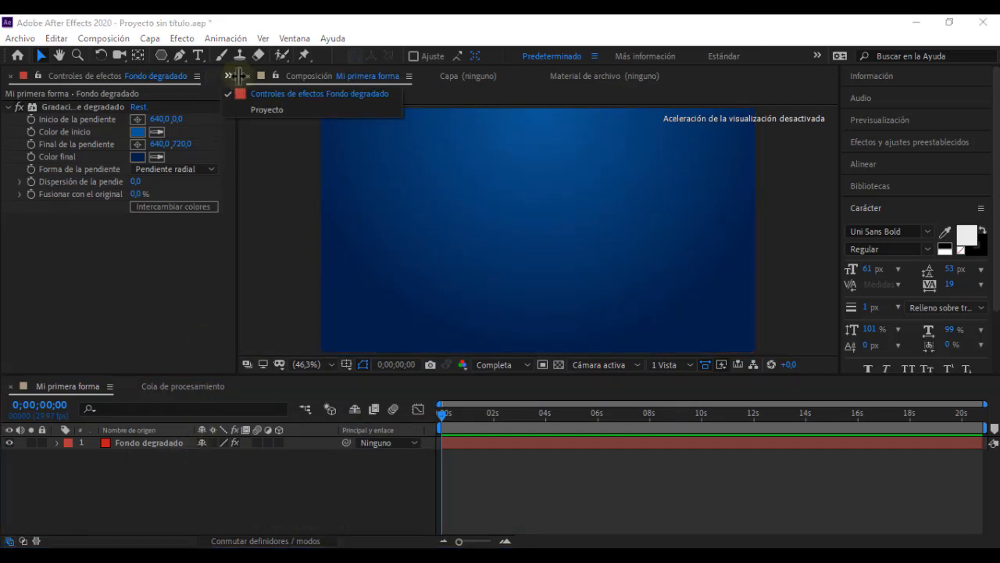
left_click(257, 109)
left_click(209, 457)
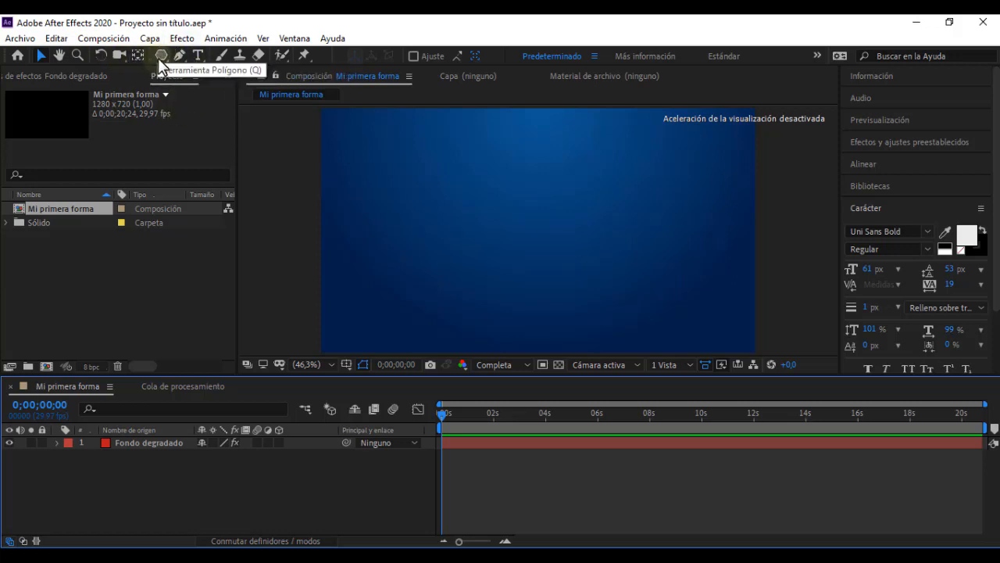
left_click_drag(161, 57, 210, 55)
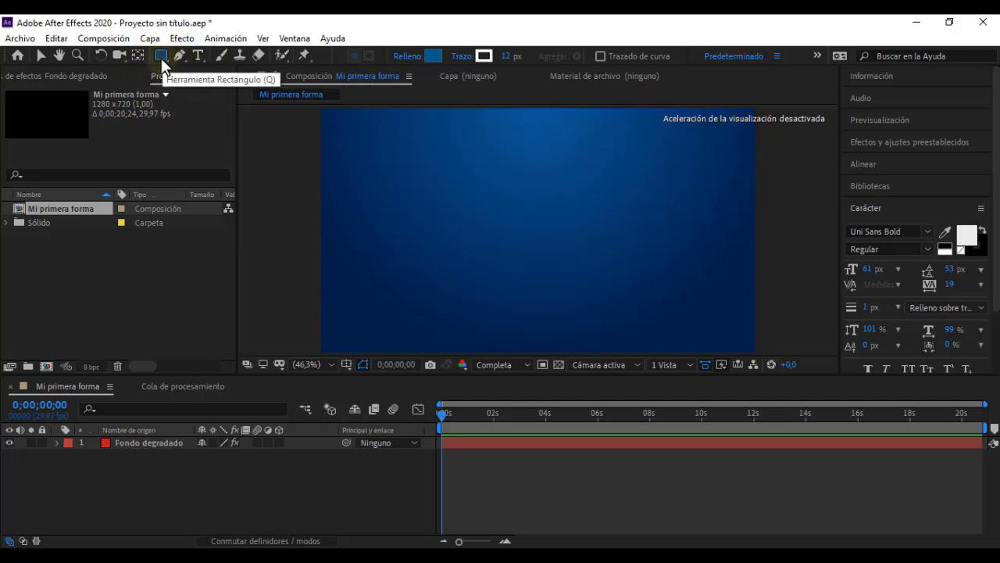
left_click_drag(161, 56, 216, 83)
left_click_drag(159, 50, 232, 56)
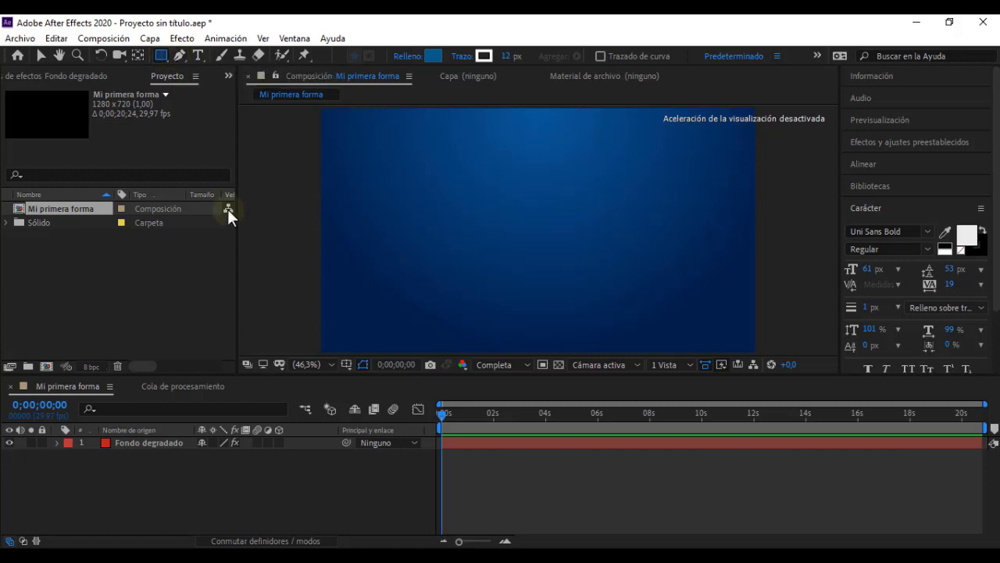
left_click(228, 493)
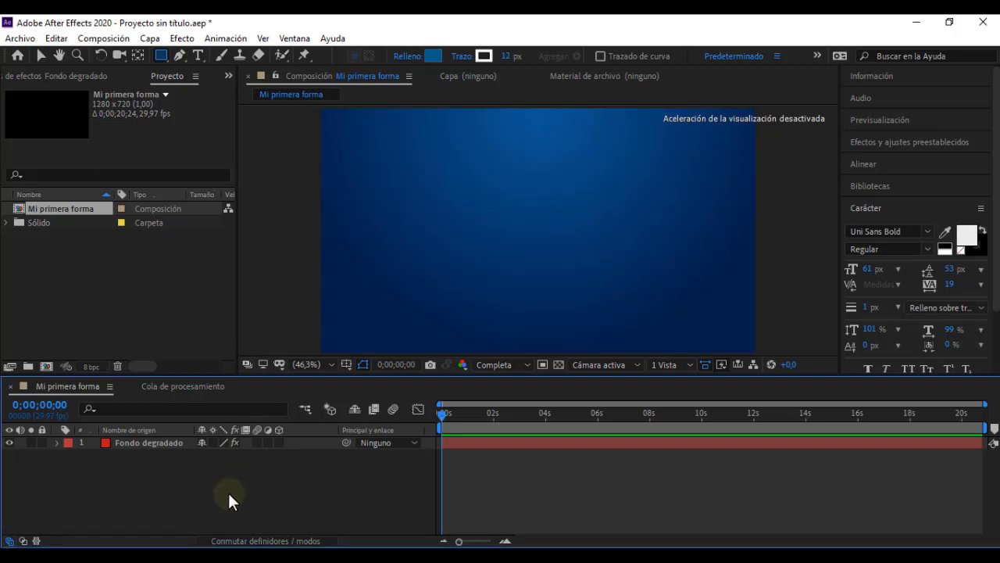
left_click(162, 56)
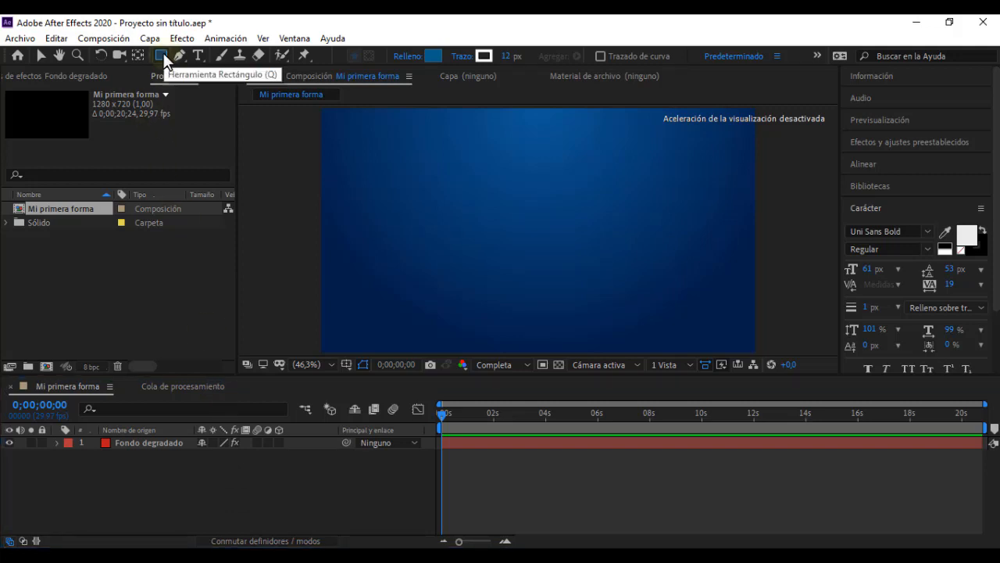
left_click(197, 490)
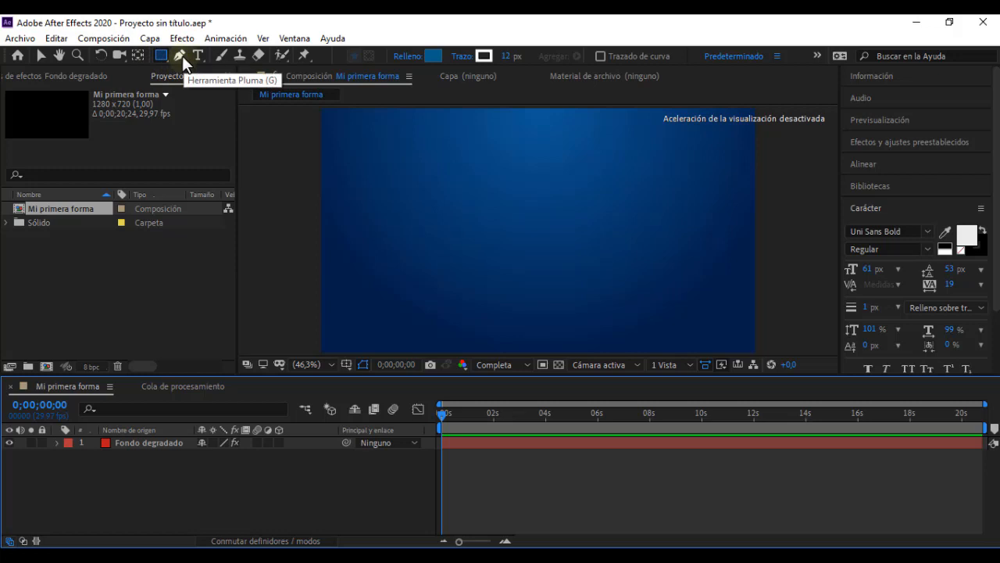
left_click(143, 444)
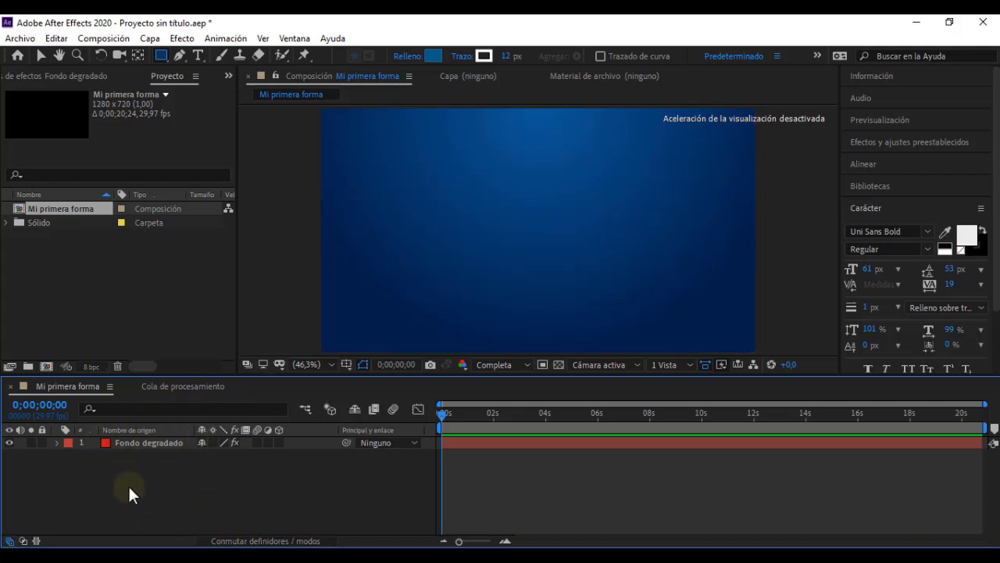
Step: Draw a wide rectangle with blue fill and white stroke across the composition's middle, and delete its layer "Capa de formas 1"
left_click(161, 56)
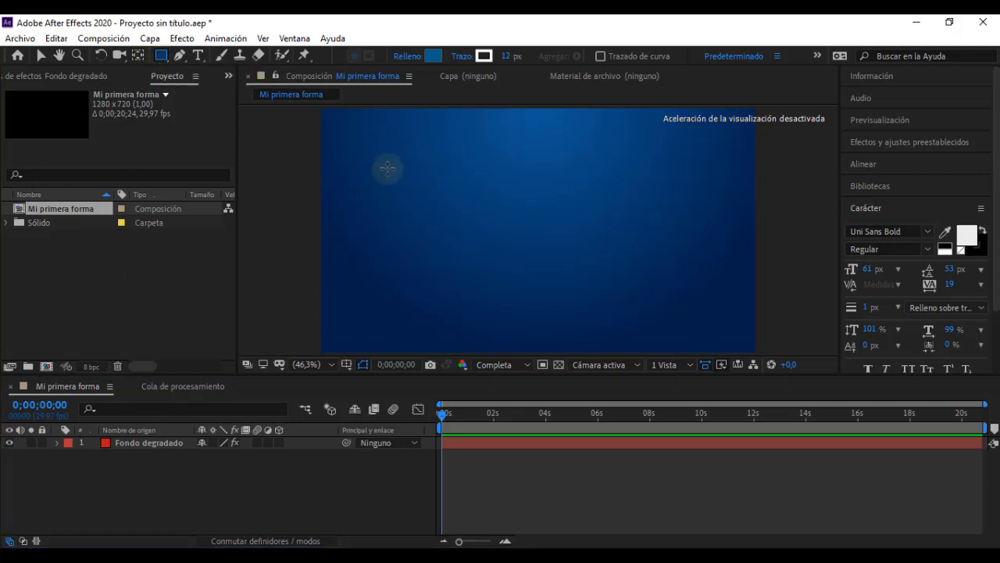
mouse_move(397, 165)
left_mouse_down()
mouse_move(430, 196)
mouse_move(708, 301)
left_mouse_up()
left_click(282, 516)
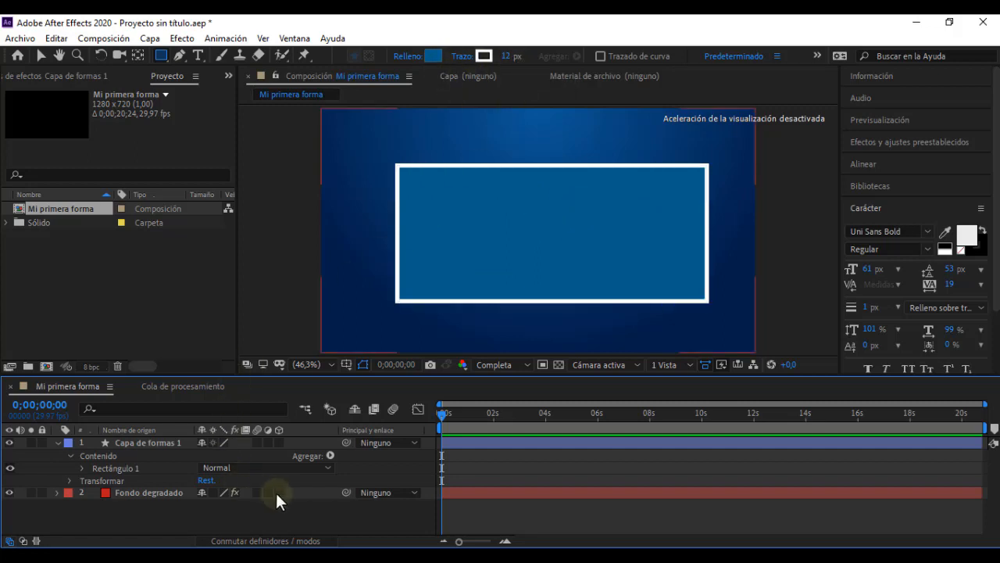
left_click(150, 442)
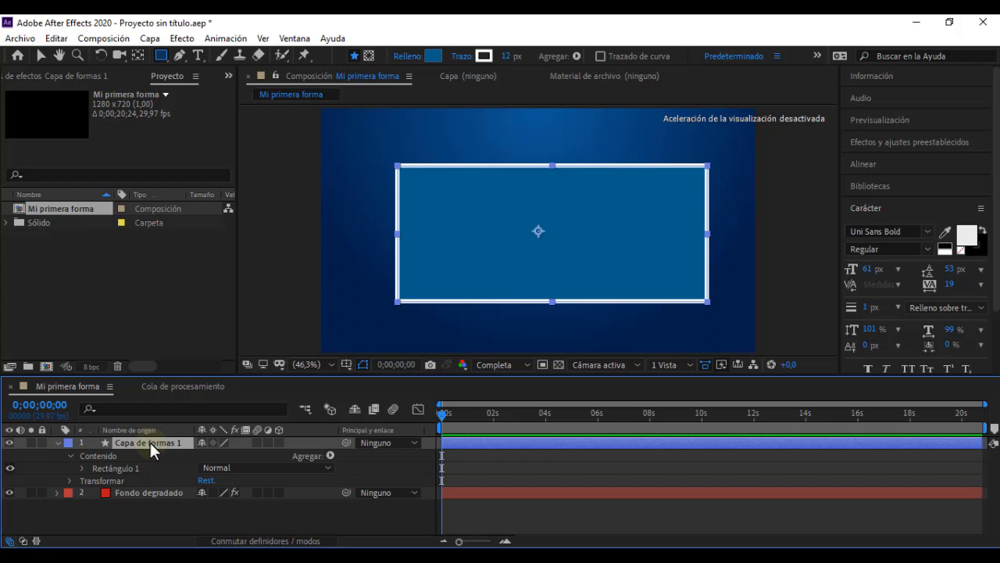
key("Delete")
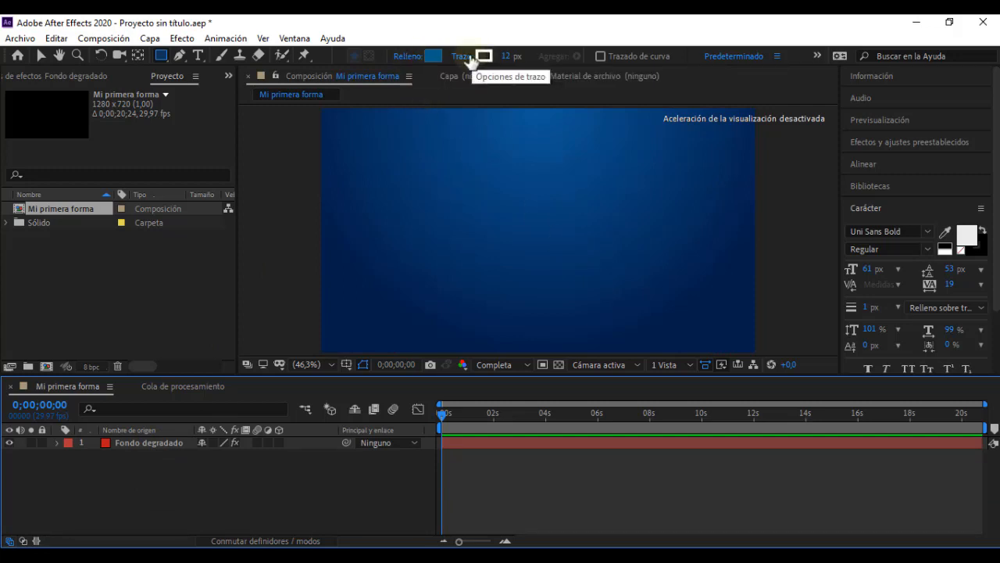
Step: Activate the Ellipse tool and try the fill types Ninguno, Degradado lineal and Degradado radial, settling on Color sólido
left_click(164, 56)
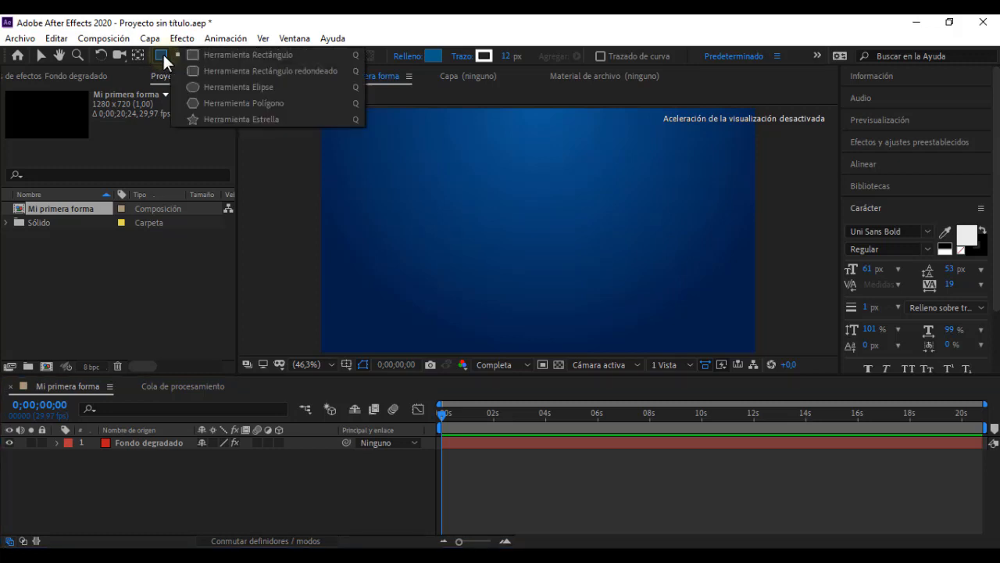
left_click(254, 85)
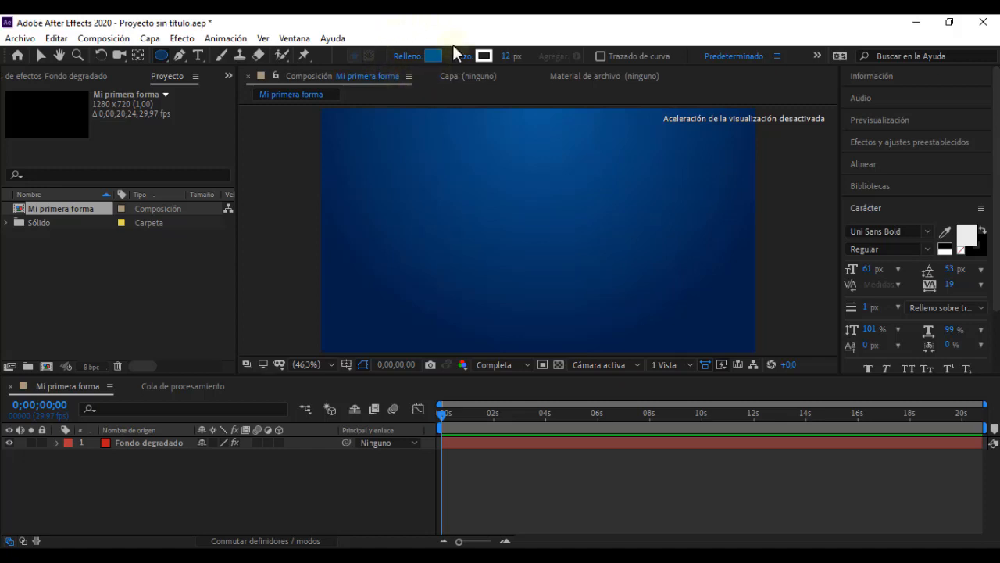
left_click(405, 57)
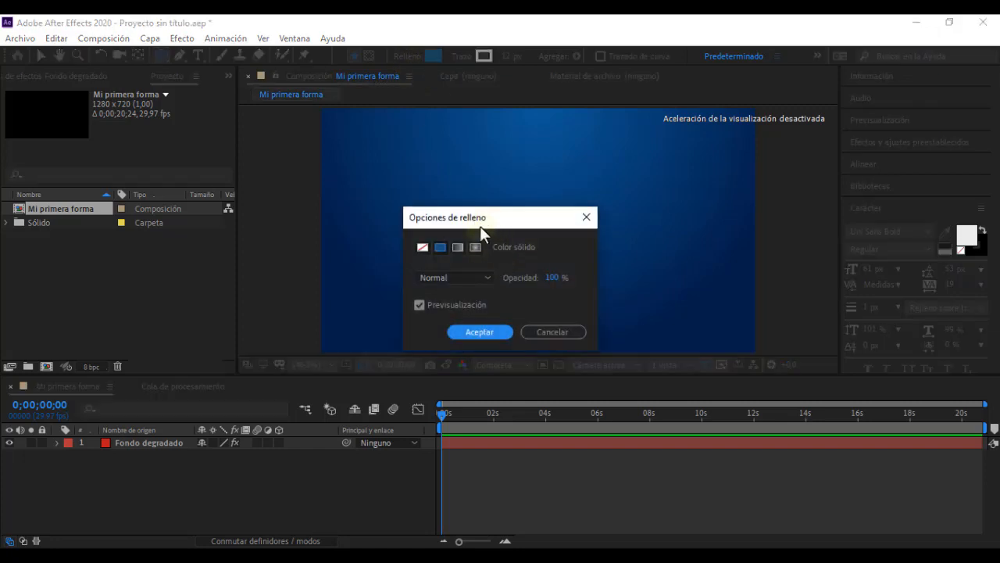
left_click(421, 248)
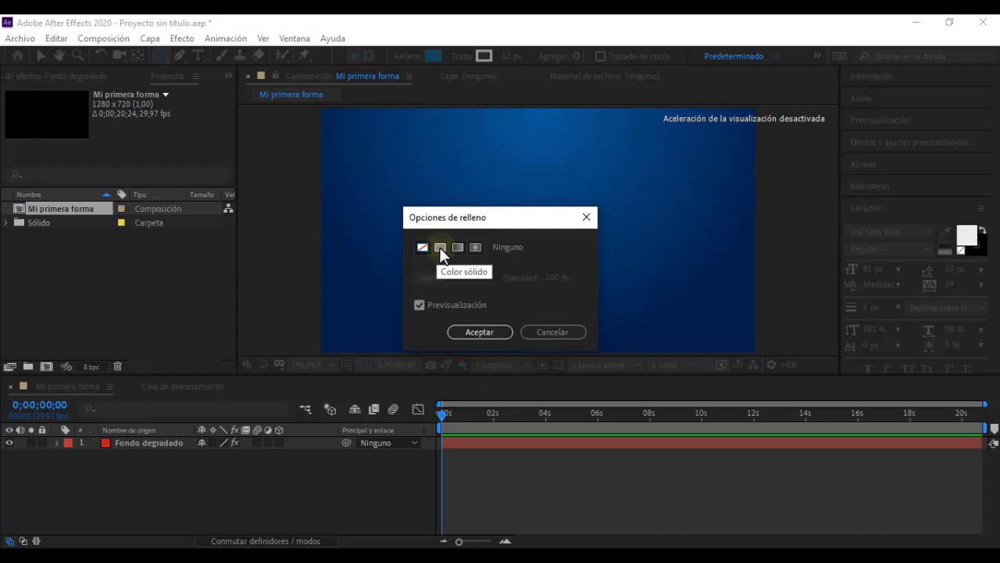
left_click(441, 248)
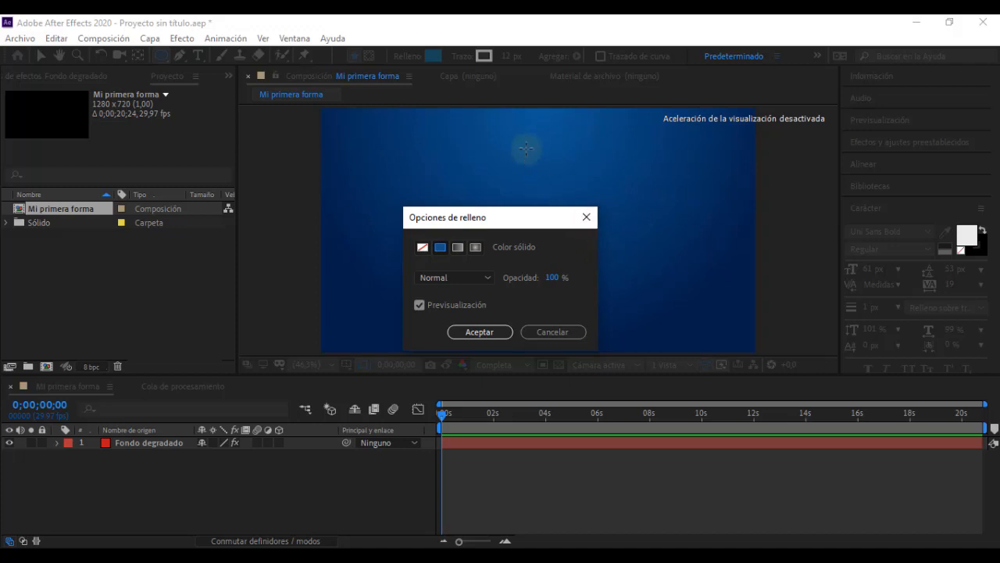
left_click(458, 247)
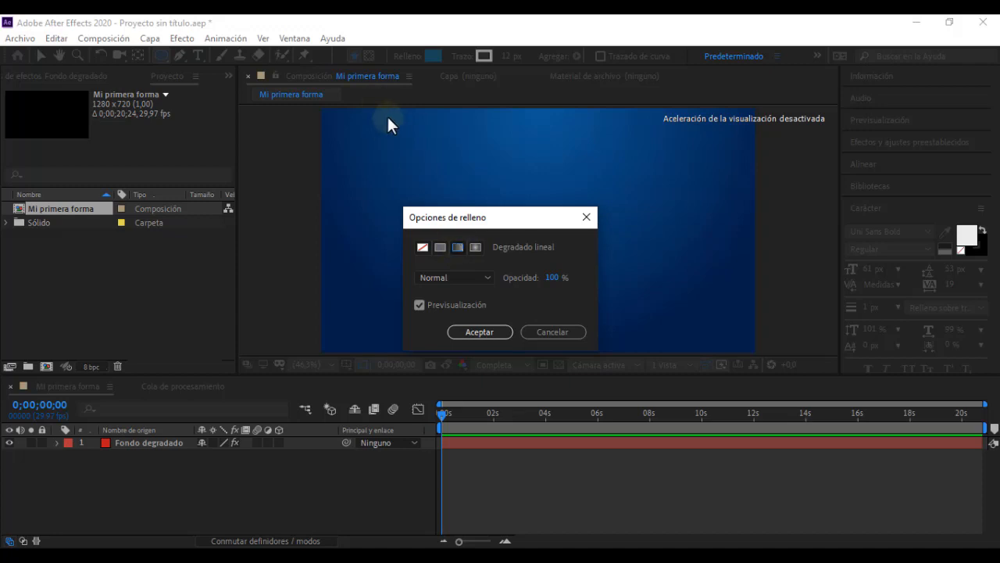
left_click(476, 248)
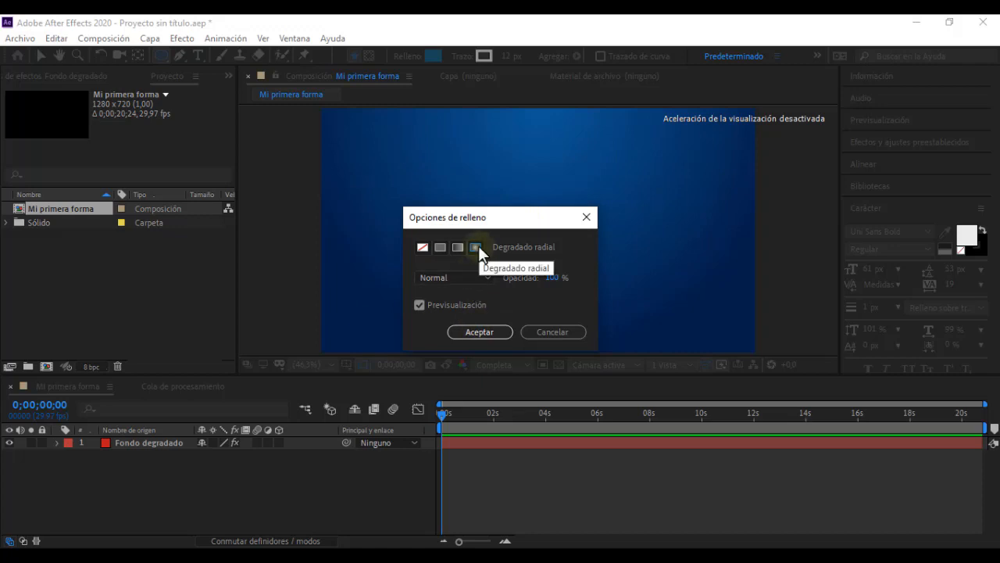
left_click(439, 246)
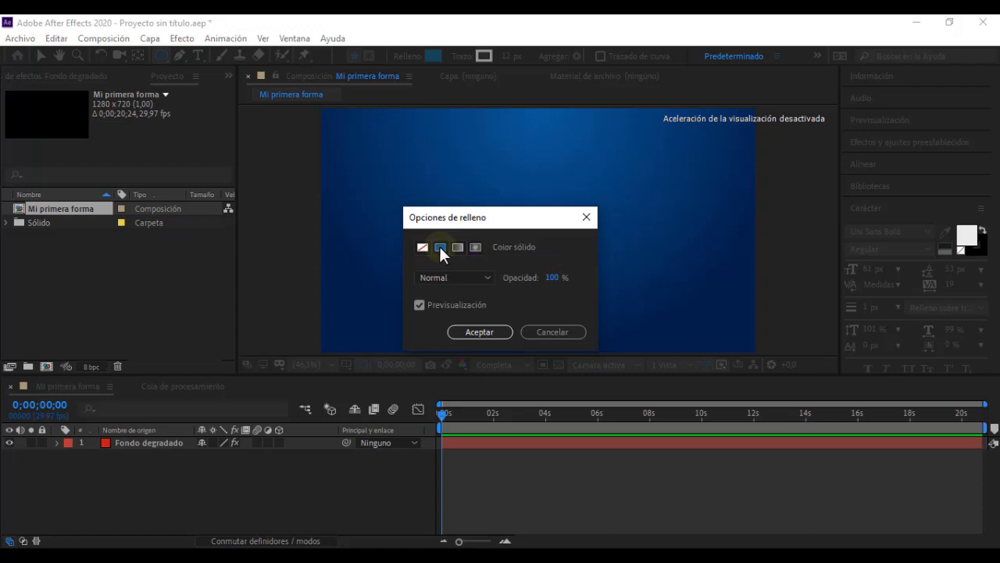
left_click(480, 332)
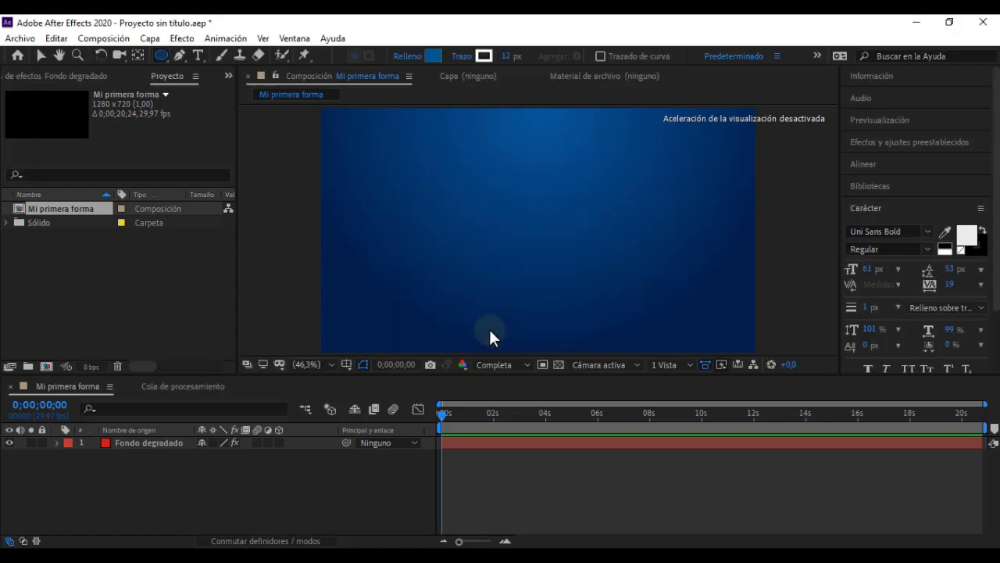
Step: Set the shape fill colour to the blue 066997
left_click(434, 53)
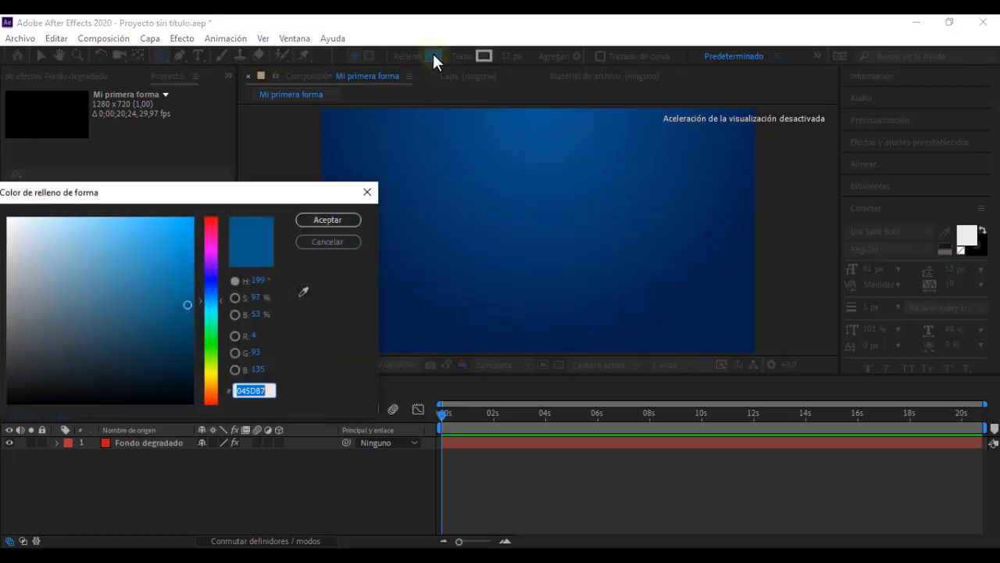
left_click(193, 284)
left_click_drag(193, 284, 186, 292)
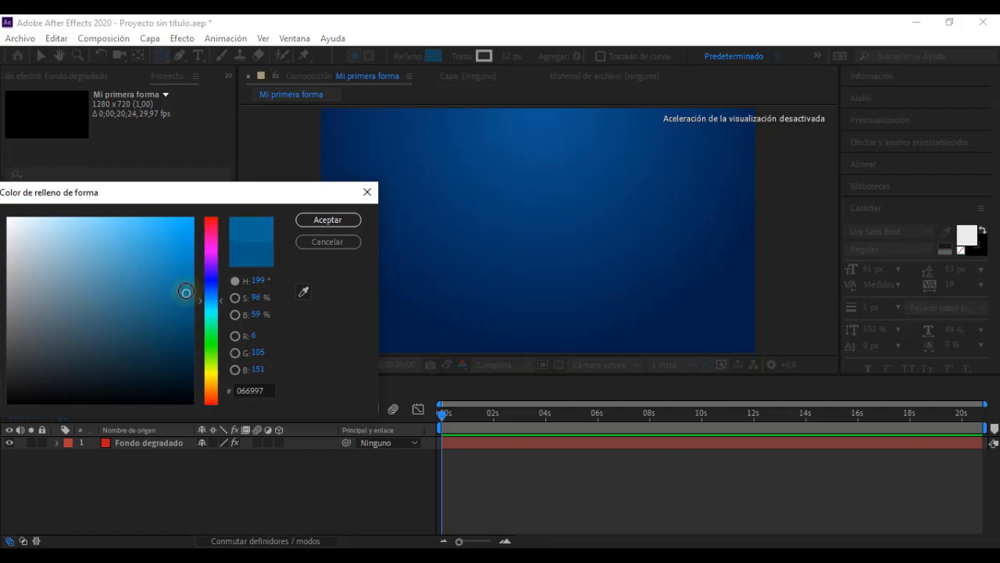
left_click(328, 220)
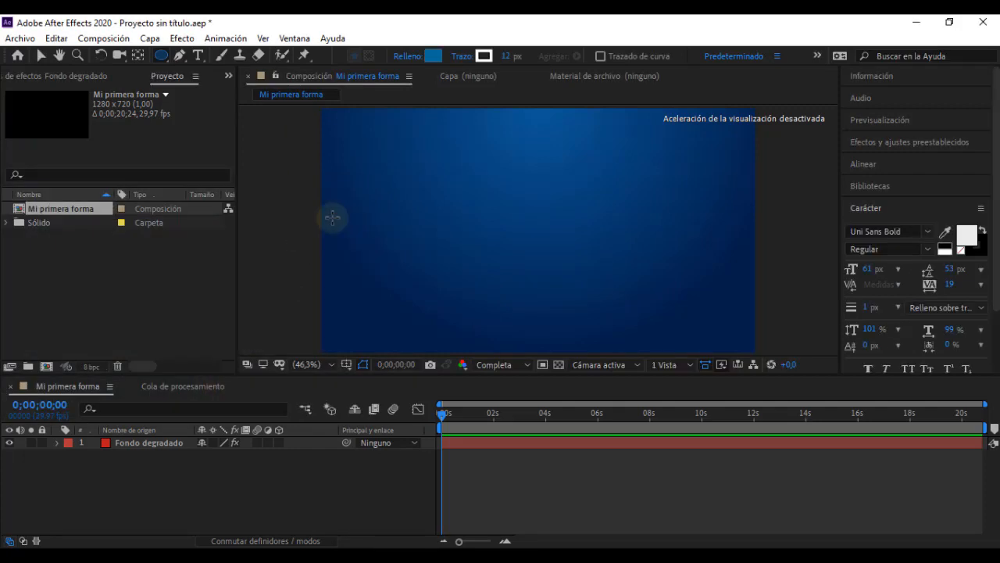
Step: Try the stroke types Ninguno, Color sólido, Degradado lineal and Degradado radial, and check the stroke's colour settings
left_click(460, 57)
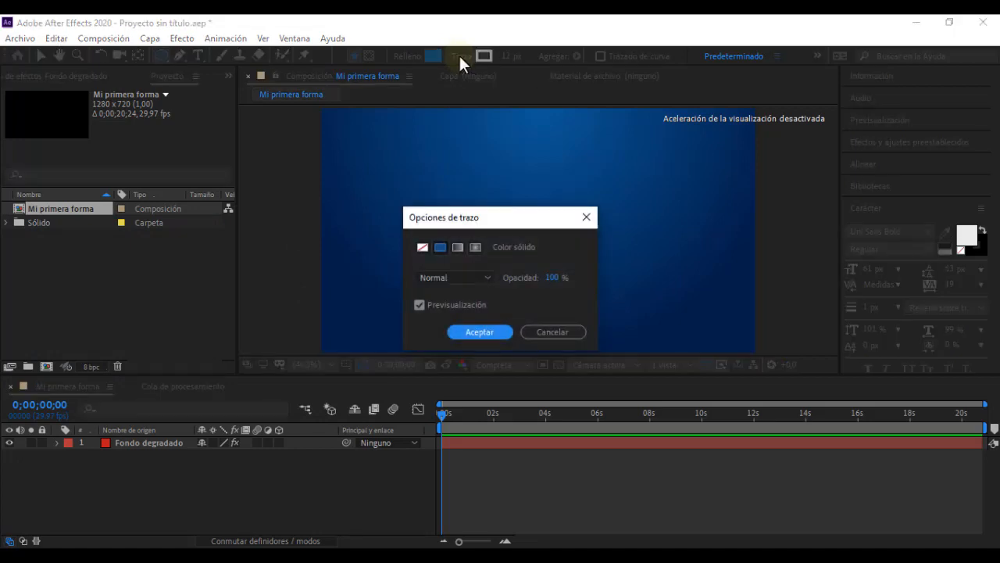
left_click(424, 247)
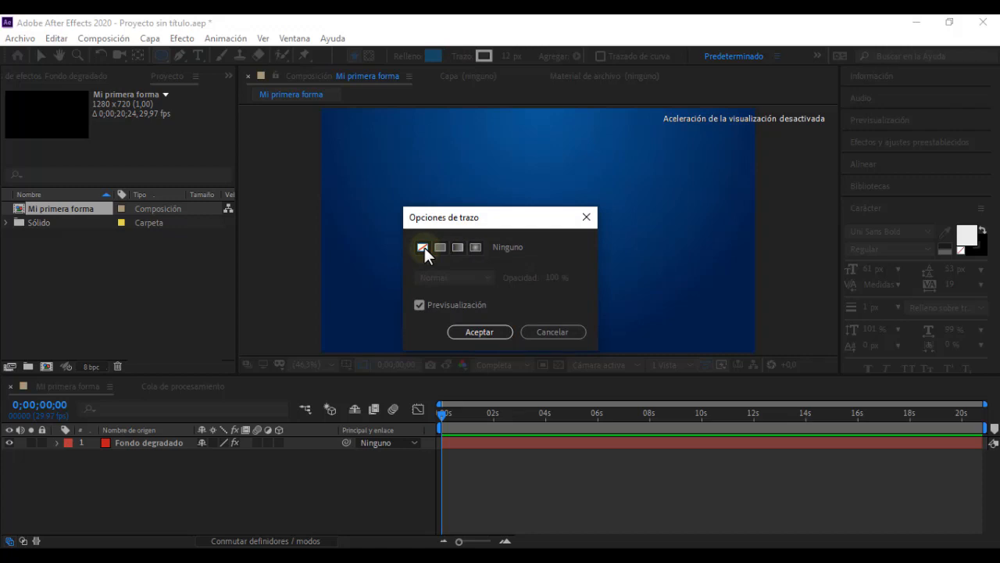
left_click(439, 247)
left_click(475, 248)
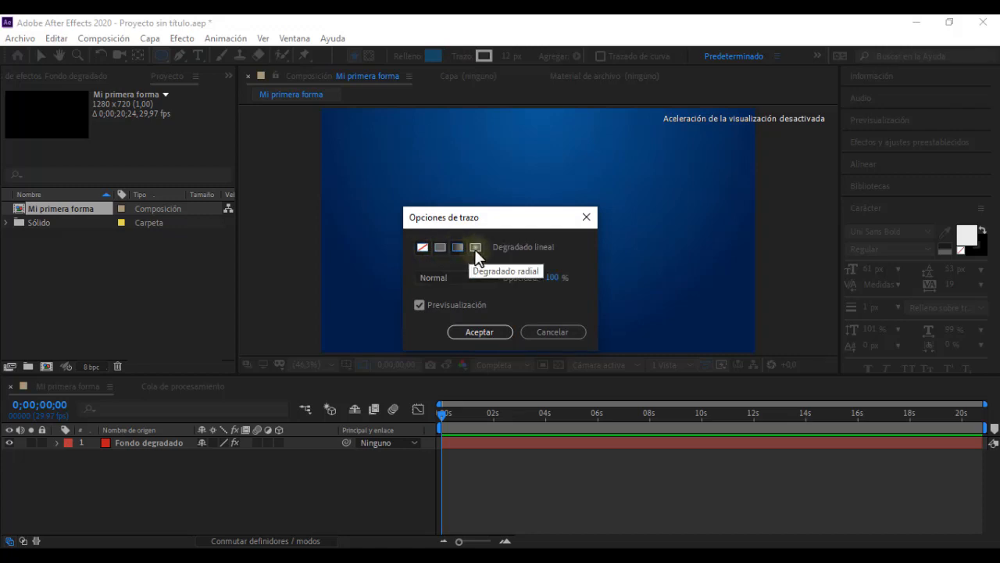
left_click(461, 248)
left_click(478, 247)
left_click(461, 248)
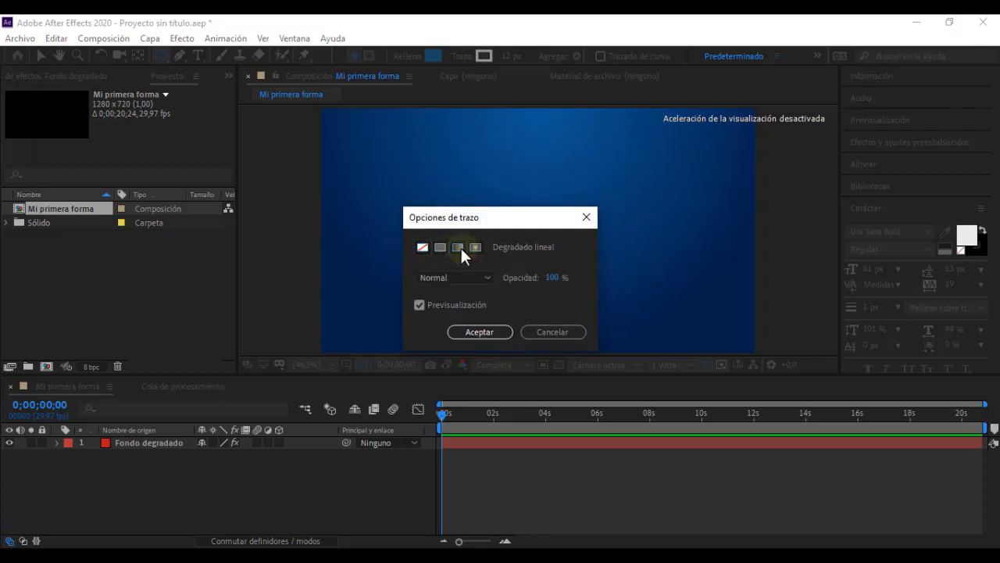
left_click(487, 332)
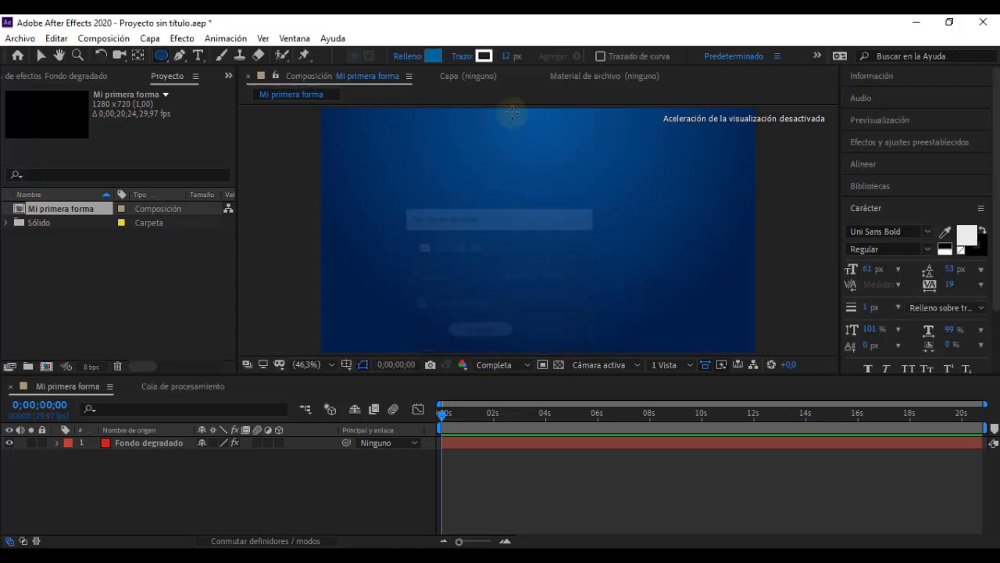
left_click(484, 56)
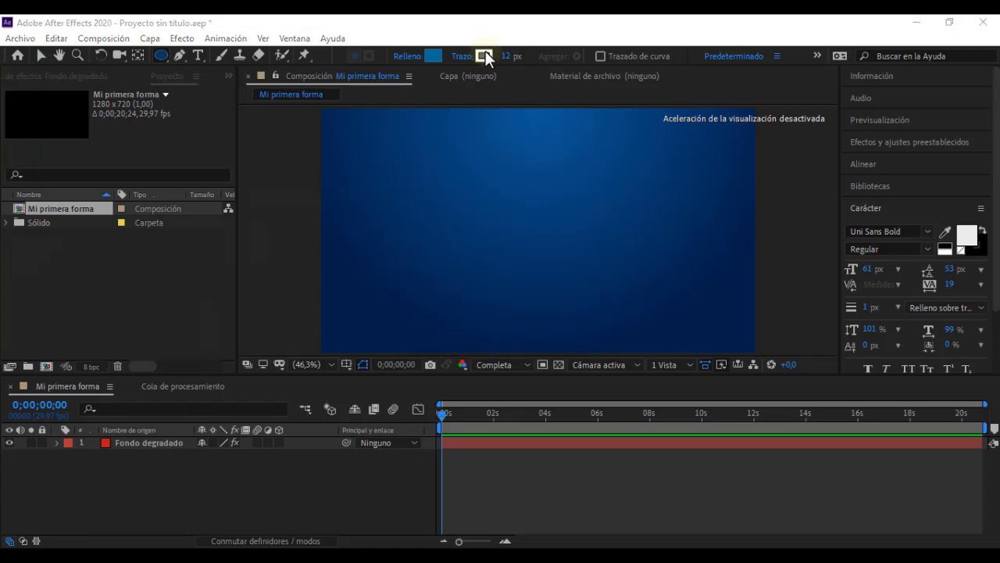
left_click(324, 220)
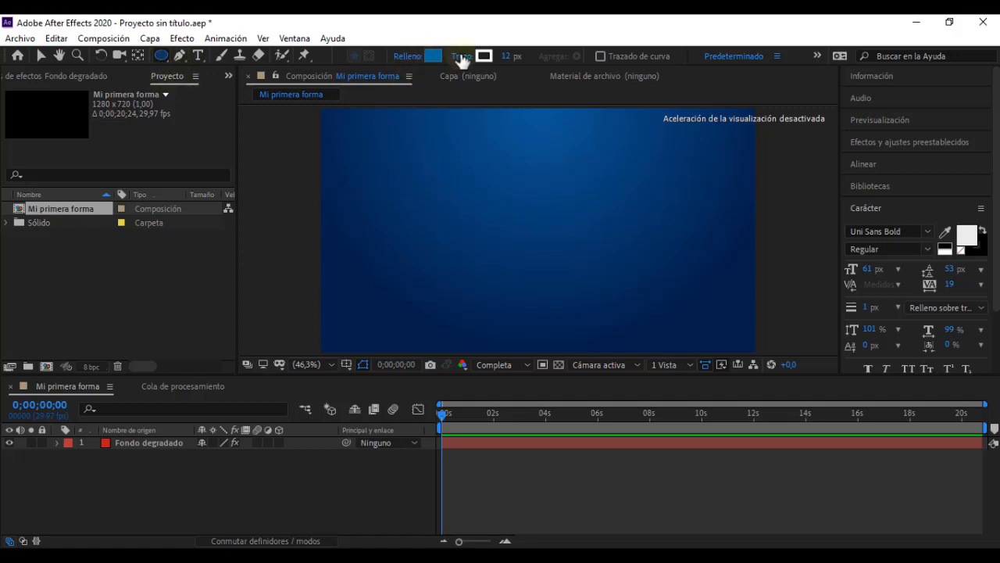
Step: Set the fill to Ninguno, draw a wide ellipse with only a white outline in the composition, and delete it
left_click(406, 57)
left_click(422, 247)
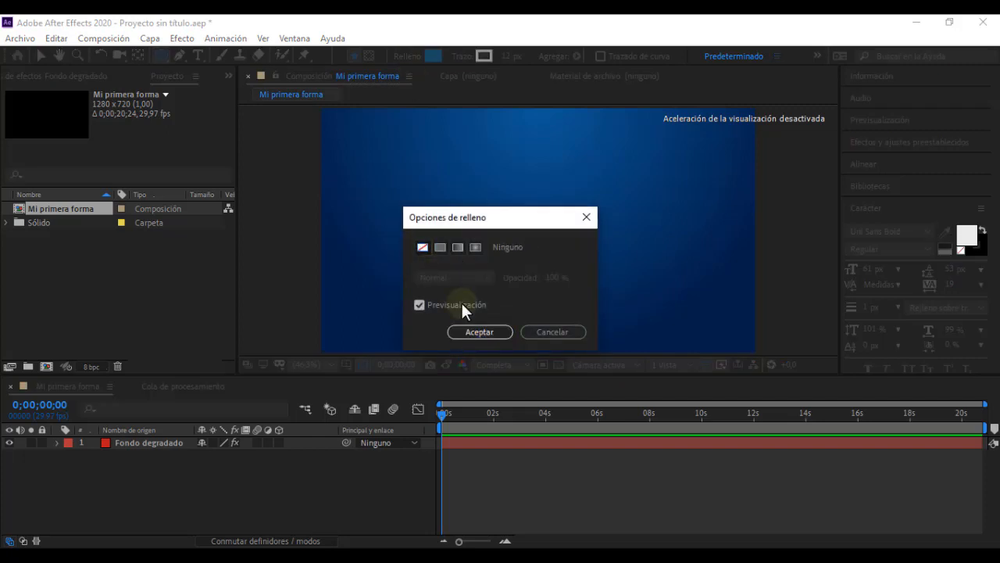
left_click(477, 333)
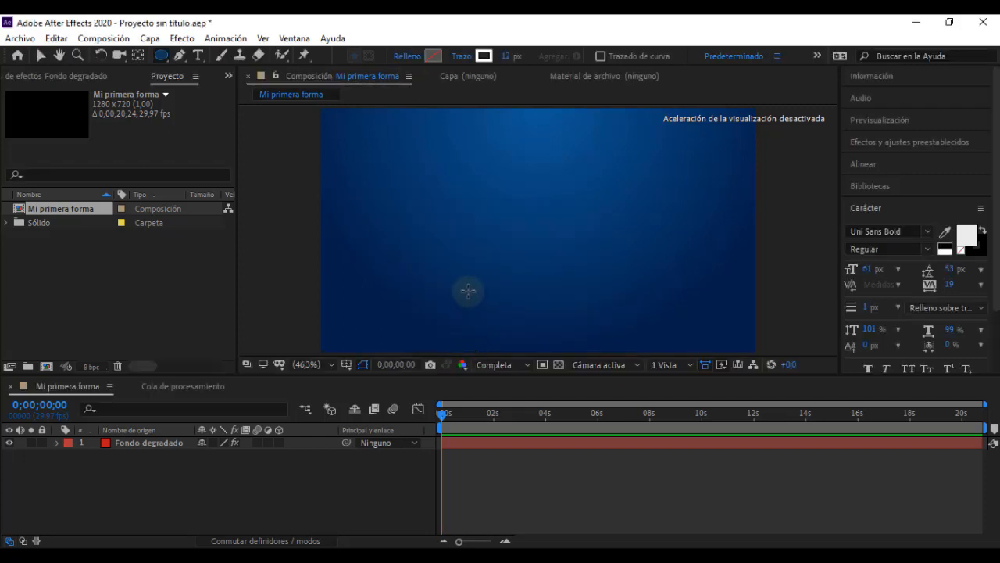
left_click_drag(399, 175, 699, 317)
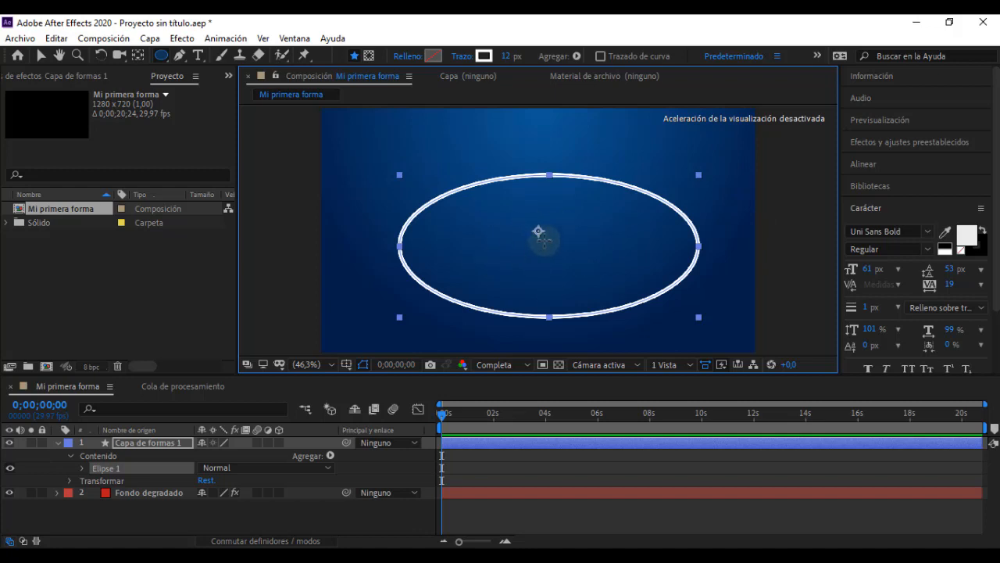
key("Delete")
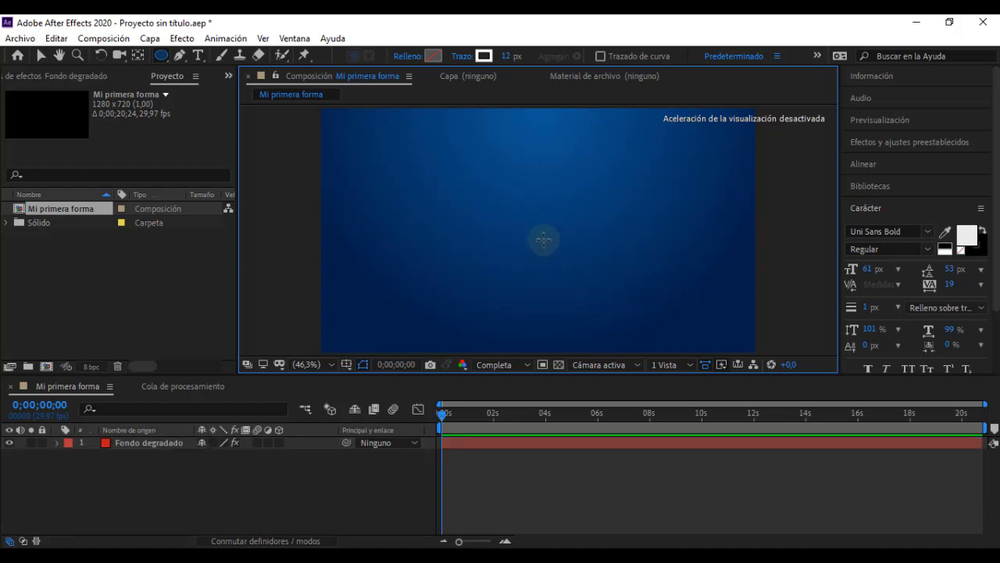
Step: Set the shape fill to Color sólido and the stroke to Ninguno
left_click(409, 58)
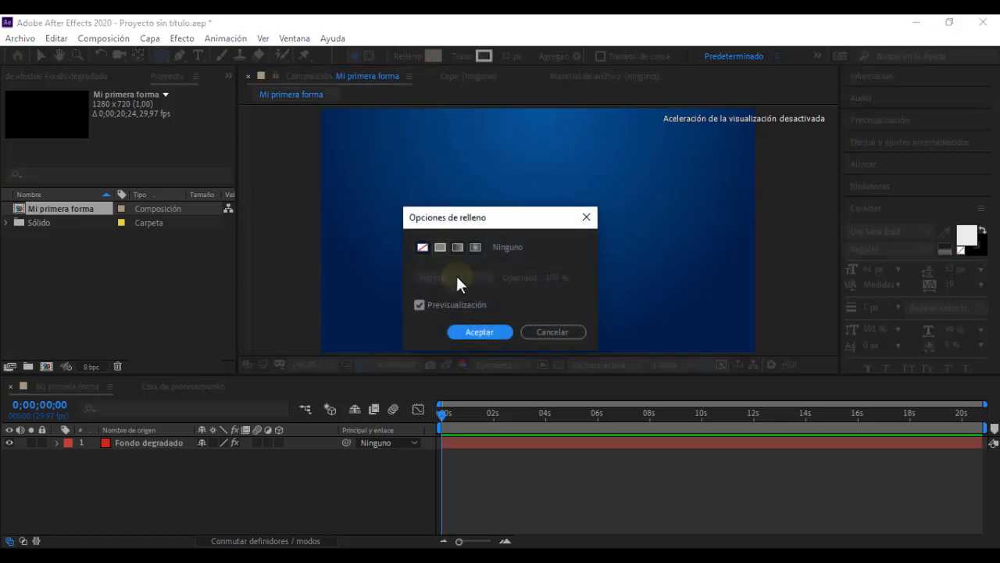
left_click(441, 247)
left_click(476, 334)
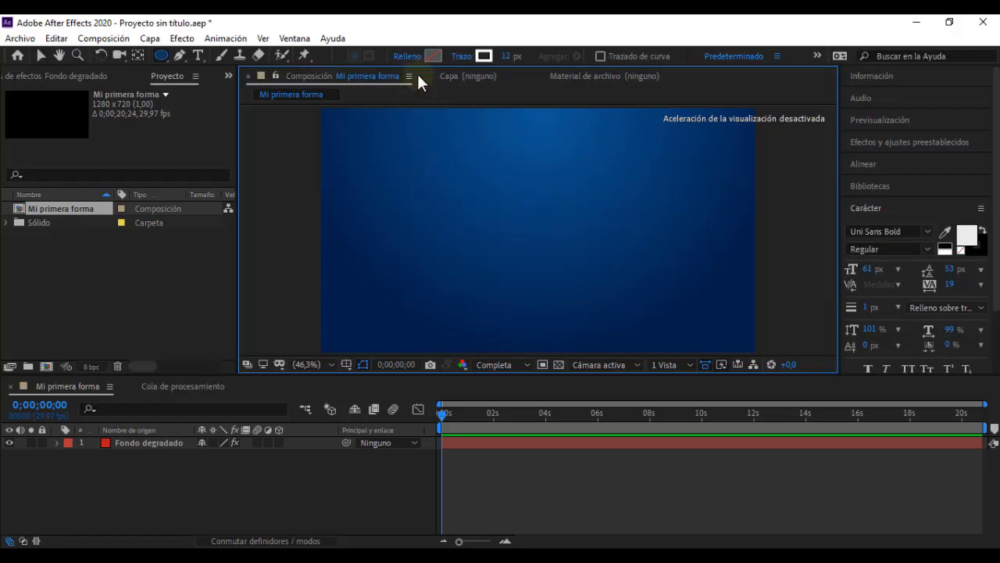
left_click(462, 59)
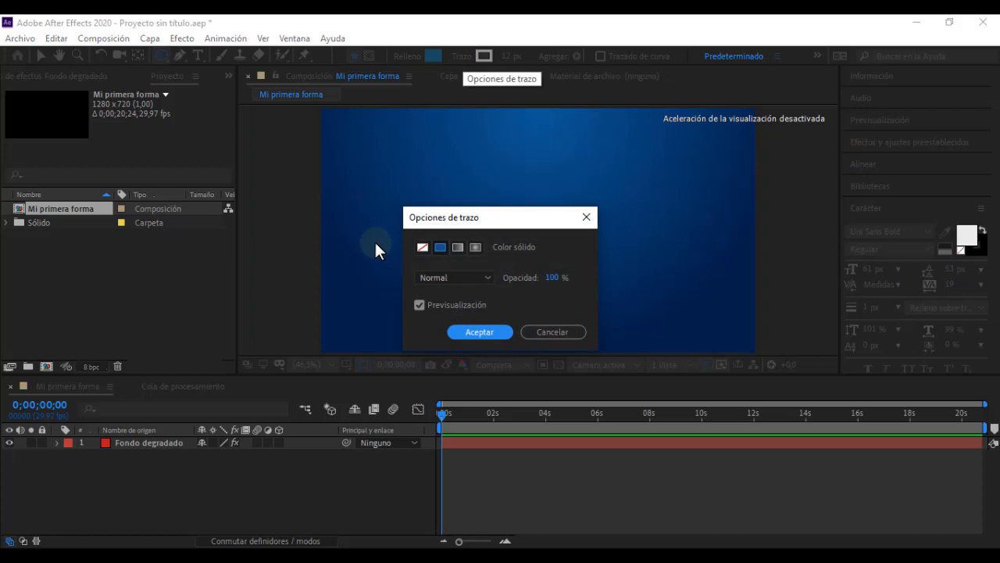
left_click(427, 249)
left_click(480, 332)
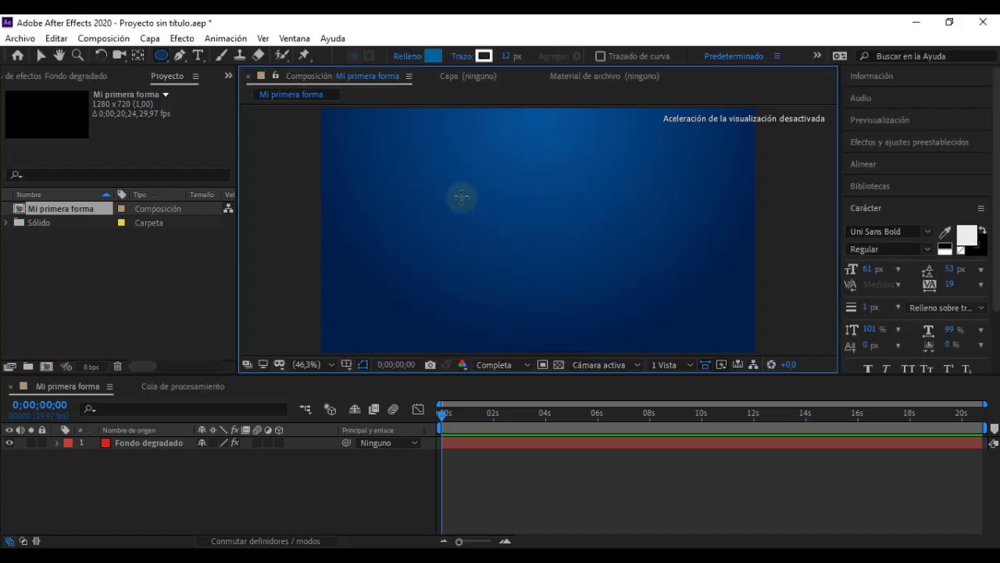
Step: Draw a blue ellipse without a stroke near the composition's centre, and delete its layer "Capa de formas 1"
mouse_move(446, 183)
left_mouse_down()
mouse_move(561, 272)
mouse_move(636, 301)
left_mouse_up()
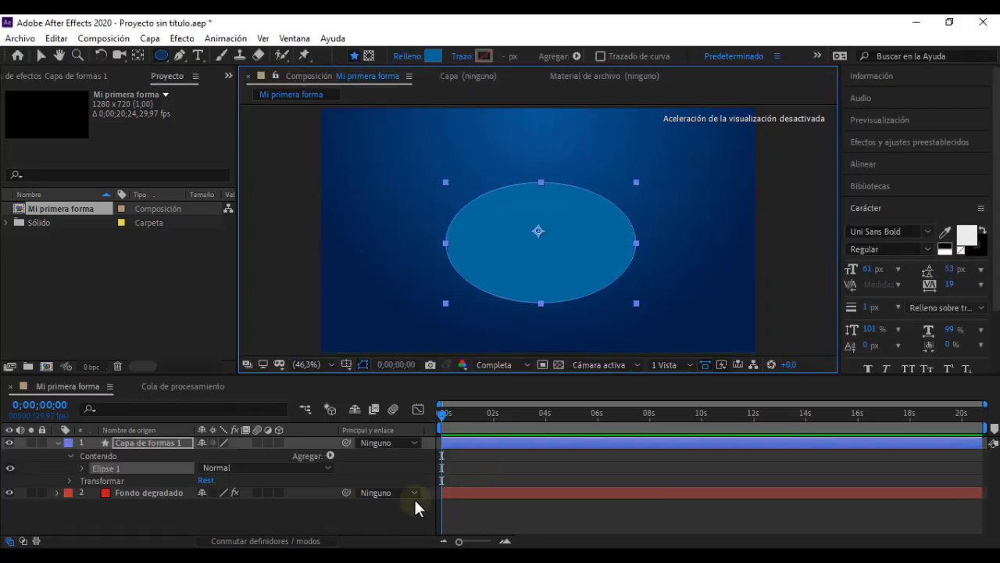
left_click(339, 517)
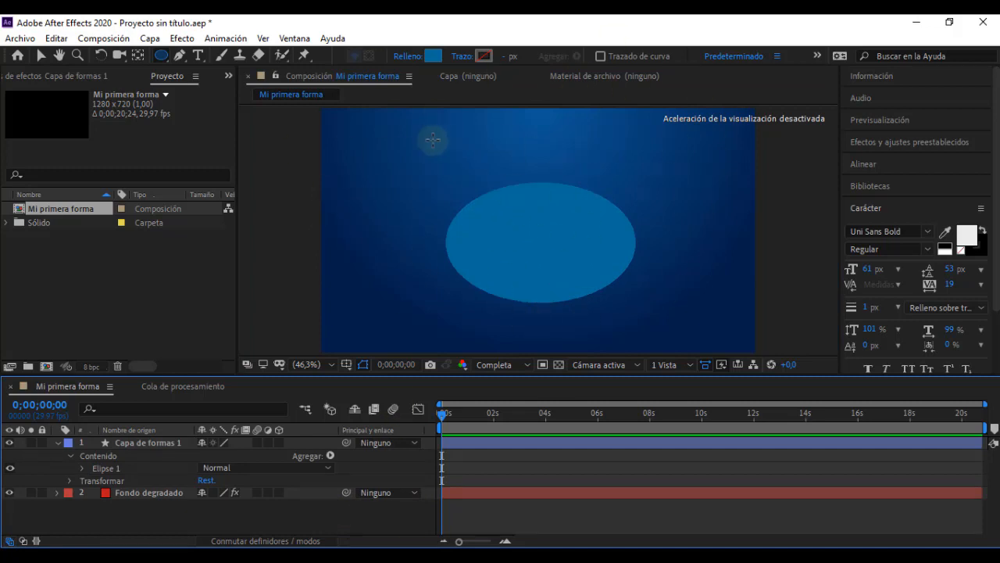
left_click(138, 442)
left_click(137, 441)
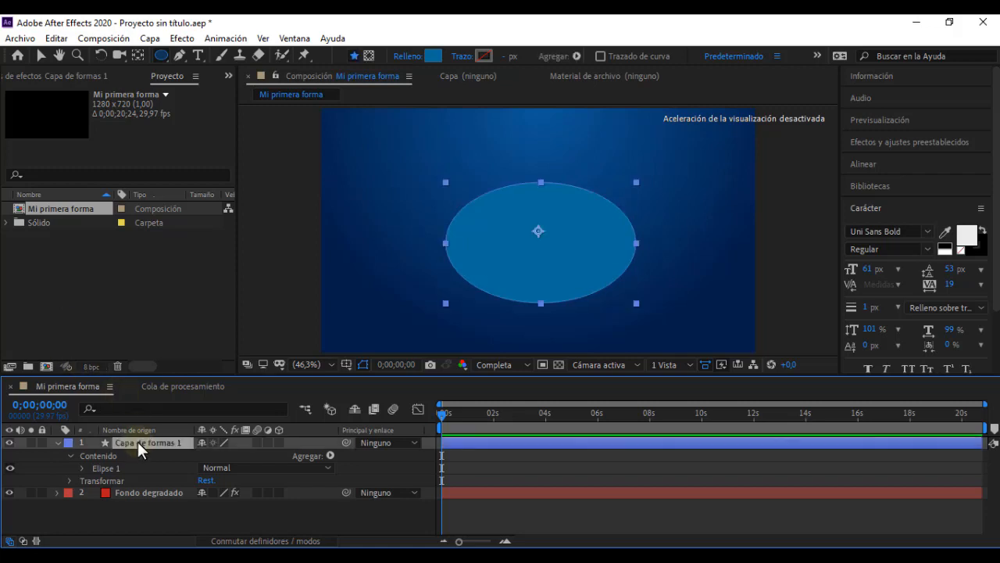
key("Delete")
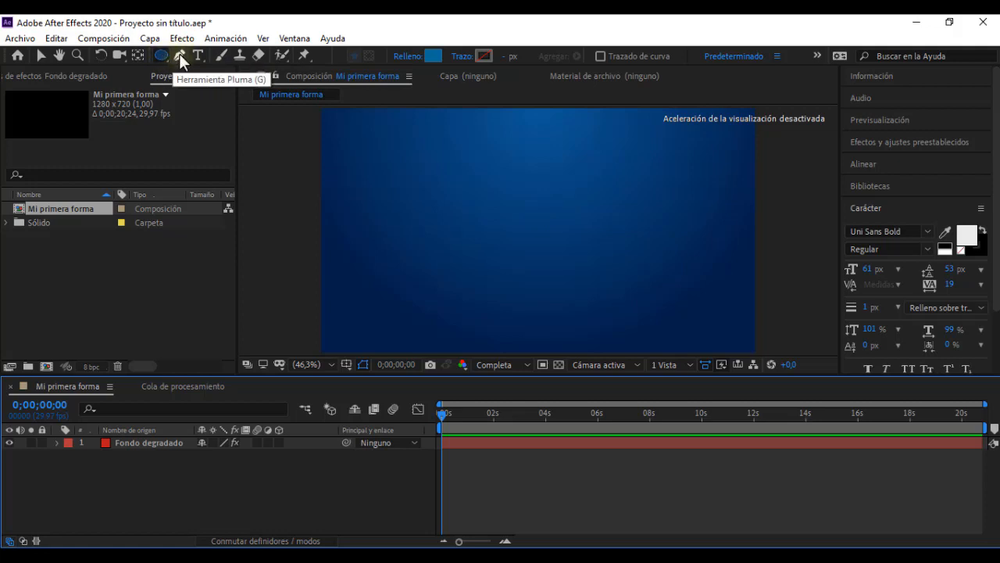
Step: Activate the Pen tool and set its stroke type to Color sólido
left_click(179, 55)
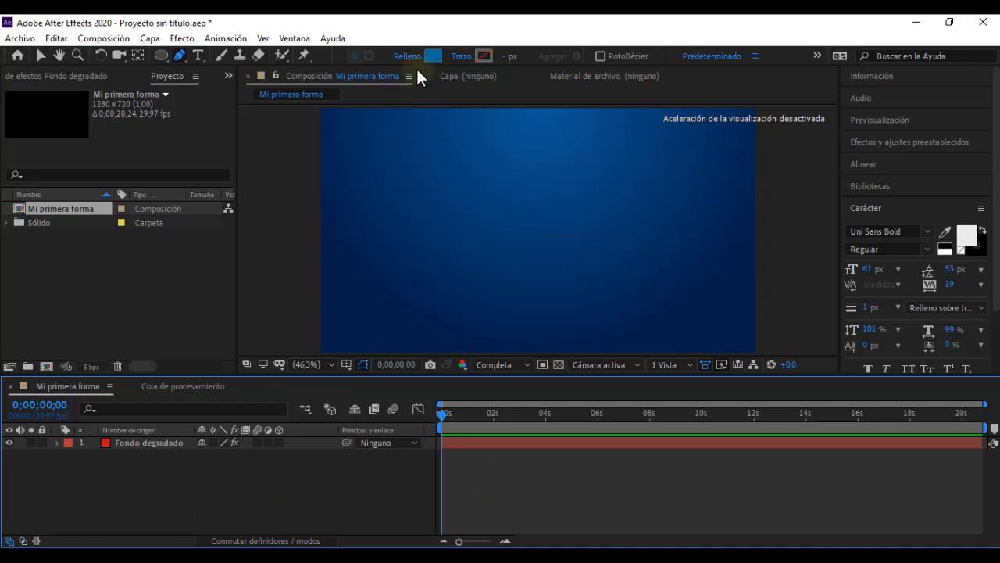
left_click(461, 56)
left_click(441, 247)
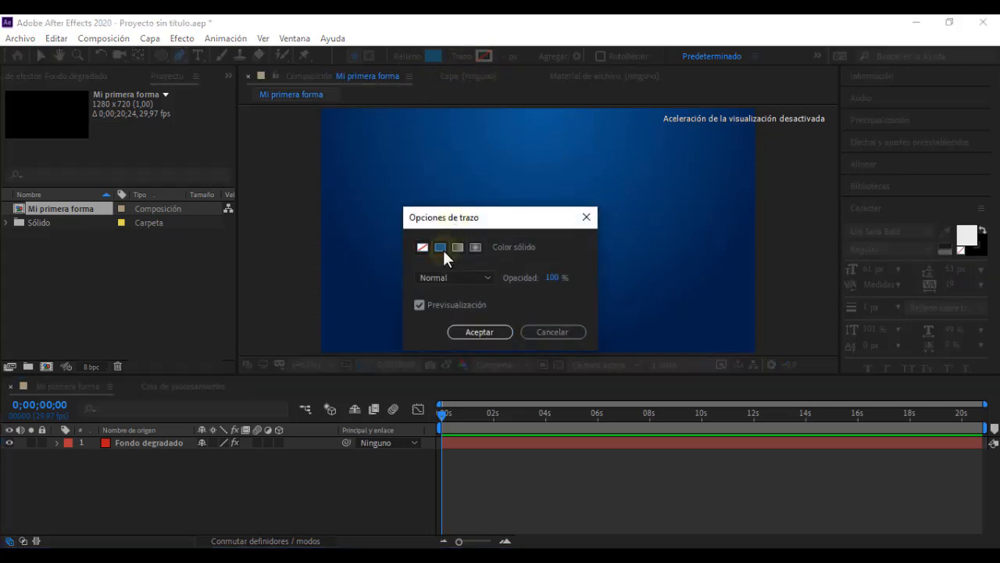
left_click(479, 332)
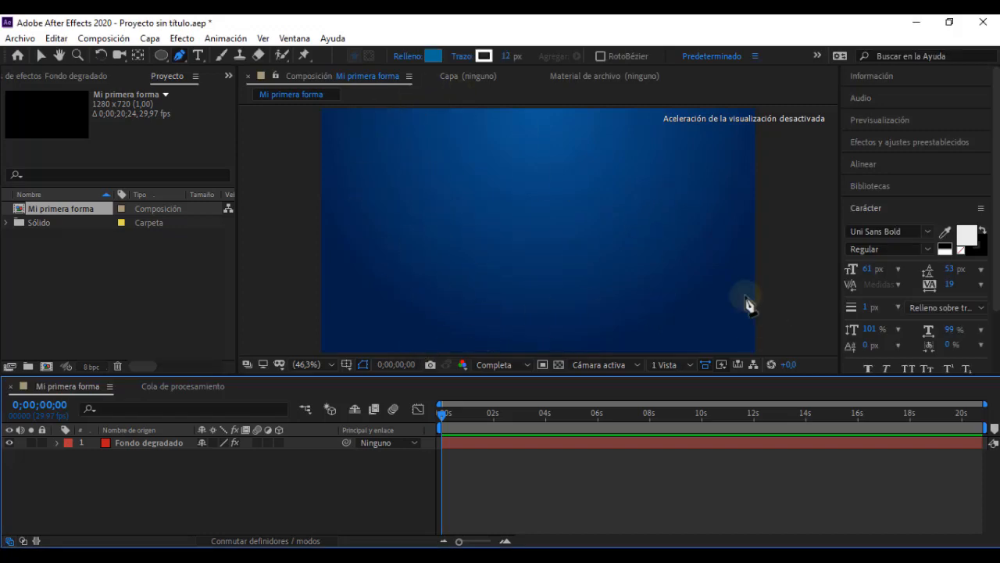
Step: Draw a closed four-cornered shape with blue fill and a 12 px white stroke, and delete its layer "Capa de formas 1"
left_click(415, 173)
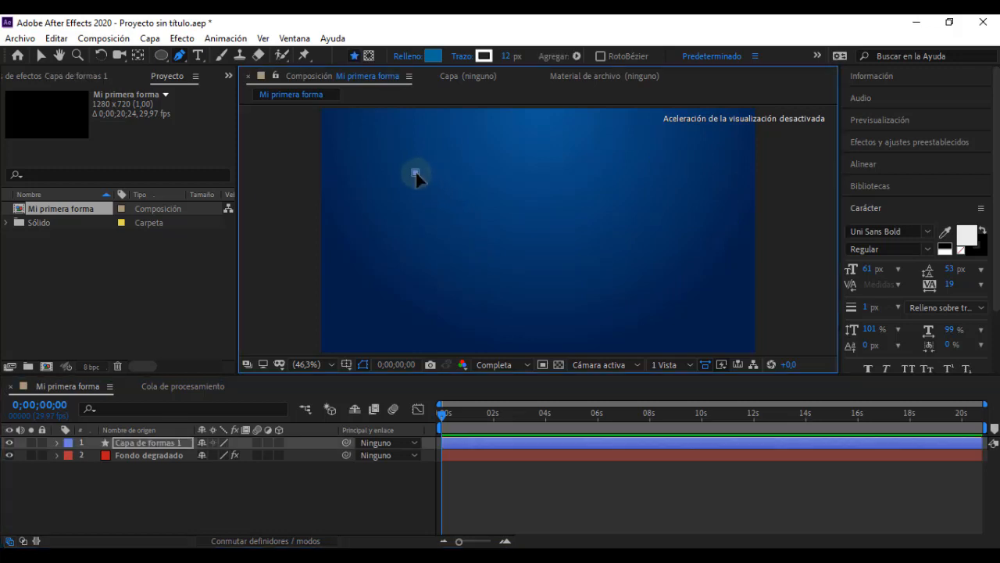
left_click(661, 172)
left_click(661, 289)
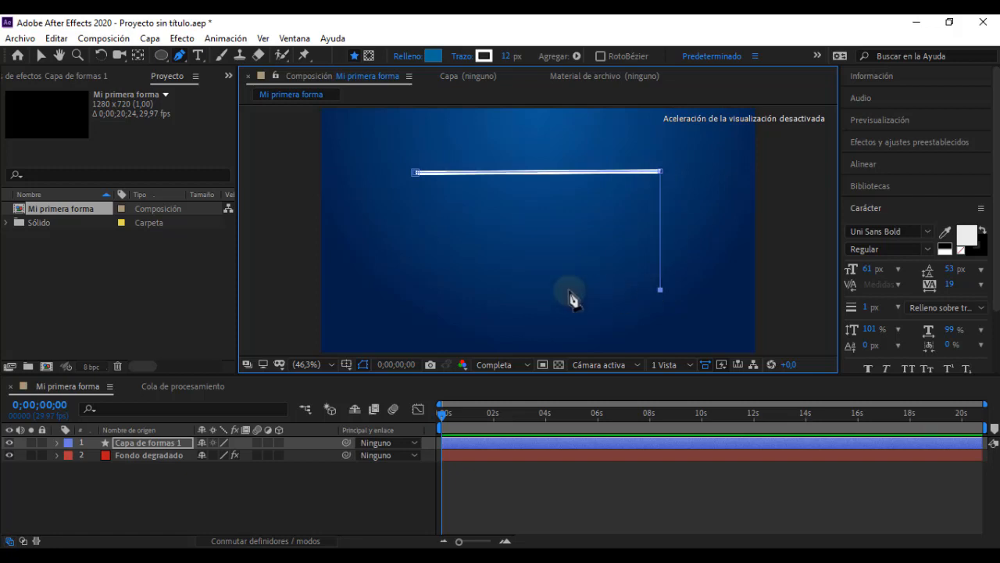
left_click(415, 174)
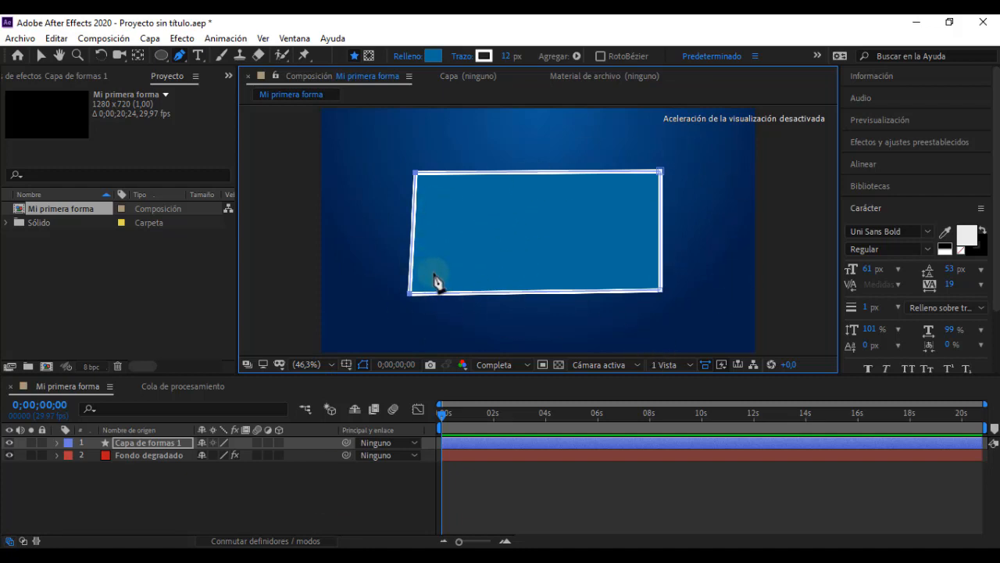
left_click(148, 444)
key("Delete")
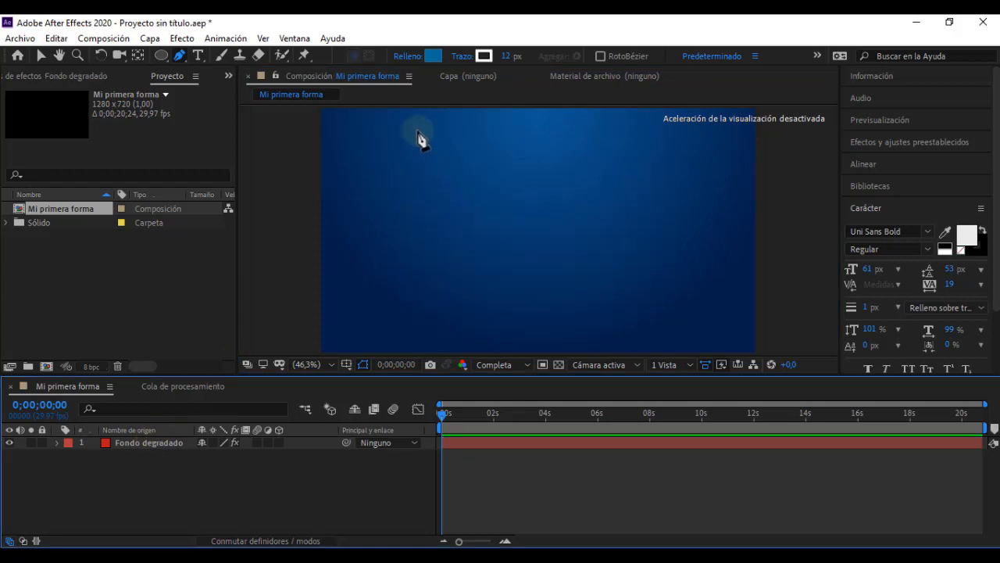
Step: Set the Pen tool's fill type to Ninguno
left_click(406, 57)
left_click(422, 247)
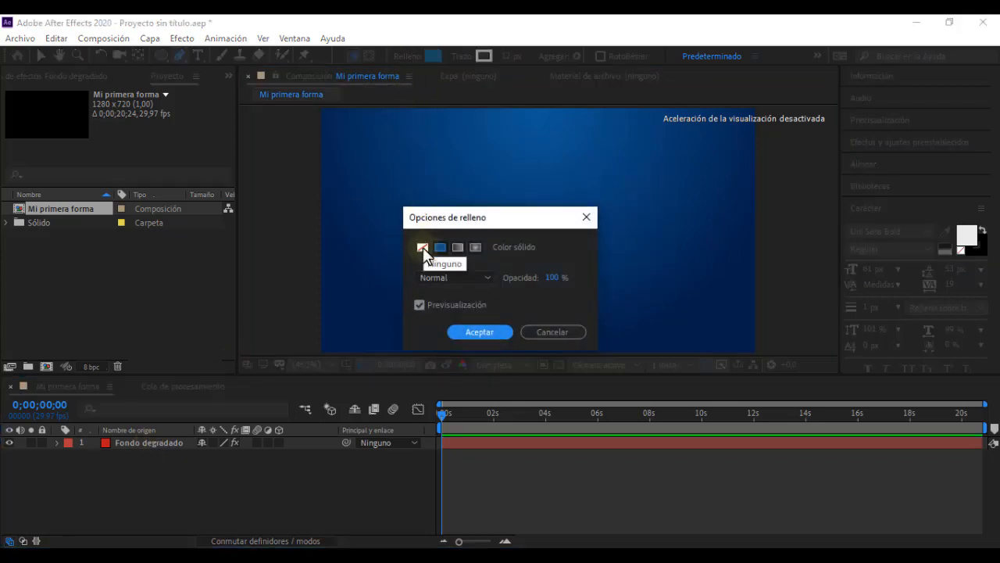
left_click(485, 331)
Step: Draw a closed, irregular jagged outline with straight Pen segments across the composition, and delete its layer "Capa de formas 1"
left_click(408, 181)
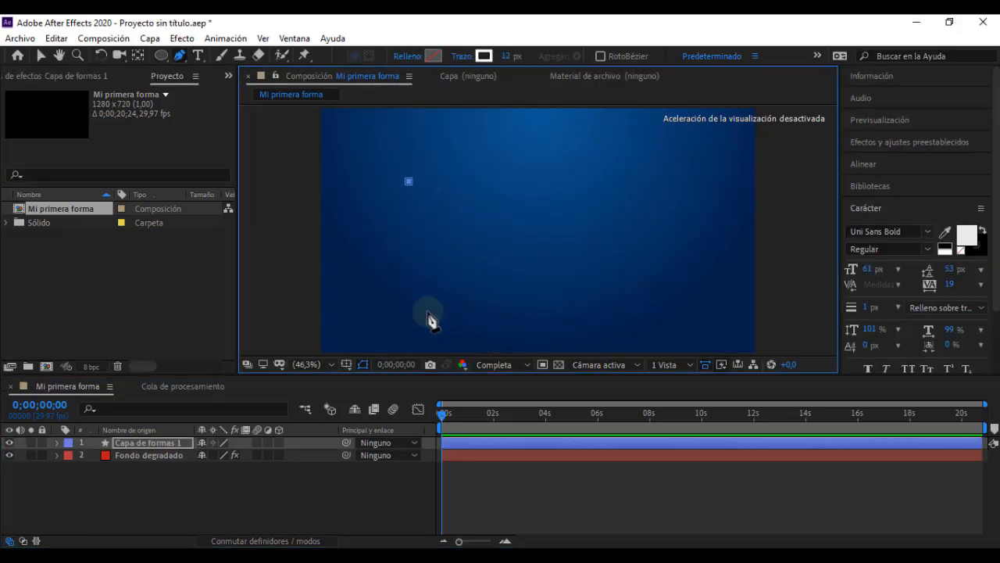
left_click(423, 316)
left_click(633, 308)
left_click(694, 180)
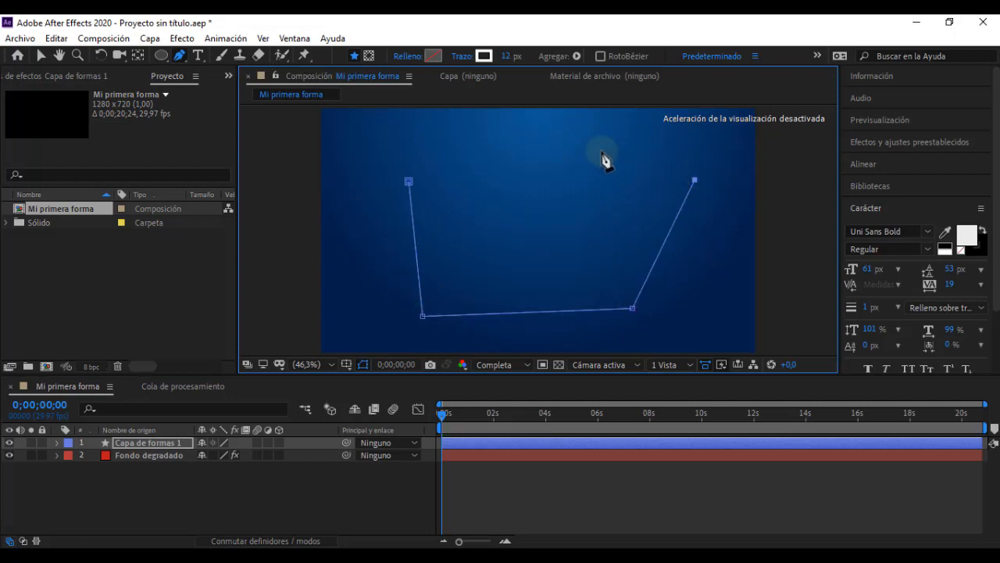
left_click(600, 150)
left_click(563, 230)
left_click(508, 246)
left_click(515, 137)
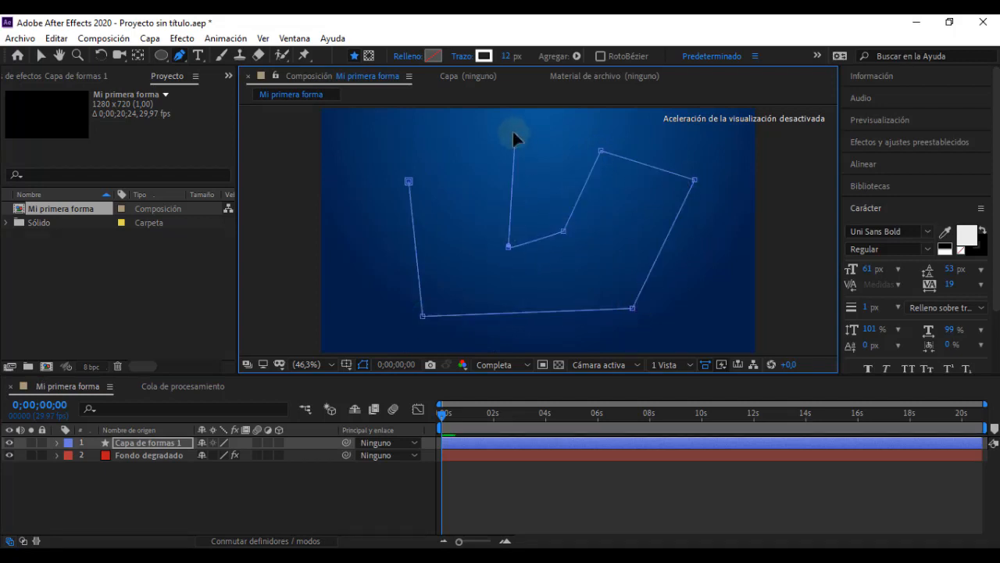
left_click(442, 127)
left_click(464, 215)
left_click(408, 180)
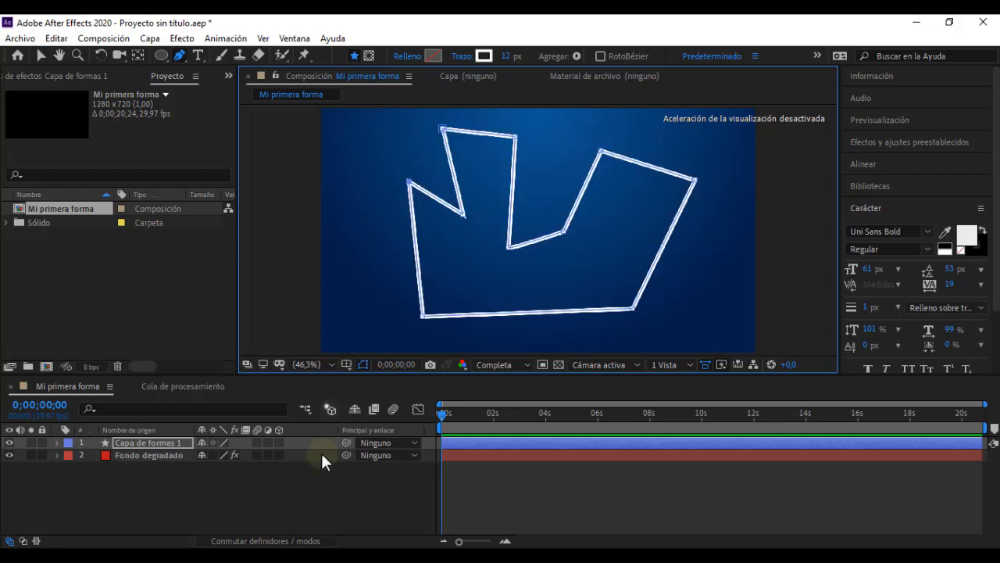
left_click(319, 492)
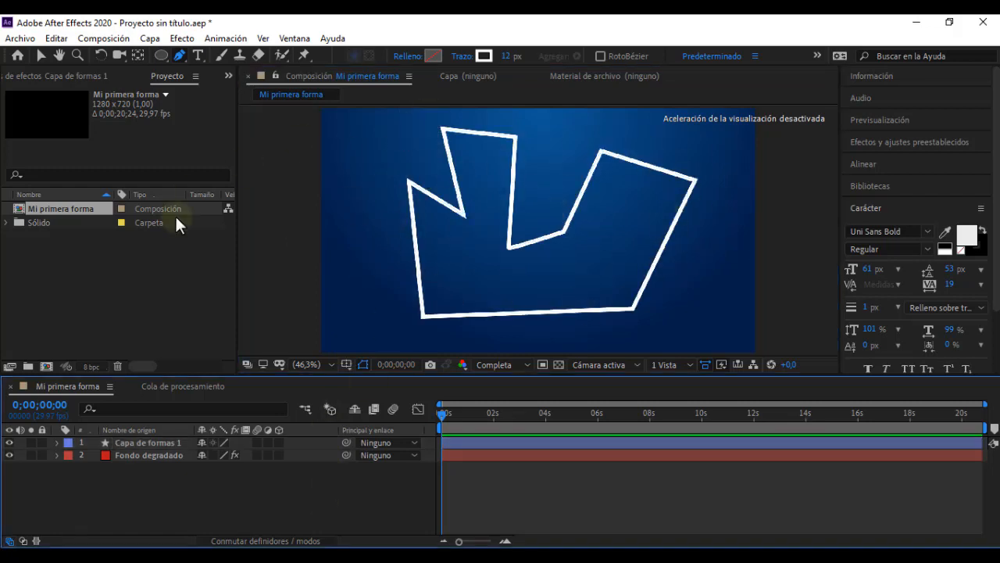
left_click(143, 443)
key("Delete")
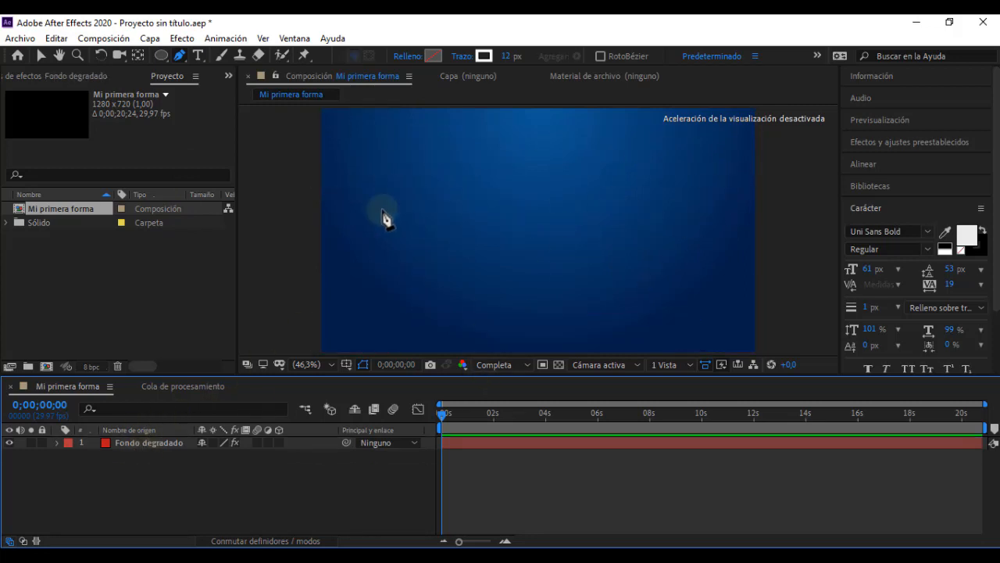
Step: Draw a closed triangle outline with the Pen tool, and undo its closing segment and third corner
left_click(512, 148)
left_click(443, 288)
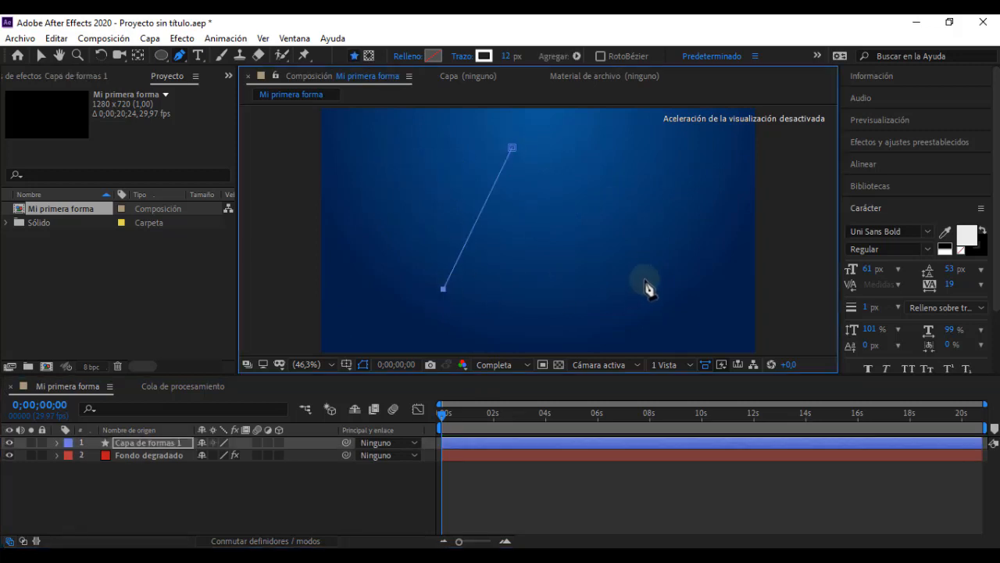
left_click(644, 279)
left_click(512, 148)
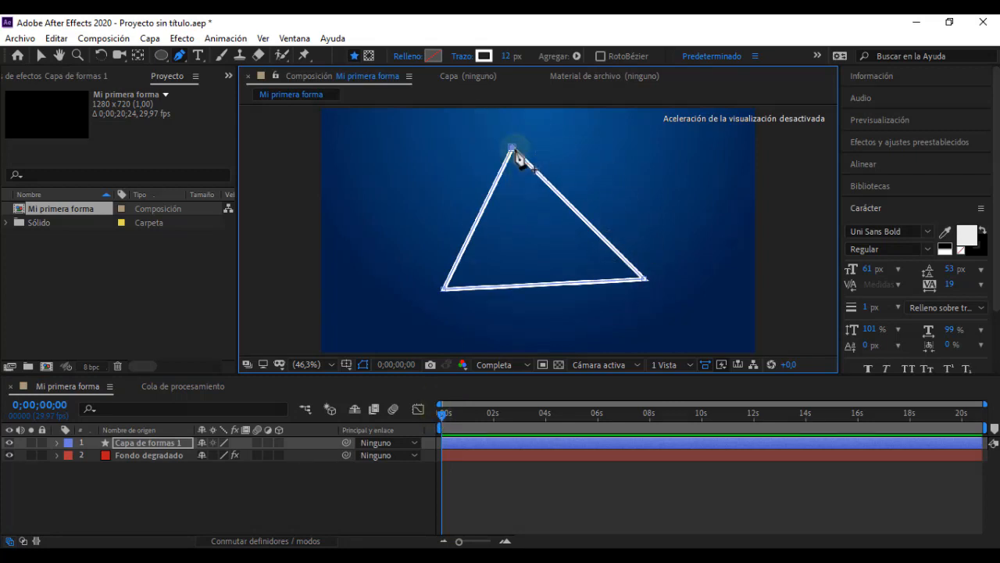
key("ctrl+z")
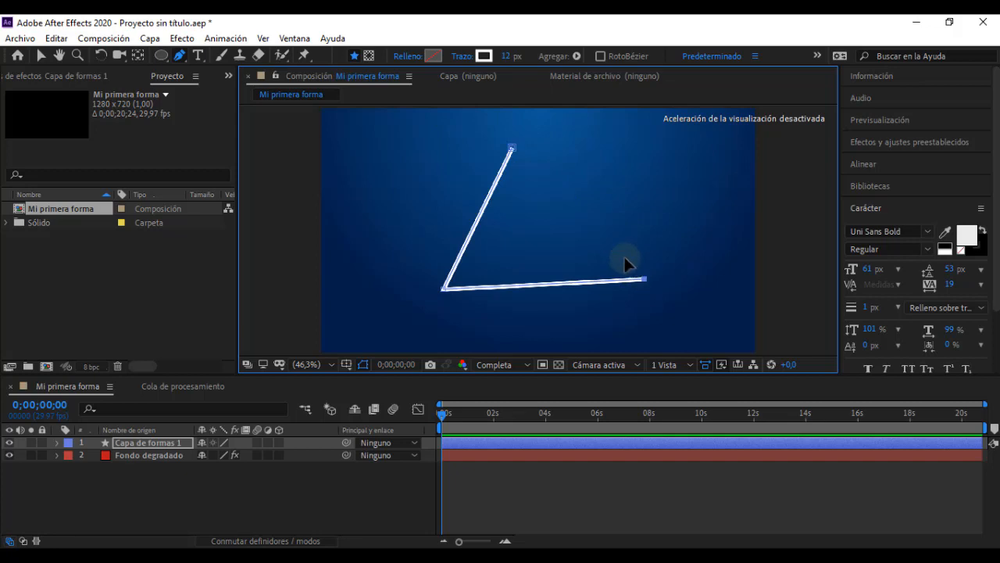
key("ctrl+z")
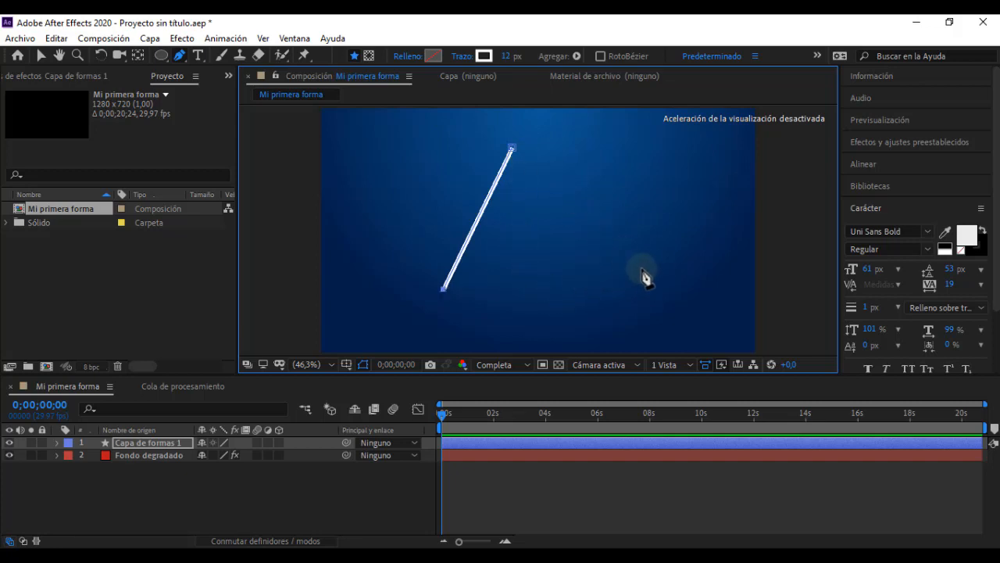
Step: Continue the open path with a curved point at its lower right and an upper-right corner, and close it at the starting point
left_click_drag(654, 285, 705, 277)
left_click_drag(693, 242, 686, 311)
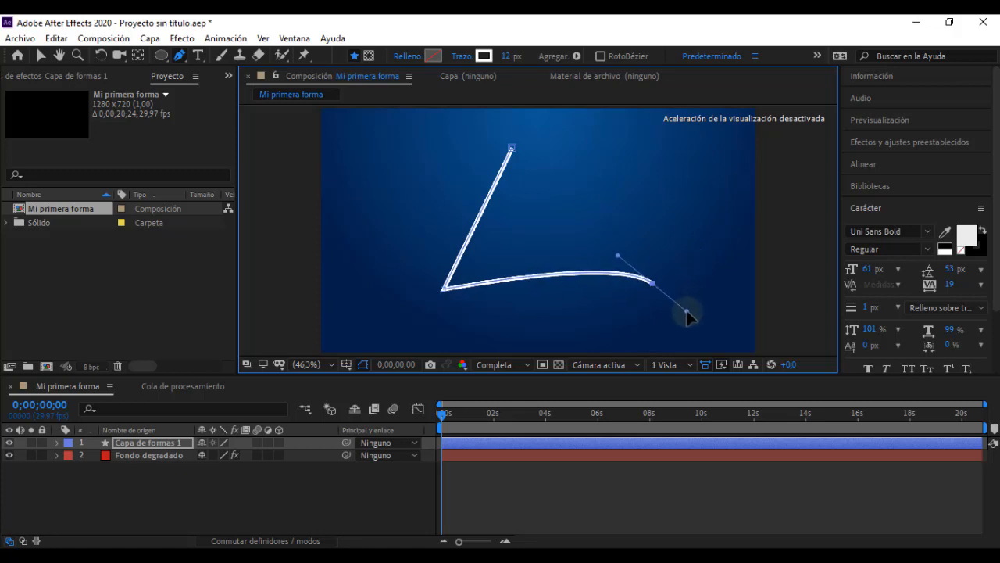
left_click(705, 203)
left_click(510, 155)
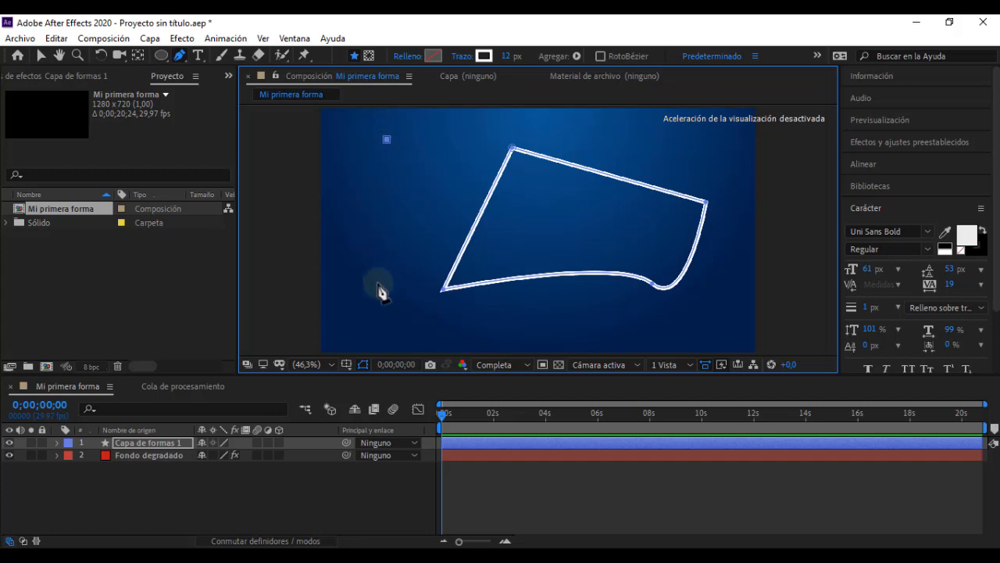
Step: Draw a separate open curve near the composition's left edge, and delete the layer "Capa de formas 1" with both paths
left_click_drag(379, 283, 415, 296)
left_click_drag(354, 299, 433, 294)
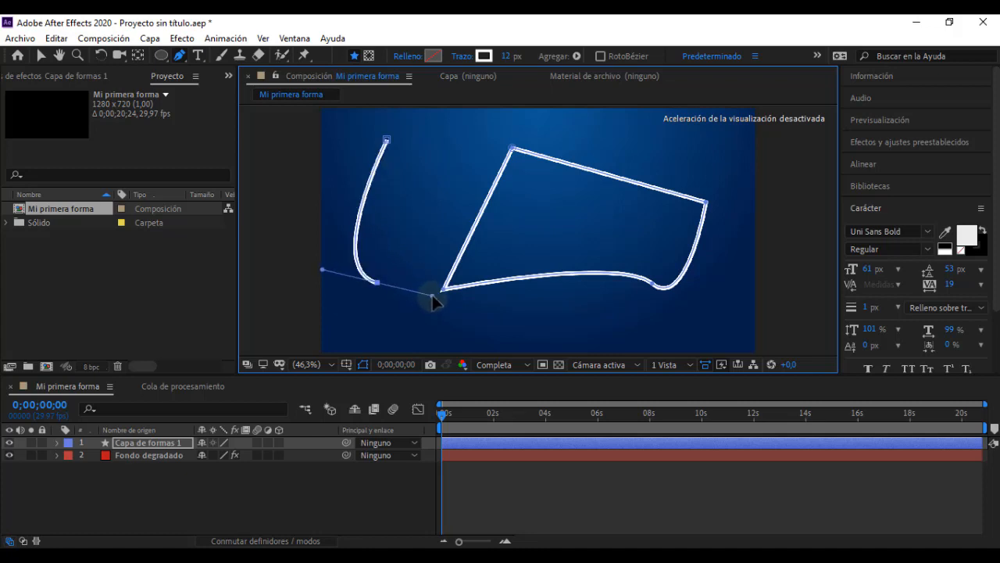
left_click(358, 478)
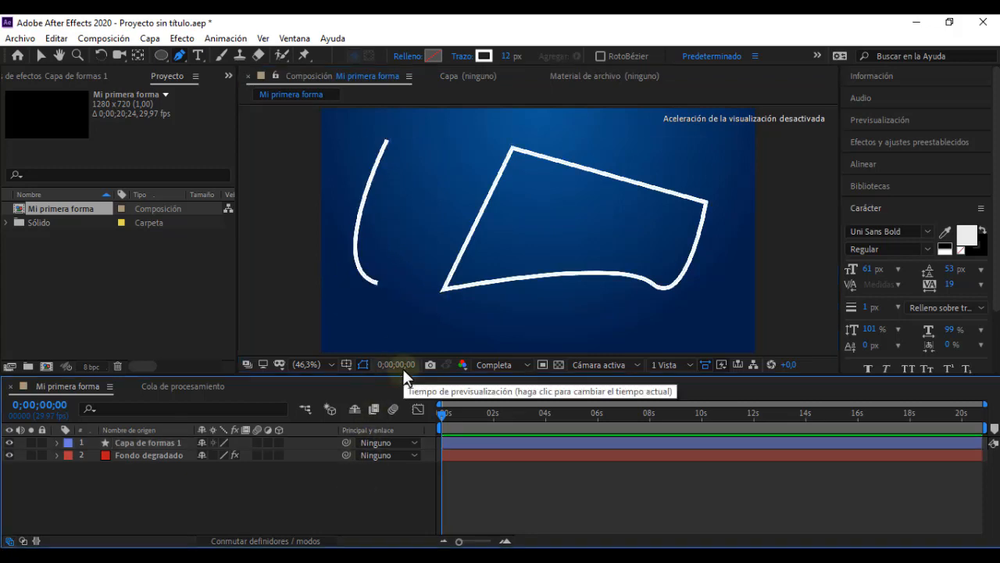
left_click(153, 445)
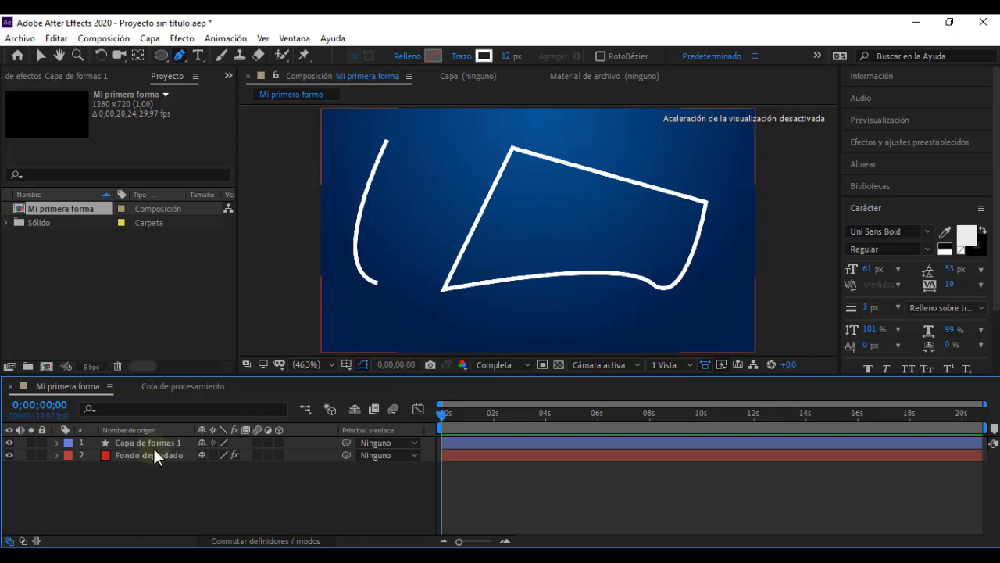
key("Delete")
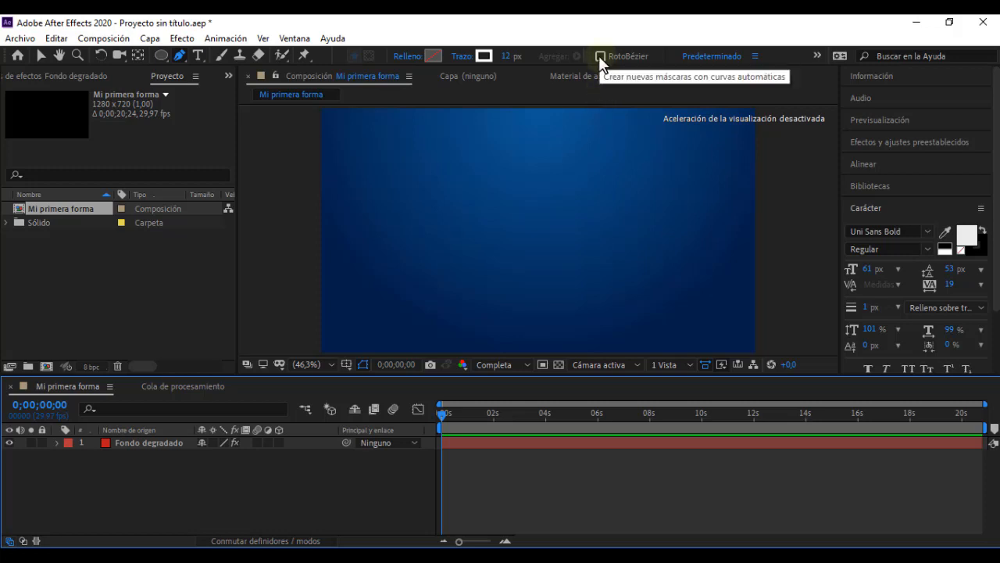
Step: Draw a straight-sided triangle with RotoBézier off, and undo its segments back to the first point
left_click(519, 156)
left_click(436, 282)
left_click(611, 276)
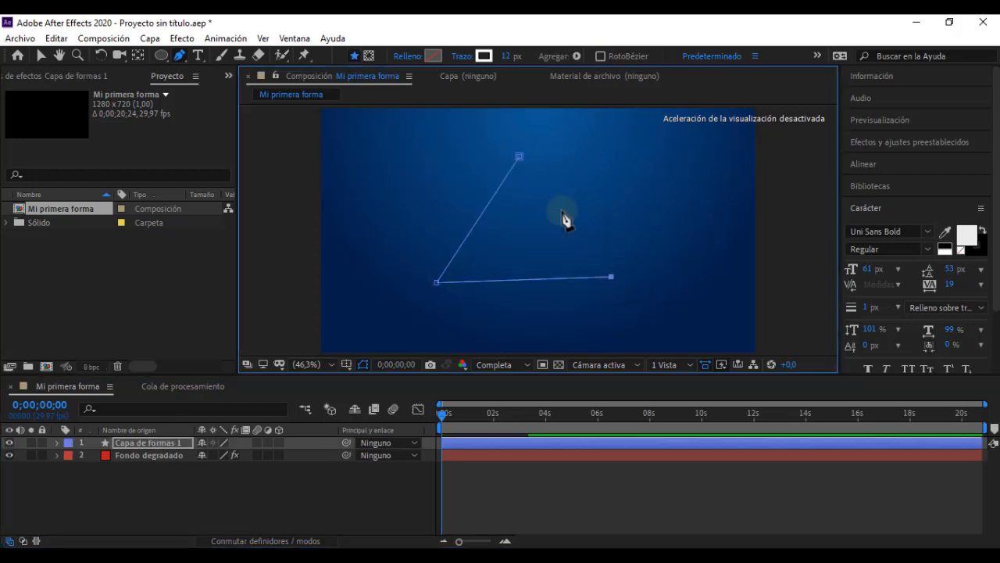
left_click(520, 157)
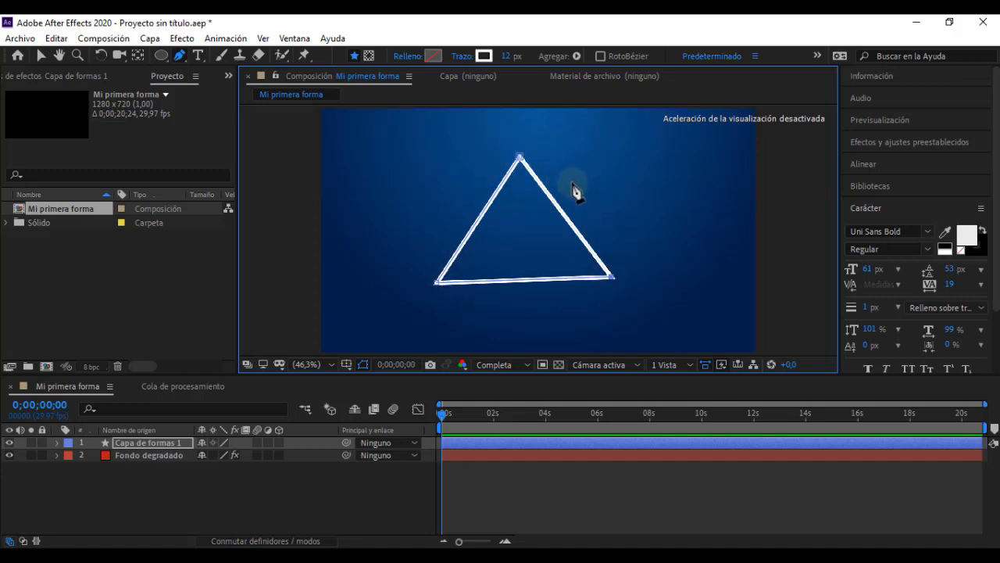
key("ctrl+z")
key("ctrl+z")
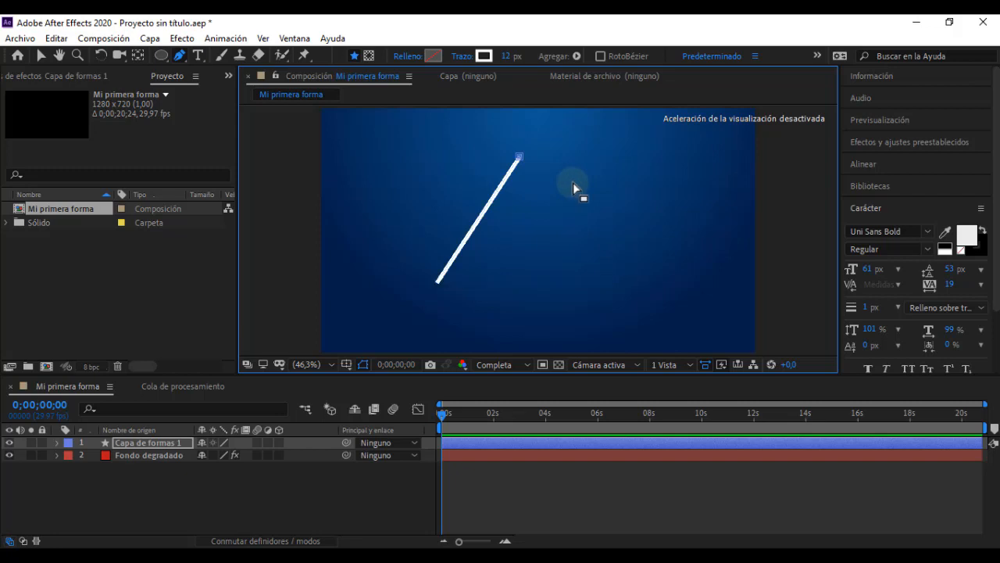
key("ctrl+z")
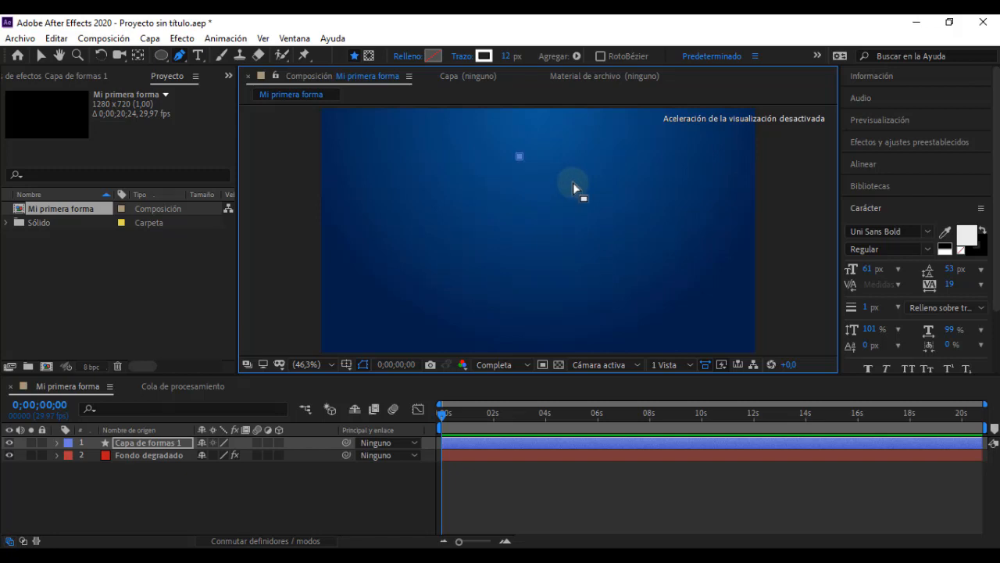
Step: Turn on RotoBézier, complete a triangle from the remaining first point, and delete its layer "Capa de formas 1"
left_click(600, 56)
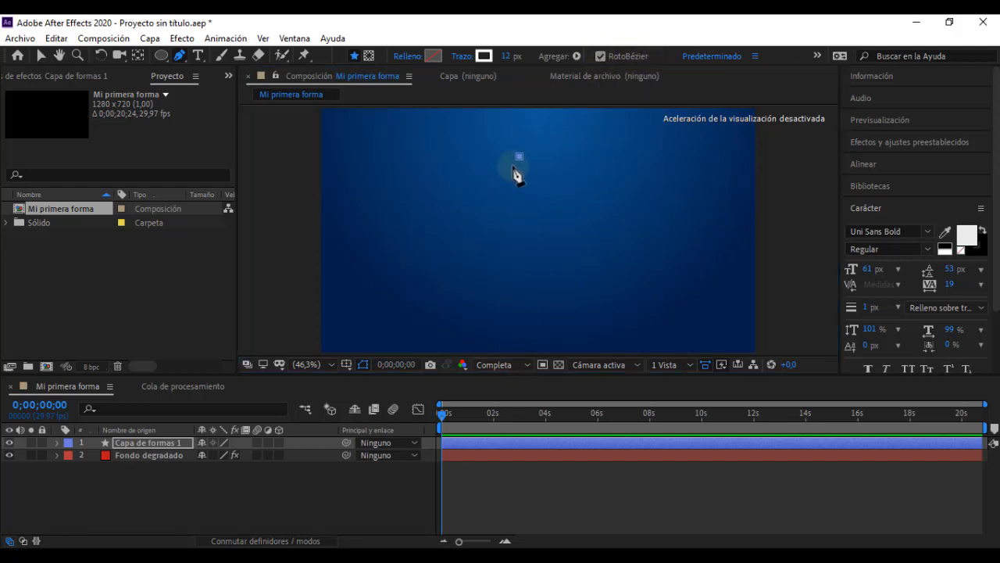
left_click(431, 279)
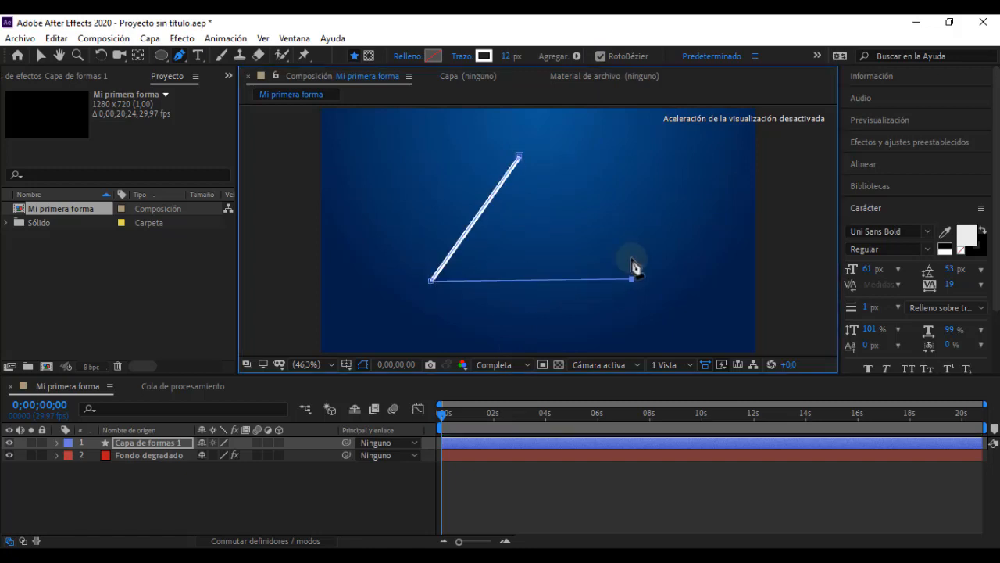
left_click(632, 279)
left_click(520, 157)
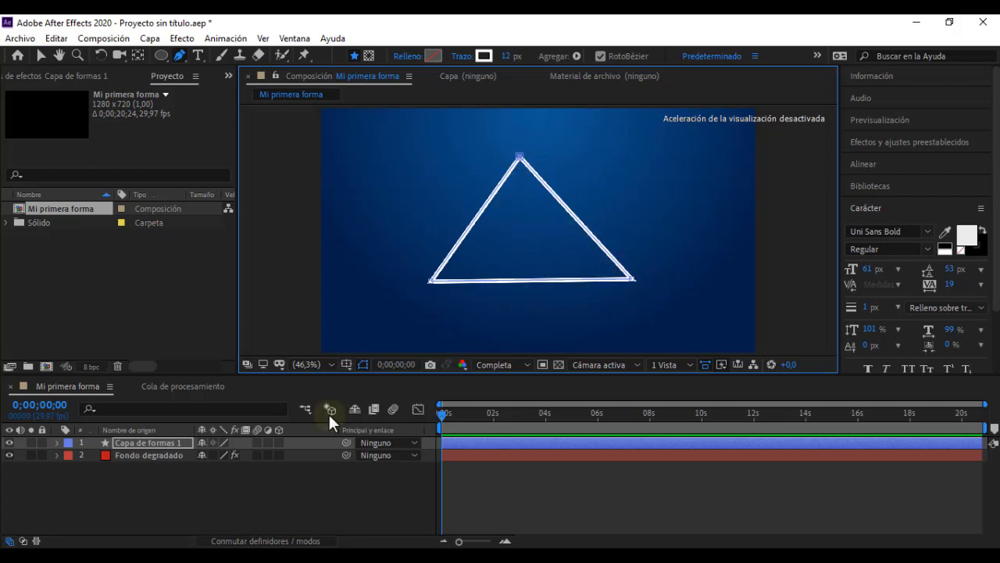
left_click(164, 443)
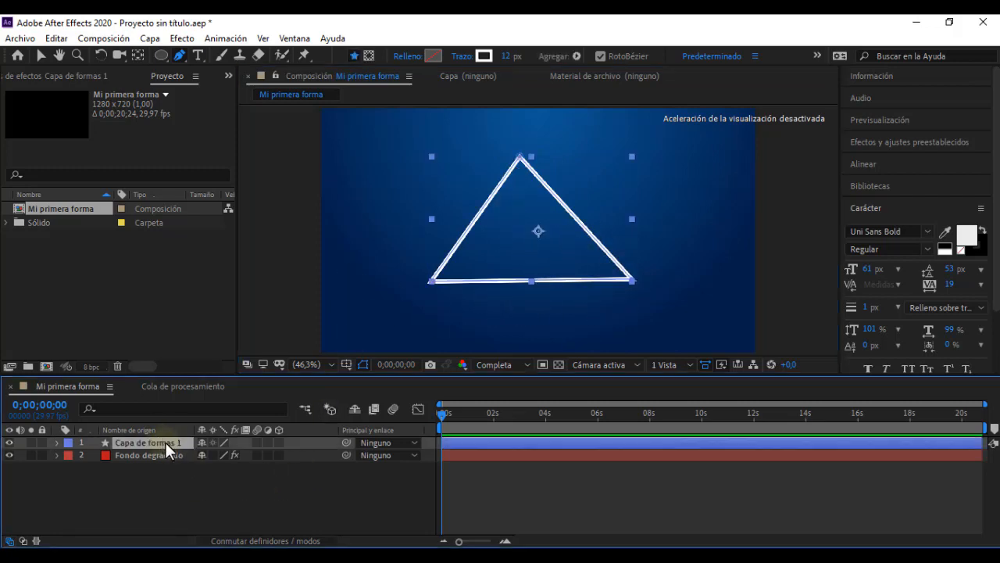
key("Delete")
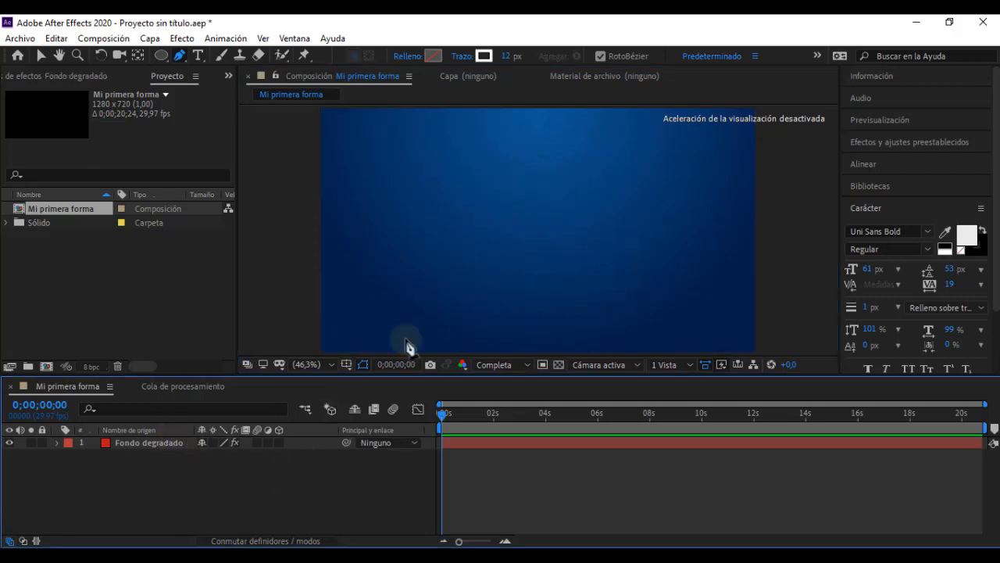
Step: Draw a closed, automatically curved three-point outline with RotoBézier on, centred in the composition
left_click(543, 153)
left_click(436, 283)
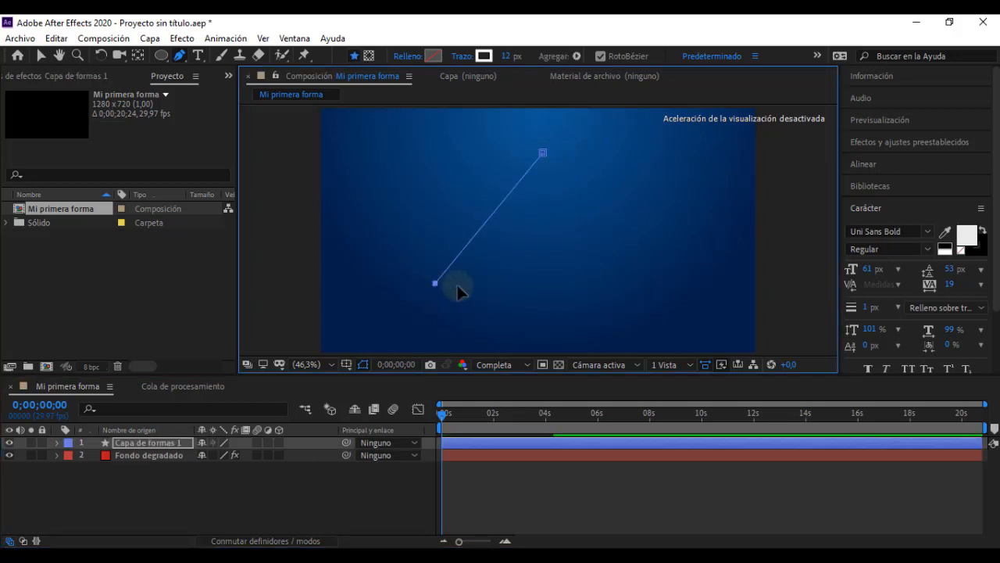
left_click(635, 293)
left_click(543, 153)
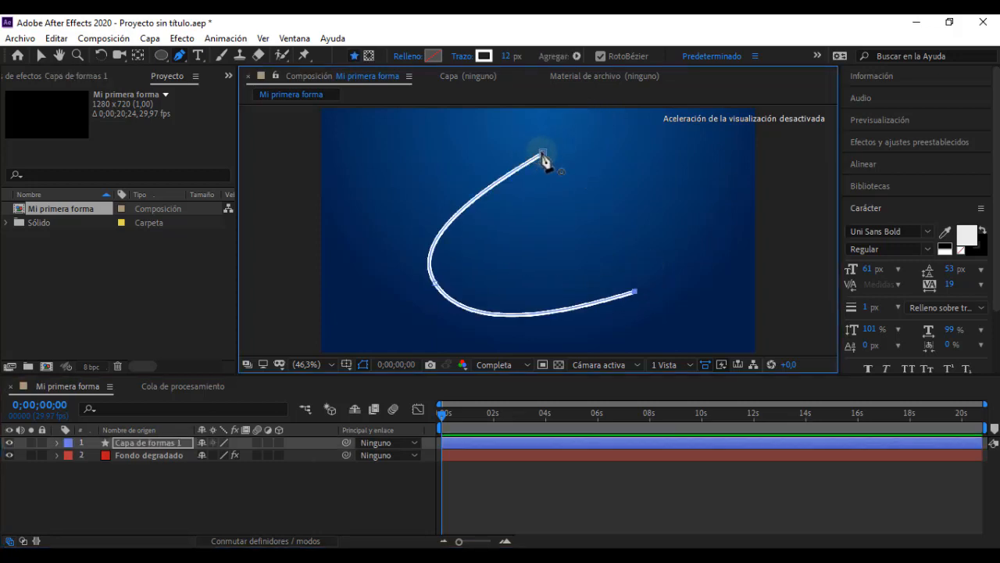
Step: Close the curved three-point outline at its starting point, and delete its layer "Capa de formas 1"
left_click(543, 153)
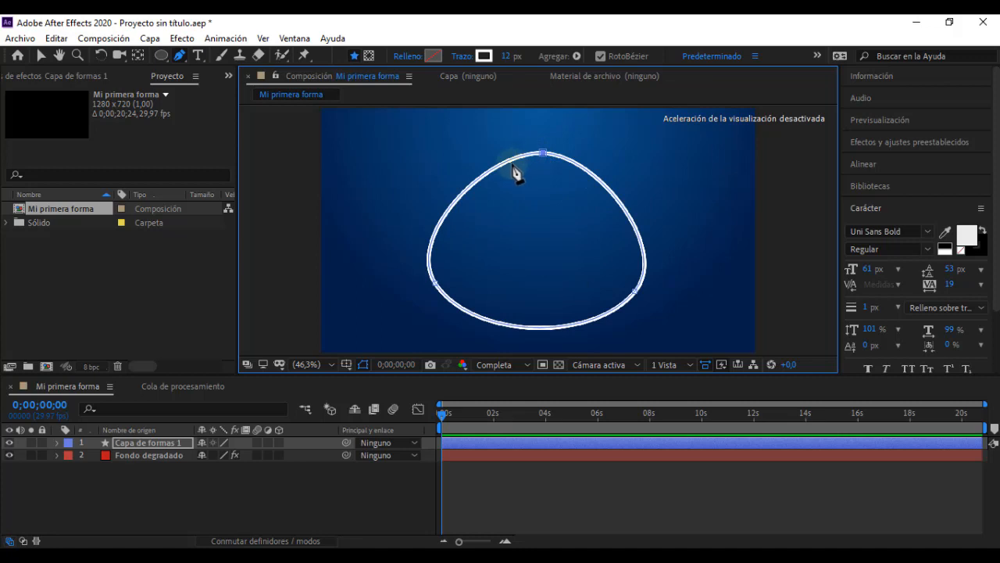
left_click(313, 484)
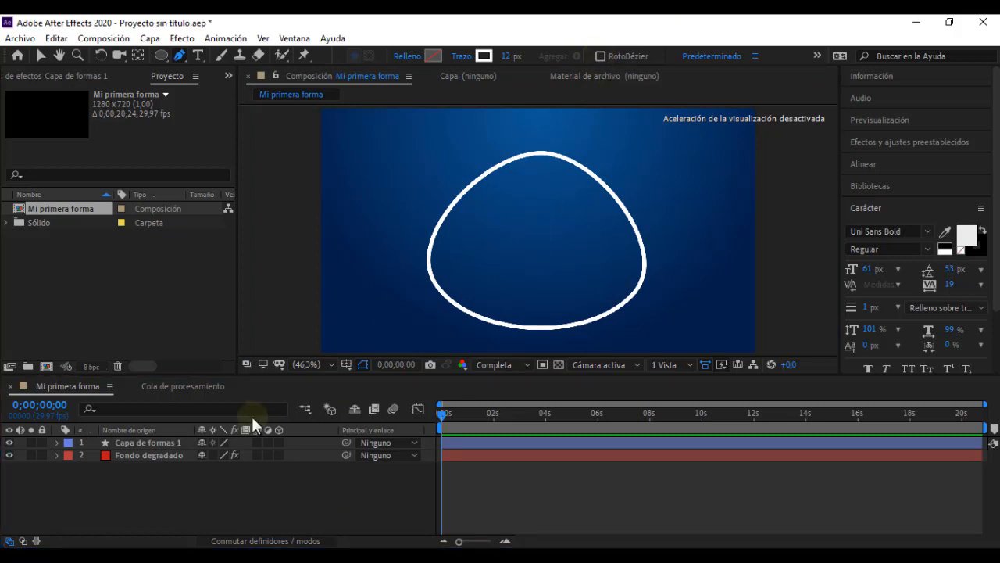
left_click(142, 442)
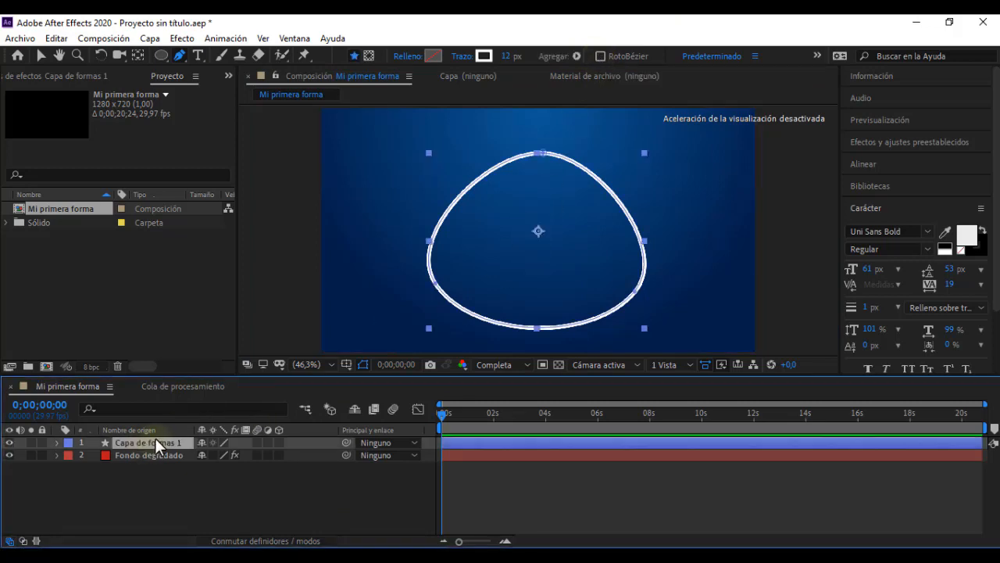
key("Delete")
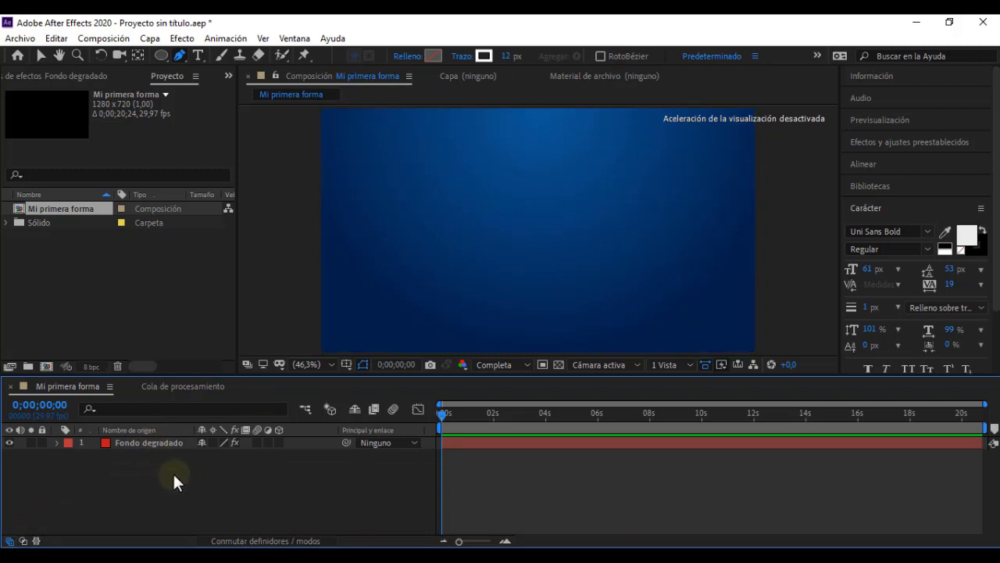
Step: Draw a small closed four-point outline with straight sides near the composition's upper-left area, and deselect it
left_click(355, 162)
left_click(356, 230)
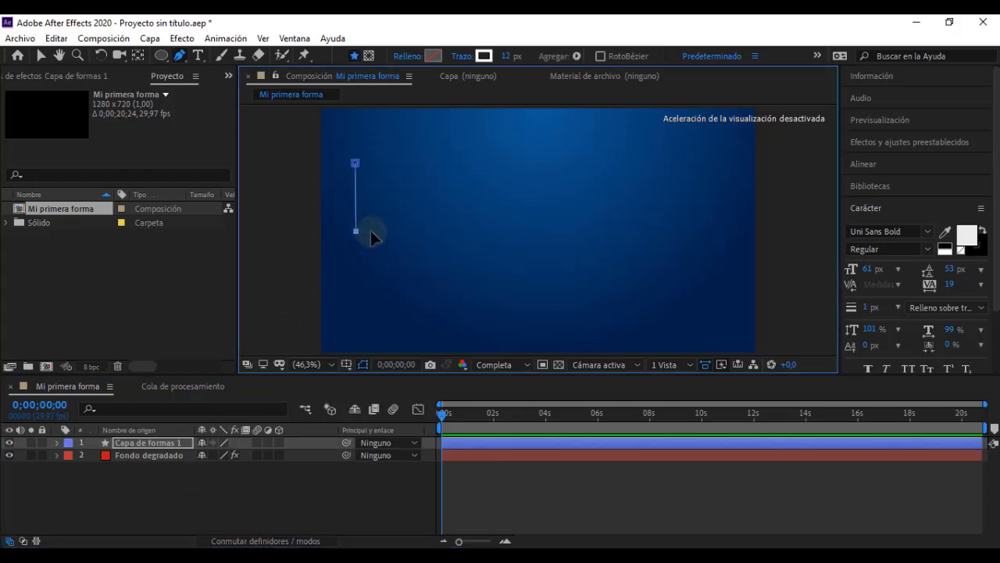
left_click(417, 230)
left_click(410, 161)
left_click(354, 163)
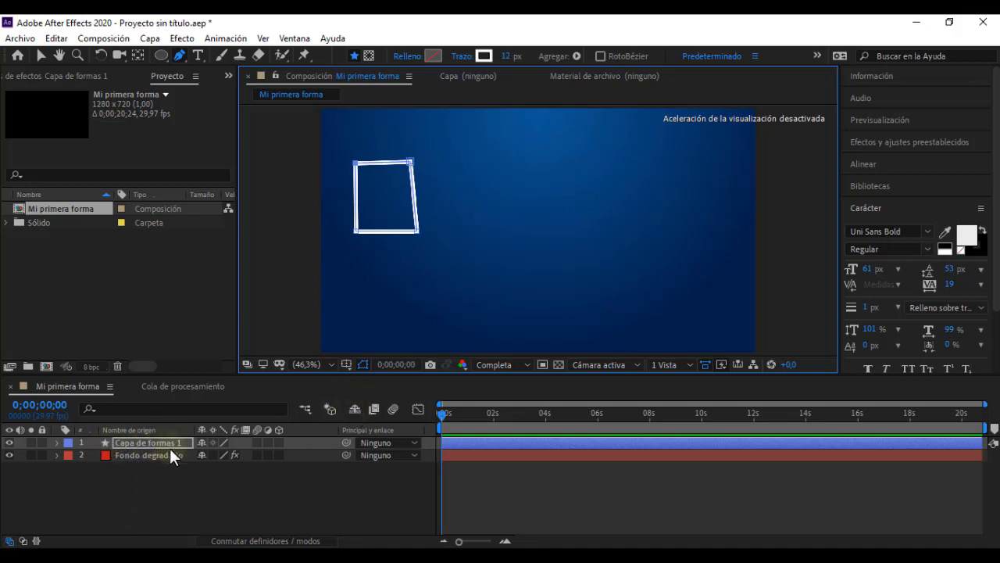
left_click(148, 481)
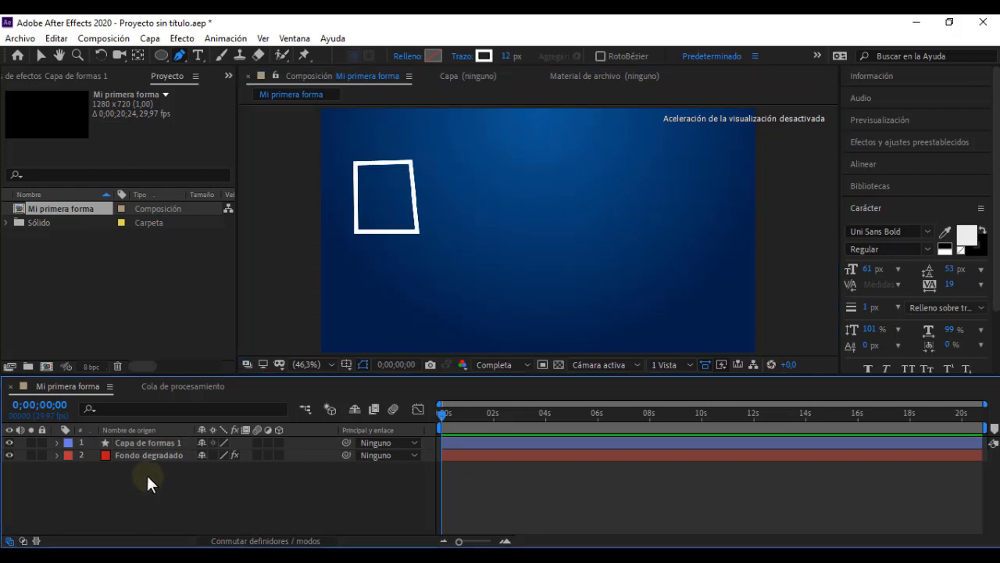
Step: With "Capa de formas 1" selected, draw a closed straight-sided triangle on the composition's right half within that same layer
left_click(139, 442)
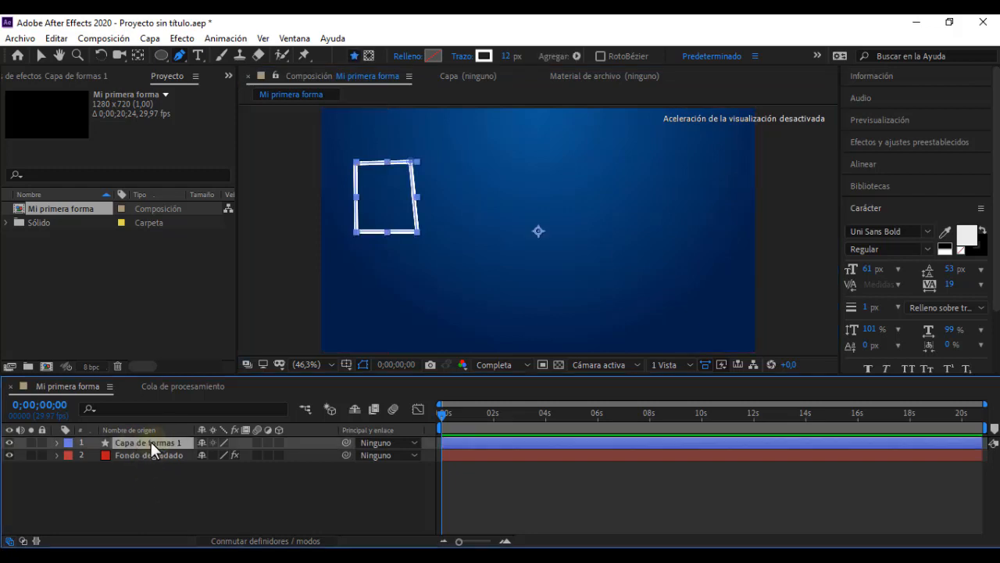
left_click(622, 158)
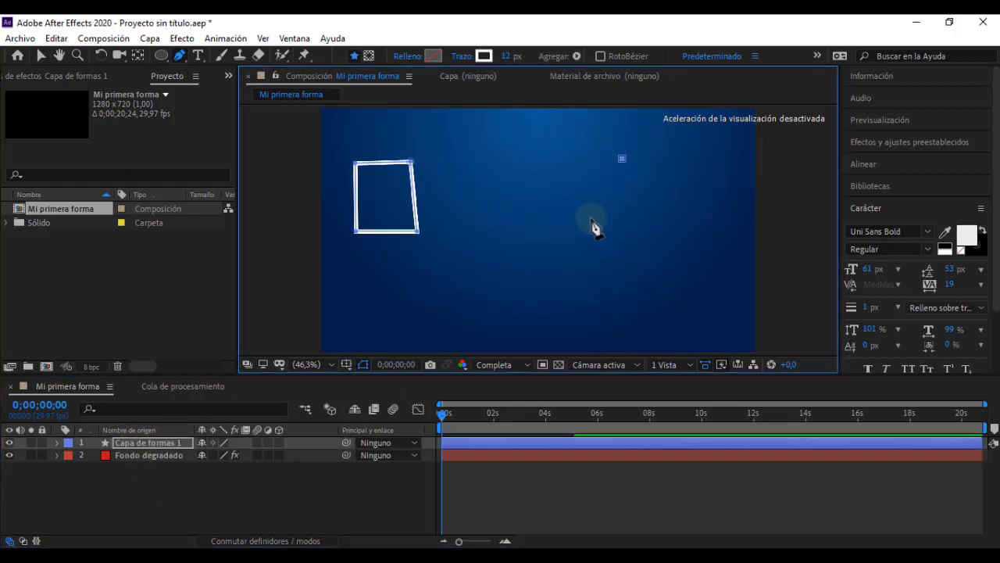
left_click(585, 229)
left_click(666, 227)
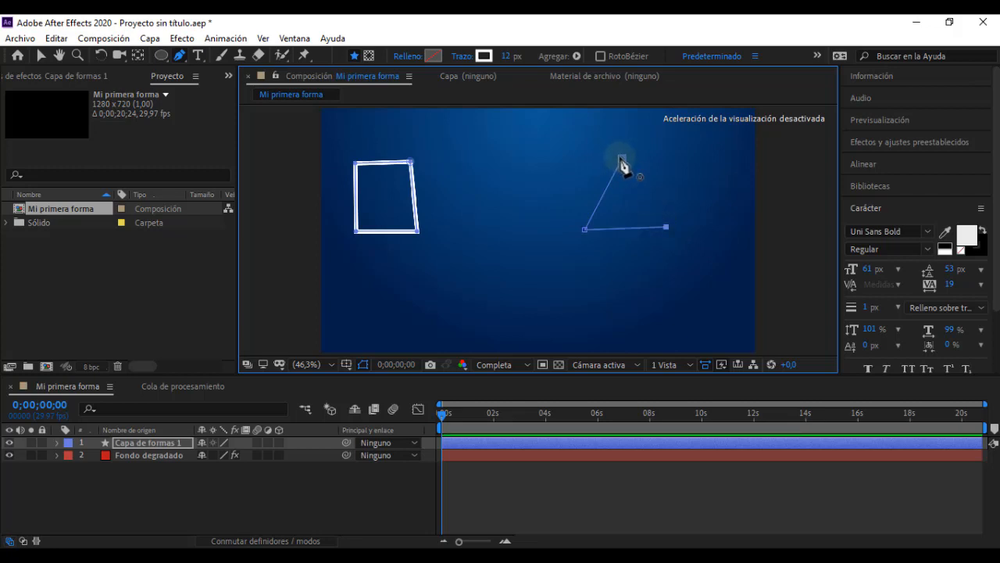
left_click(622, 158)
left_click(380, 482)
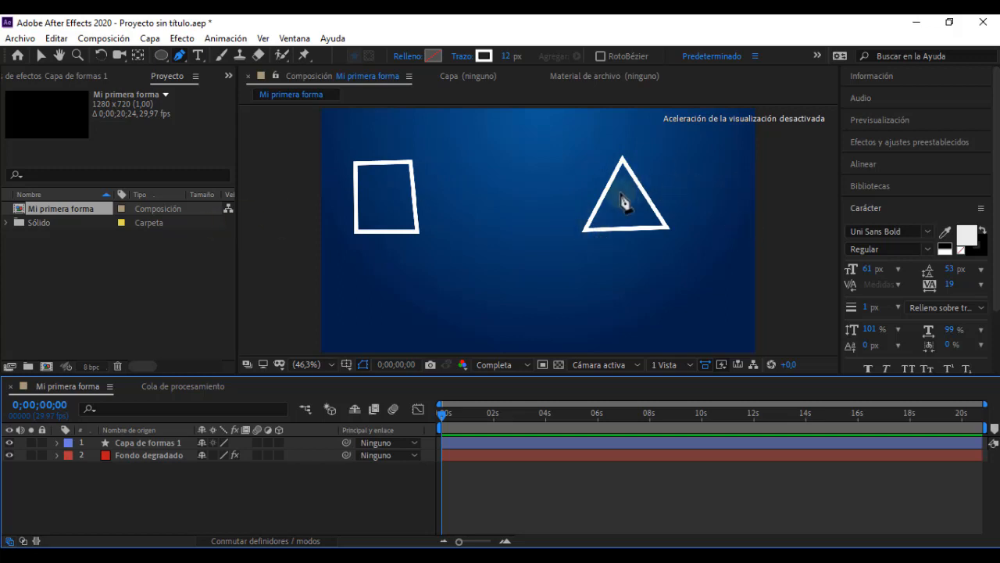
Step: Expand the contents of "Capa de formas 1" and select Forma 1 and Forma 2 in turn to examine its two shapes
left_click(156, 442)
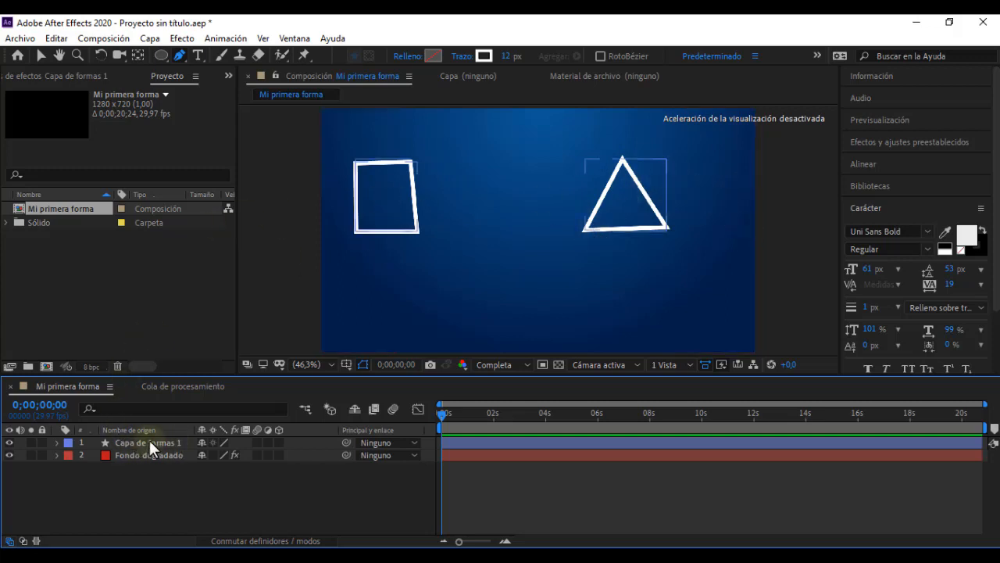
left_click(58, 443)
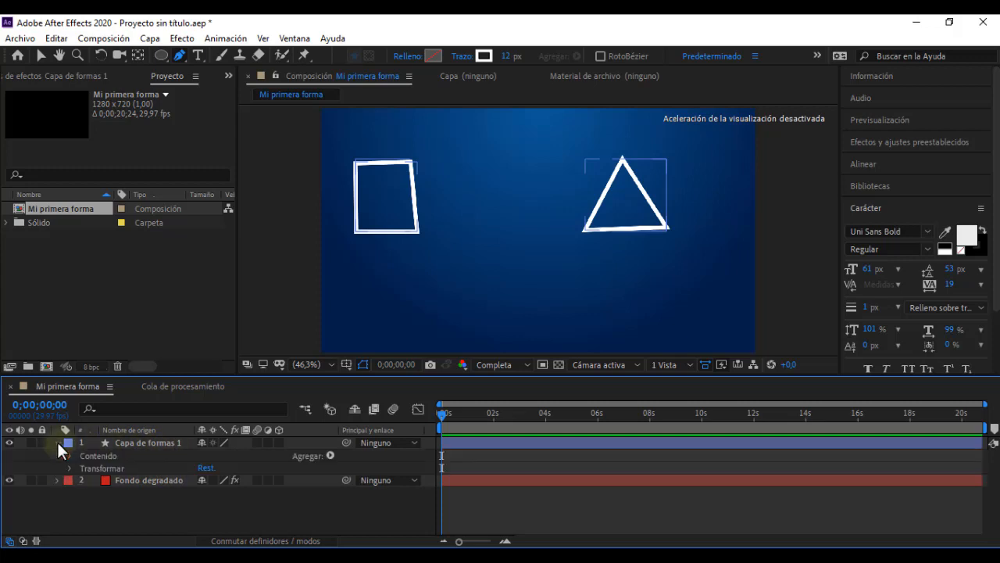
left_click(69, 453)
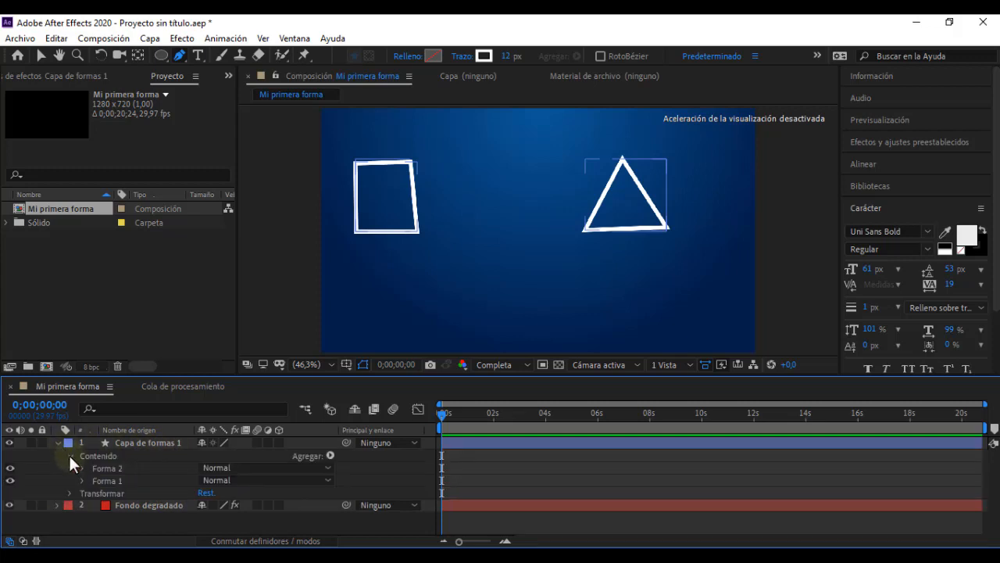
left_click(100, 481)
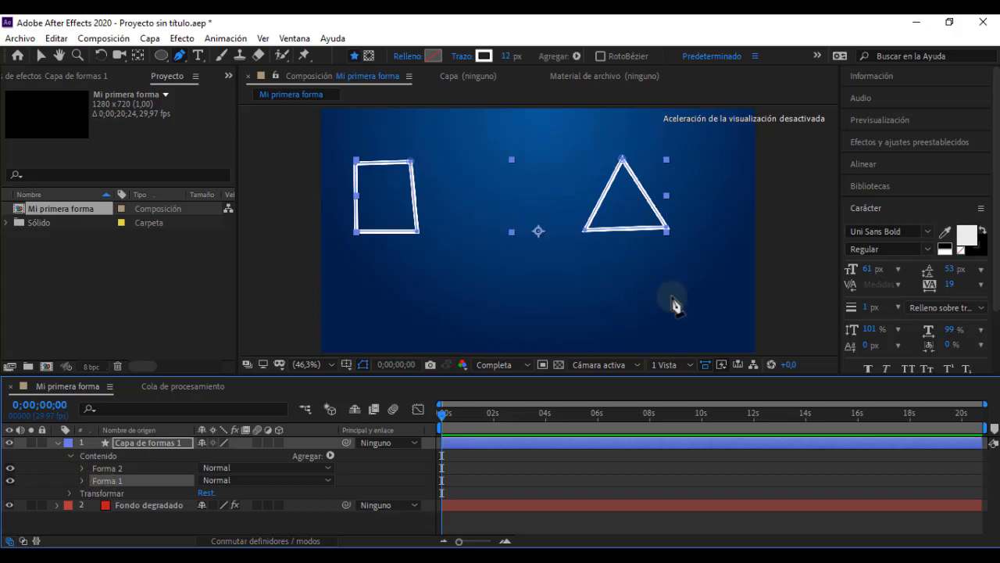
left_click(123, 468)
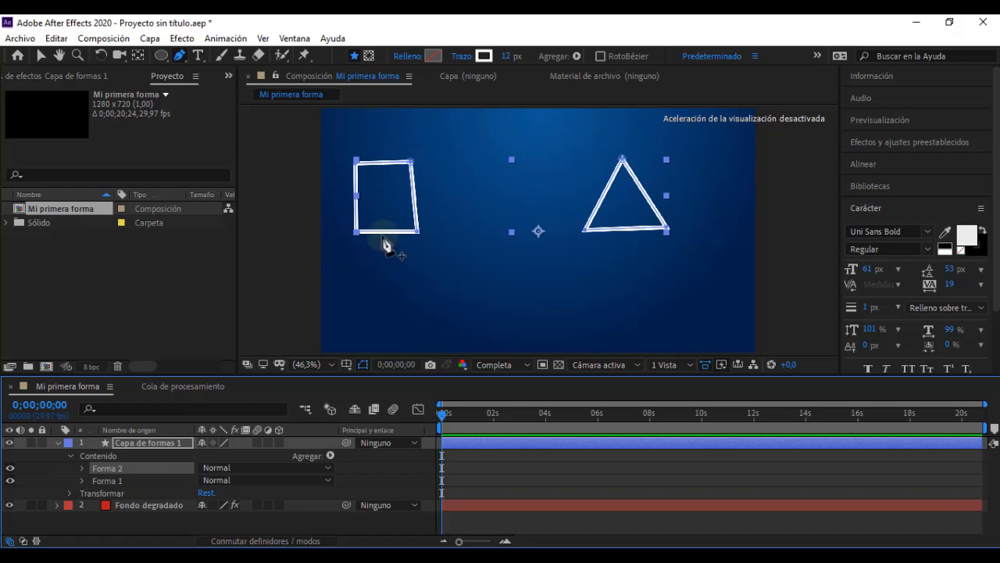
Step: Collapse "Capa de formas 1" and delete the layer with its quadrilateral and triangle
left_click(56, 443)
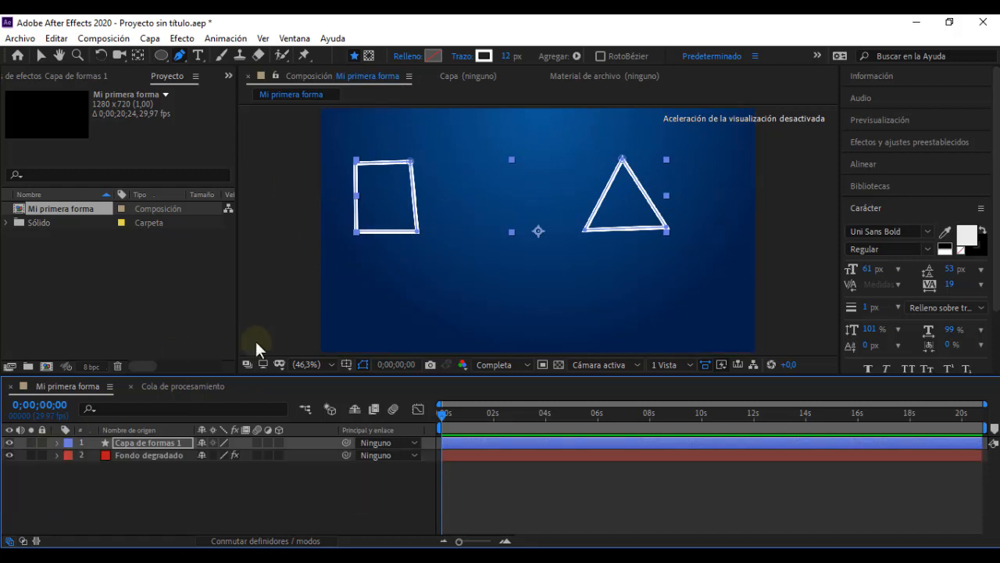
left_click(161, 443)
key("Delete")
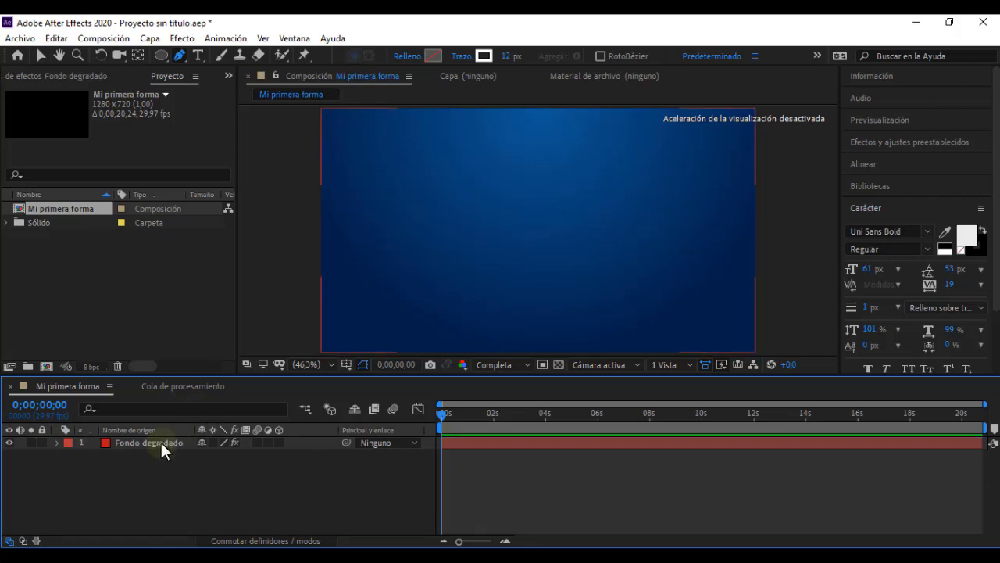
Step: Draw a roughly square closed four-point outline on the composition's left half, and leave its layer deselected
left_click(388, 185)
left_click(388, 264)
left_click(464, 264)
left_click(464, 182)
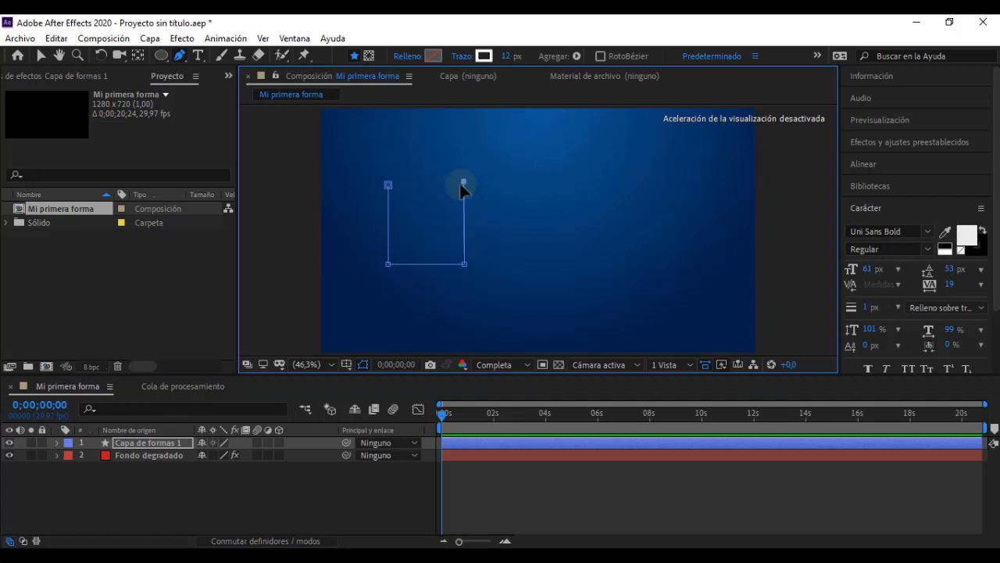
left_click(390, 186)
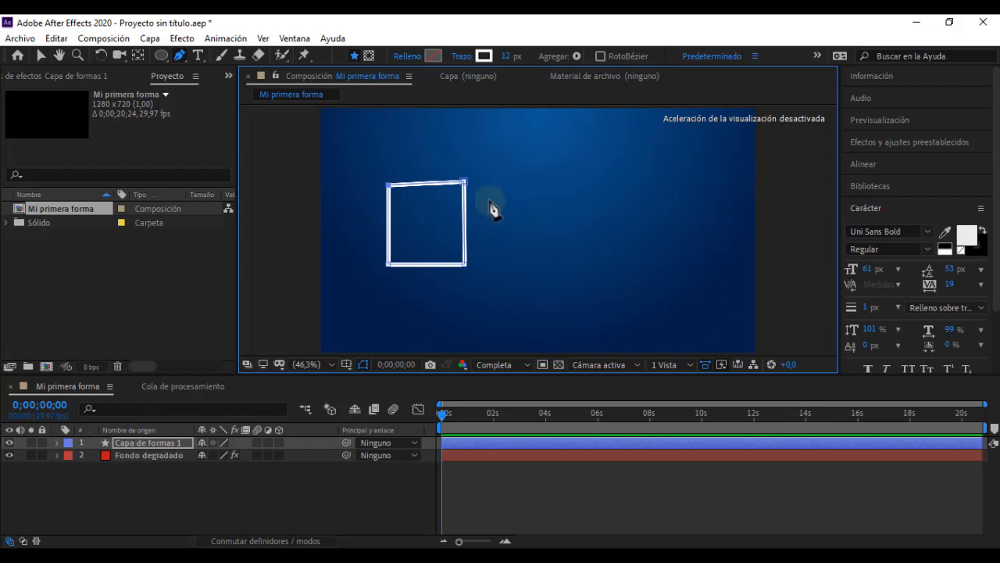
left_click(228, 515)
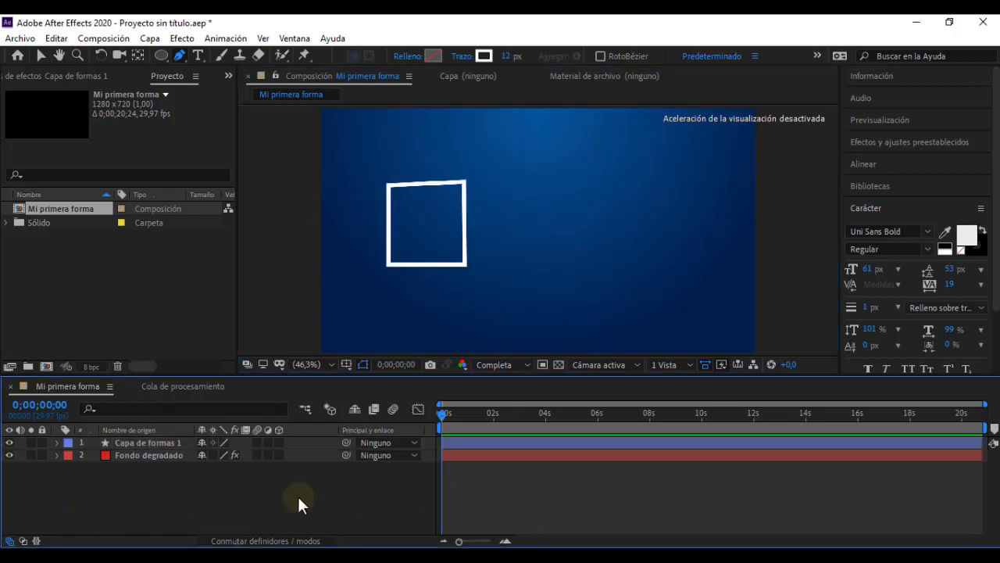
Step: With no layer selected, draw a closed triangle on the composition's right half as a separate shape layer
left_click(633, 183)
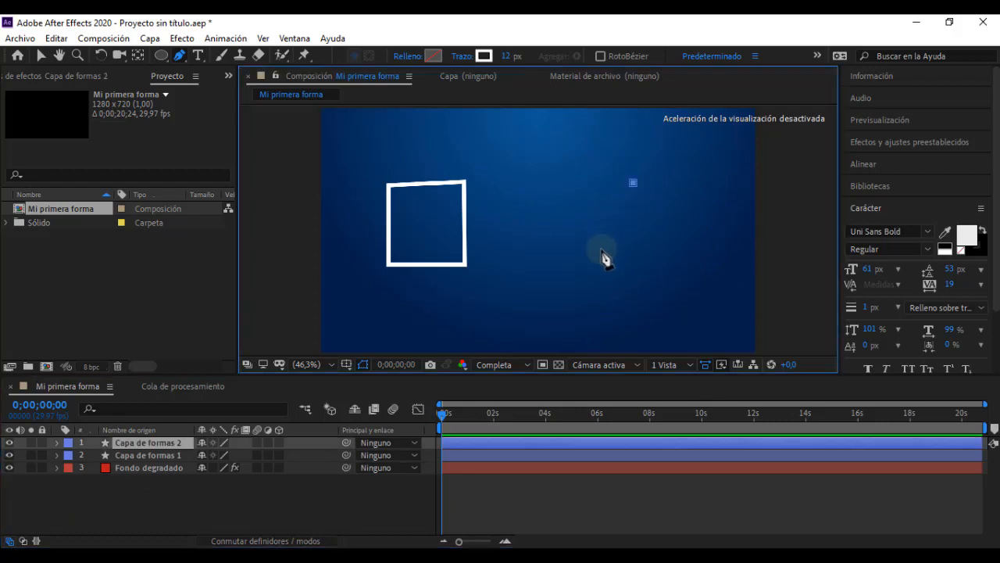
left_click(600, 250)
left_click(692, 248)
left_click(633, 182)
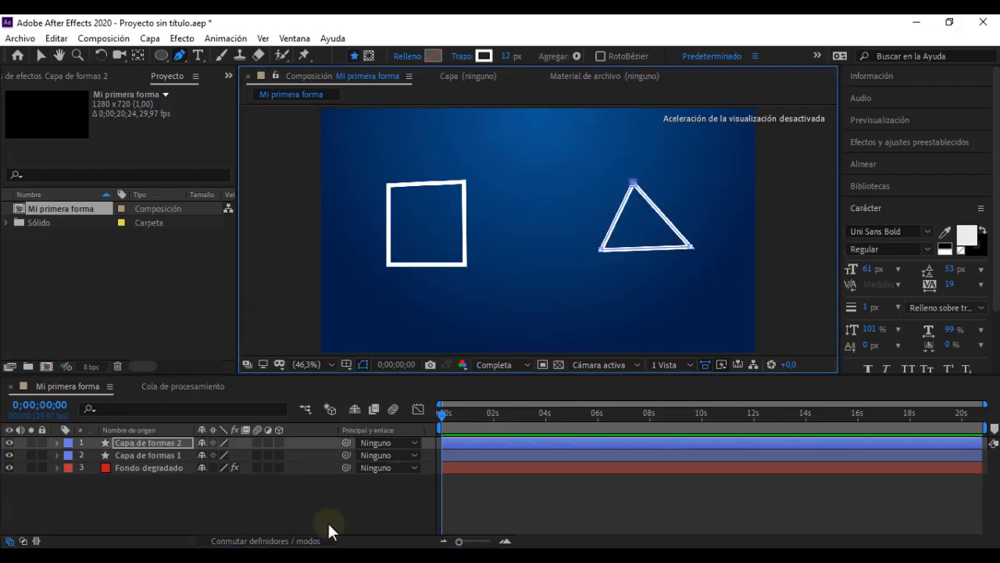
left_click(324, 497)
Step: Select "Capa de formas 1" and "Capa de formas 2" in turn to compare which outline each layer holds
left_click(134, 446)
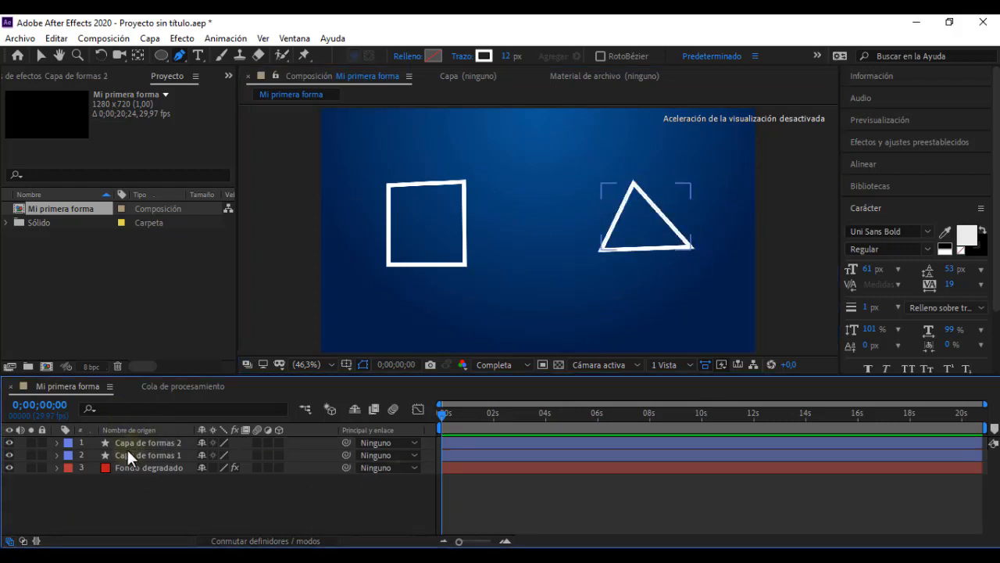
left_click(126, 452)
left_click(140, 454)
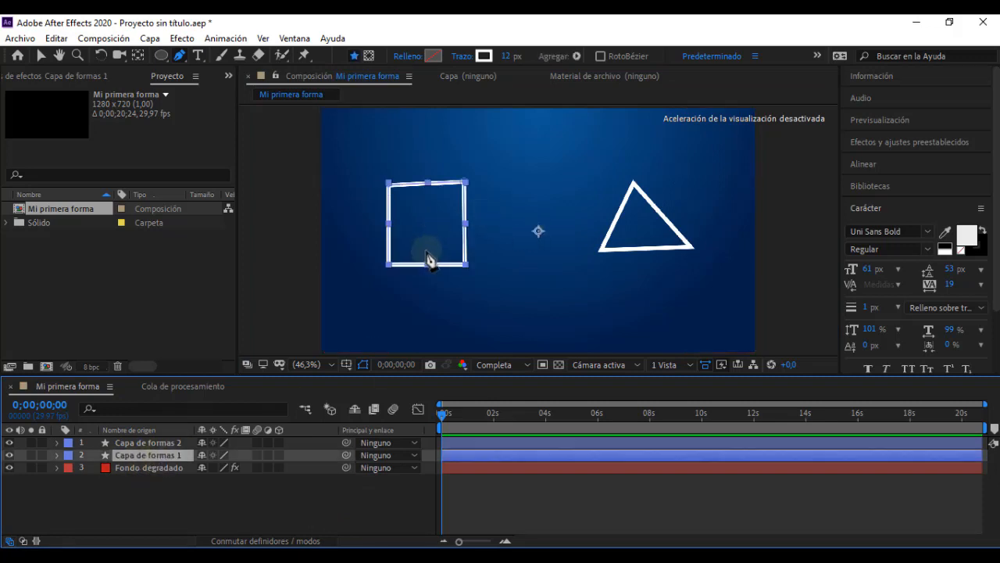
left_click(169, 443)
left_click(169, 442)
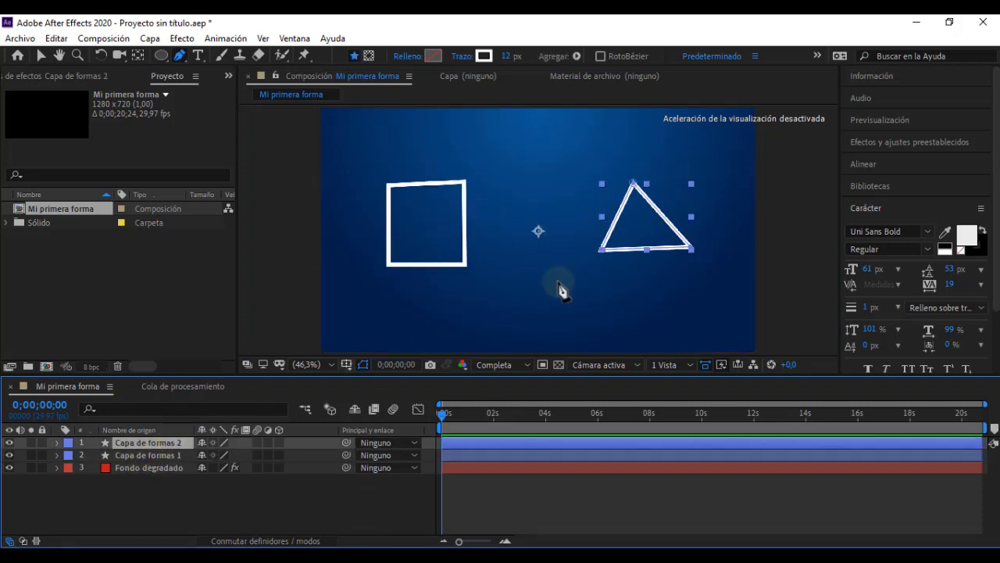
left_click(297, 492)
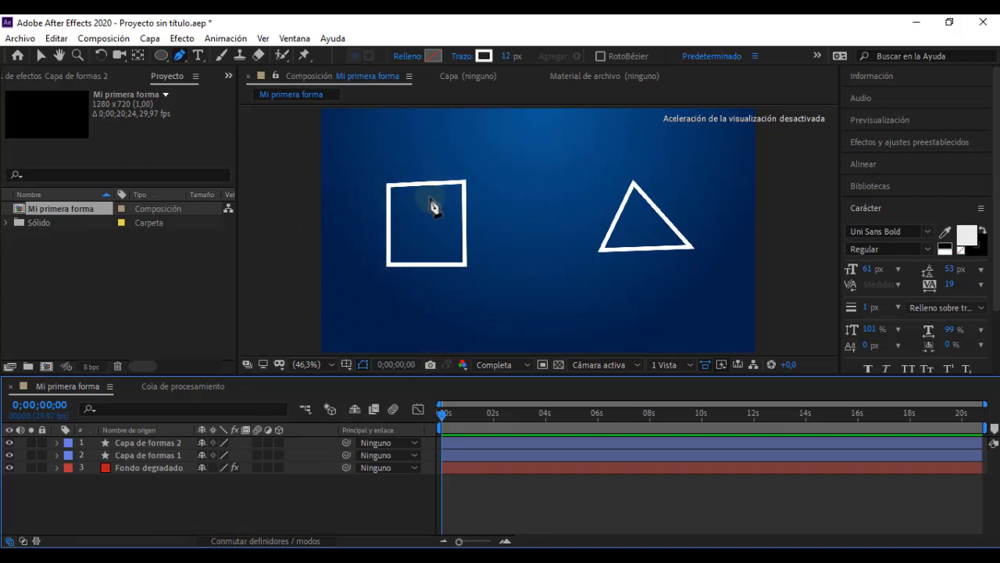
Step: Delete both shape layers, "Capa de formas 2" and "Capa de formas 1", leaving only the gradient background
left_click(152, 442)
key("Delete")
left_click(154, 442)
key("Delete")
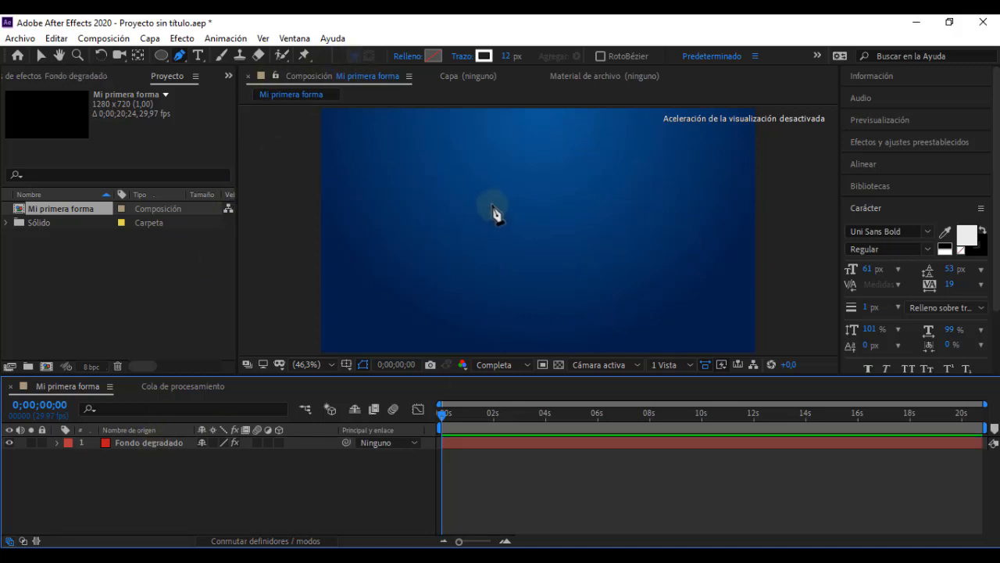
Step: Draw a large, irregular closed quadrilateral with straight sides around the composition's centre, and deselect its layer
left_click(459, 172)
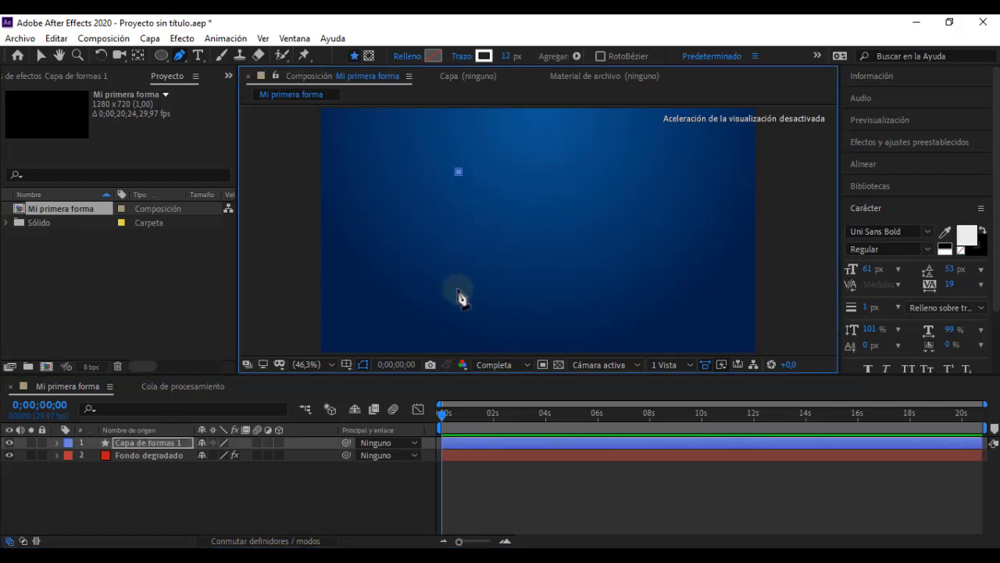
left_click(460, 297)
left_click(623, 282)
left_click(597, 168)
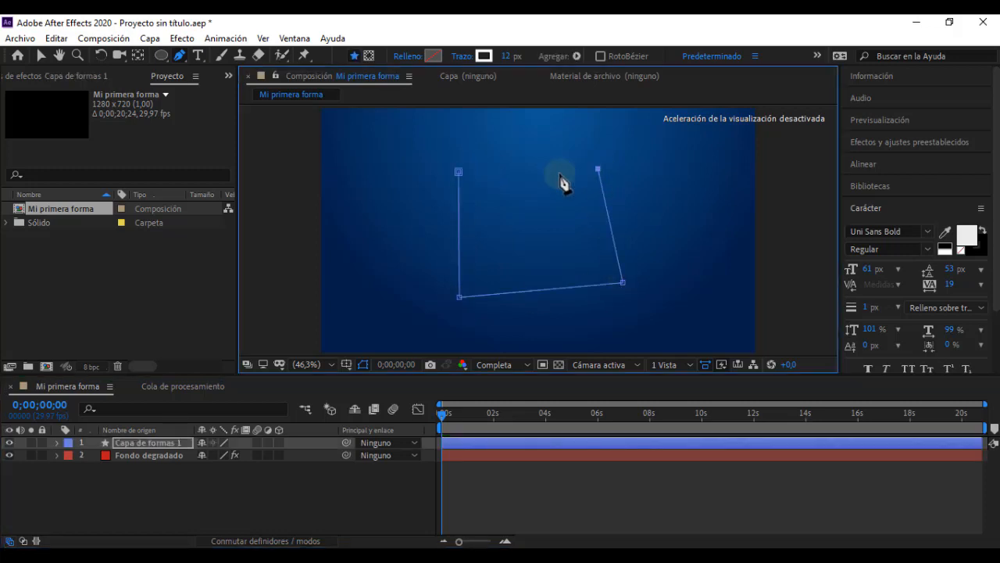
left_click(460, 172)
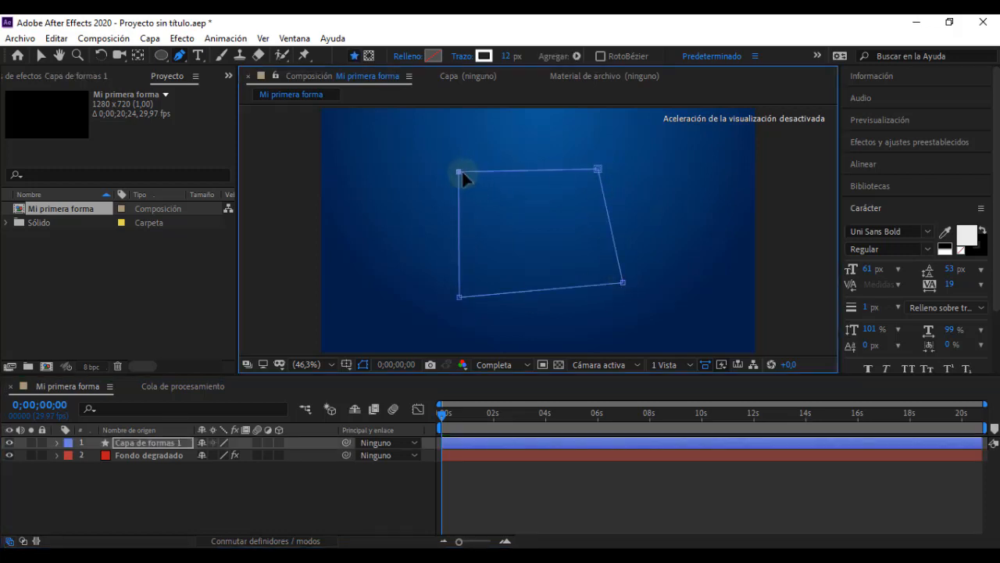
left_click(364, 505)
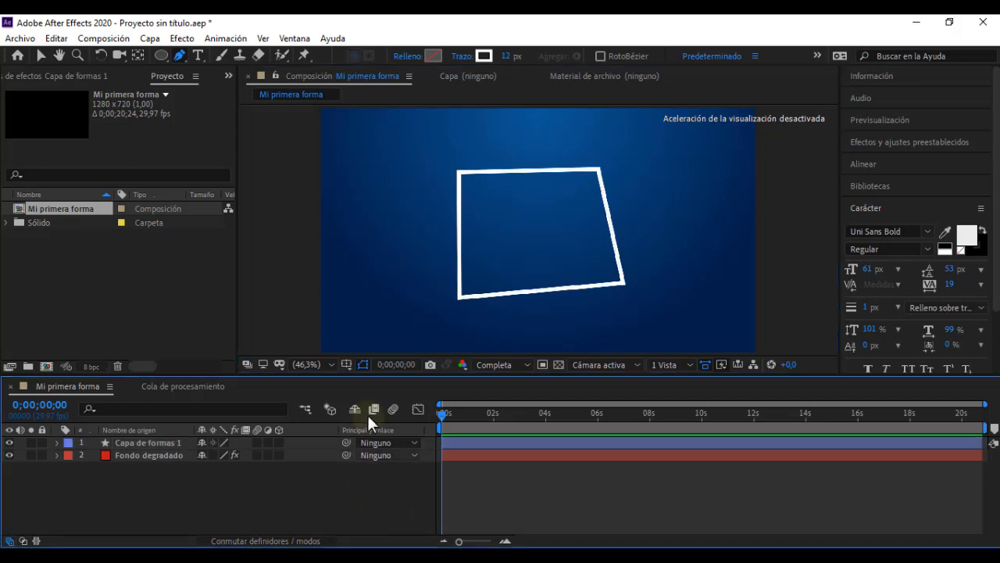
left_click(483, 283)
Step: Expand "Capa de formas 1" and examine its Transformar properties, and collapse that group again
left_click(56, 443)
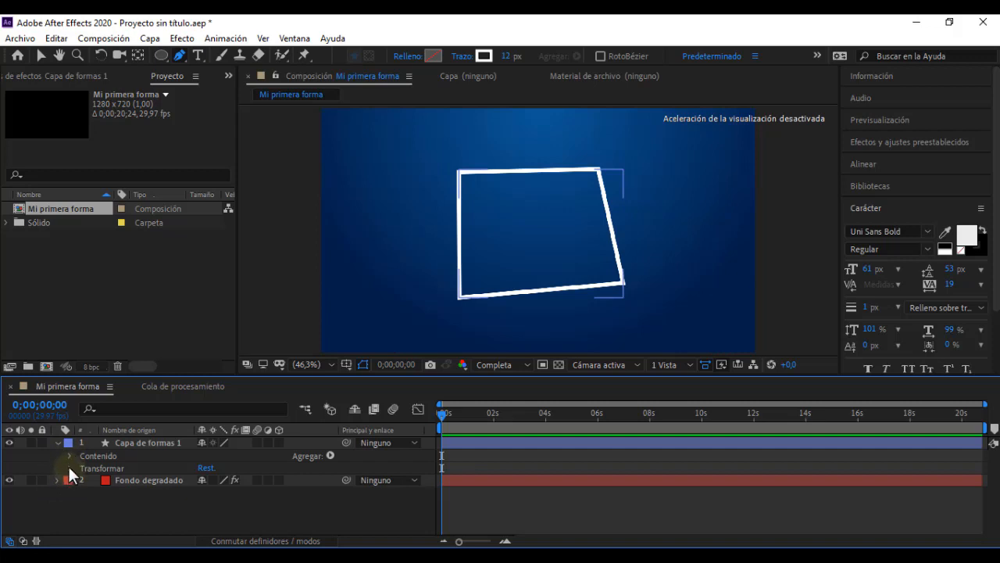
left_click(68, 467)
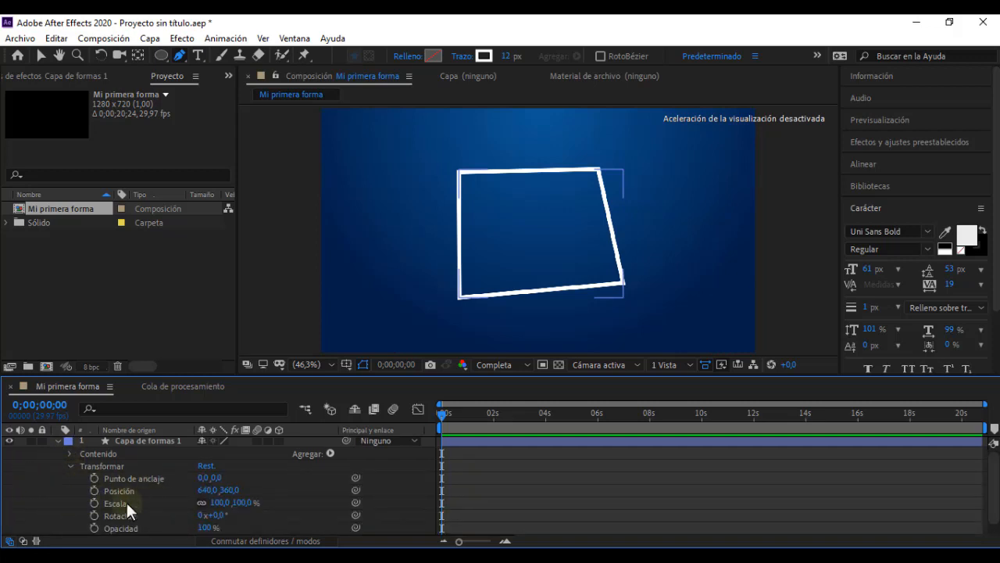
left_click(70, 464)
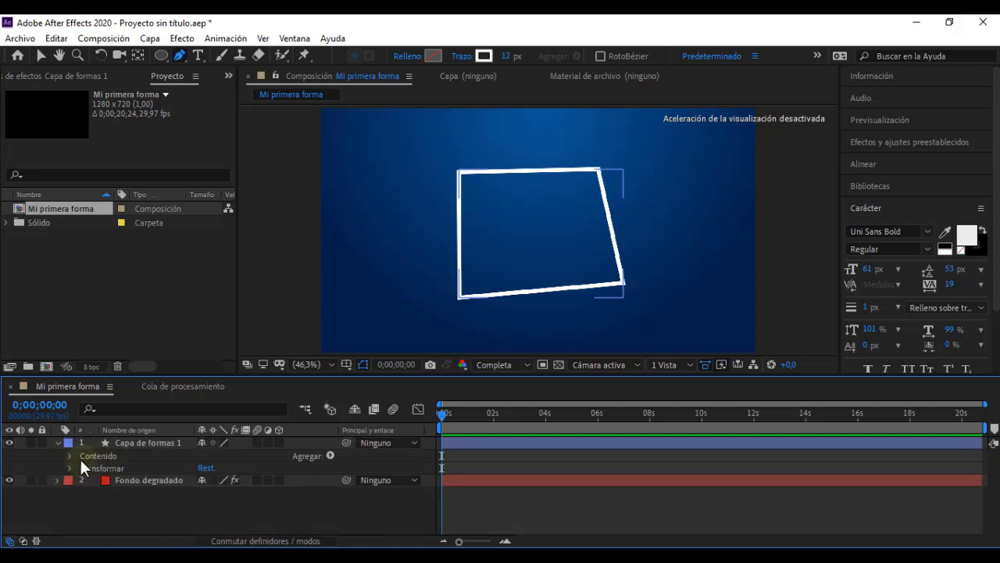
Step: Expand the contents of "Capa de formas 1" down to Forma 1 and examine its Trazado, Trazo, Relleno and Transformar entries
left_click(70, 455)
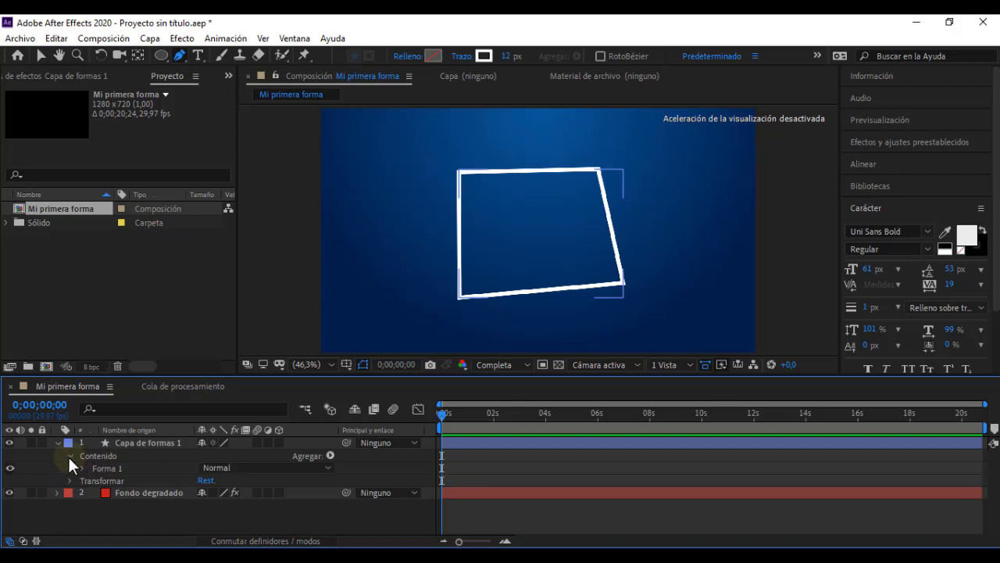
left_click(104, 467)
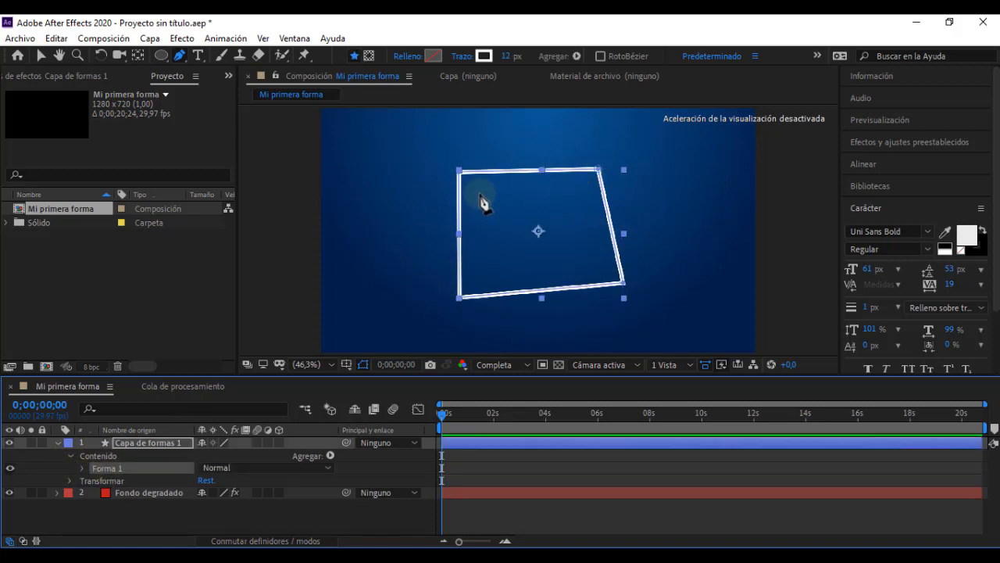
left_click(81, 467)
scroll(61, 488, "down", 1)
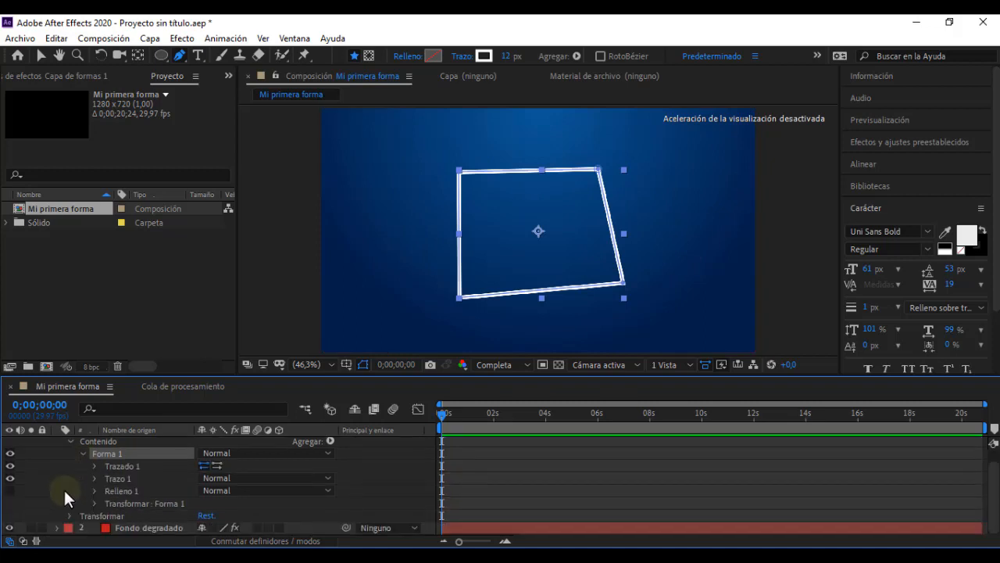
left_click(114, 477)
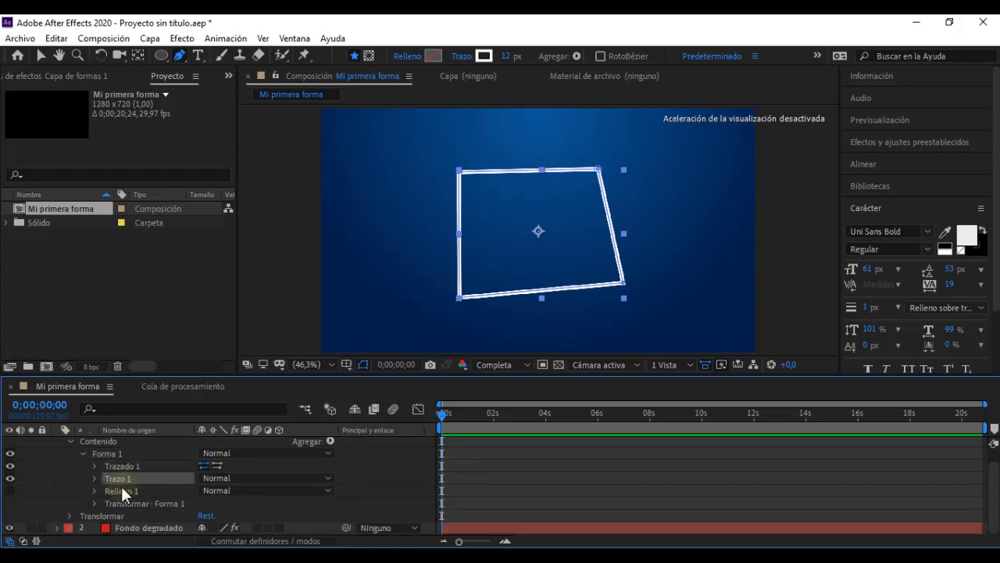
left_click(123, 490)
left_click(128, 503)
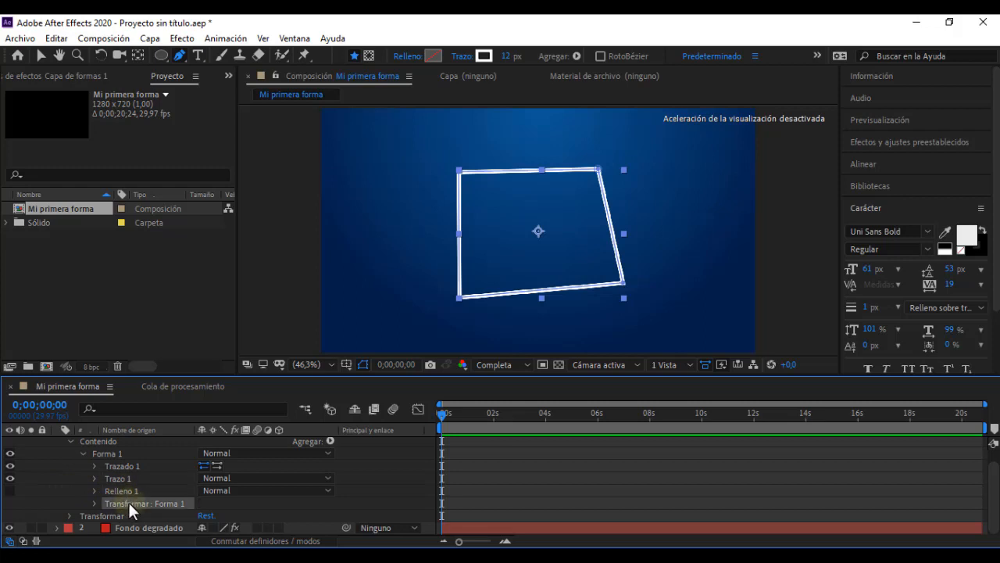
left_click(123, 476)
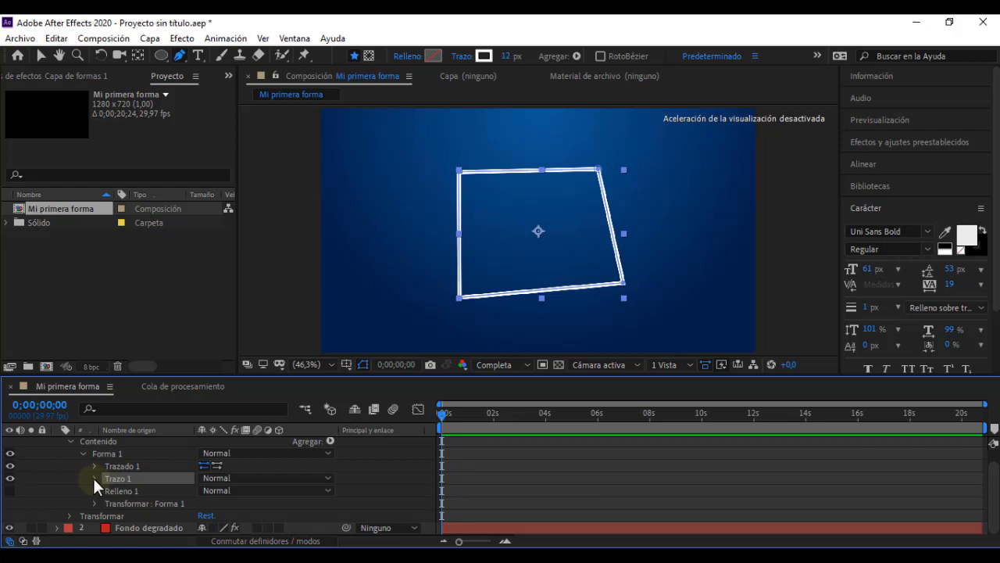
Step: Set the quadrilateral's Trazo 1 stroke width to 16 and its angle limit (Límite en ángulo) to 115
left_click(93, 476)
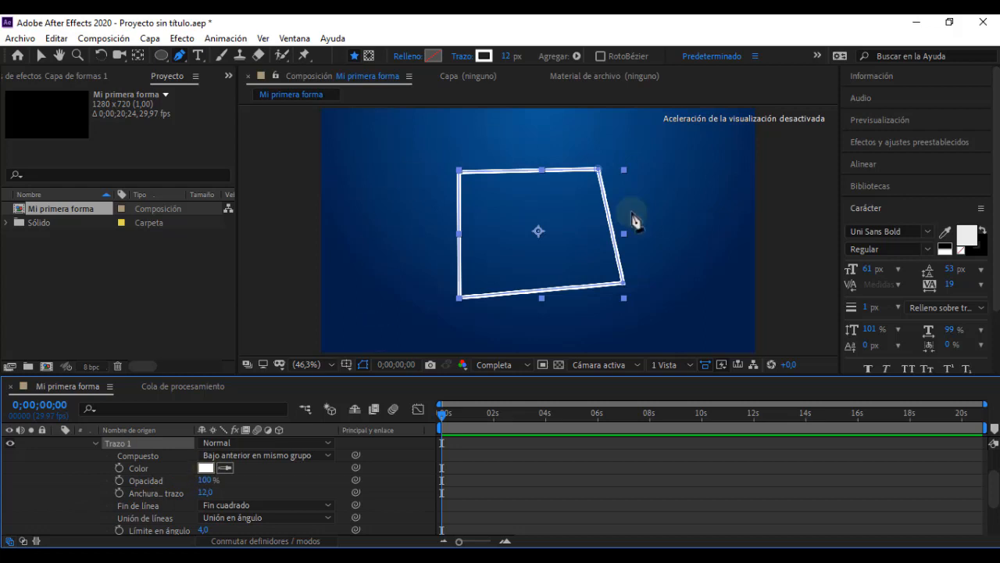
mouse_move(205, 487)
left_mouse_down()
mouse_move(166, 484)
mouse_move(235, 491)
mouse_move(206, 494)
left_mouse_up()
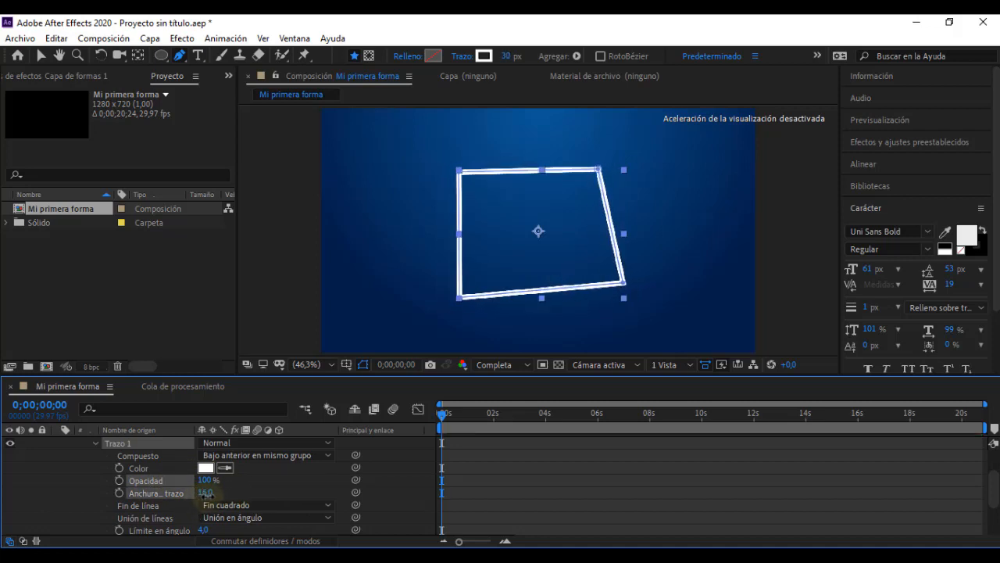
left_click(264, 484)
scroll(257, 486, "down", 2)
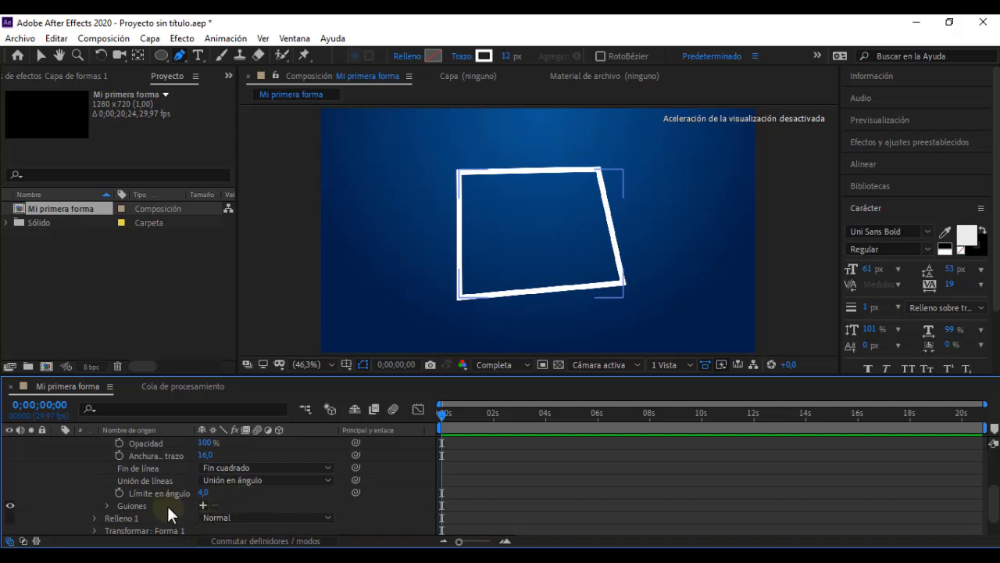
scroll(167, 506, "down", 2)
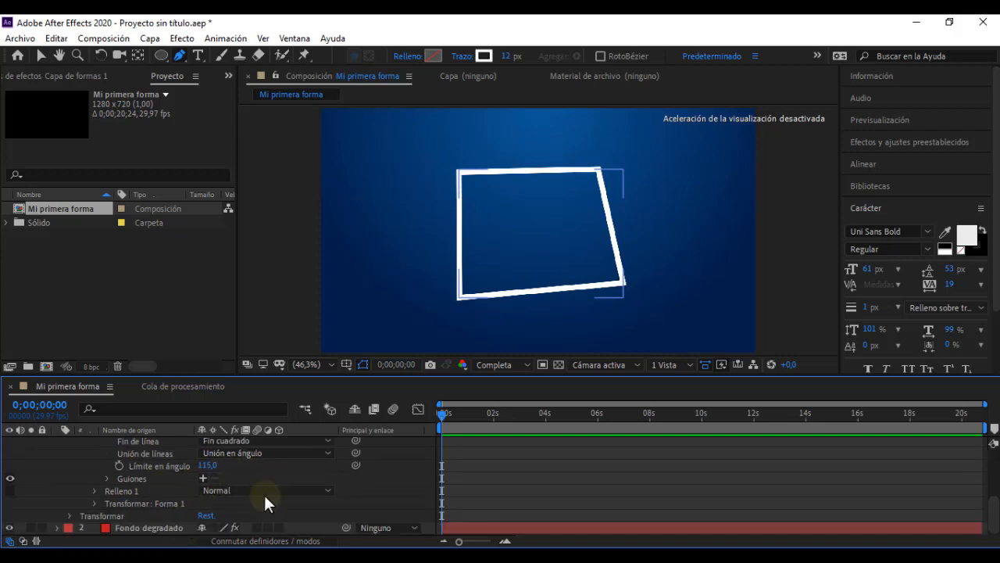
Step: Add dashes to Trazo 1 with a Guión length of 166 and a Desplazamiento offset of 486
left_click(201, 476)
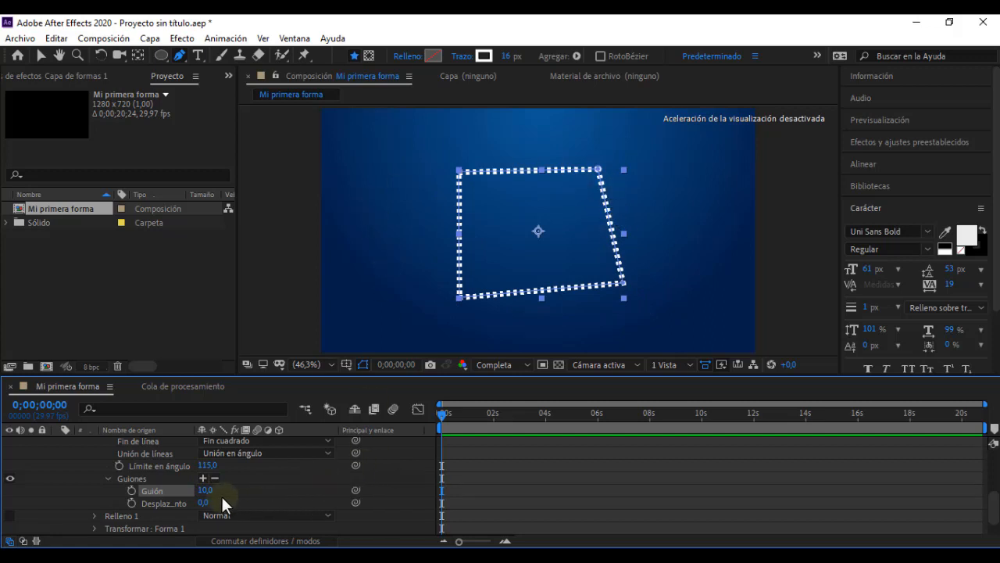
left_click_drag(207, 498, 339, 486)
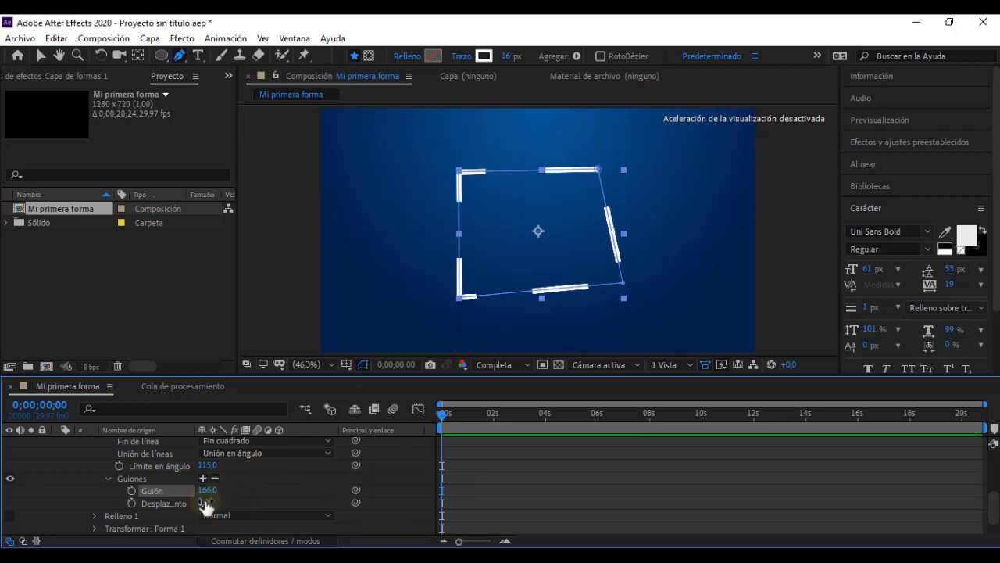
left_click_drag(204, 502, 529, 469)
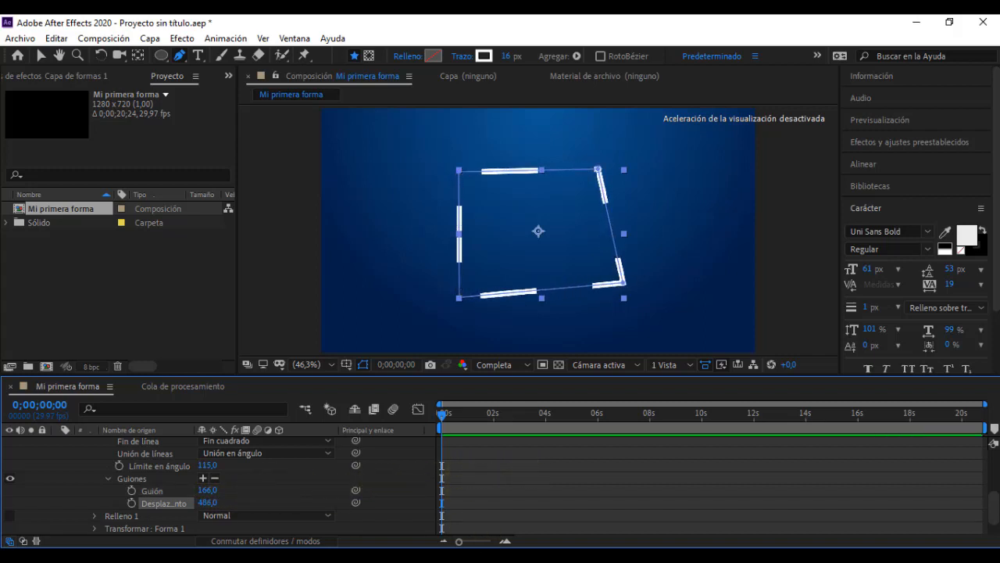
Step: Switch to the video player, play part of "Video leccion 05" to review the dashed border, and return to After Effects
key("alt+Tab")
left_click(376, 511)
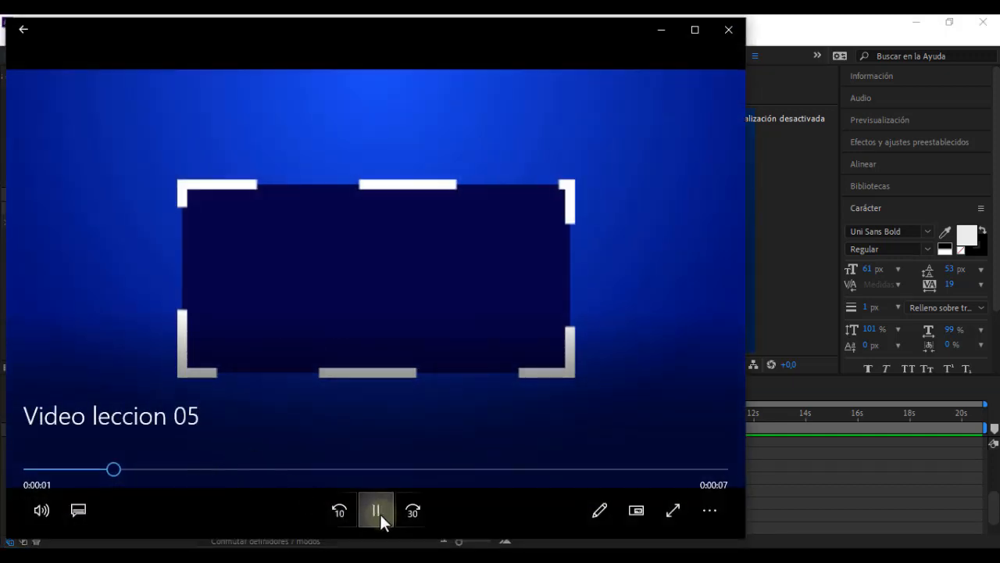
left_click(379, 512)
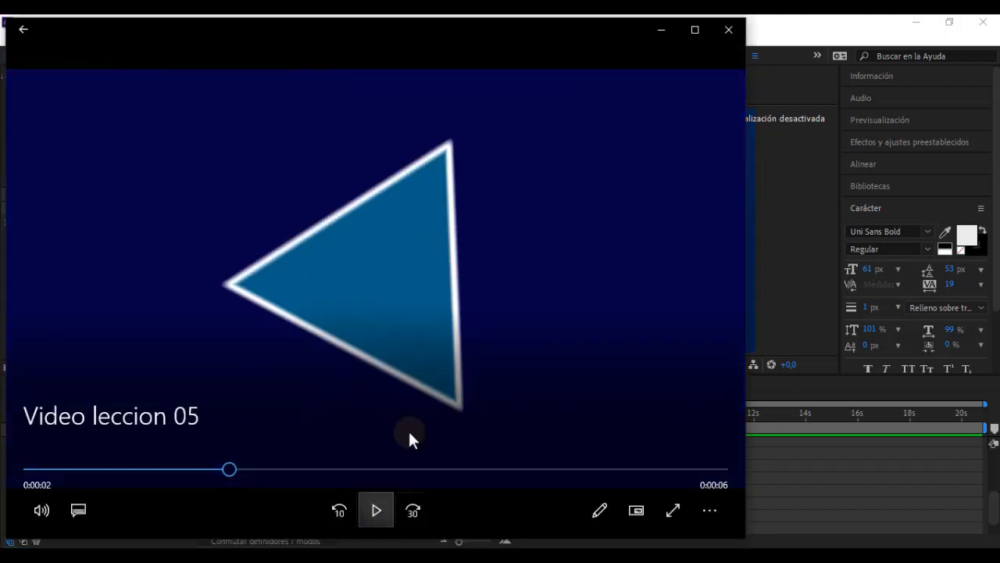
left_click(661, 29)
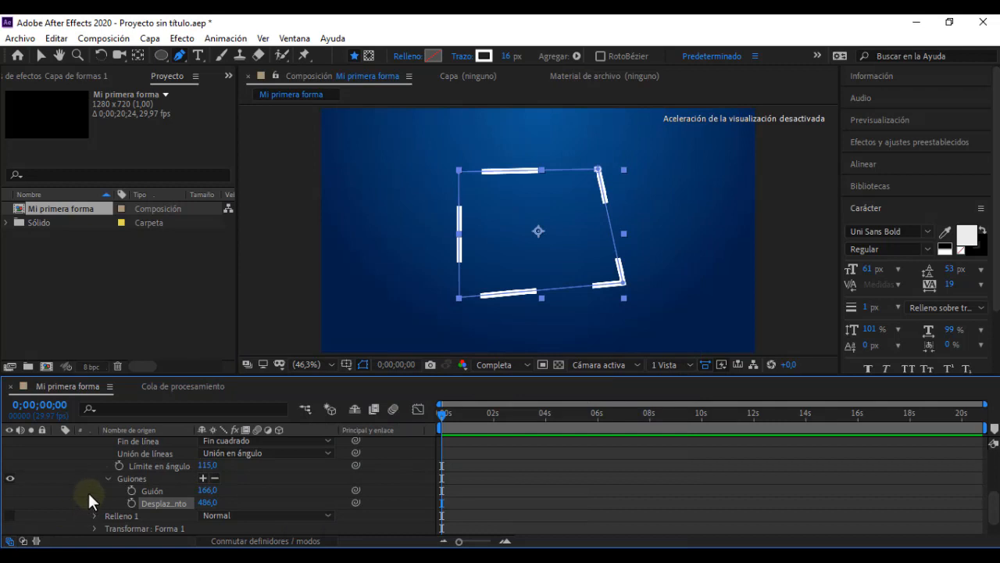
Step: Collapse Trazo 1, expand Relleno 1 and examine the fill's composite, rule, colour and opacity properties
scroll(88, 493, "up", 5)
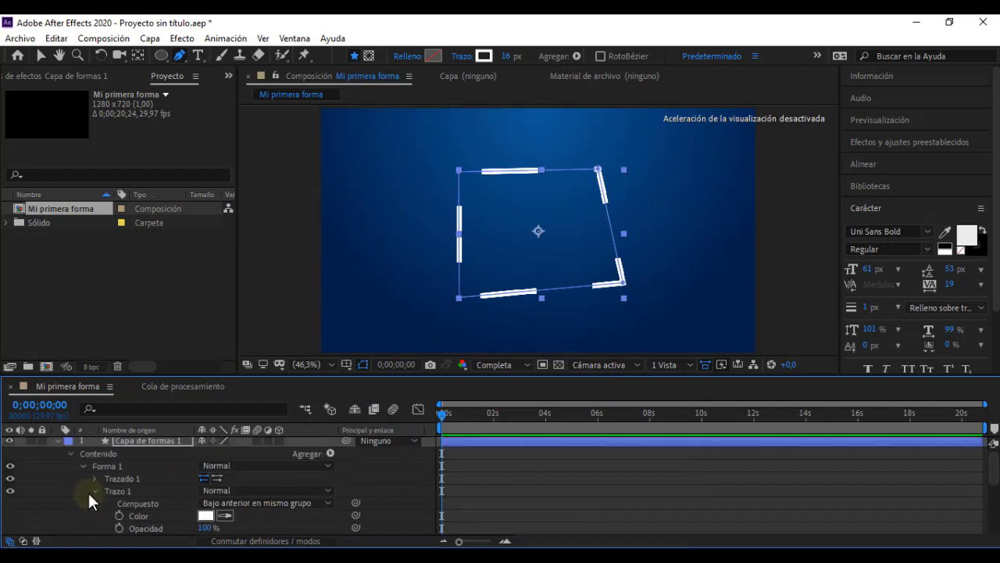
left_click(94, 490)
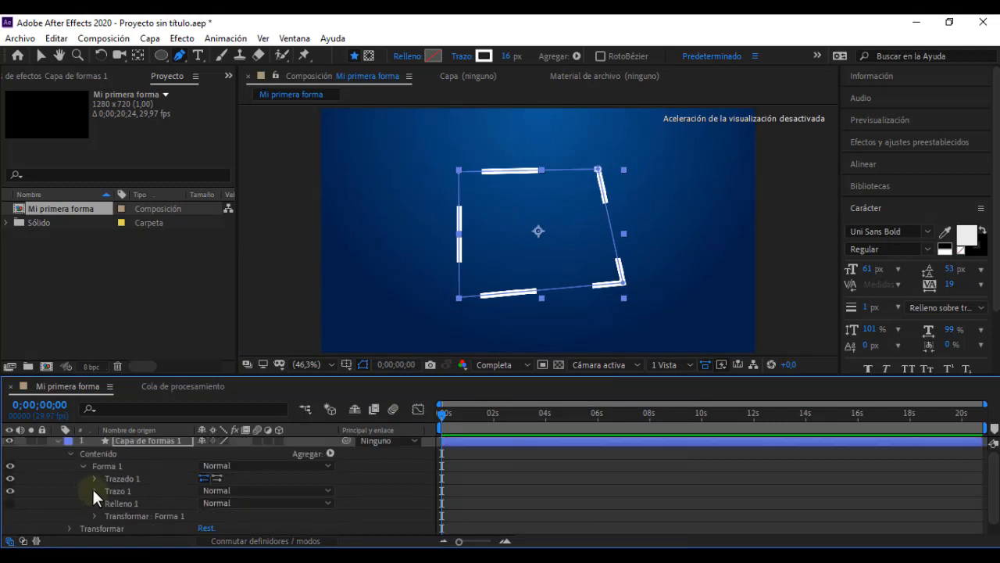
left_click(94, 503)
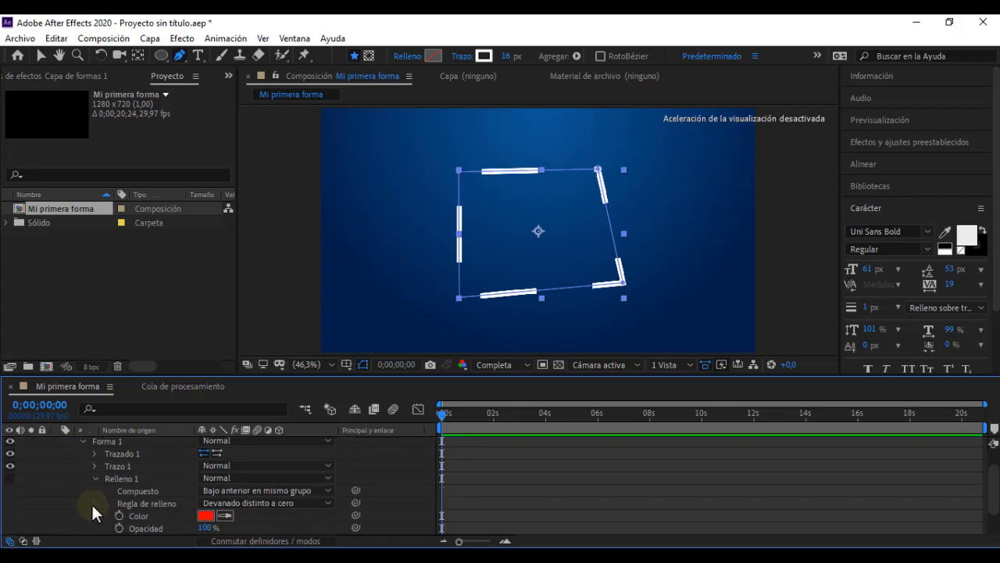
scroll(92, 502, "down", 2)
scroll(92, 502, "up", 2)
scroll(91, 503, "down", 2)
scroll(91, 502, "up", 2)
scroll(110, 505, "down", 2)
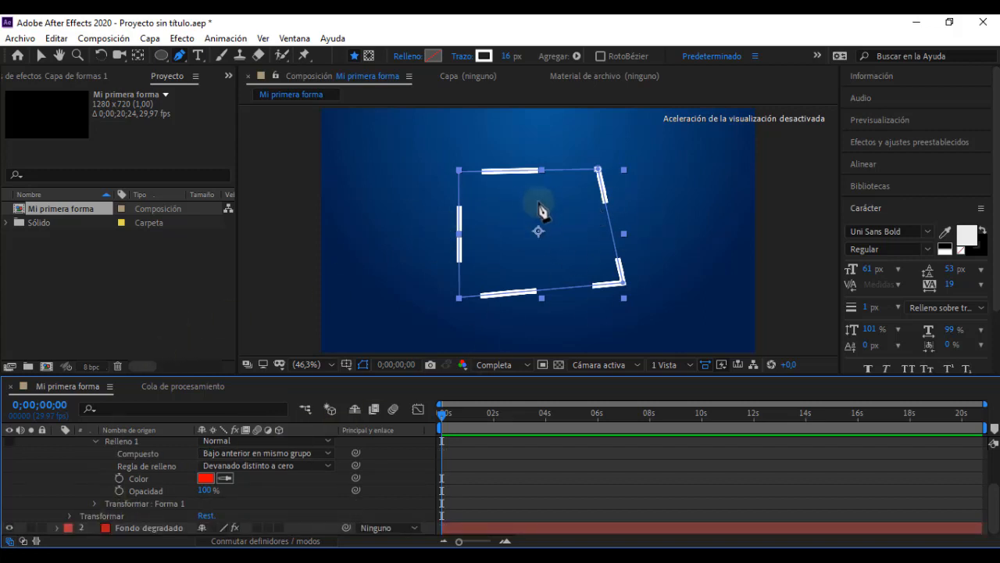
Step: Change the quadrilateral's fill type from none to a solid colour, keeping Normal mode, and deselect the layer
left_click(415, 56)
left_click(436, 247)
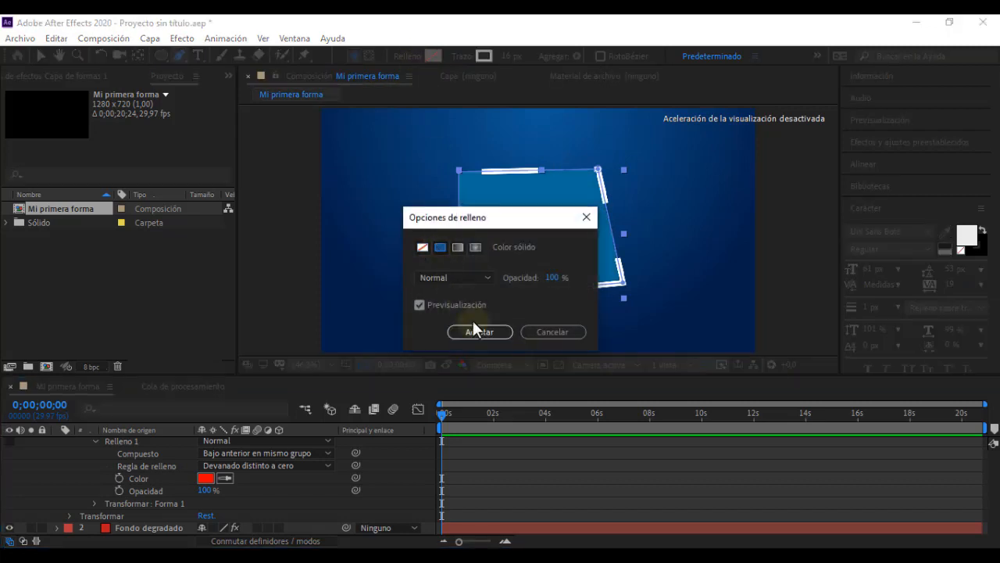
left_click(477, 332)
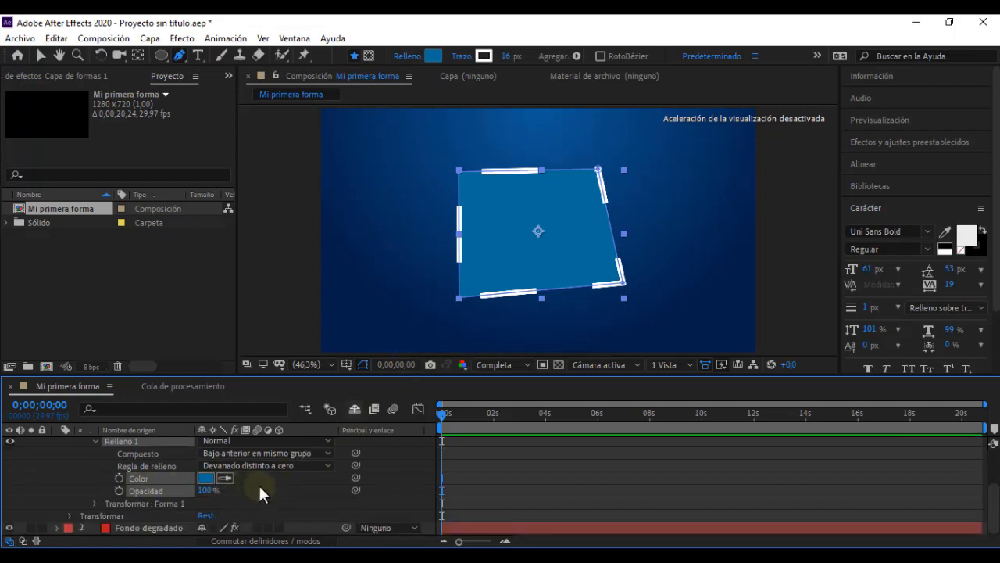
left_click(260, 486)
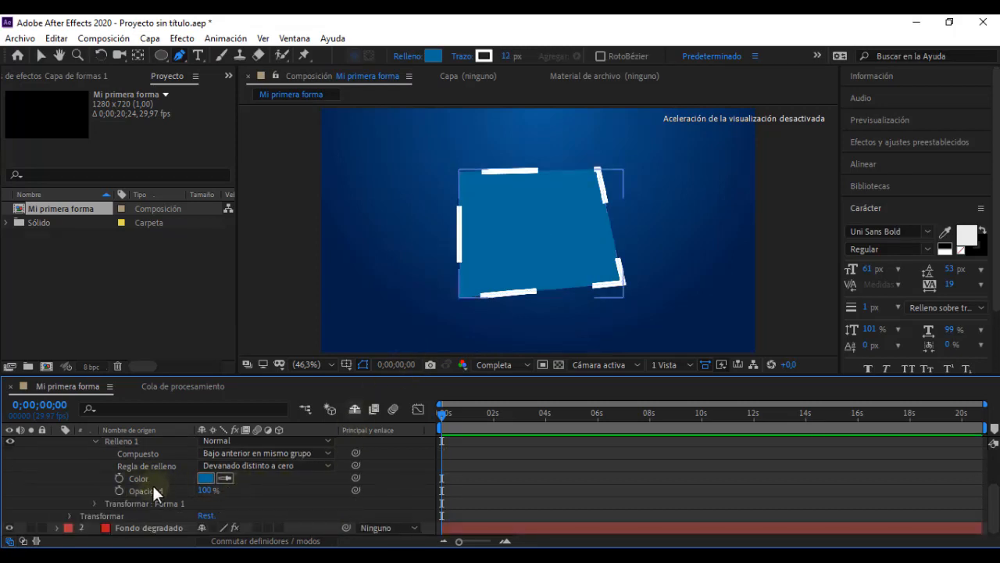
Step: Reduce the opacity of Relleno 1 to 19% and collapse "Capa de formas 1"
left_click_drag(206, 490, 152, 490)
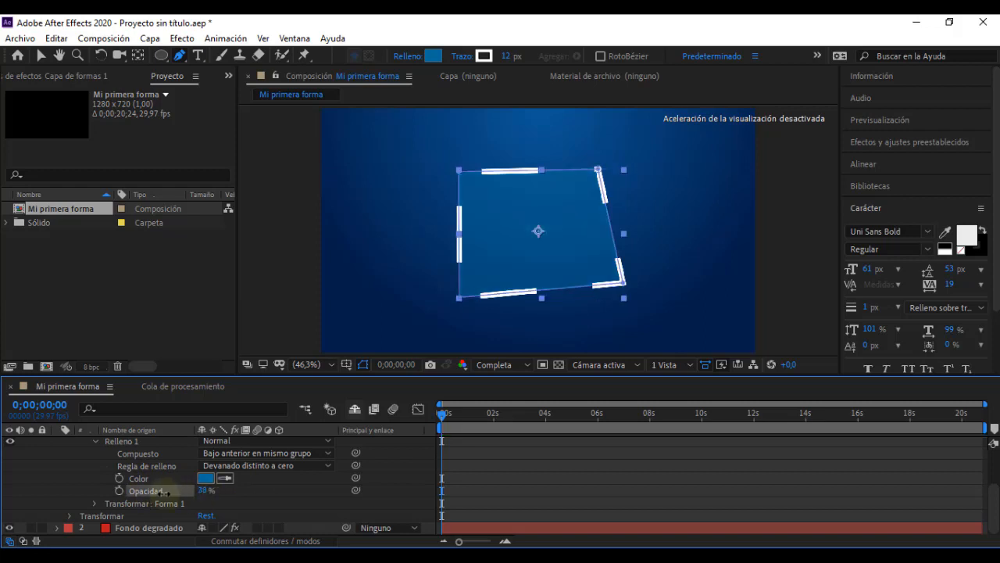
left_click(298, 490)
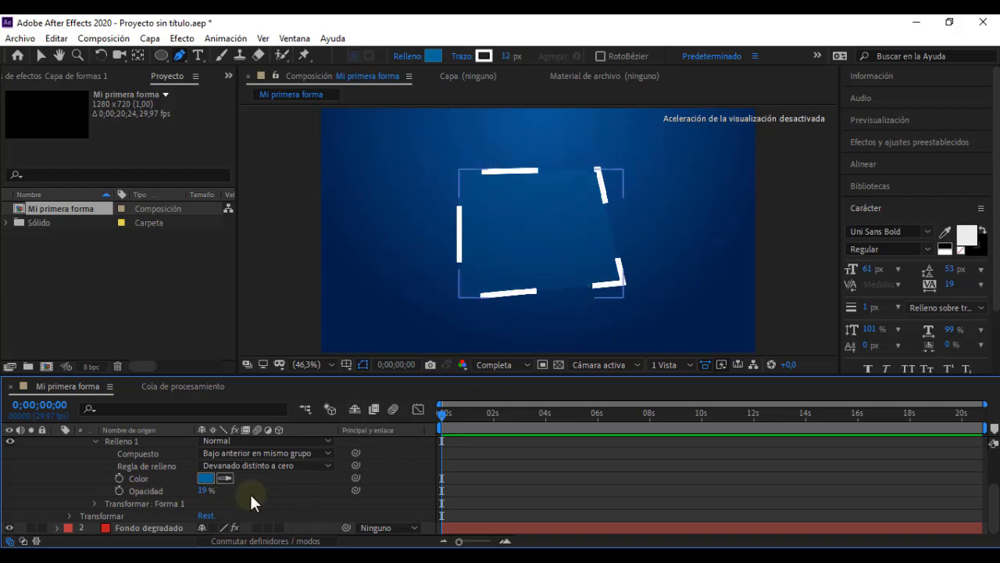
scroll(249, 493, "up", 3)
left_click(94, 503)
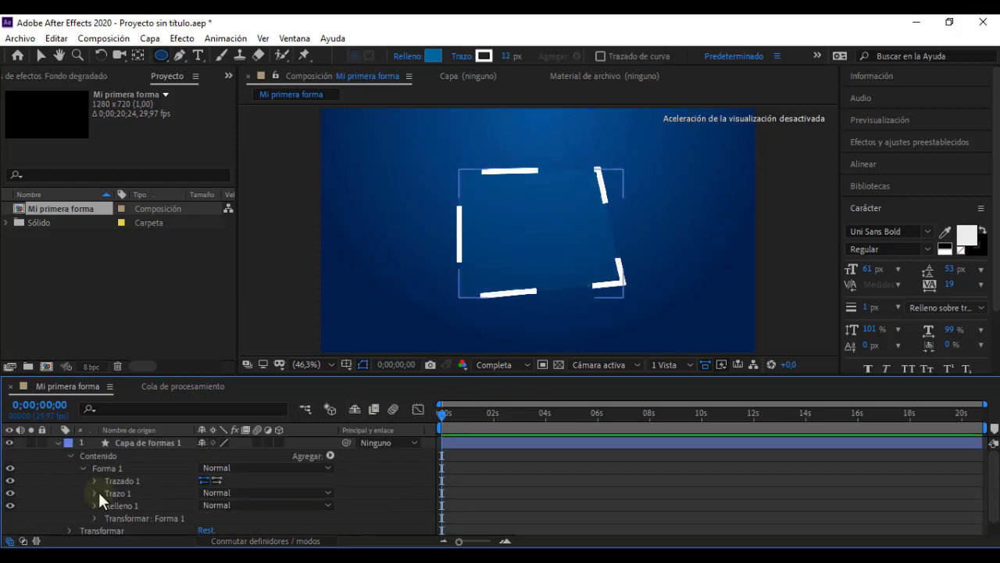
left_click(57, 442)
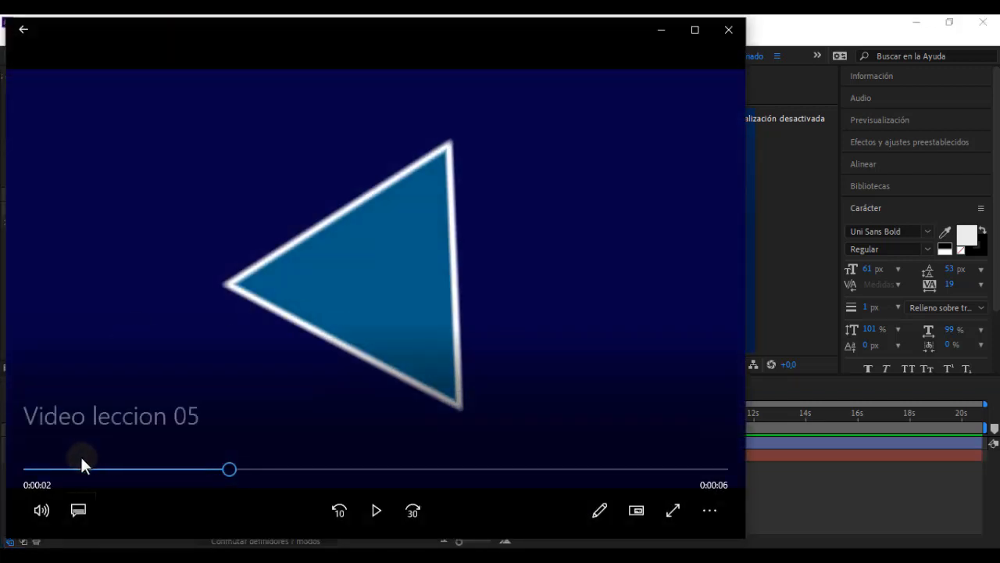
Step: Replay the opening second of "Video leccion 05" in the video player to examine the rectangle's moving dashes, and minimise the player
left_click(70, 469)
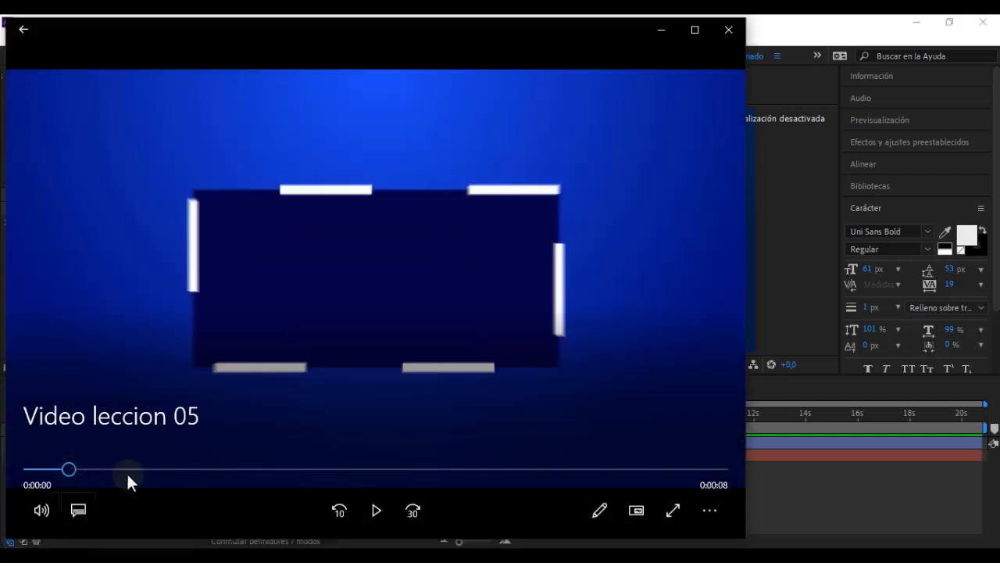
left_click(377, 511)
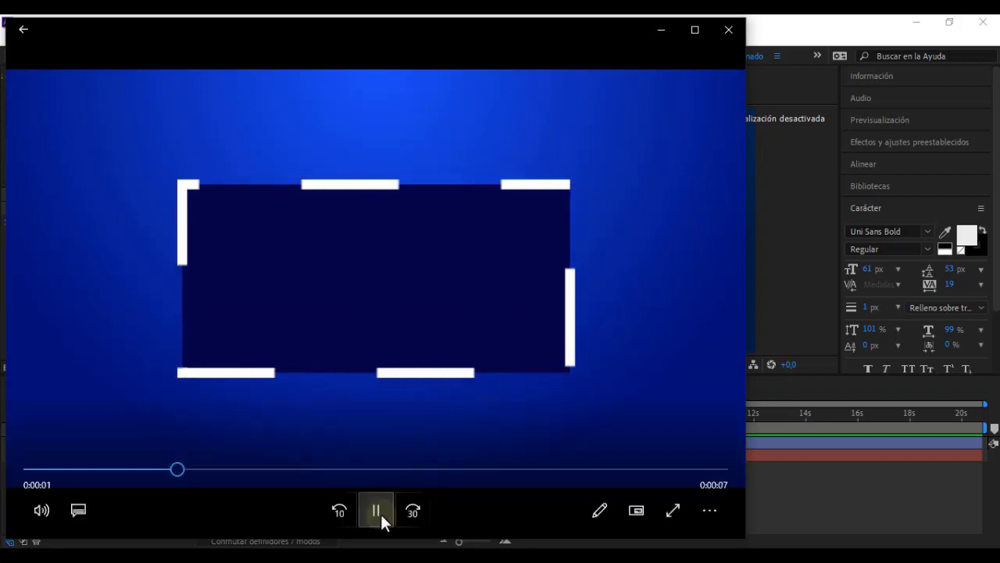
left_click(377, 511)
left_click(661, 31)
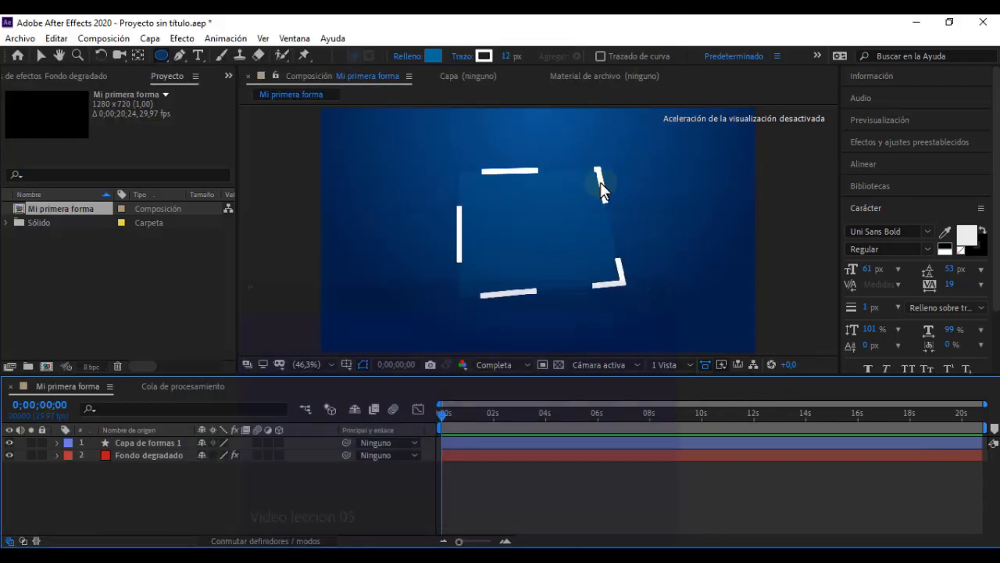
Step: Delete "Capa de formas 1" and activate the Rectangle tool with no layer selected
left_click(143, 442)
key("Delete")
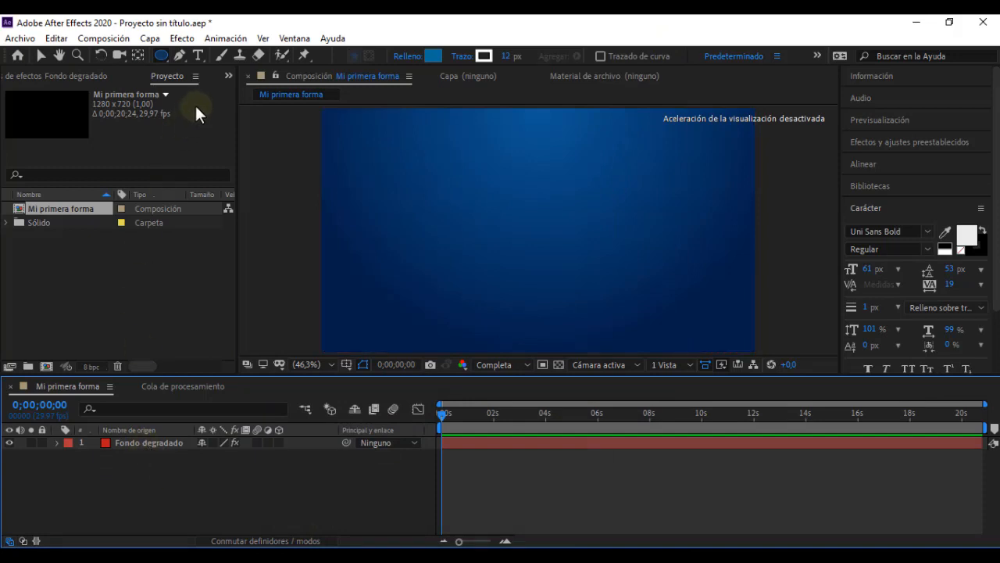
left_click(162, 54)
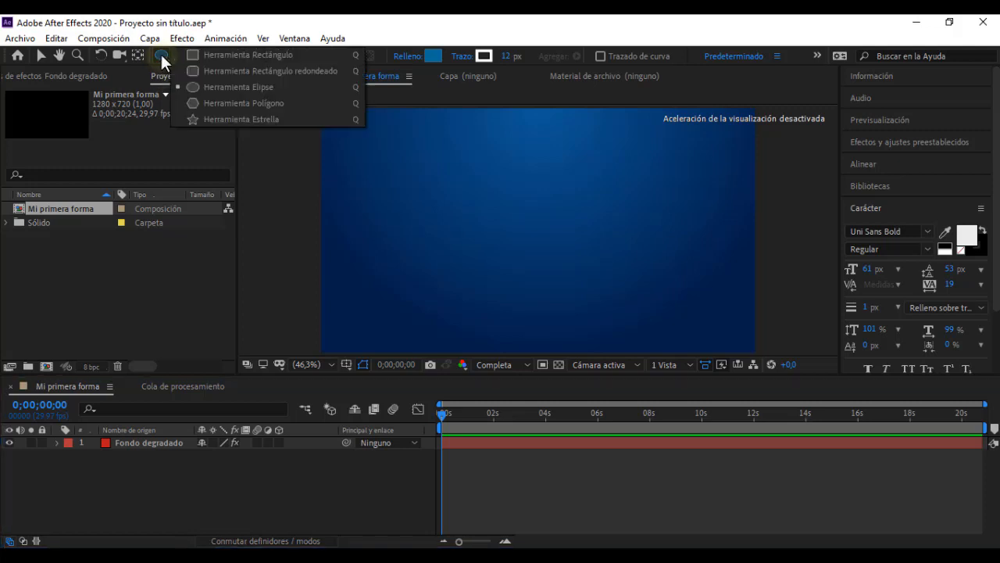
left_click(246, 53)
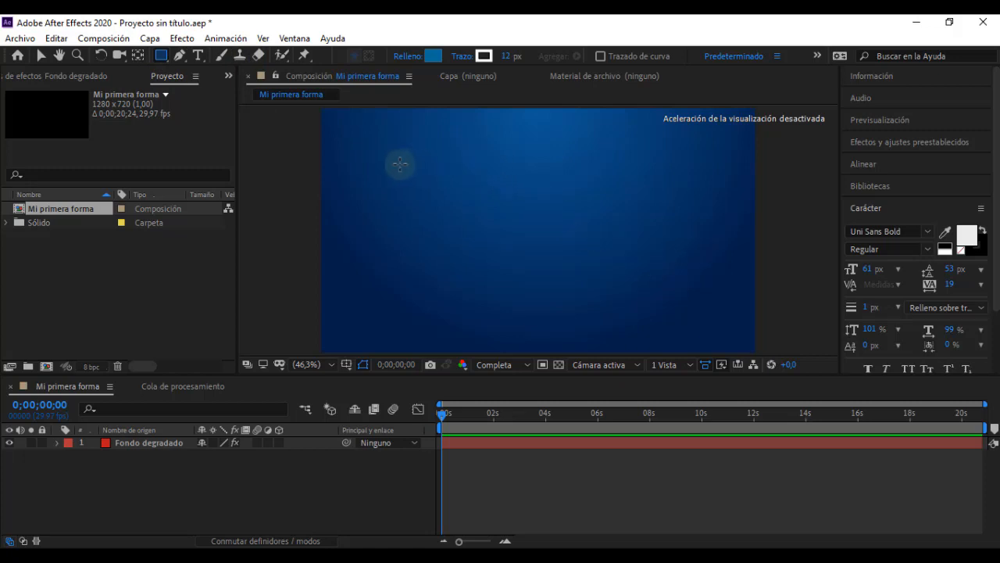
left_click(232, 496)
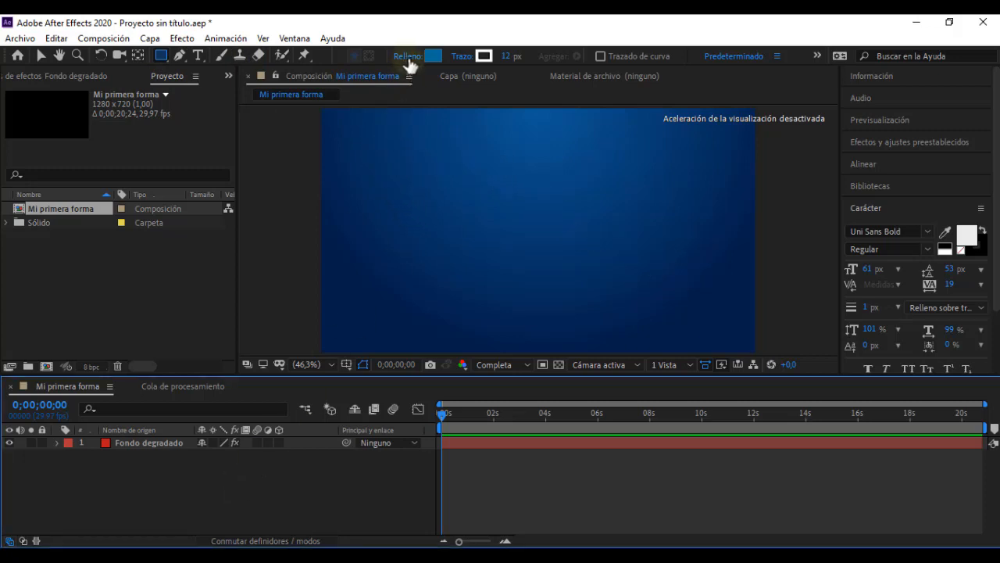
Step: Check the fill colour of the dashed rectangle near the start of "Video leccion 05", and return to After Effects
left_click(504, 555)
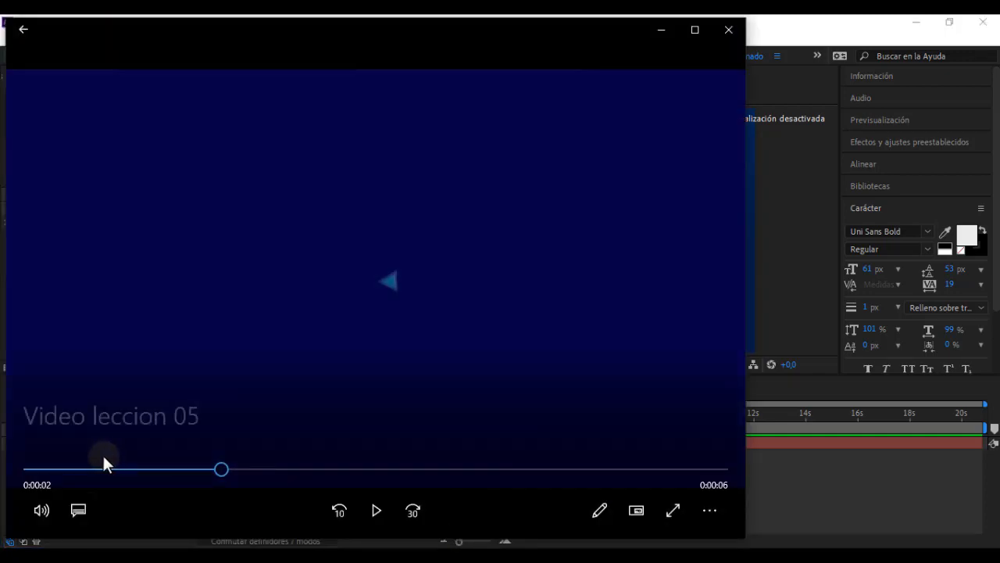
left_click(81, 469)
left_click(661, 31)
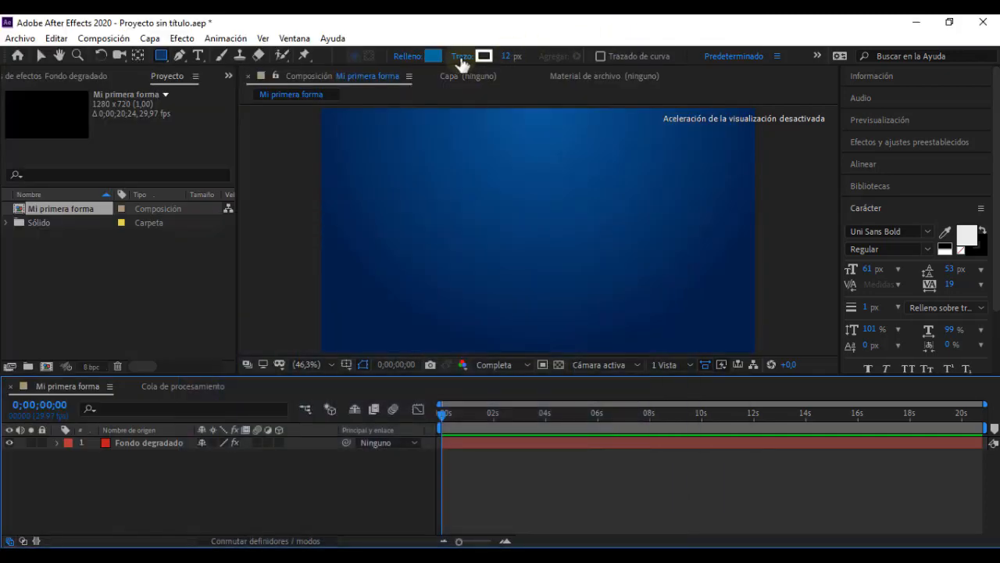
Step: Set the fill colour for new shapes to a very dark blue
left_click(433, 55)
left_click_drag(186, 318, 188, 371)
left_click(312, 220)
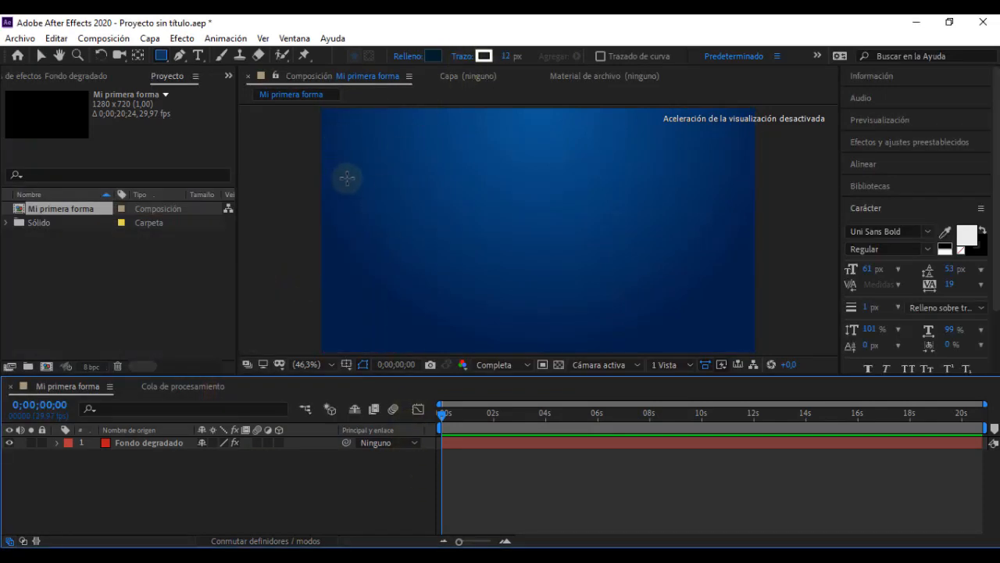
Step: Draw a wide rectangle across the middle of the composition and centre its layer's anchor point on the shape
left_click_drag(364, 179, 731, 323)
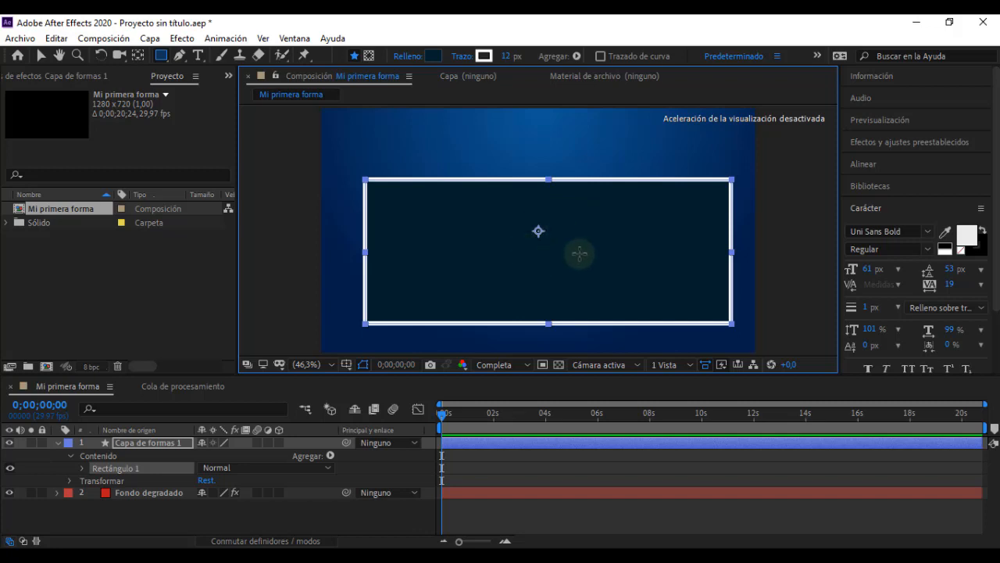
left_click(142, 440)
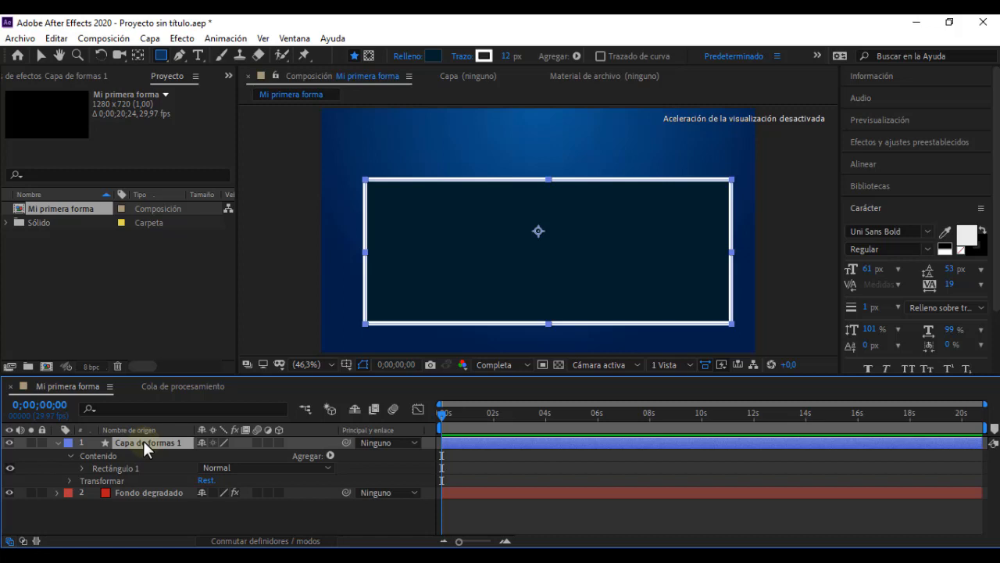
key("ctrl+alt+Home")
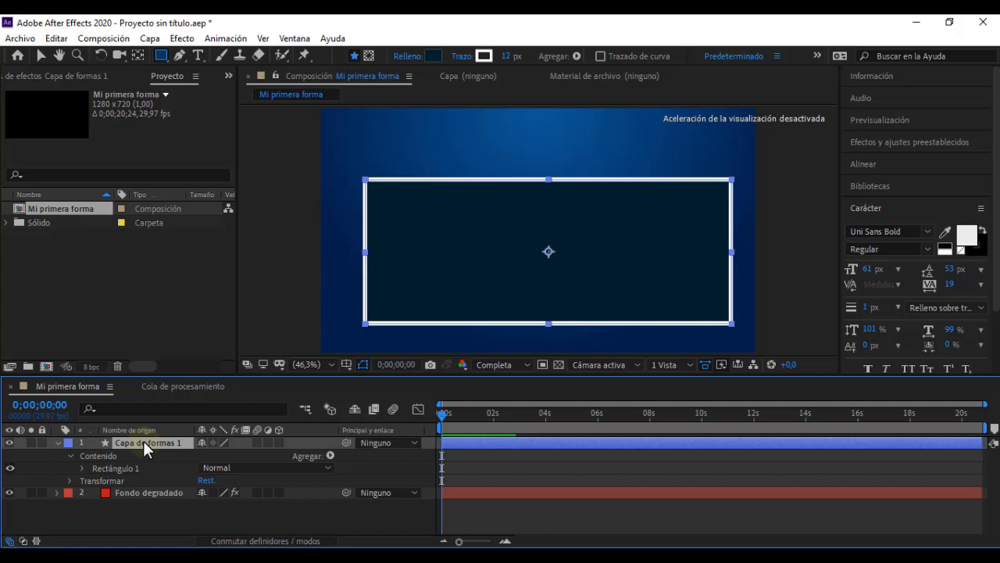
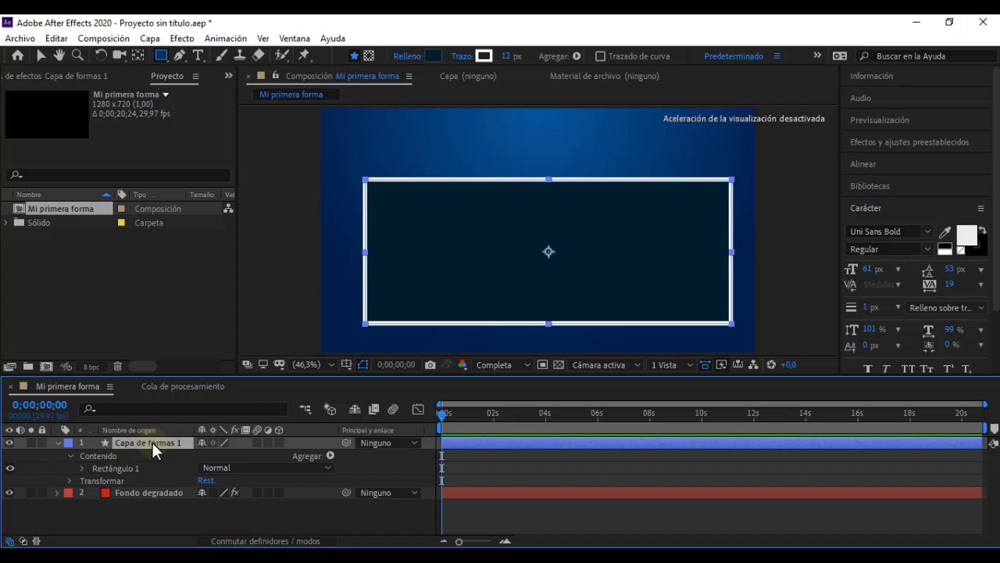
Step: Centre the rectangle's shape layer in the composition and deselect it
key("ctrl+Home")
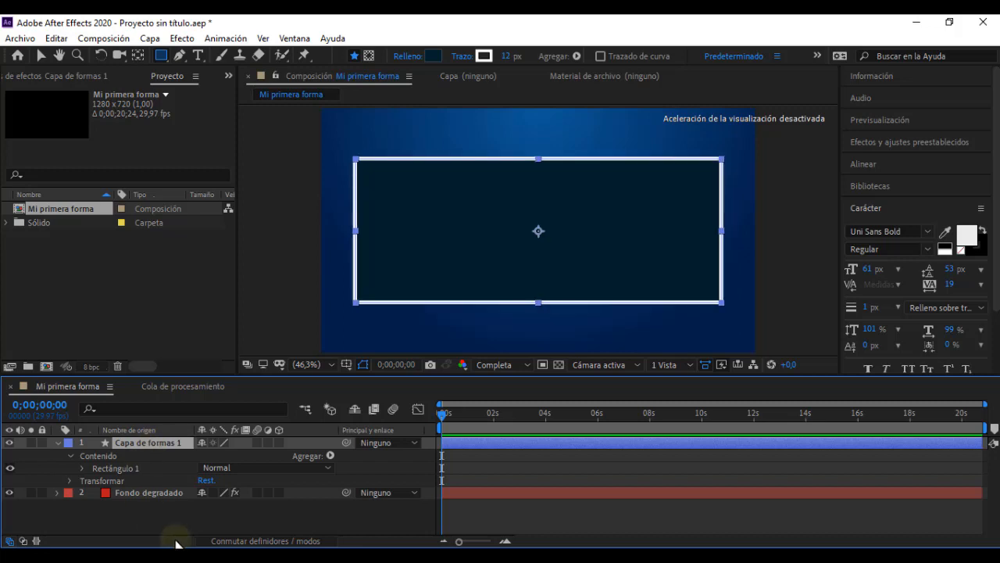
left_click(212, 516)
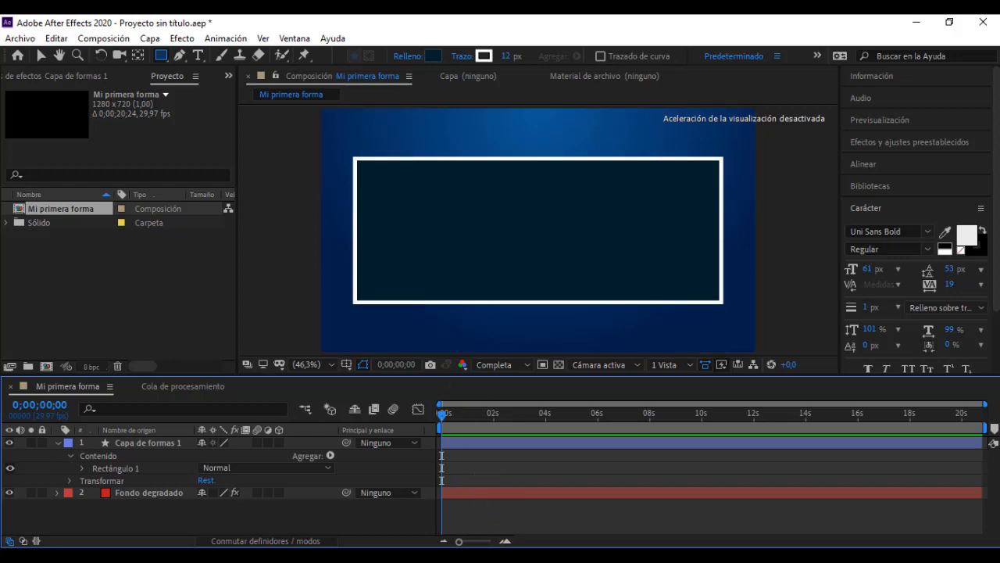
left_click(516, 555)
left_click(515, 556)
Step: Scale the rectangle layer without keyframes and with unlinked proportions to 75 % width and 88 % height, and compare it with "Video leccion 05"
left_click(68, 479)
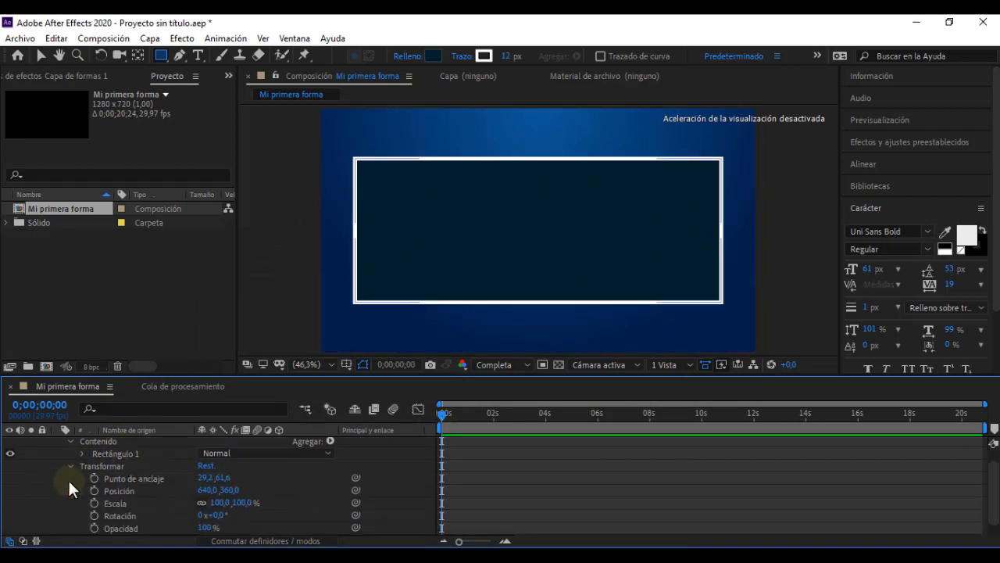
left_click(93, 503)
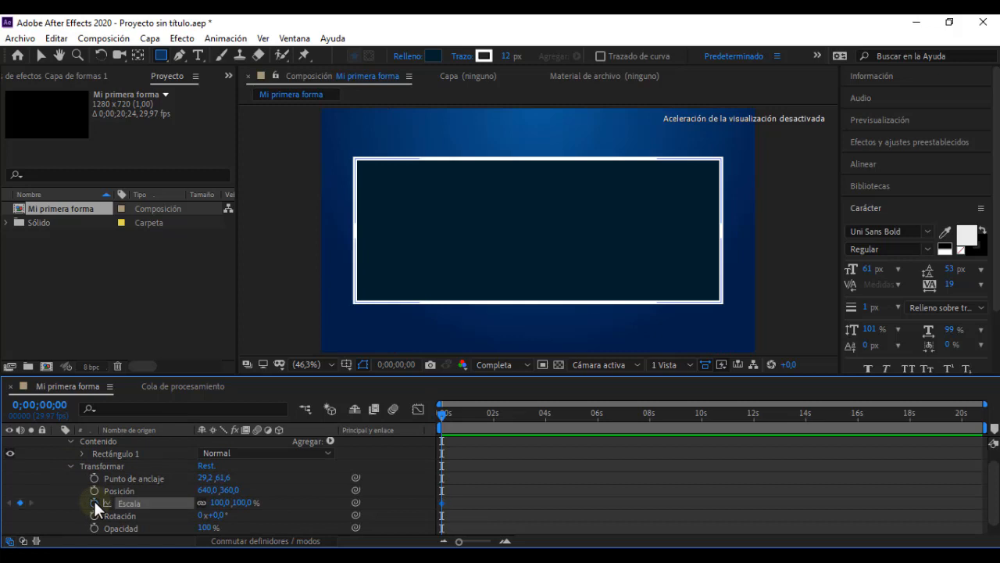
left_click(202, 503)
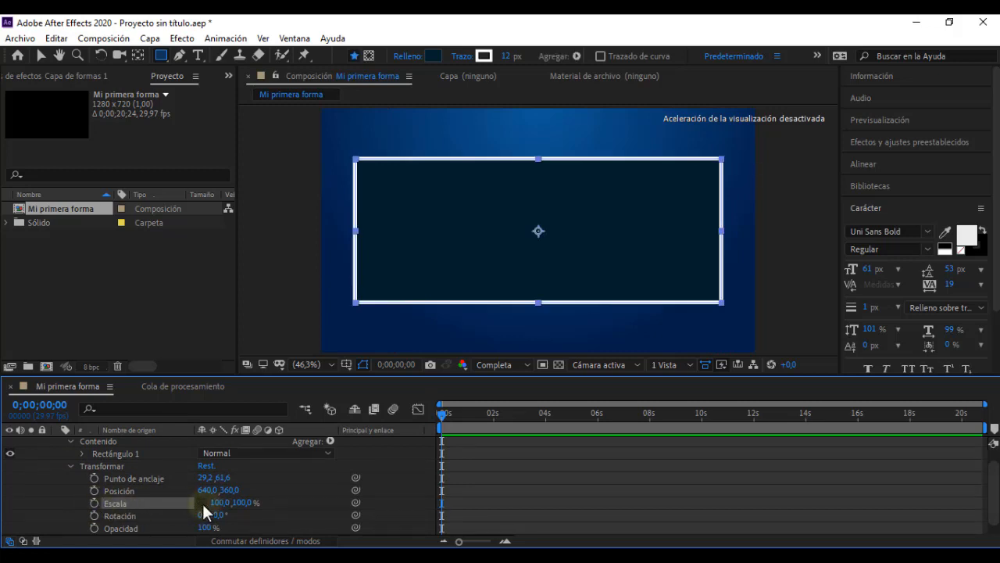
mouse_move(244, 502)
left_mouse_down()
mouse_move(197, 506)
mouse_move(233, 506)
left_mouse_up()
key("ctrl+z")
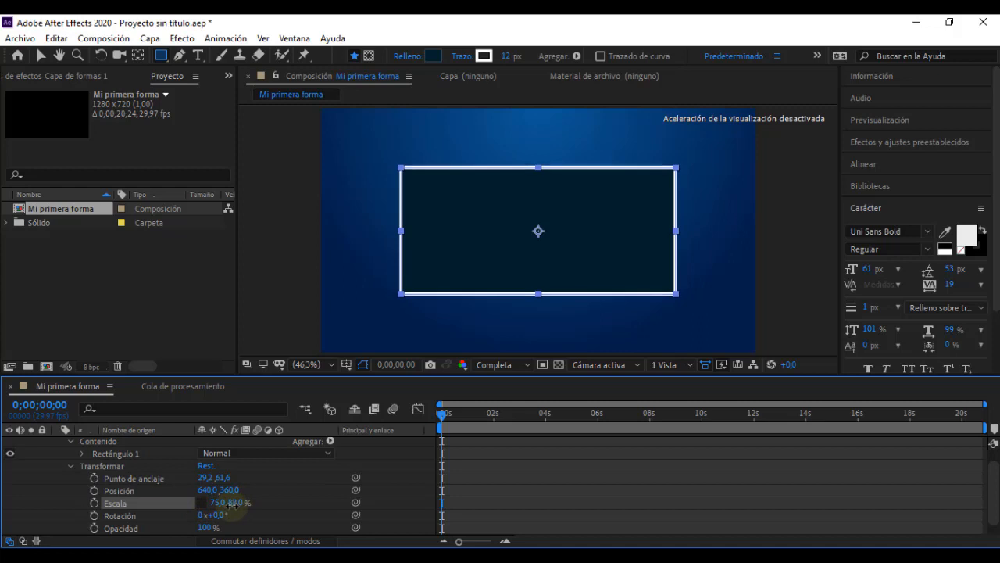
left_click(70, 467)
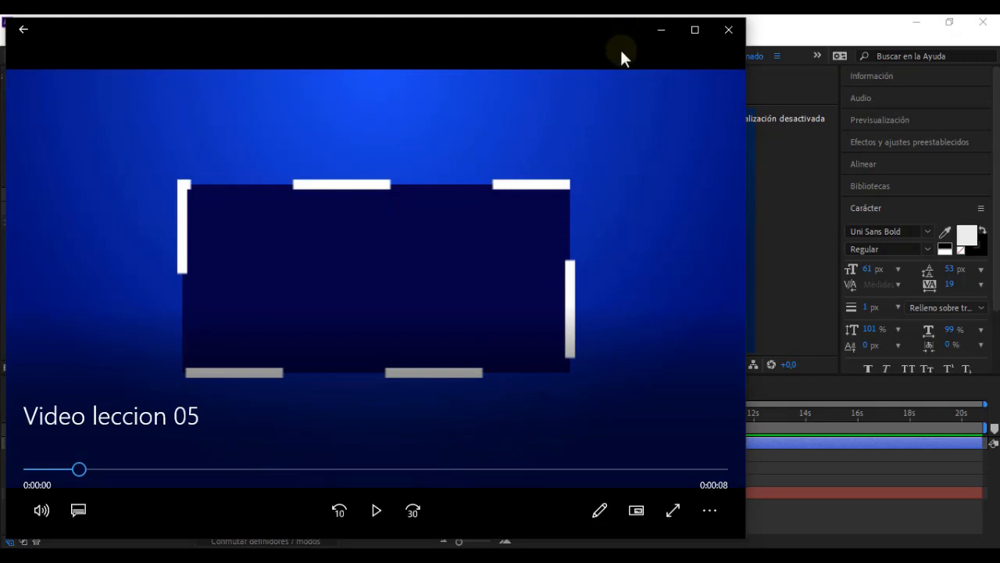
left_click(668, 31)
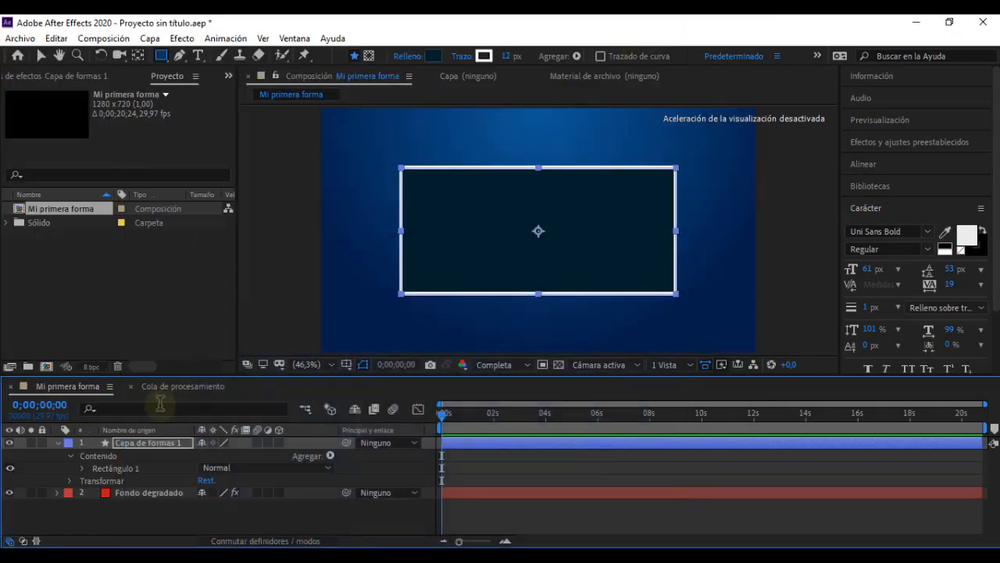
Step: Set the stroke width of Rectángulo 1 to 20
left_click(82, 468)
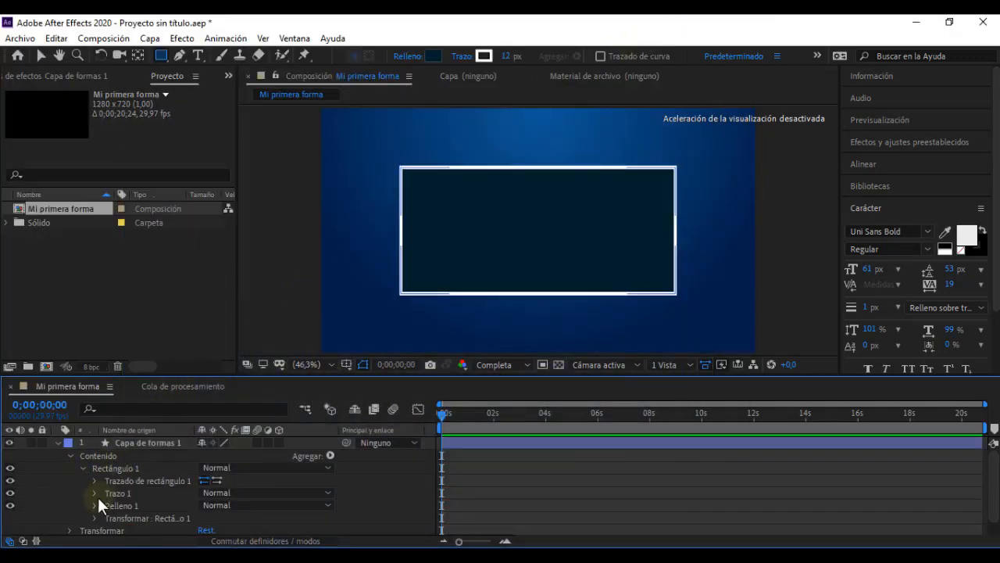
left_click(93, 493)
scroll(75, 491, "down", 5)
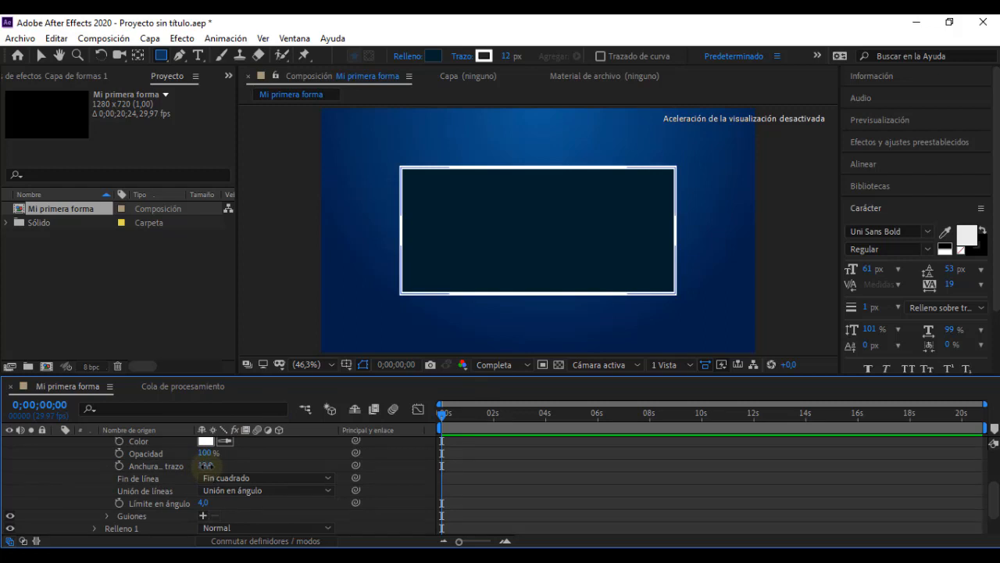
left_click_drag(206, 466, 215, 472)
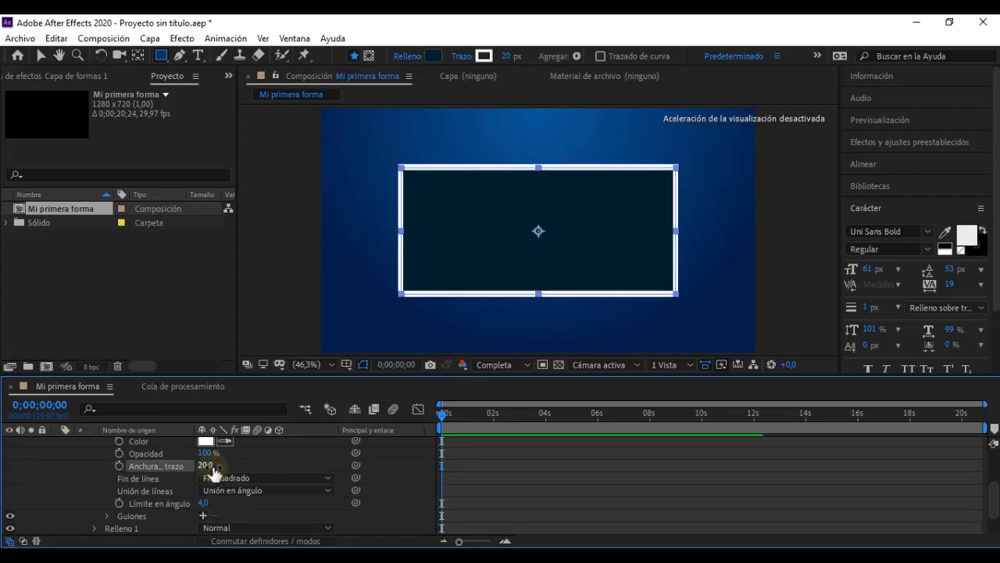
left_click(250, 466)
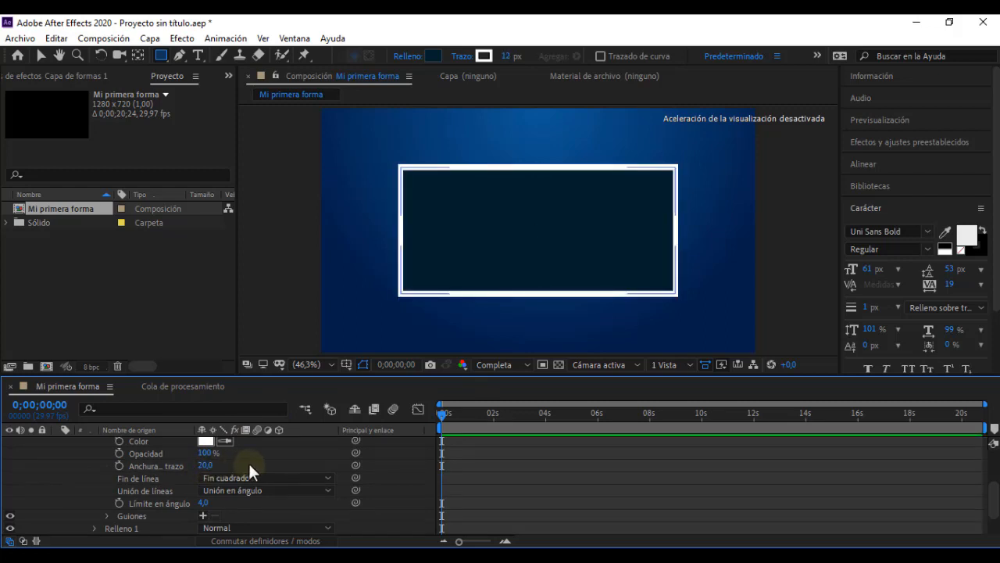
Step: Add dashes to the rectangle's stroke and set the dash length to 232
scroll(234, 464, "down", 1)
left_click(203, 477)
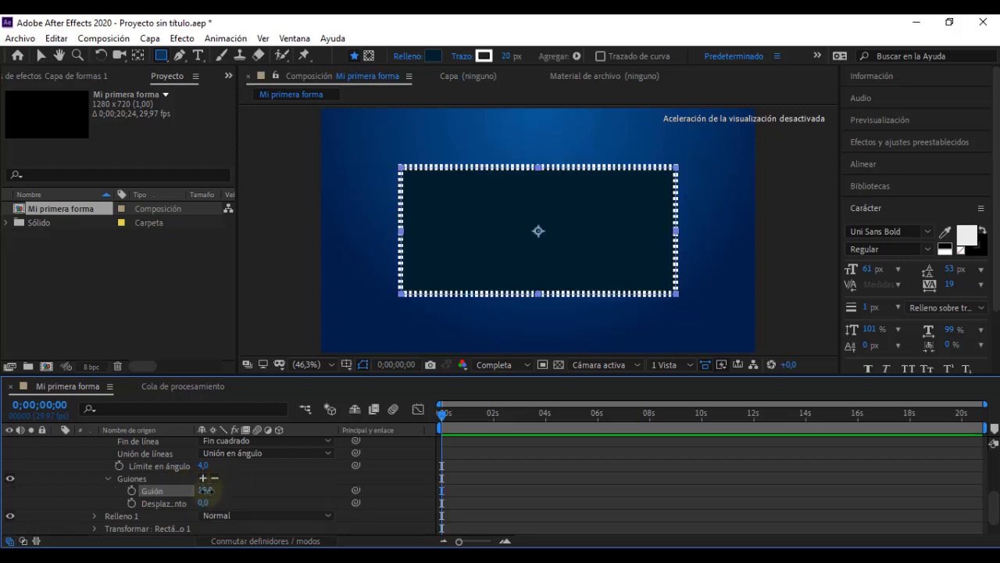
left_click_drag(205, 490, 365, 490)
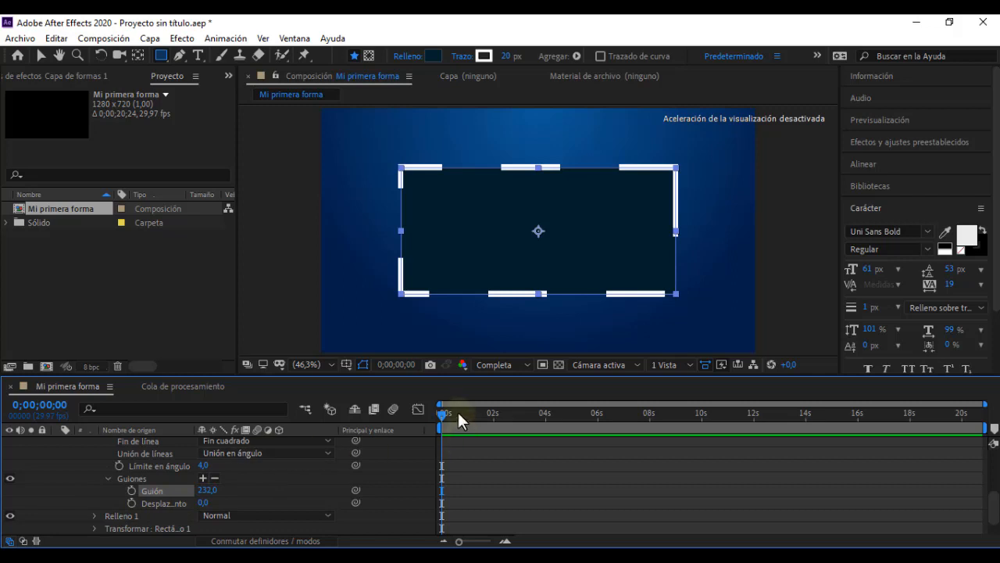
Step: Animate the stroke's dash offset with a keyframe of 0 at the start and a large negative value at 0;00;05;28
left_click_drag(447, 422, 422, 422)
left_click(132, 503)
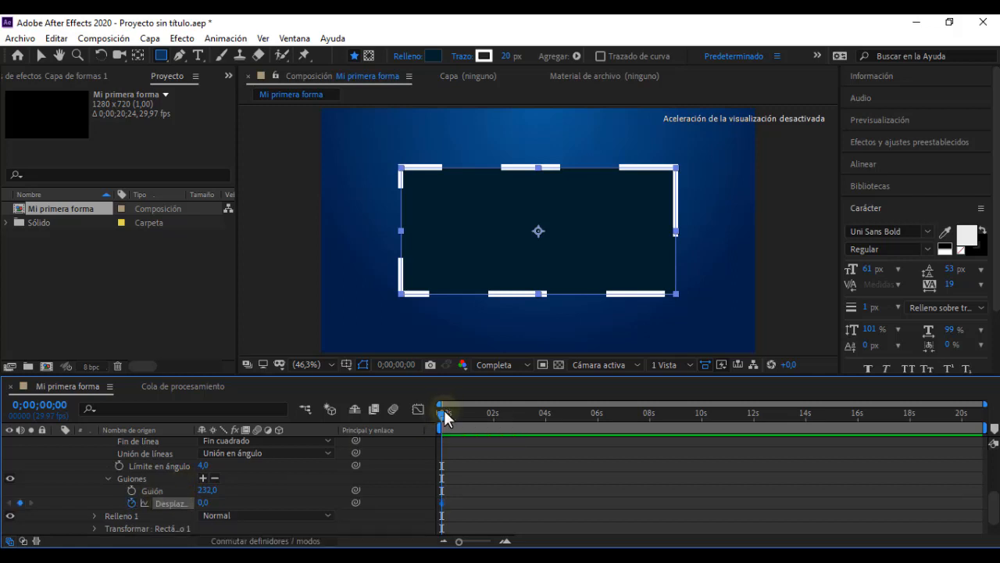
left_click_drag(440, 412, 596, 416)
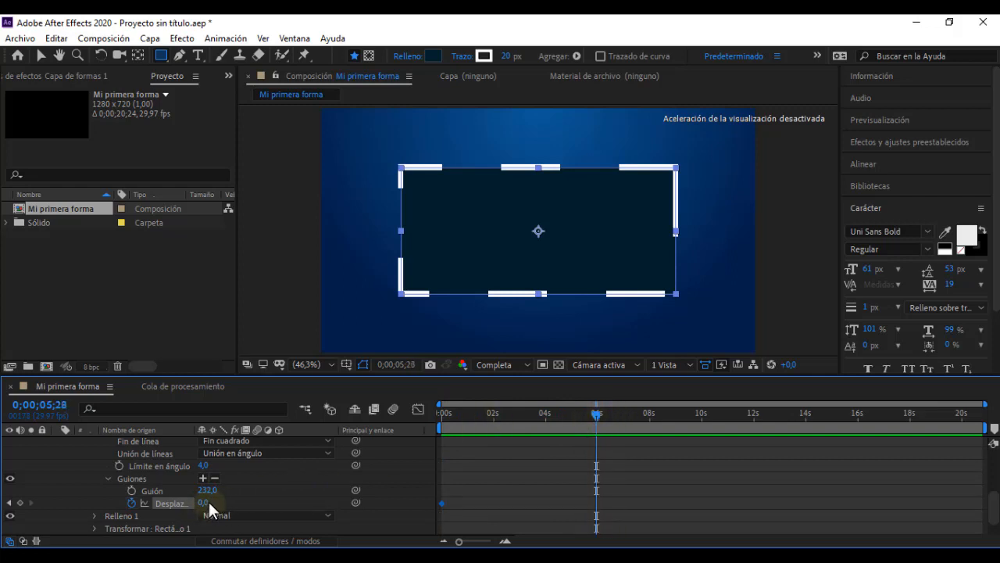
left_click_drag(207, 500, 361, 505)
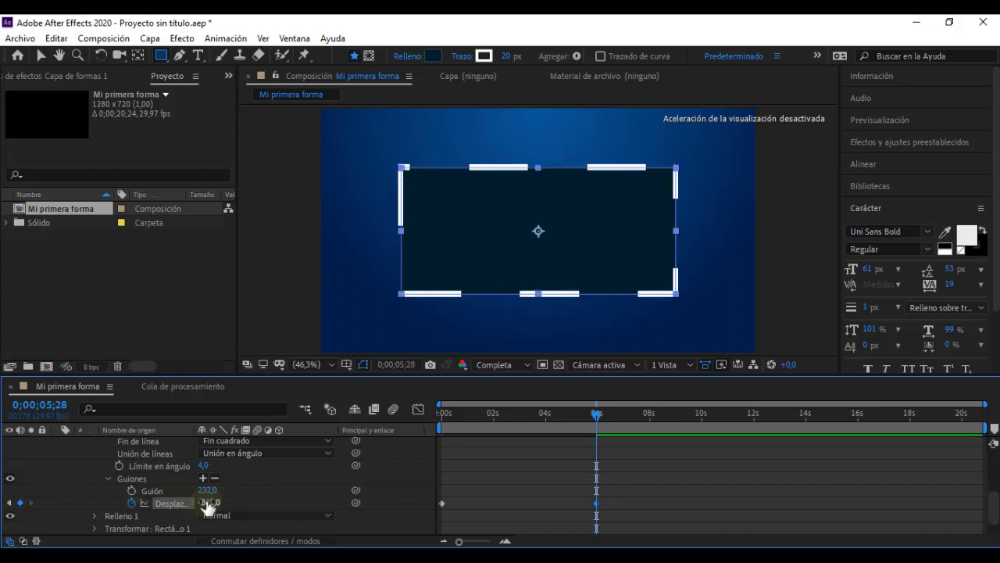
Step: Preview the moving dashed border from the start of the timeline
left_click_drag(596, 412, 352, 416)
key("space")
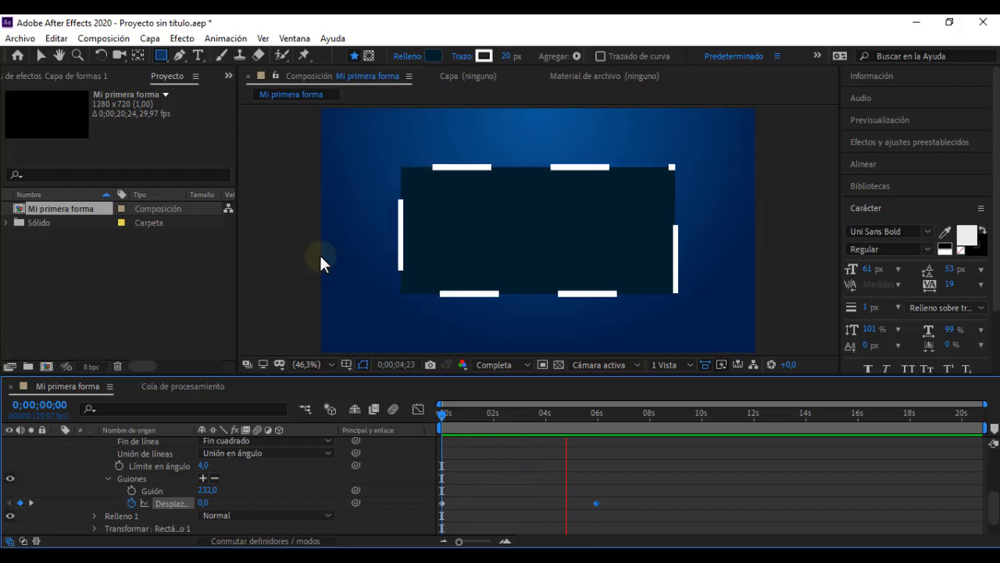
key("space")
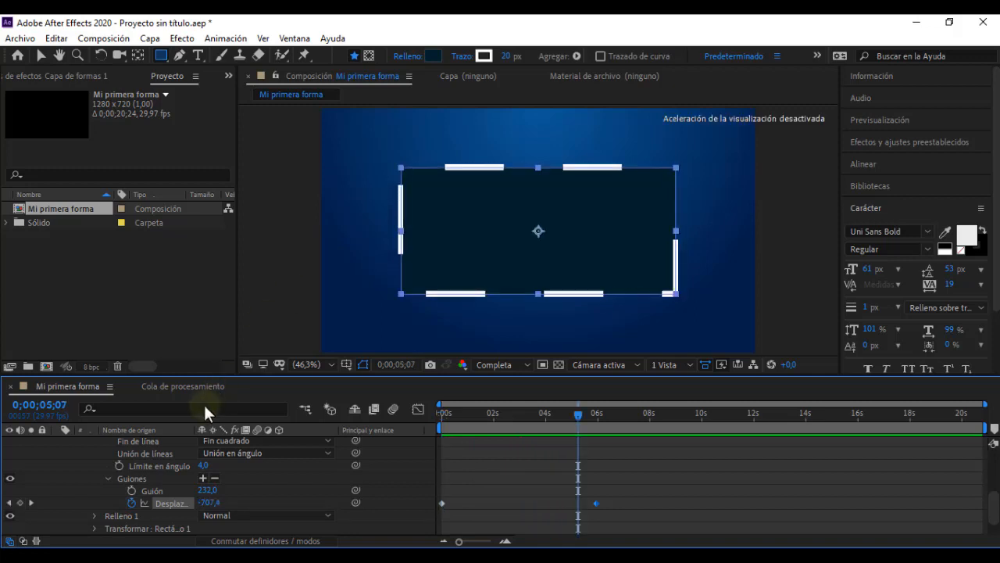
left_click(292, 478)
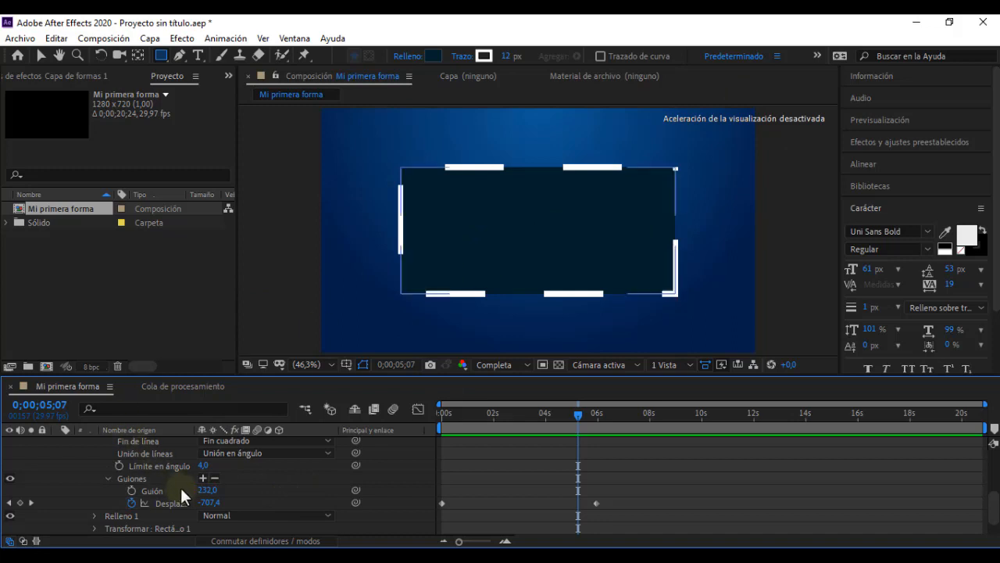
scroll(180, 487, "up", 3)
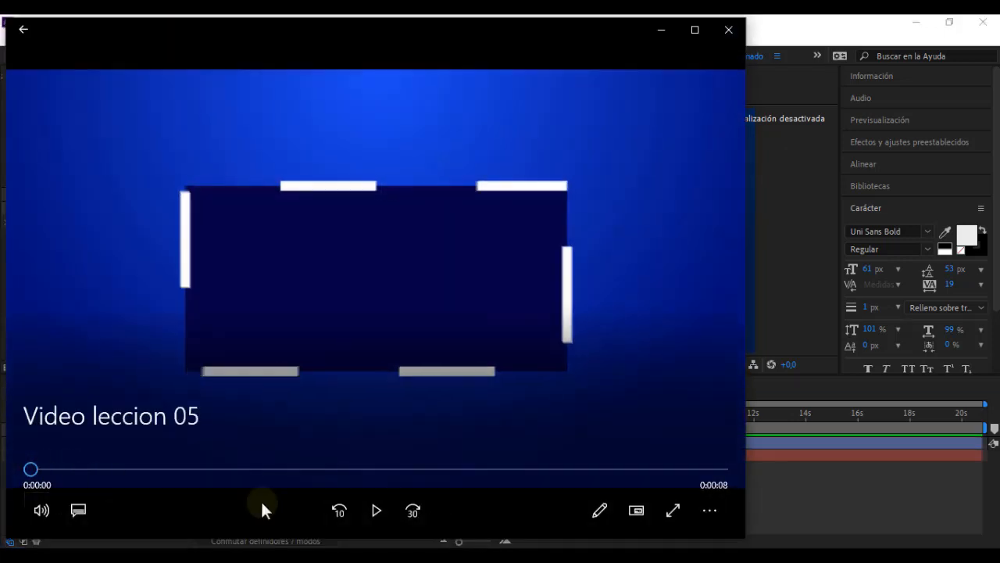
Step: Play and scrub the first two seconds of "Video leccion 05" to examine the rectangle's entrance, and return to After Effects
left_click(376, 509)
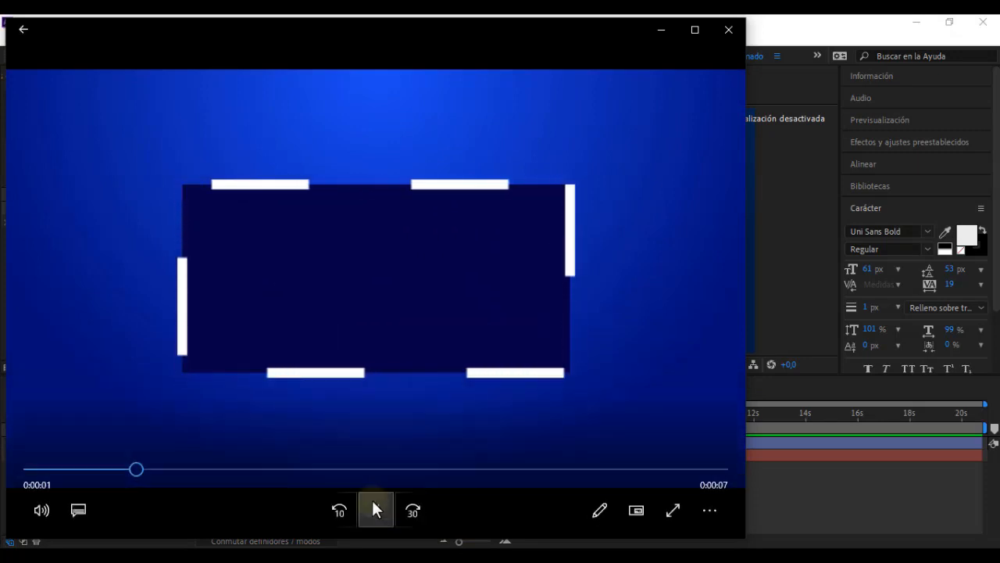
left_click(375, 514)
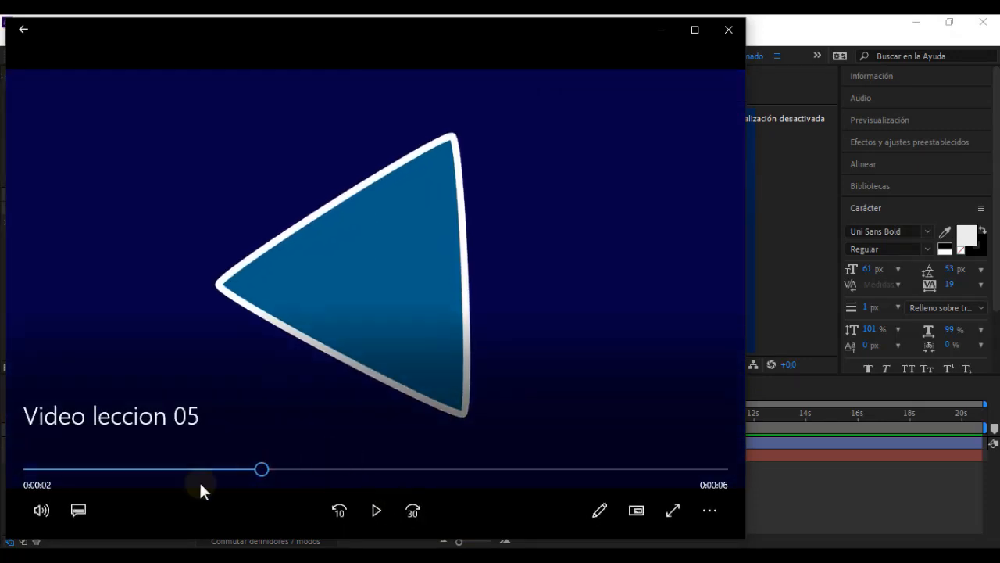
left_click_drag(16, 467, 266, 468)
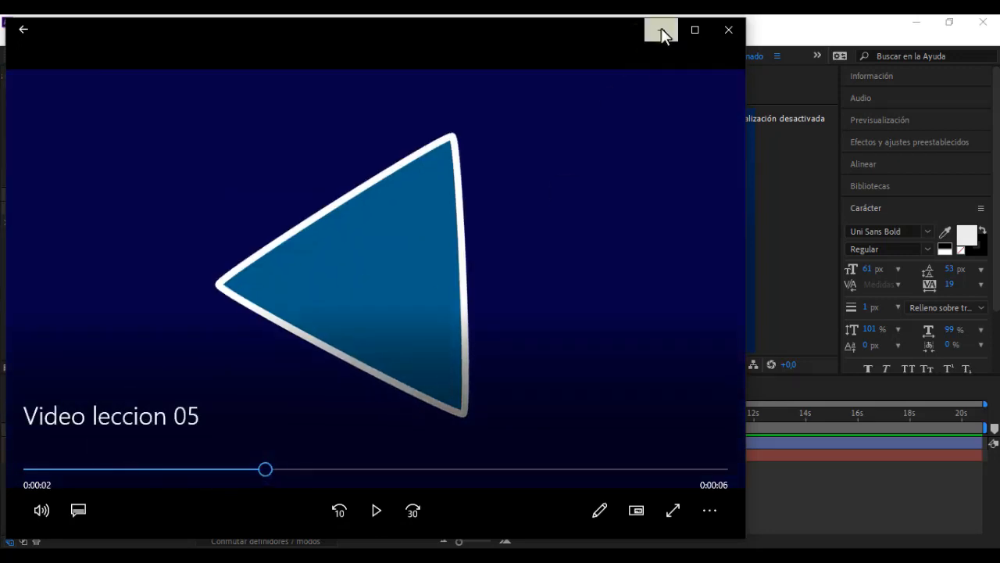
left_click(662, 30)
Step: Rename the layer "Capa de formas 1" as "Rectángulo"
left_click(126, 442)
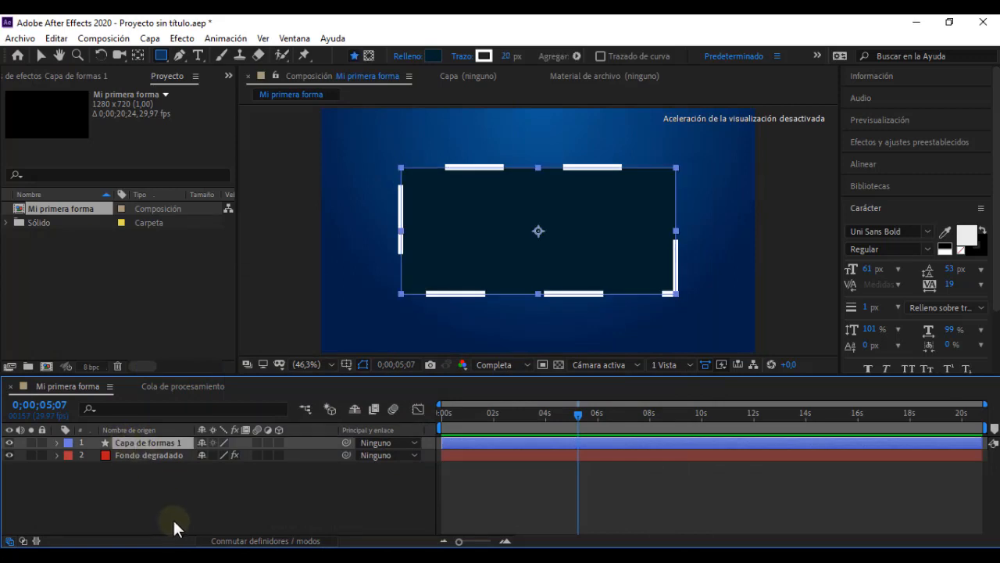
key("Return")
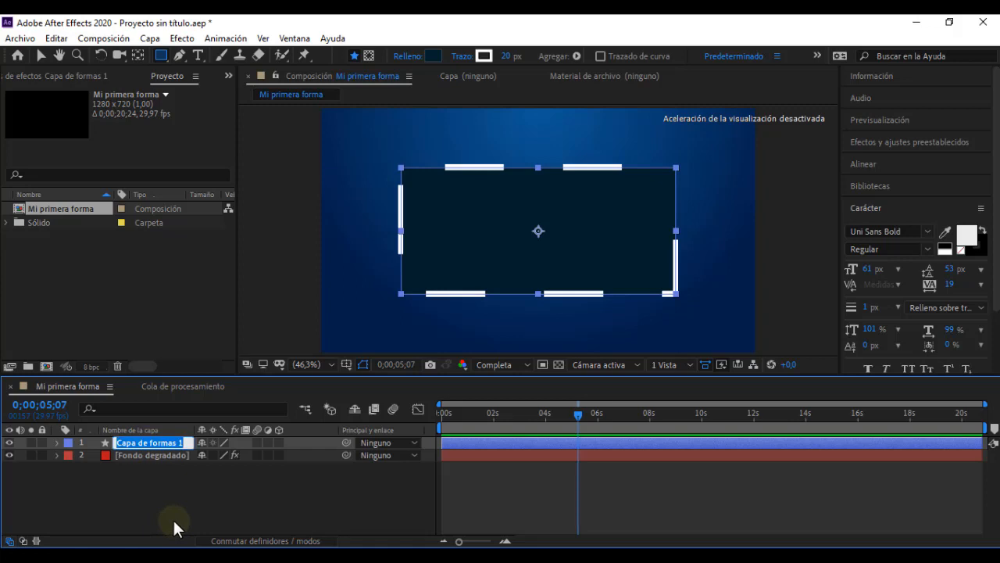
type("Re")
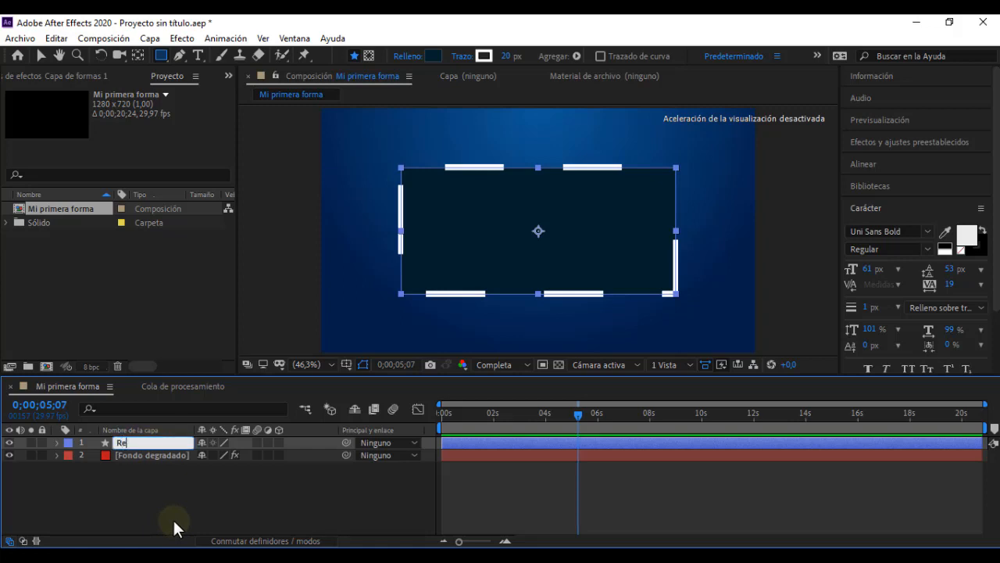
type("ctángulo")
left_click(195, 514)
Step: Add Scale keyframes of 75 × 88 % to the Rectángulo layer at the start and at 0;00;00;20
left_click(130, 446)
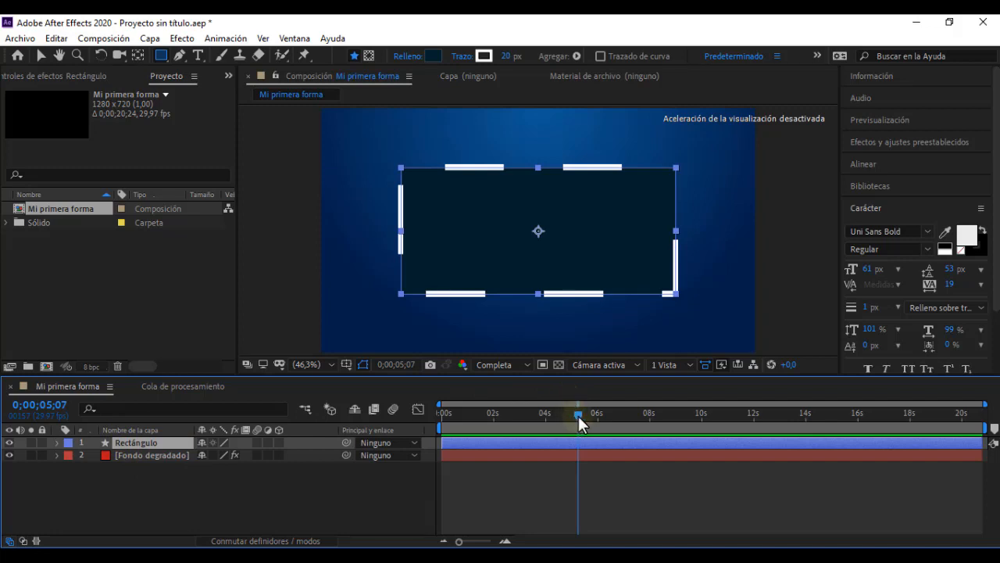
left_click_drag(579, 415, 379, 411)
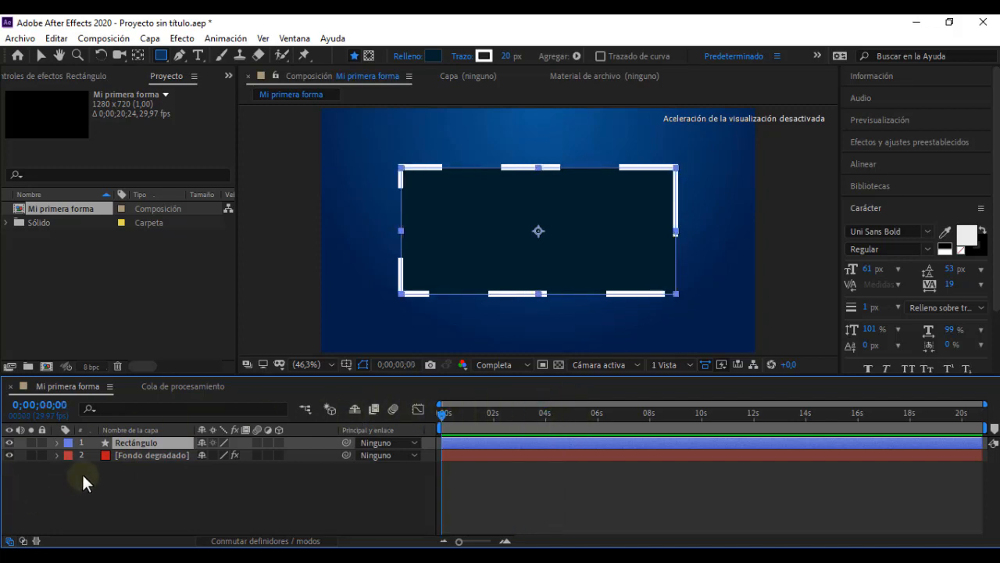
key("s")
left_click(94, 455)
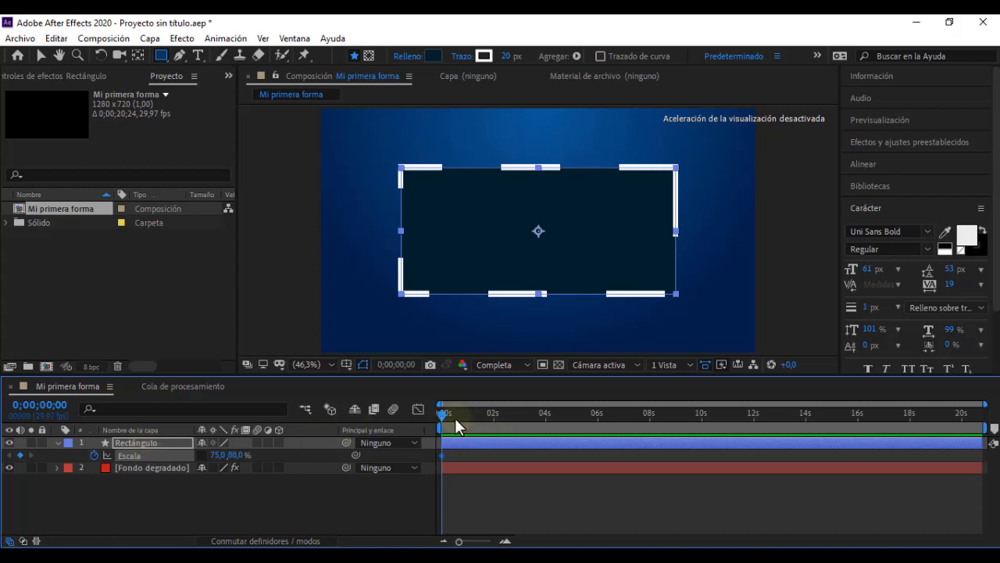
mouse_move(442, 415)
left_mouse_down()
mouse_move(479, 416)
mouse_move(442, 413)
mouse_move(469, 412)
mouse_move(459, 414)
left_mouse_up()
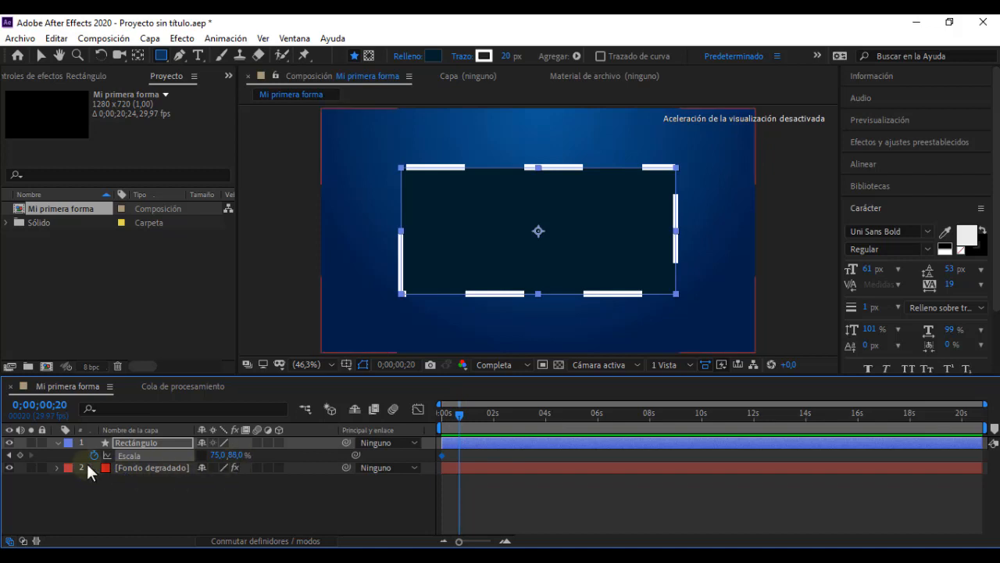
left_click(20, 457)
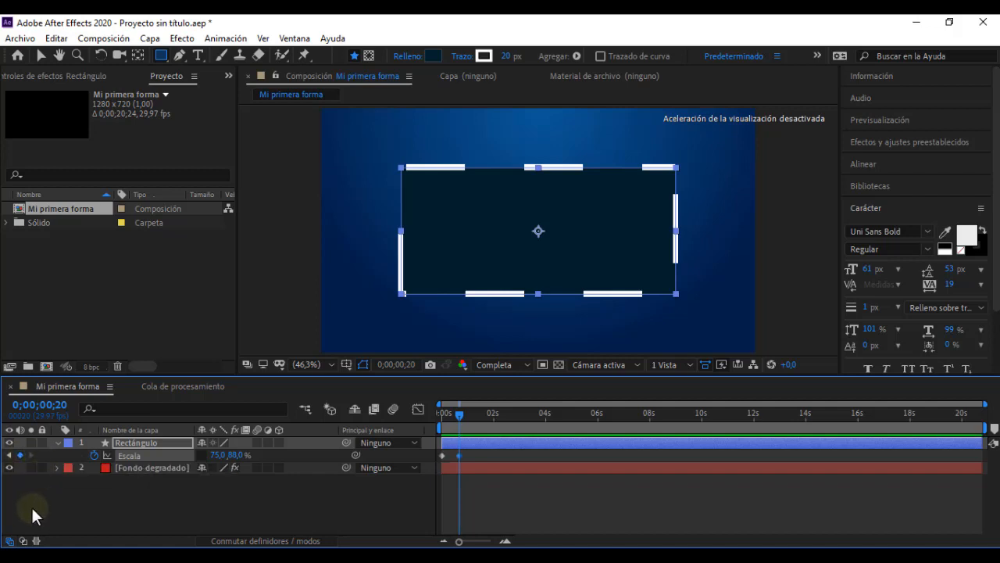
Step: Set the Rectángulo layer's Scale to 0 % with linked proportions at the start of the timeline
key("Home")
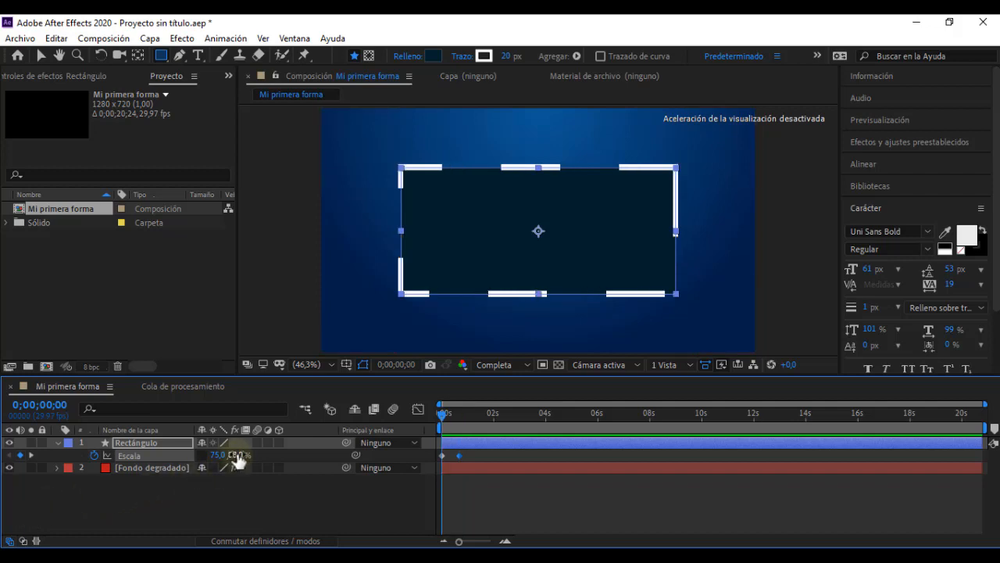
left_click_drag(237, 461, 213, 461)
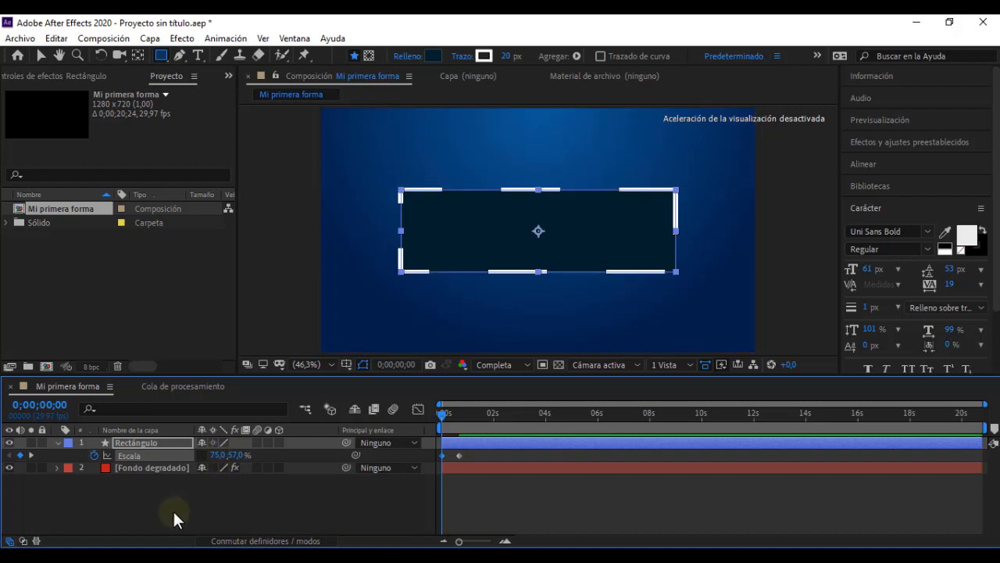
key("ctrl+z")
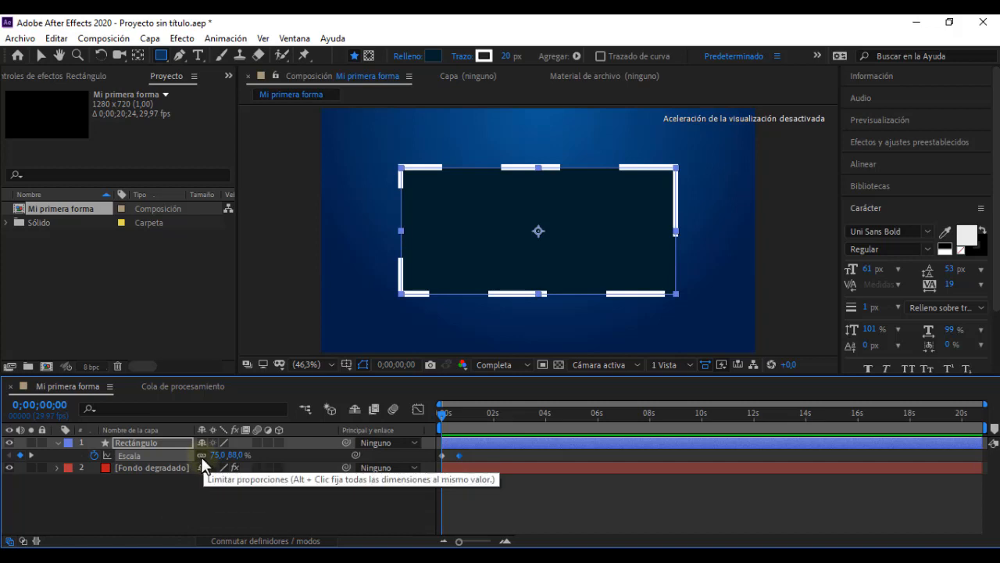
left_click_drag(237, 459, 179, 461)
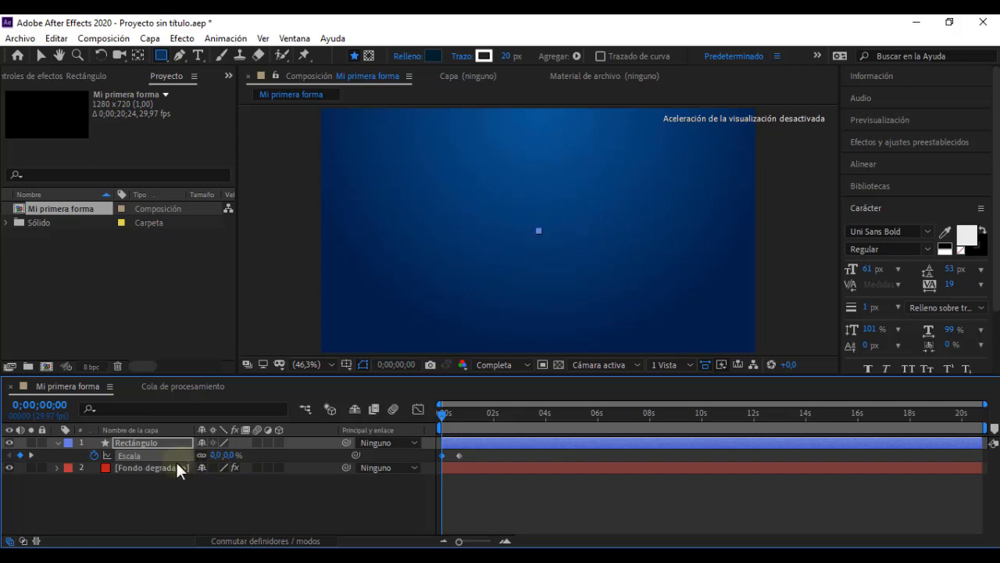
Step: Apply the Desacelerac./Acelerac. suave keyframe assistant to both Scale keyframes of the Rectángulo layer
left_click(243, 499)
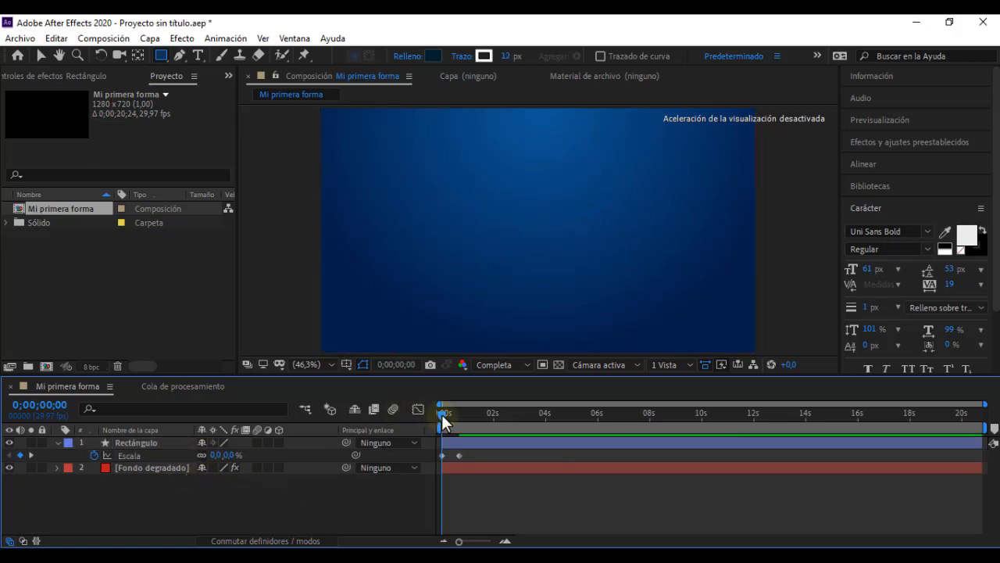
left_click_drag(442, 414, 463, 415)
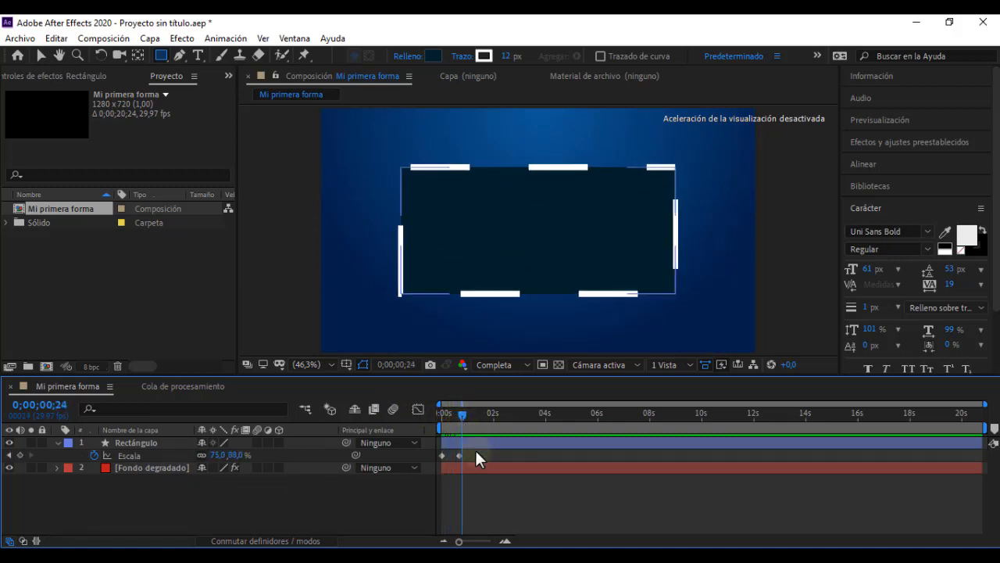
left_click_drag(471, 452, 440, 458)
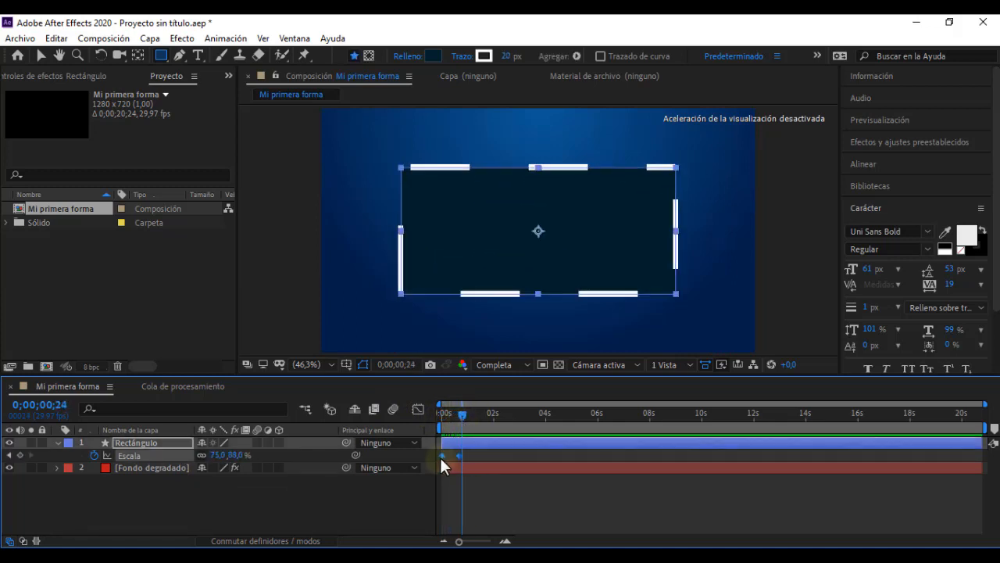
right_click(442, 456)
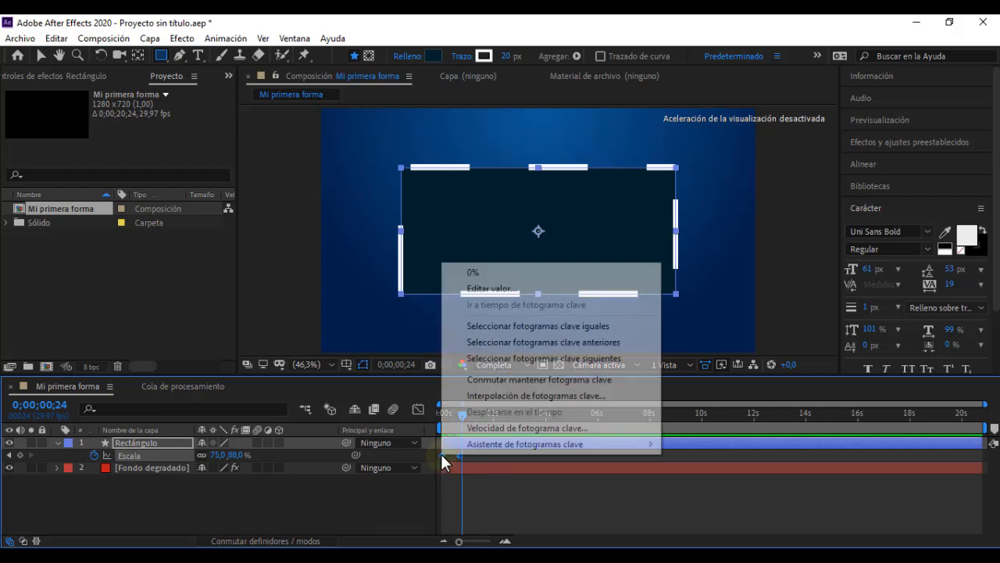
mouse_move(622, 439)
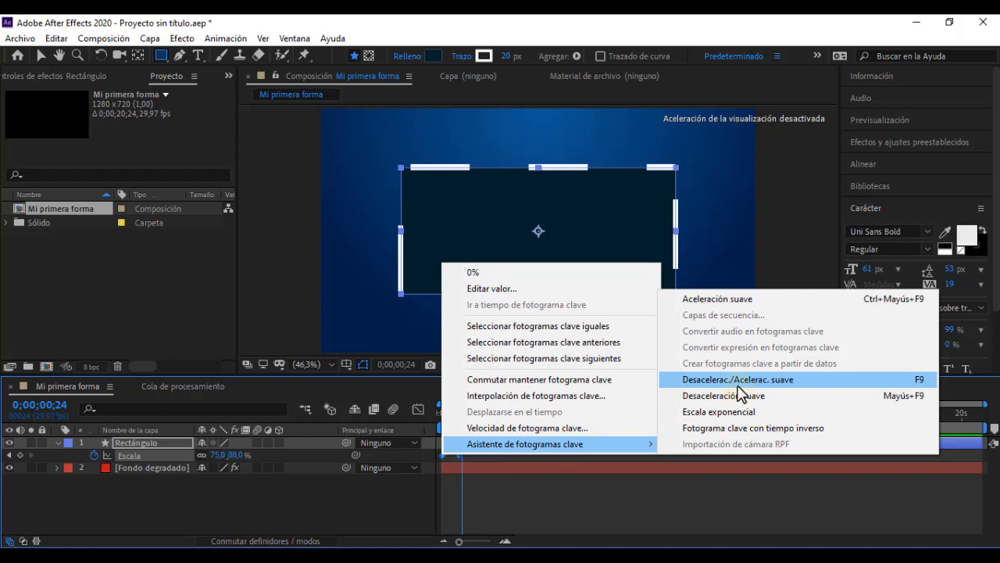
left_click(737, 381)
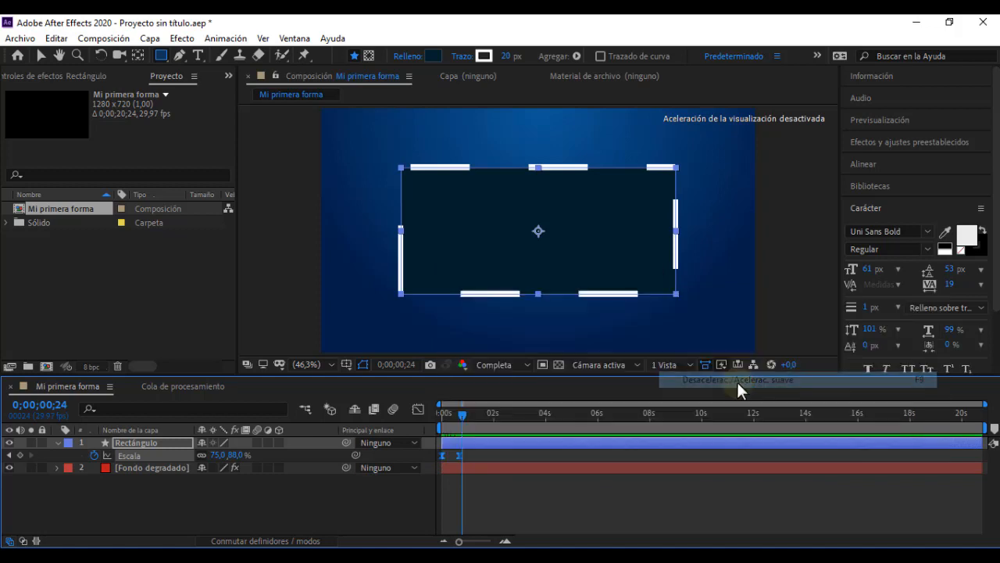
Step: Play the composition from the start to examine the rectangle's eased scale-in
left_click_drag(461, 420, 443, 416)
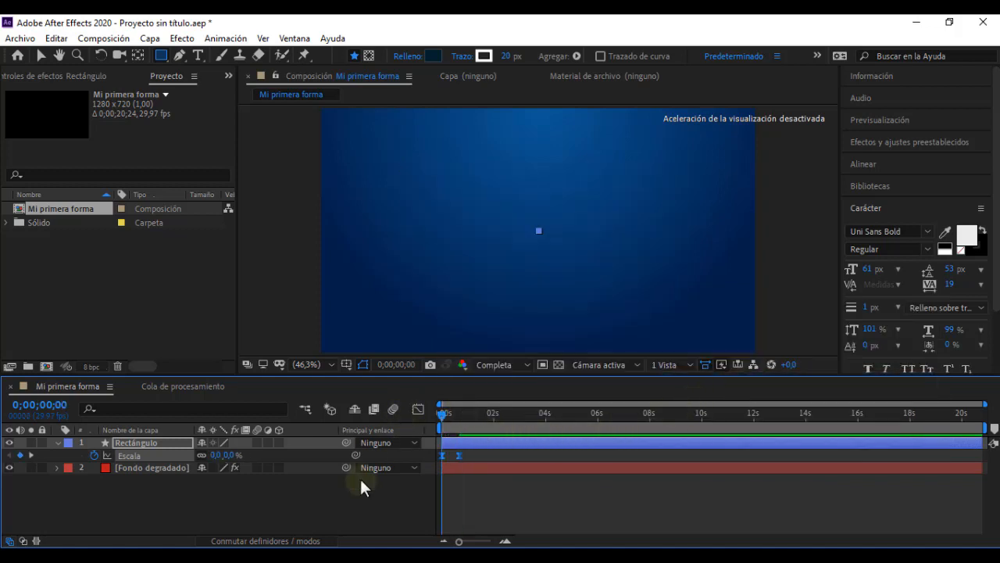
key("space")
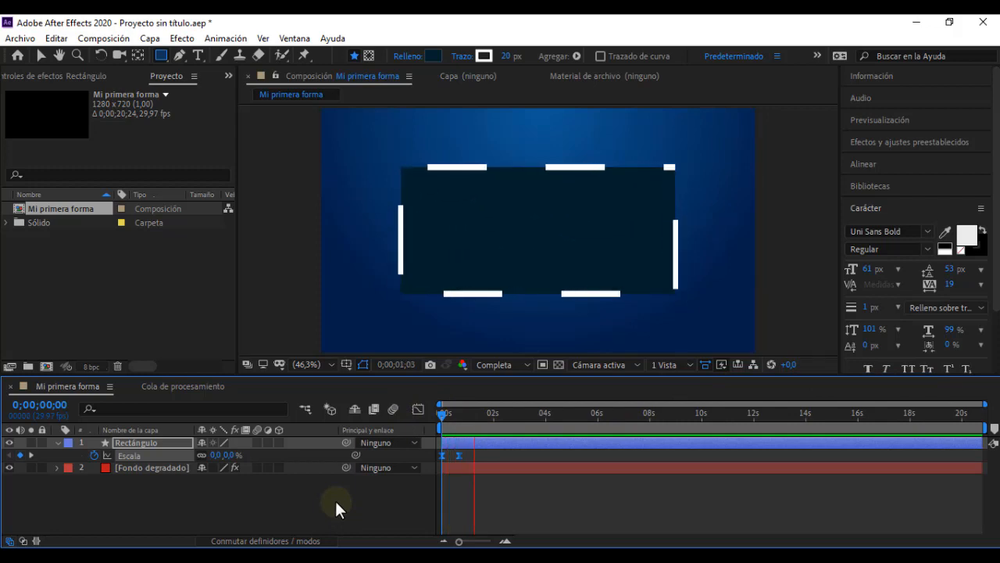
key("space")
left_click_drag(456, 419, 376, 436)
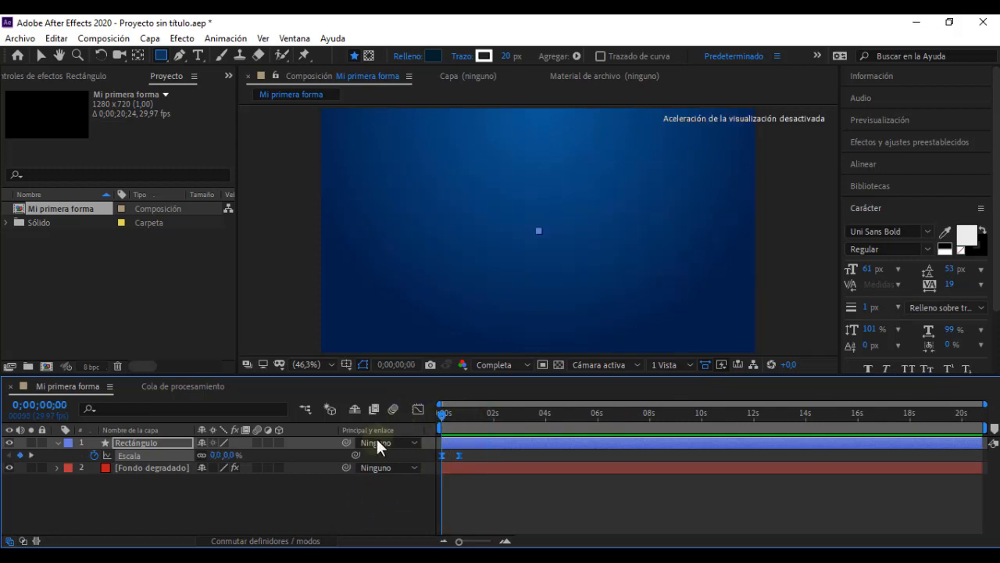
key("space")
key("space")
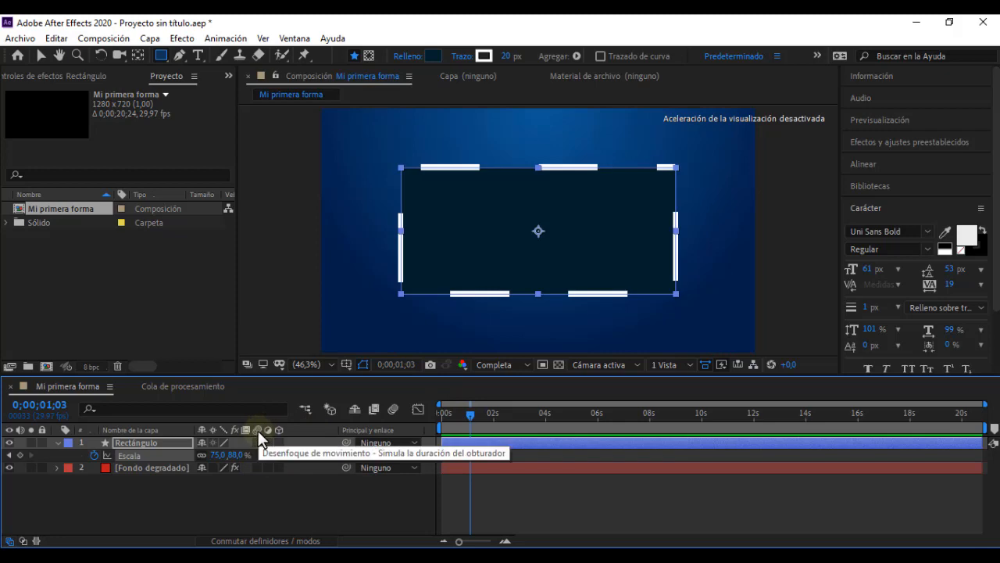
Step: Switch to "Video leccion 05" to examine the motion blur during the rectangle's entrance, and return to After Effects
key("alt+Tab")
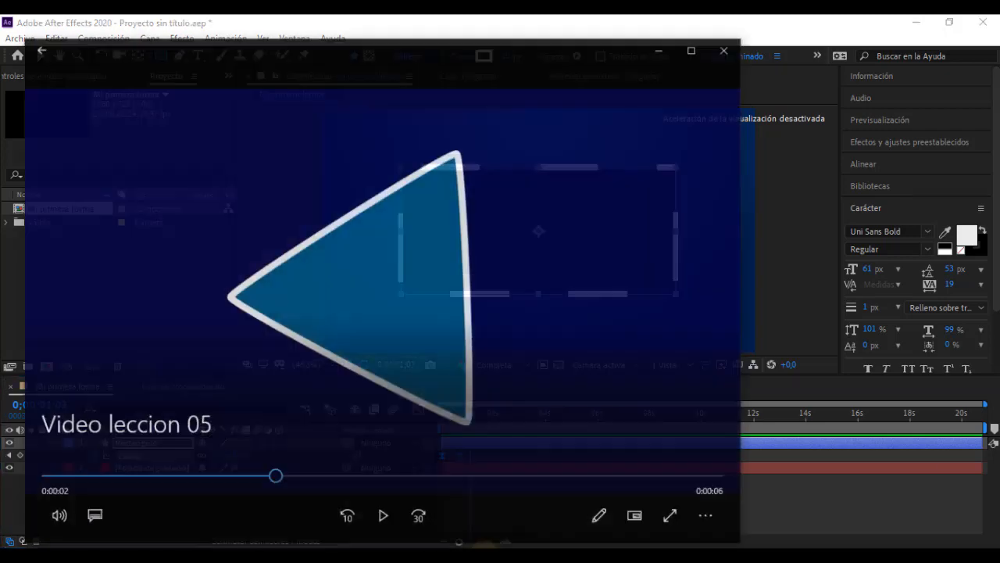
left_click(44, 470)
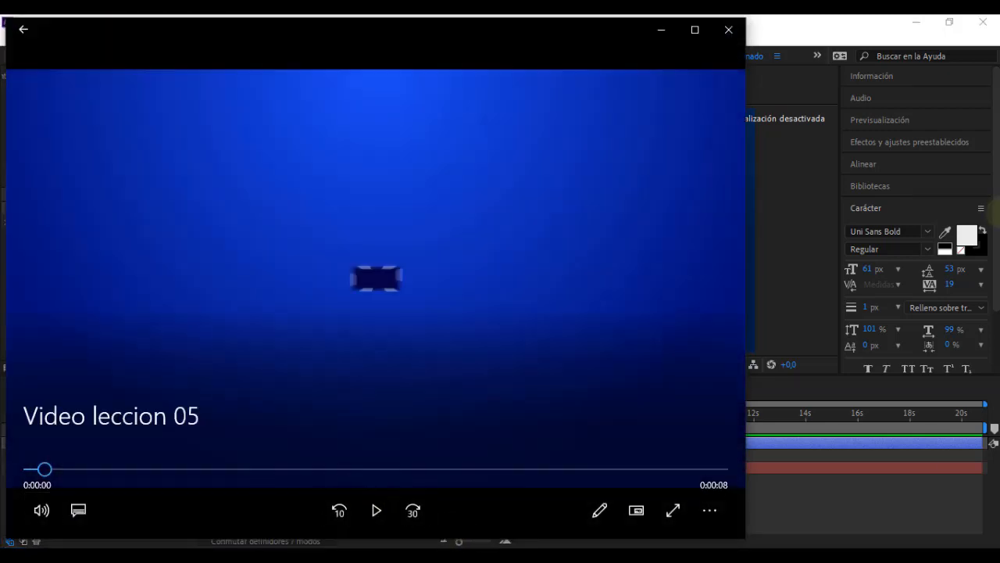
left_click(999, 213)
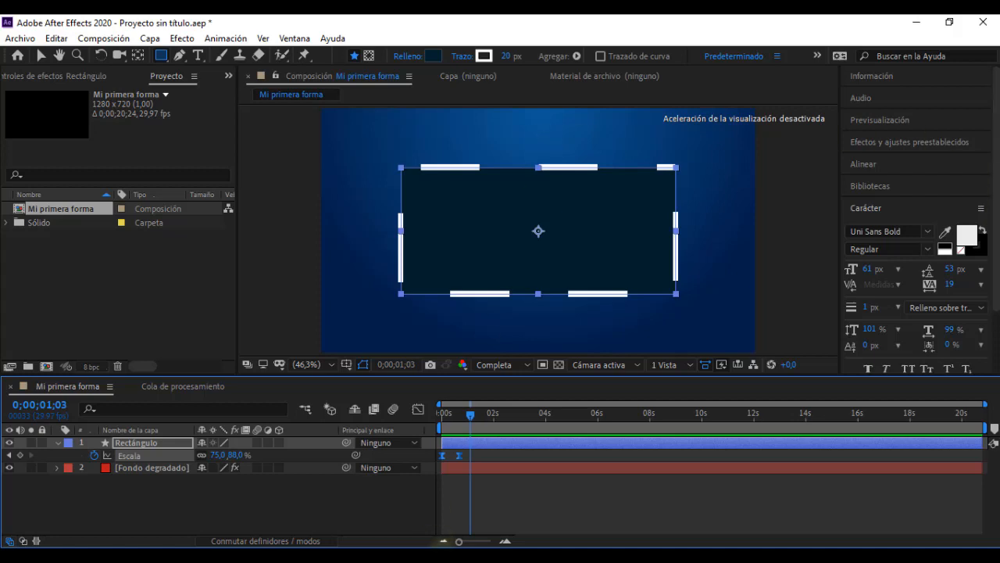
key("alt+Tab")
left_click(379, 512)
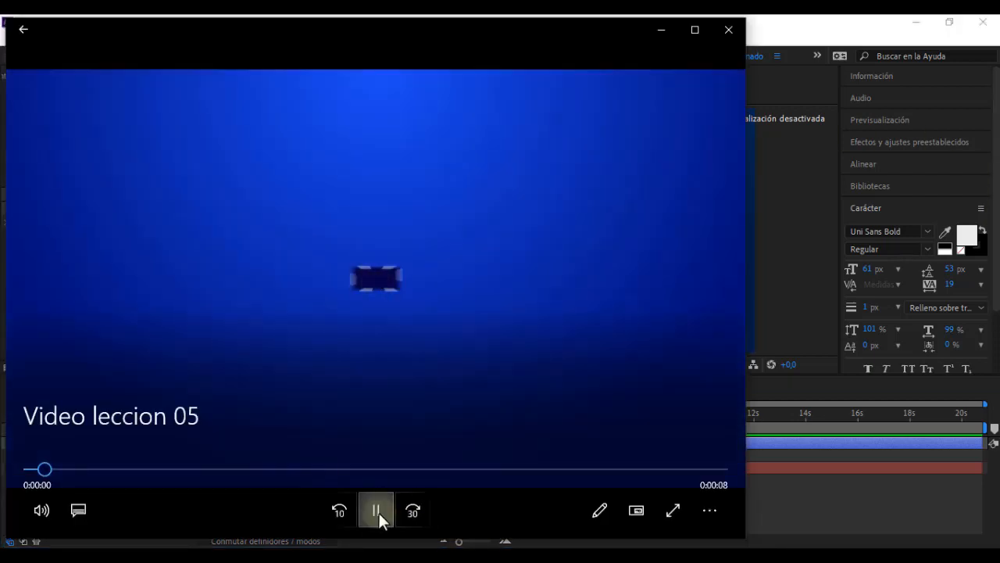
left_click(378, 511)
left_click_drag(79, 469, 59, 468)
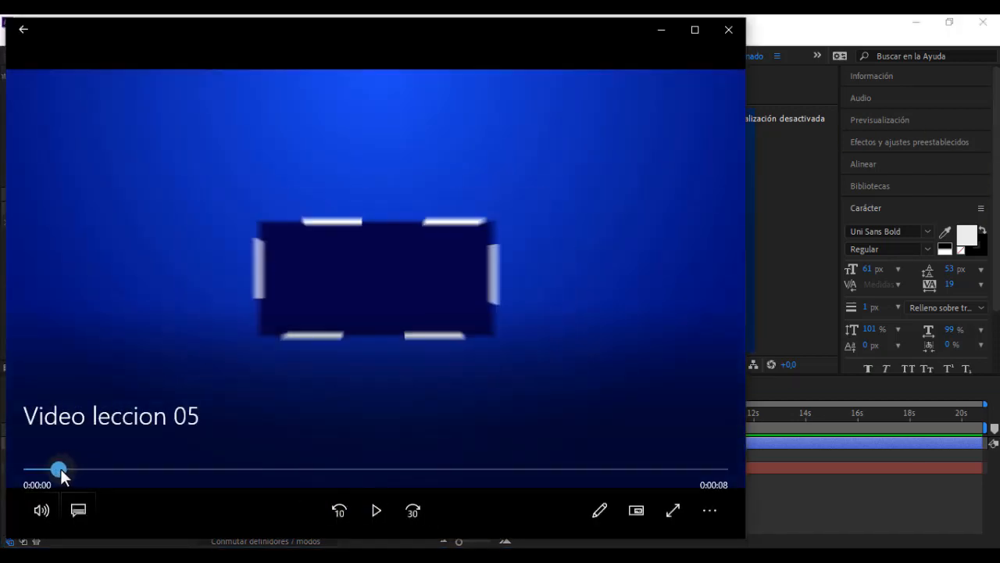
left_click(658, 31)
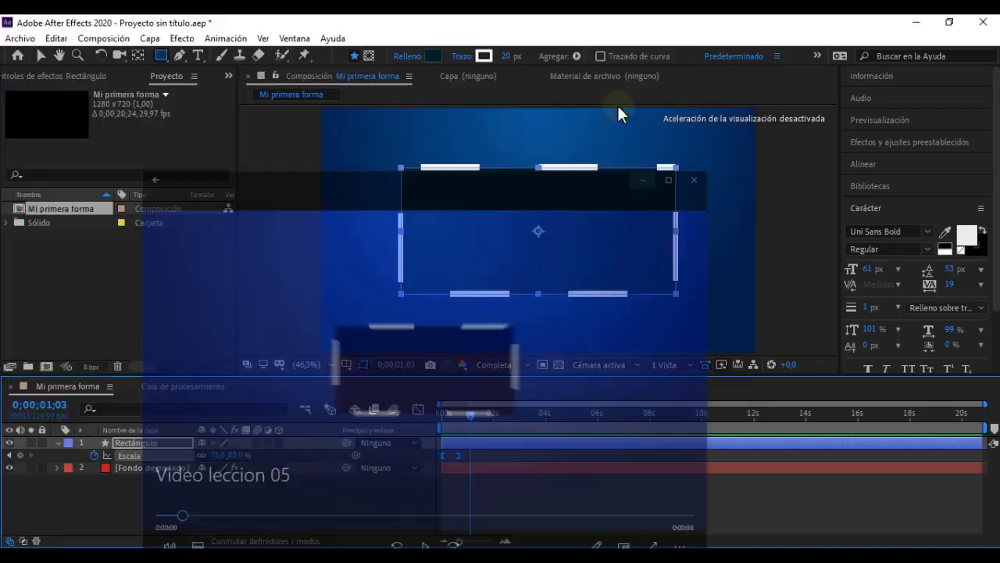
Step: Enable motion blur for the Rectángulo layer and the composition, and check it partway through the scale-in
left_click(255, 442)
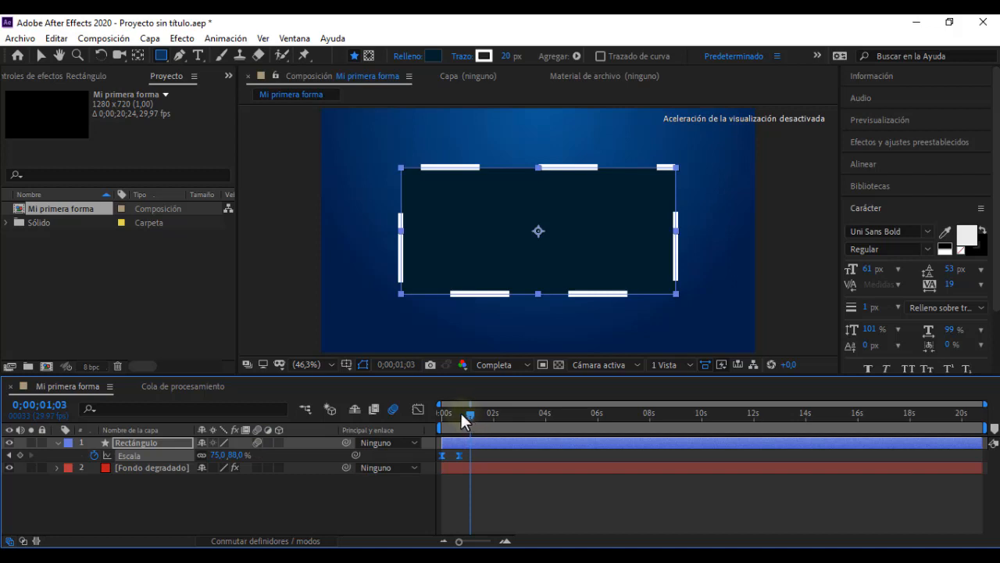
left_click_drag(461, 415, 449, 415)
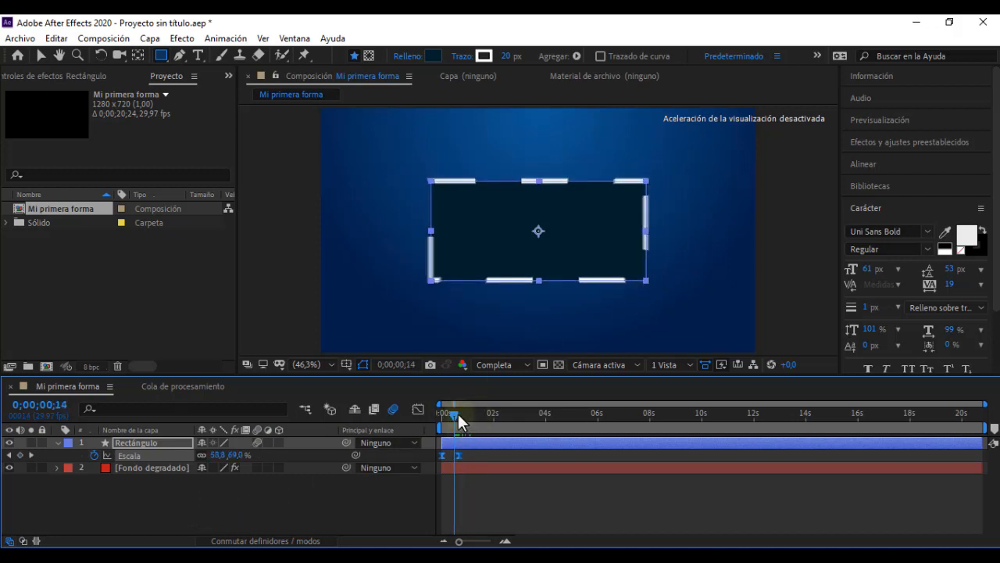
Step: Set the Rectángulo layer's Scale to 153,4 × 180 % at 0;00;02;00 and preview the animation from the start
left_click_drag(456, 413, 494, 421)
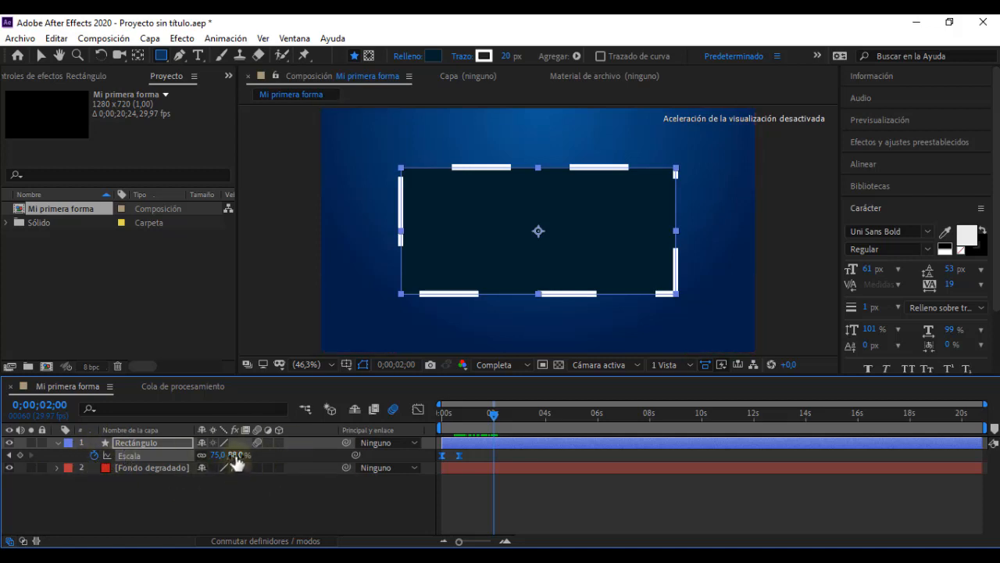
left_click_drag(235, 461, 306, 457)
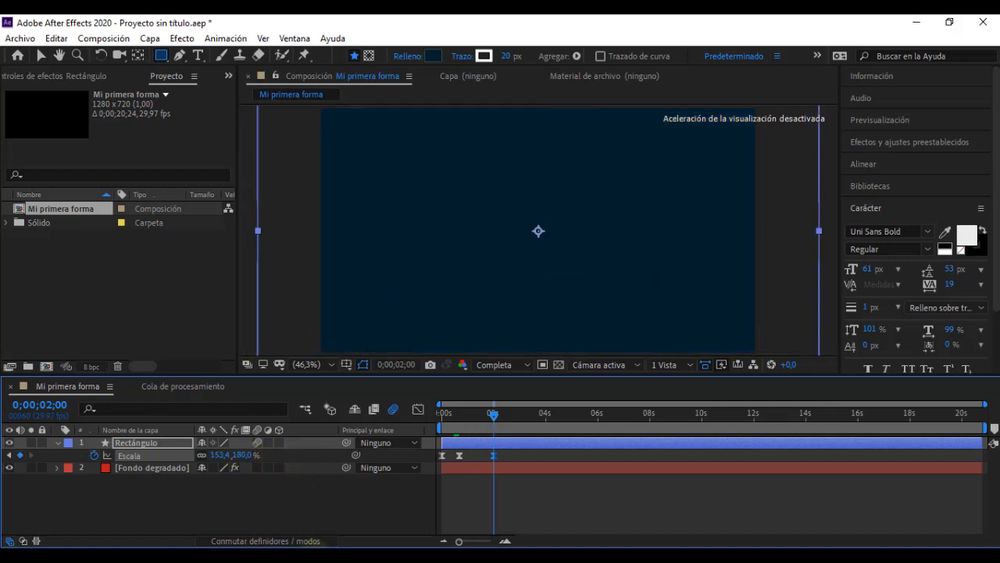
left_click_drag(494, 418, 360, 430)
left_click(345, 486)
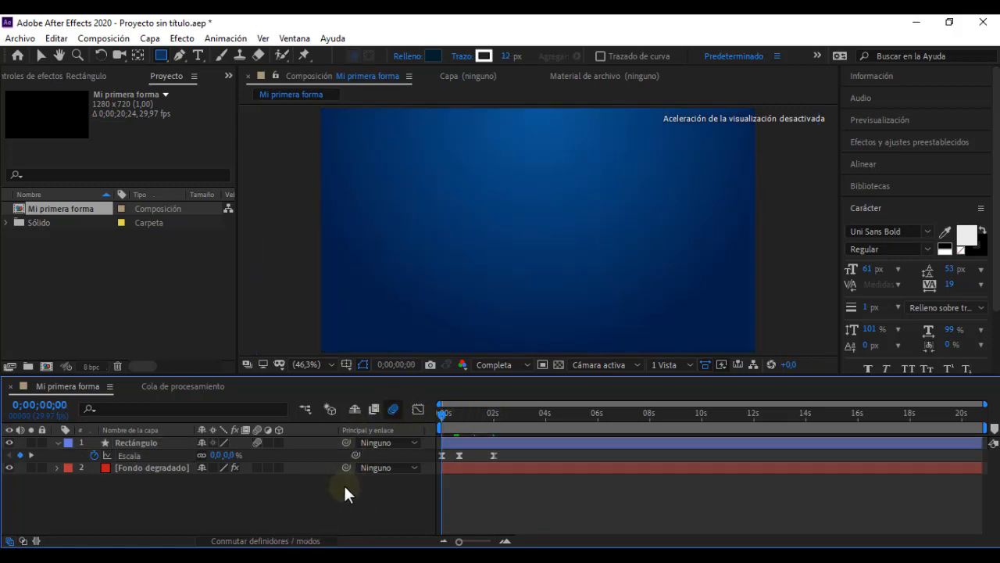
key("space")
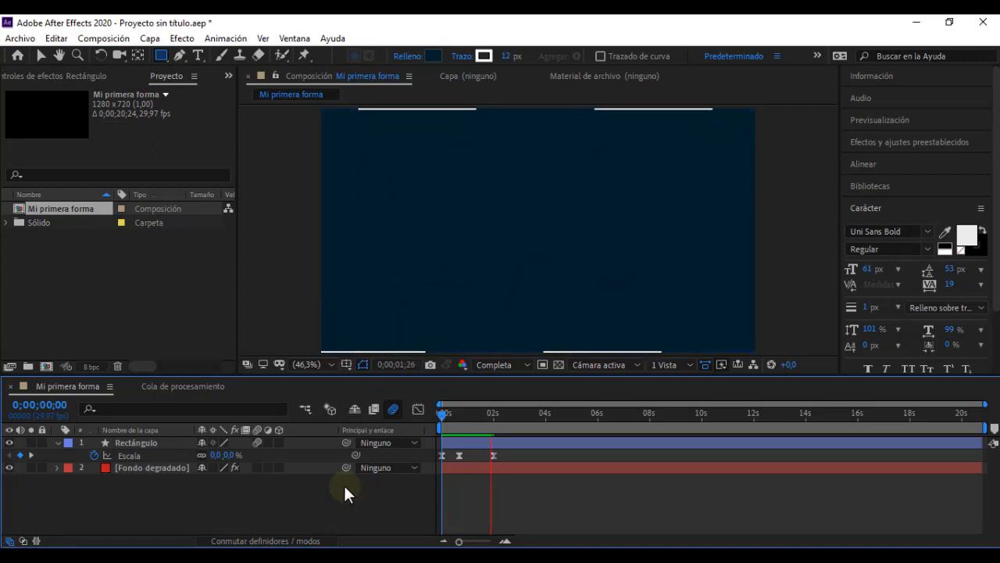
key("space")
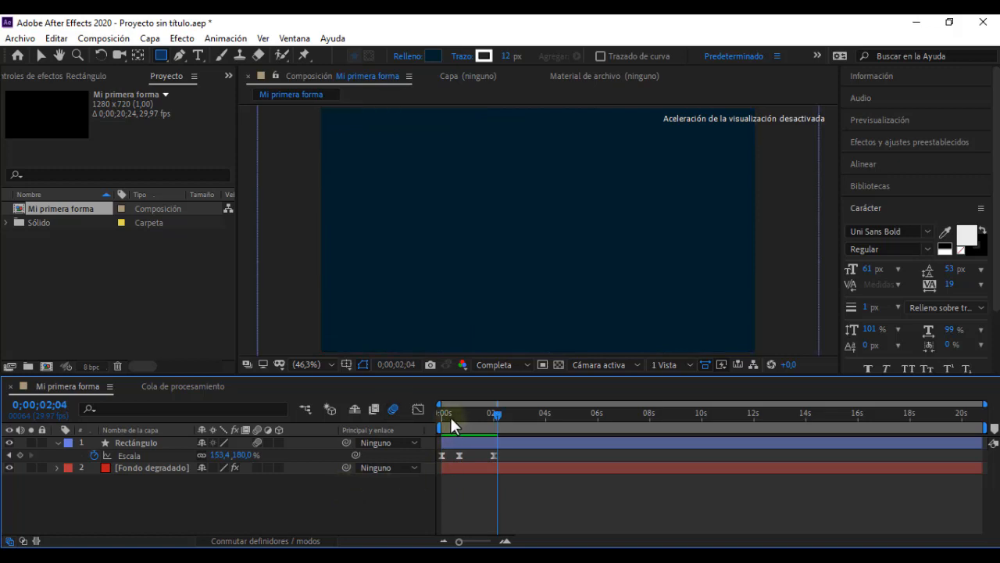
mouse_move(450, 415)
left_mouse_down()
mouse_move(440, 414)
mouse_move(448, 415)
left_mouse_up()
left_click_drag(452, 417, 494, 418)
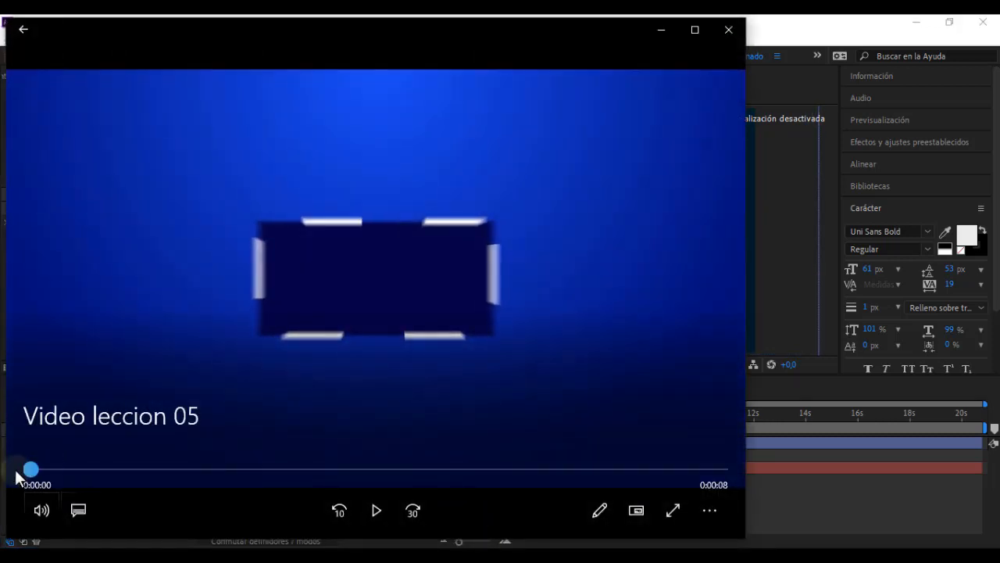
Step: Play "Video leccion 05" to examine when the rectangle expands to fill the frame, and return to After Effects
left_click(376, 512)
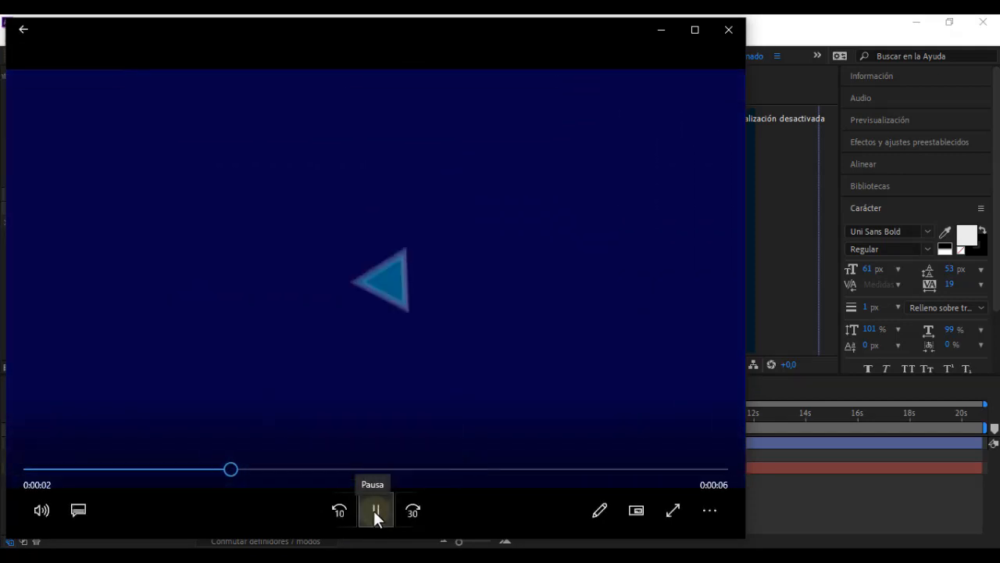
left_click(375, 512)
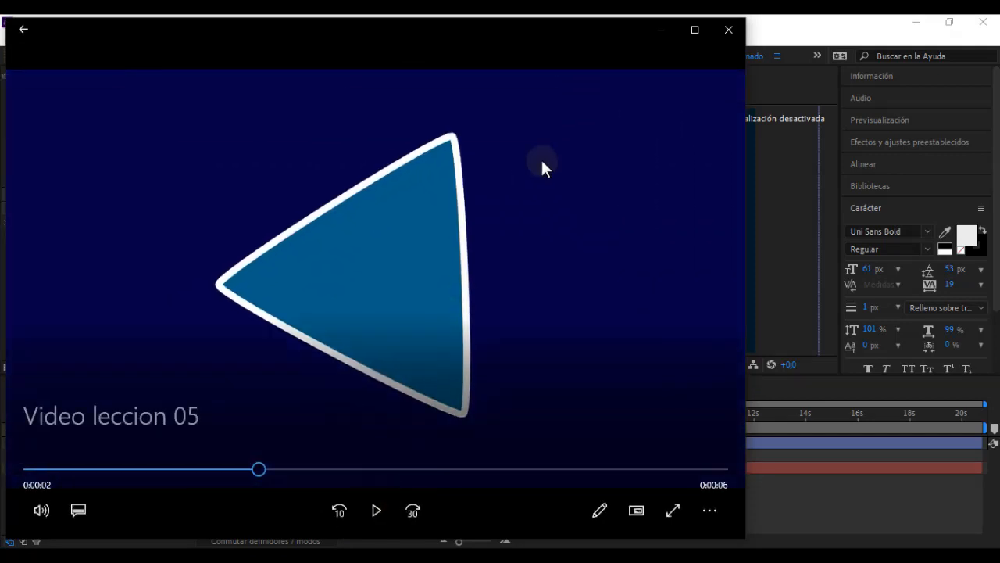
left_click(662, 29)
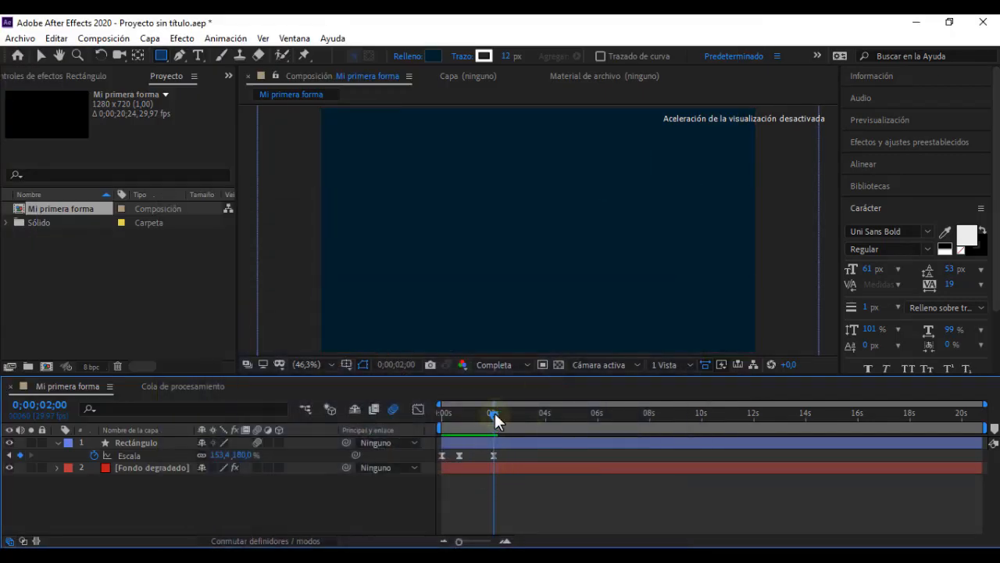
Step: Replace the Rectángulo layer's Scale keyframe at 0;00;02;00 with a keyframe of 75 × 88 %
left_click_drag(493, 414, 460, 413)
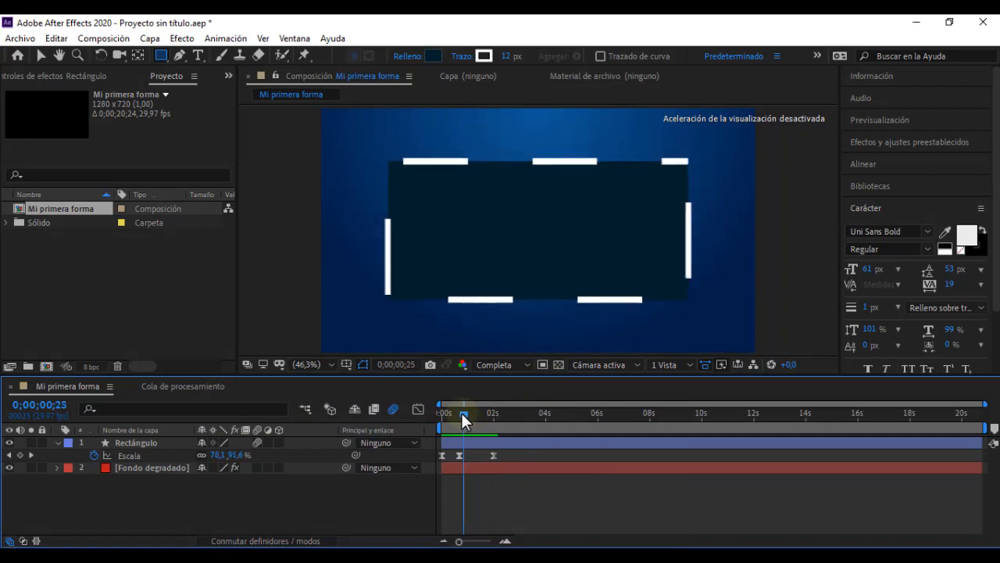
left_click(494, 454)
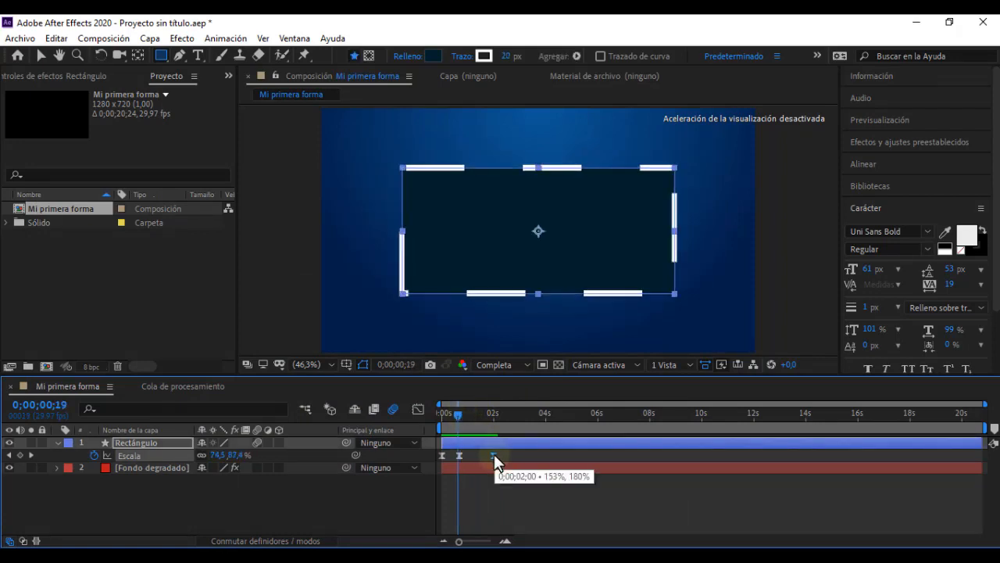
key("Delete")
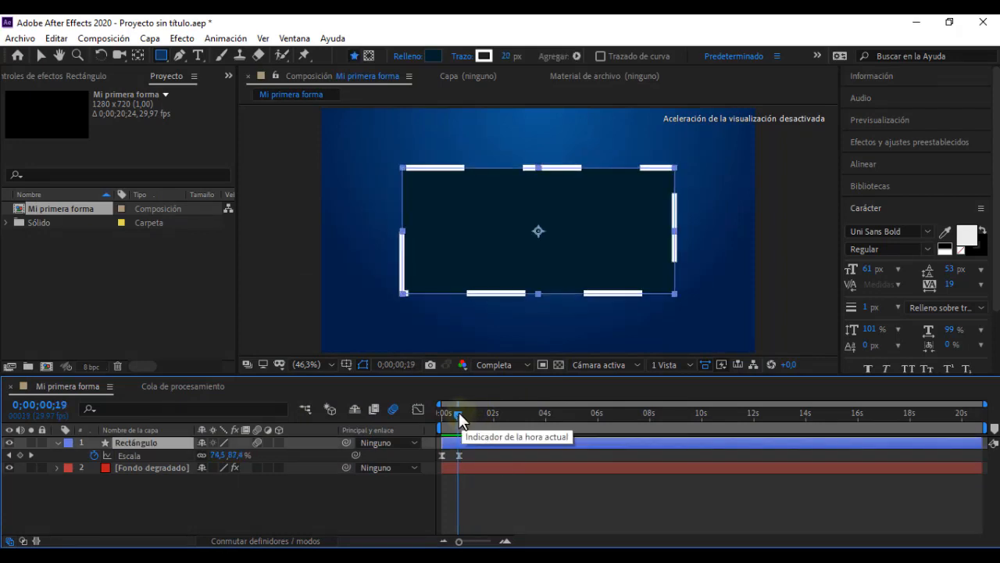
mouse_move(458, 412)
left_mouse_down()
mouse_move(449, 413)
mouse_move(497, 422)
left_mouse_up()
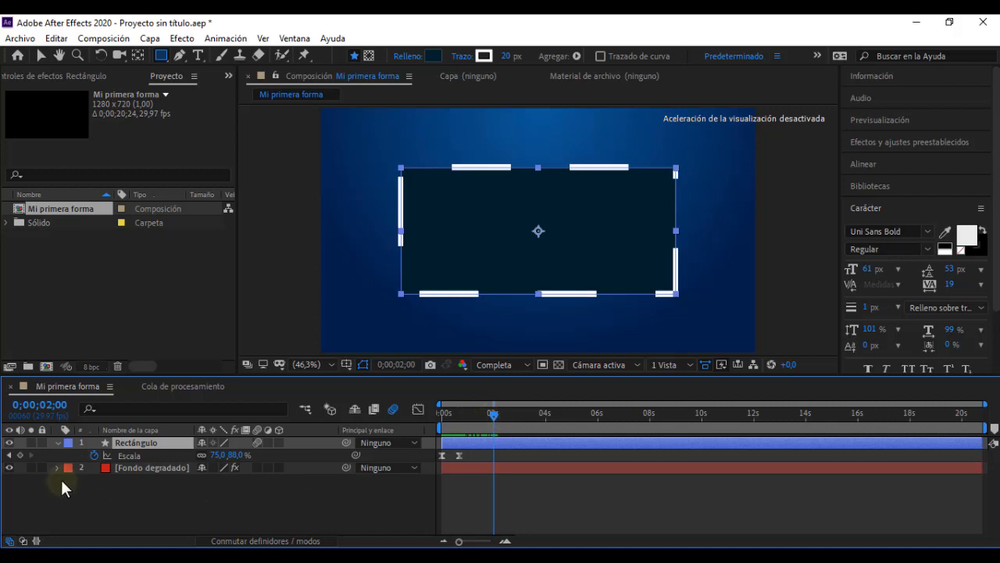
left_click(19, 456)
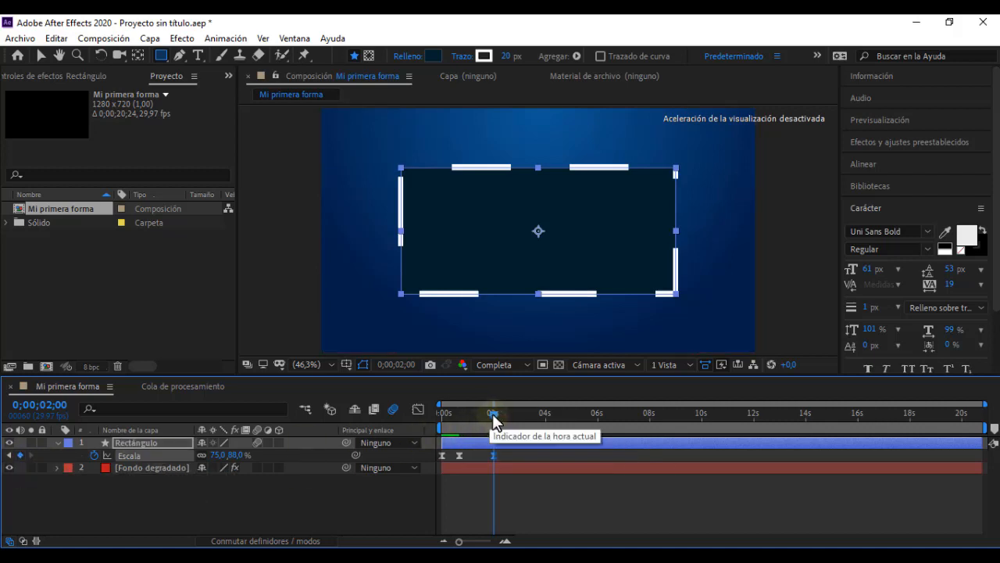
Step: Set the Rectángulo layer's Scale to 161,9 × 190 % at 0;00;02;10 and preview the animation from the start
left_click_drag(493, 421, 503, 422)
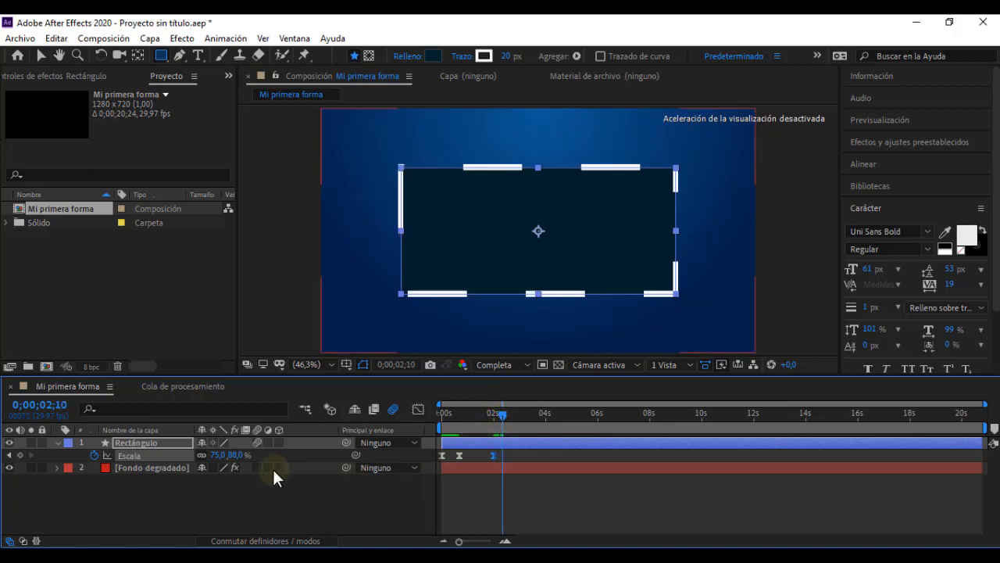
left_click_drag(232, 457, 514, 461)
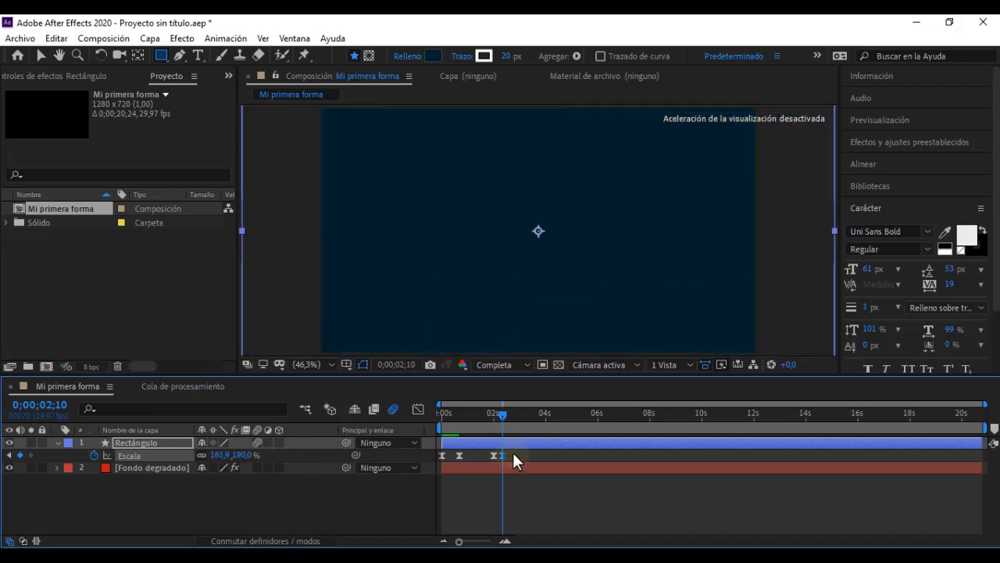
mouse_move(502, 416)
left_mouse_down()
mouse_move(434, 407)
mouse_move(504, 418)
left_mouse_up()
key("Home")
key("space")
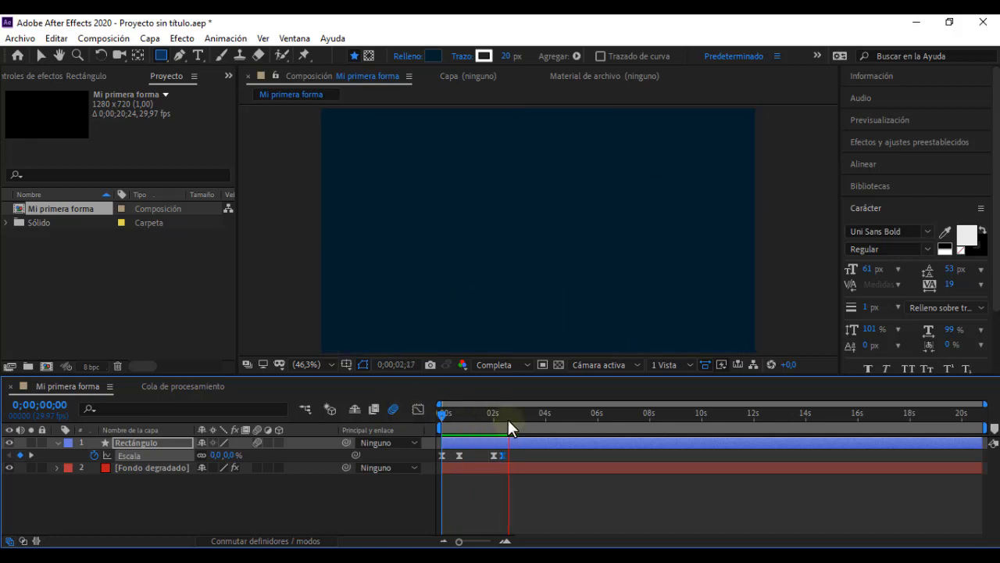
Step: Replay the rectangle animation, examine the triangle around 0:00:02 in "Video leccion 05", and return to After Effects
key("space")
key("space")
key("space")
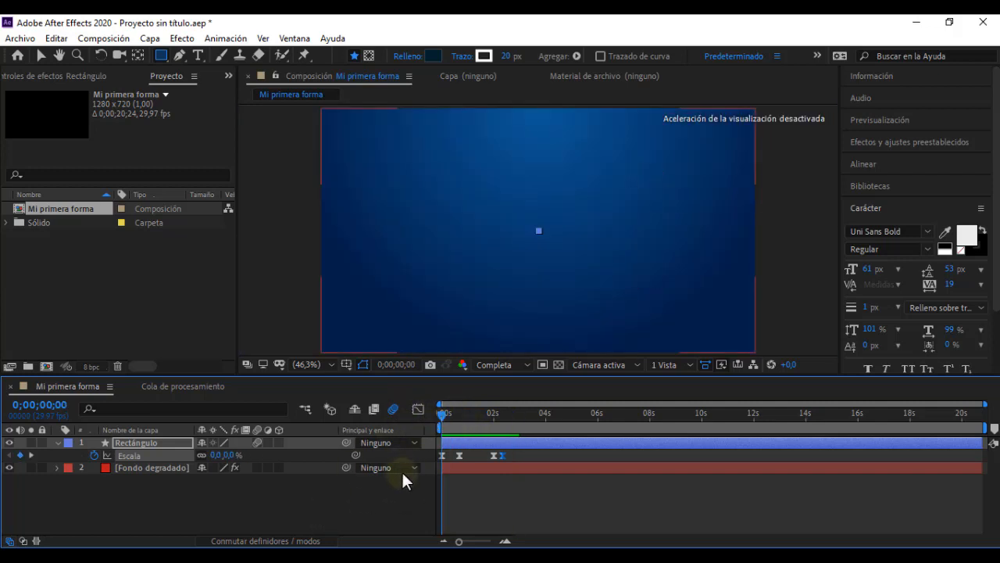
key("space")
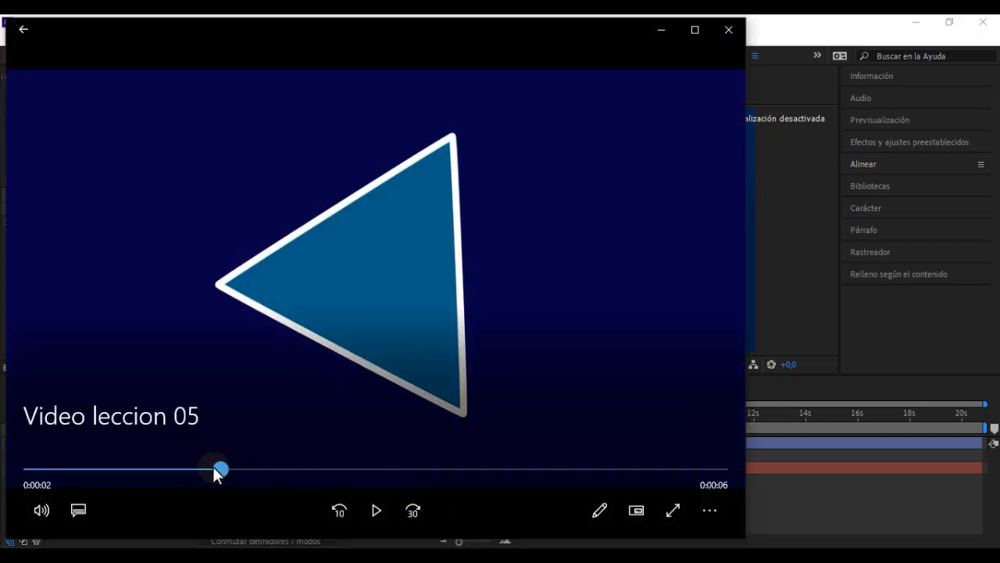
left_click_drag(214, 469, 243, 467)
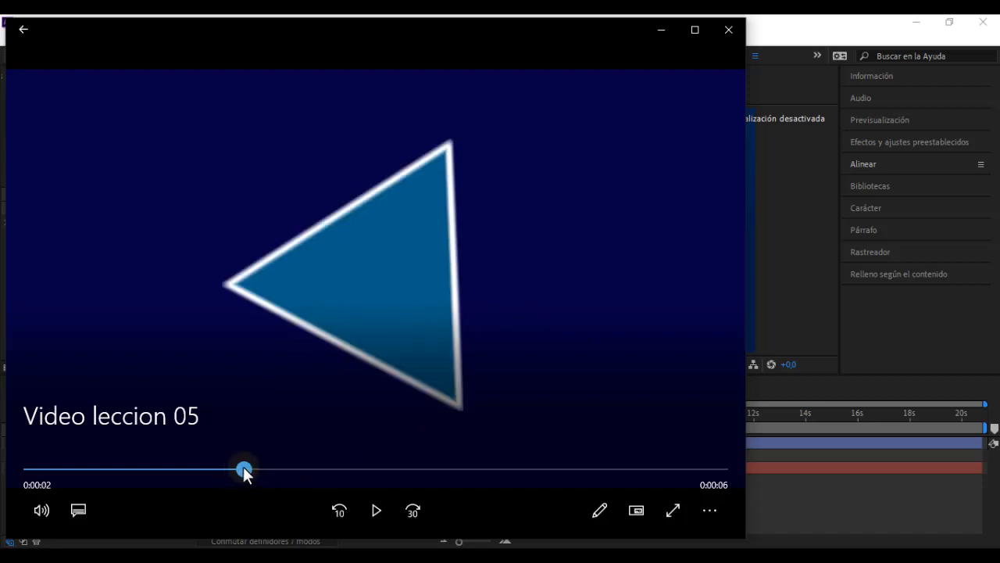
left_click(660, 30)
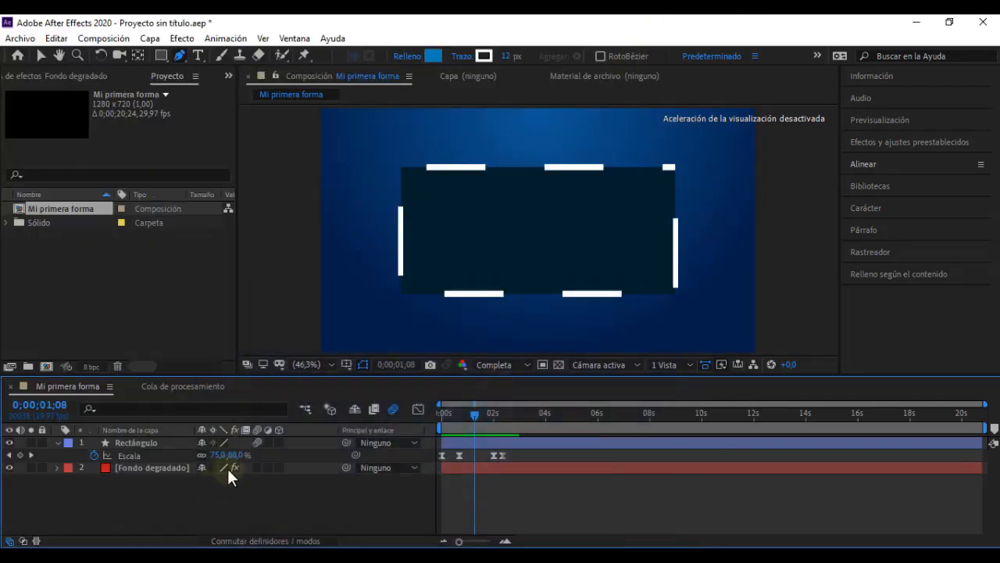
Step: At 0;00;02;14, draw a blue pentagon with a 12 px white stroke on a new shape layer using the Polygon tool
left_click_drag(474, 417, 505, 417)
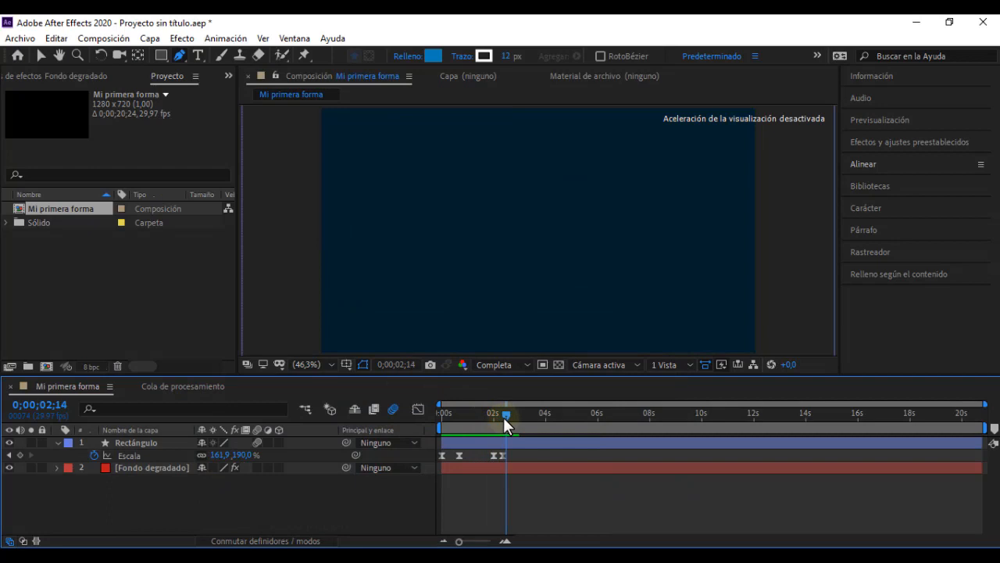
left_click(163, 57)
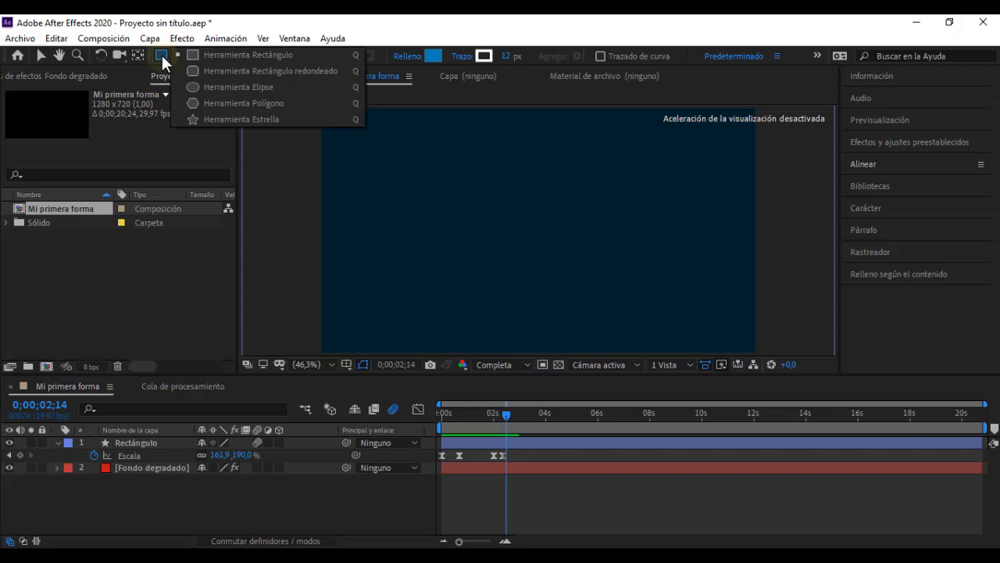
left_click(245, 106)
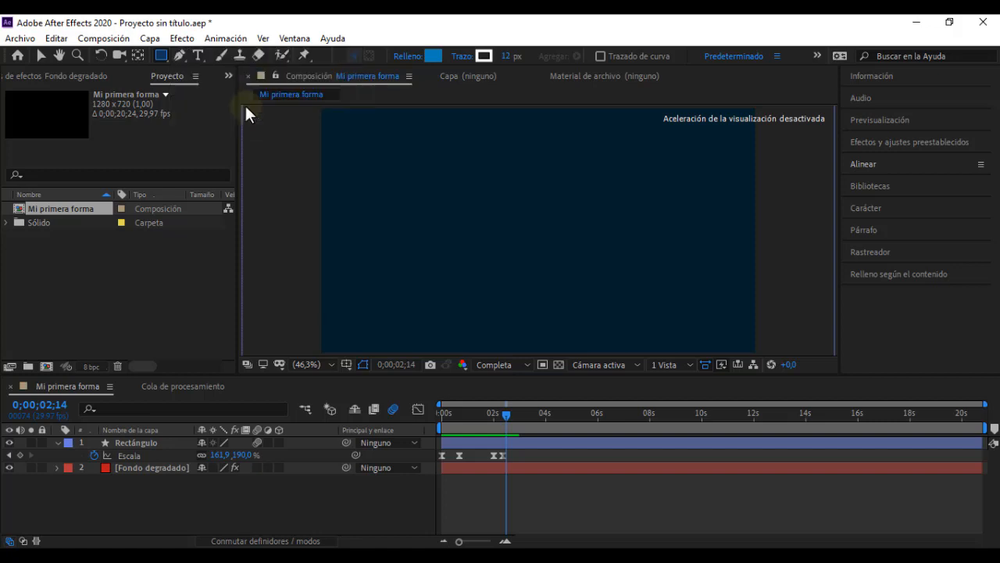
left_click(169, 498)
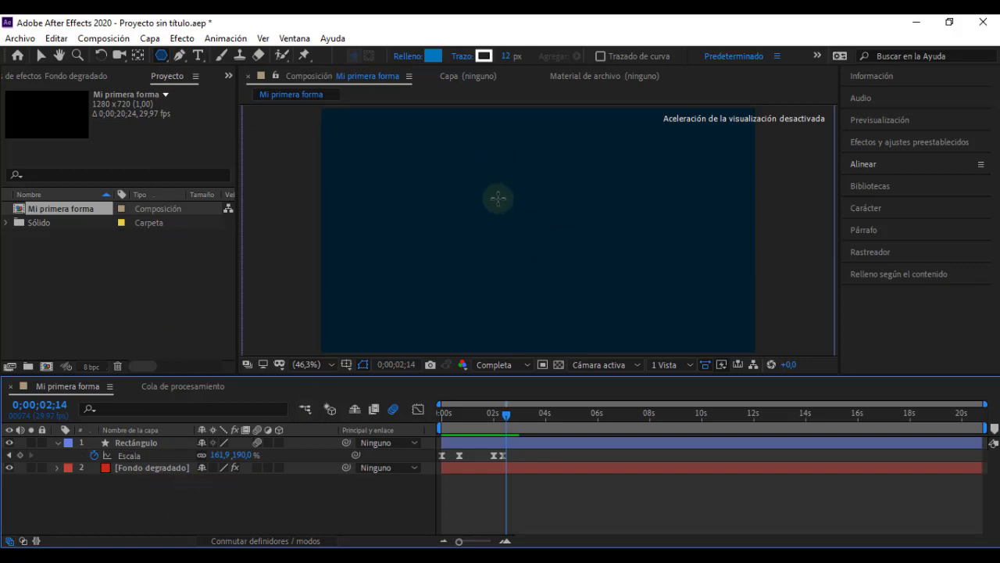
mouse_move(538, 230)
left_mouse_down()
mouse_move(602, 277)
mouse_move(538, 236)
left_mouse_up()
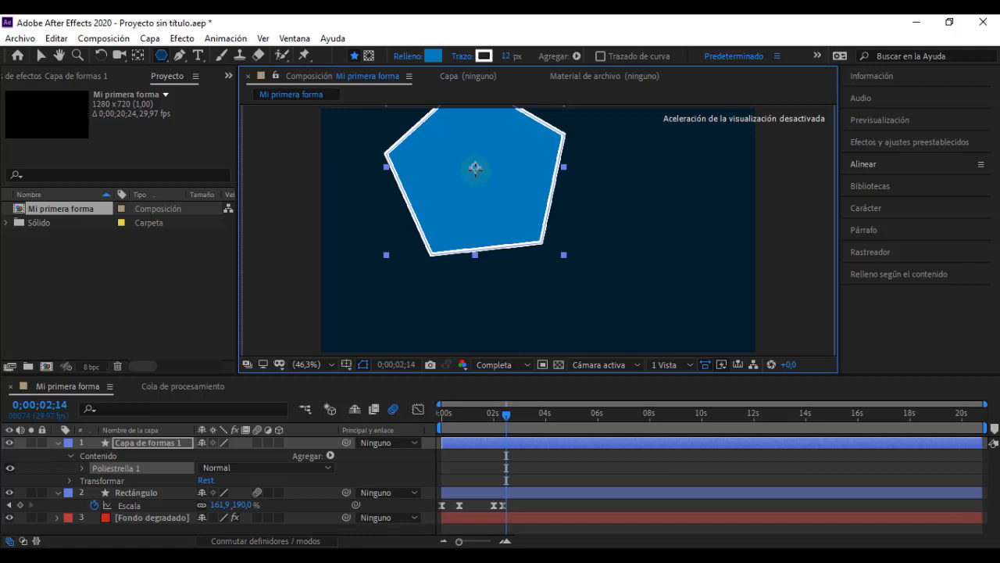
Step: Align the pentagon layer to the horizontal and vertical centre of the composition
key("ctrl+Home")
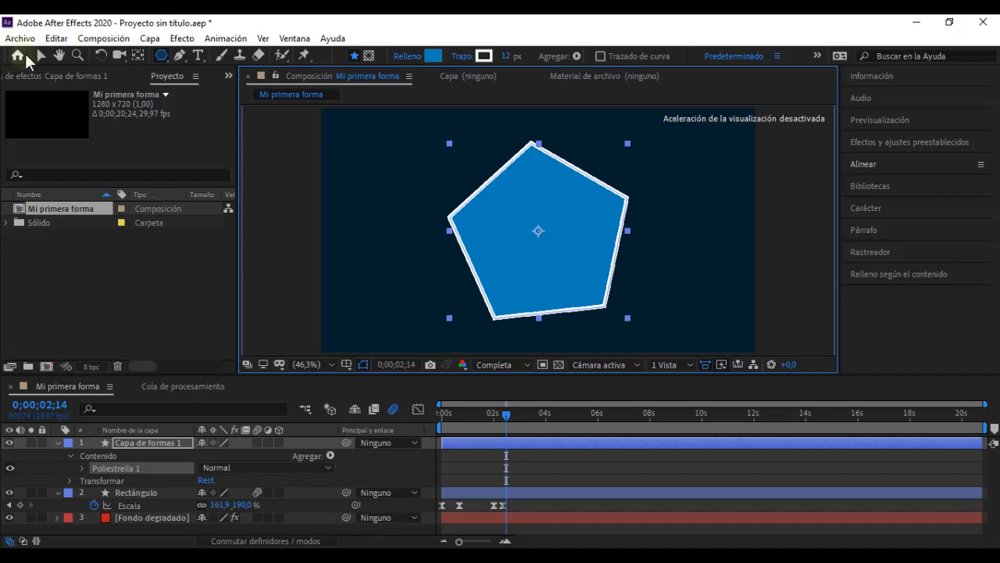
key("ctrl+z")
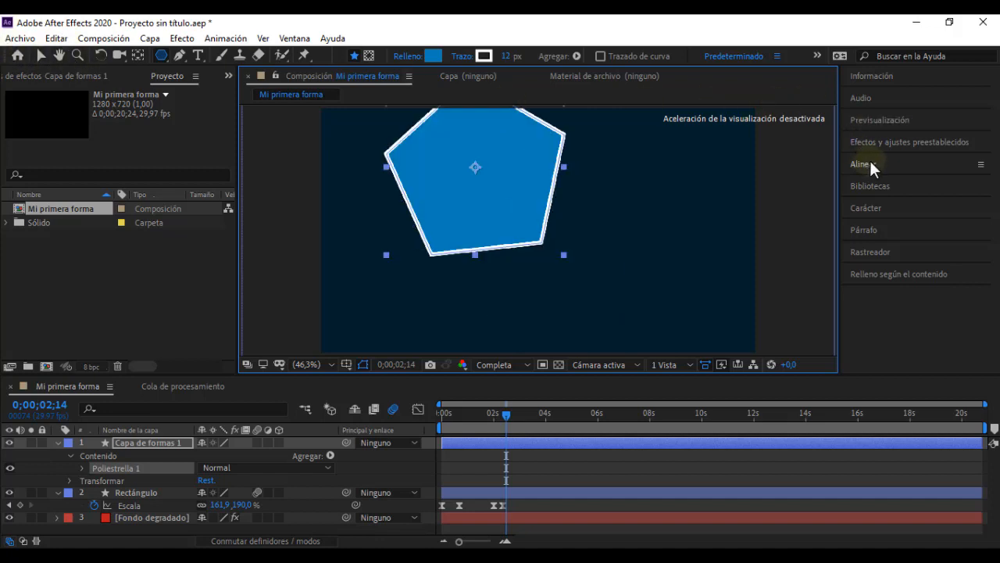
left_click(872, 163)
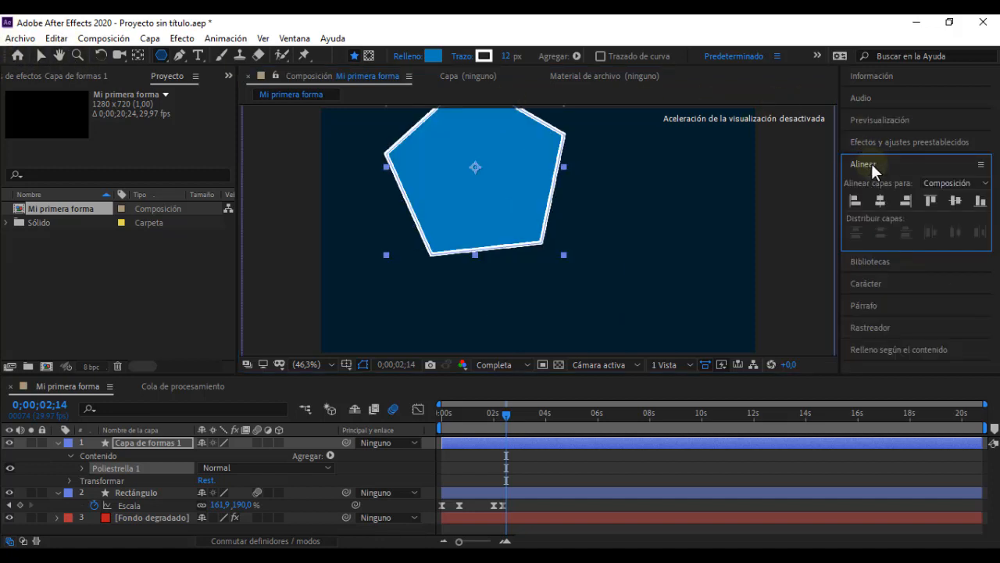
left_click(880, 201)
left_click(954, 201)
left_click(903, 162)
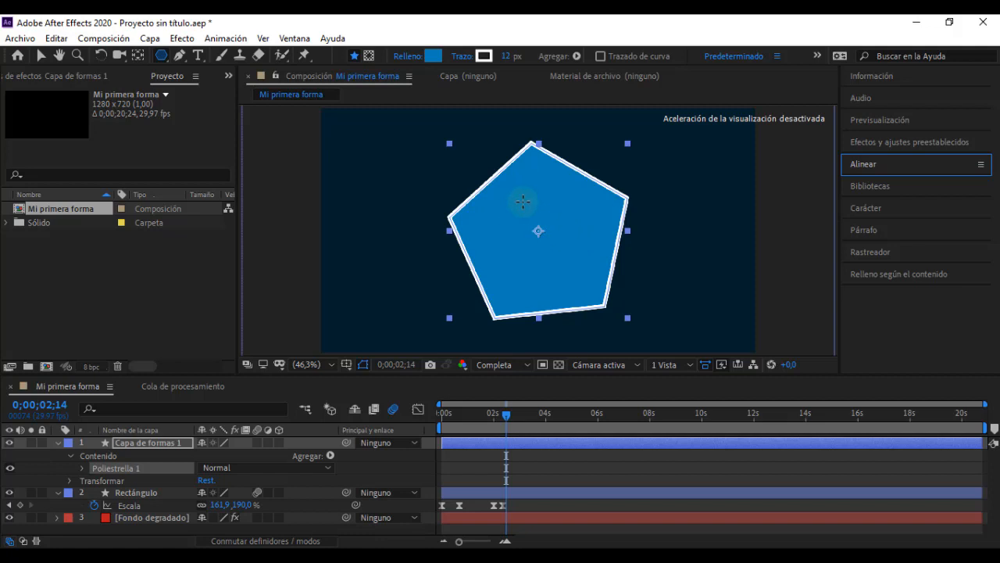
Step: Set the pentagon's fill colour to 0280BB and compare the shape with the triangle in "Video leccion 05"
left_click(429, 55)
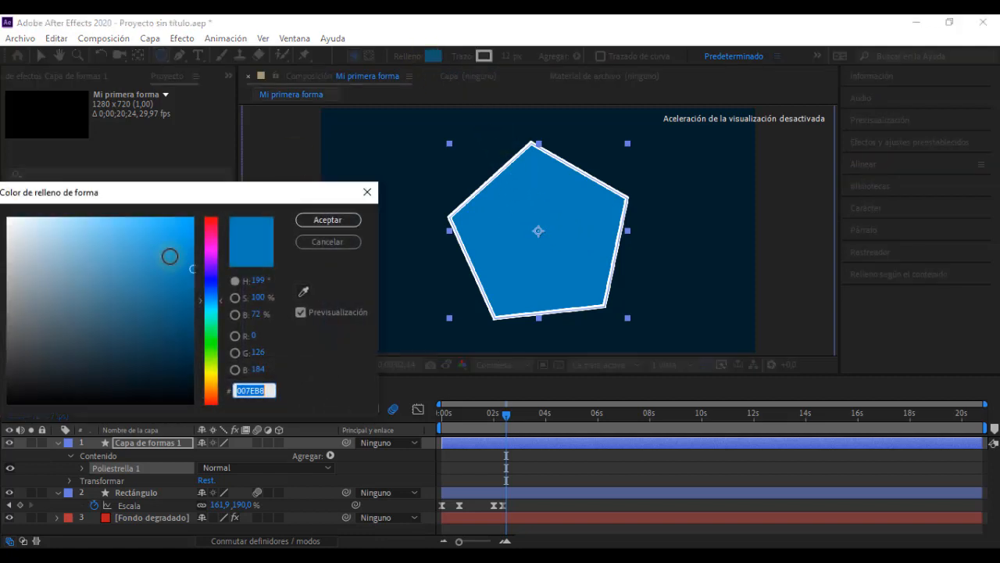
left_click_drag(192, 268, 190, 266)
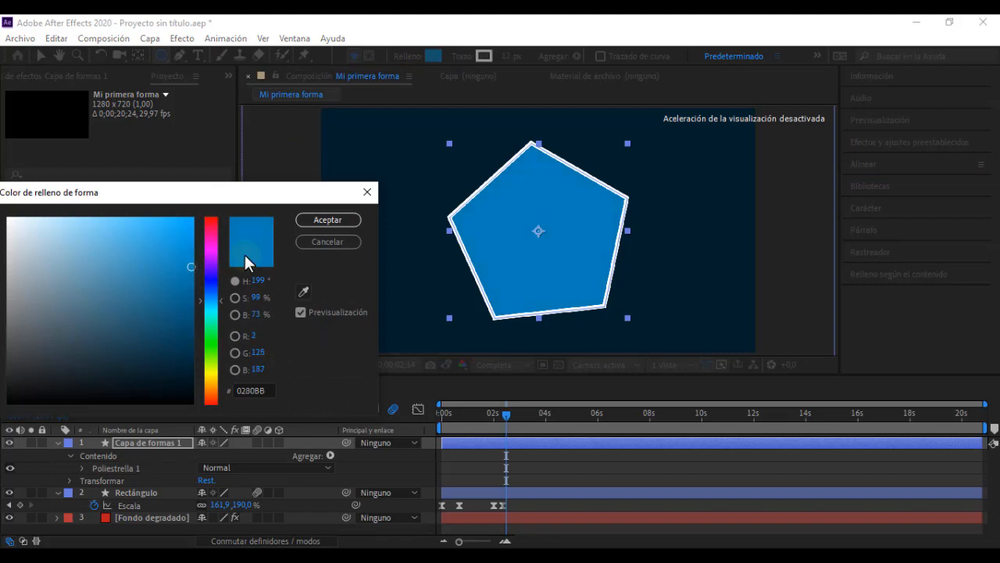
left_click(313, 222)
key("alt+Tab")
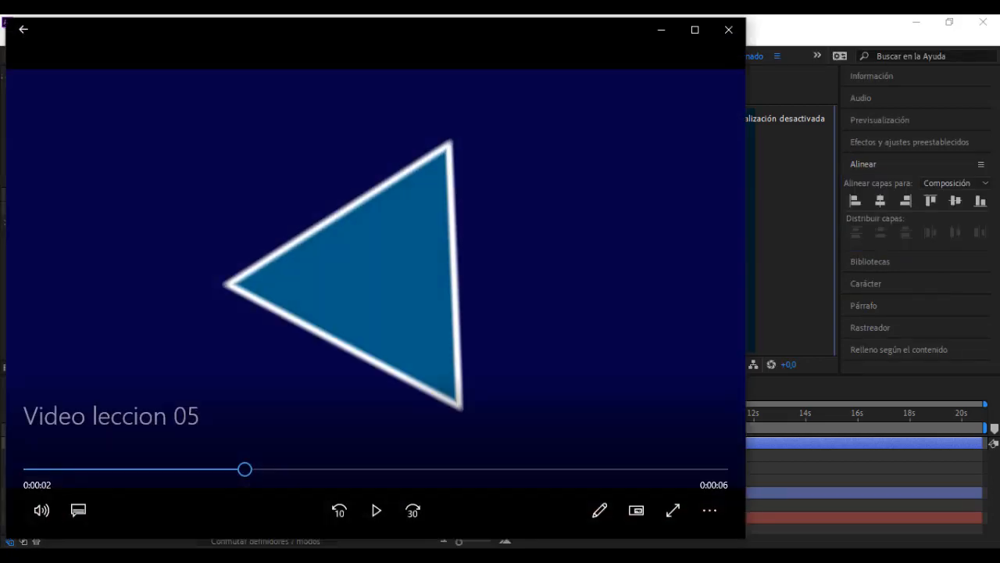
key("alt+Tab")
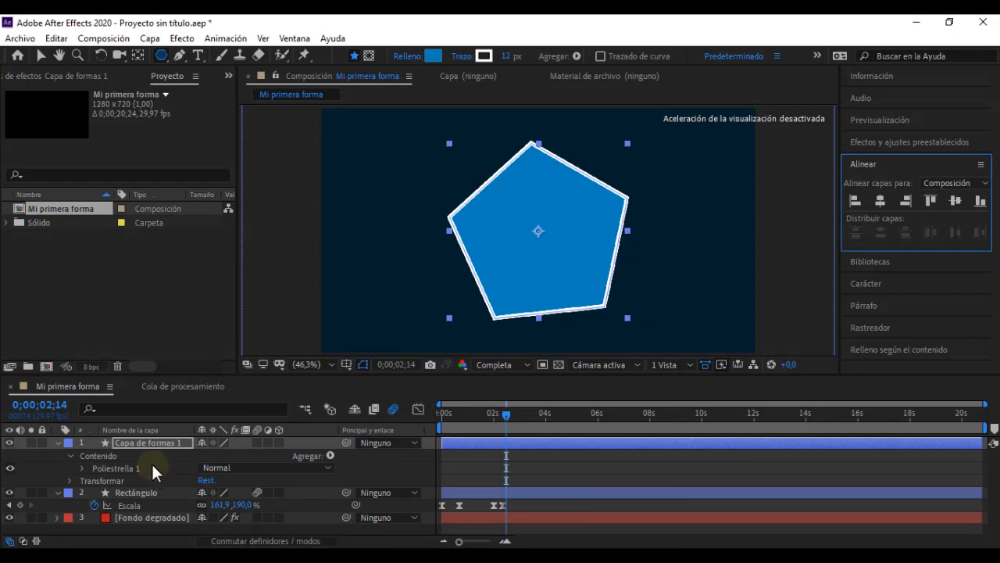
Step: Turn the pentagon into a triangle by setting its polystar path's Puntos to 3
left_click(82, 467)
scroll(76, 466, "down", 1)
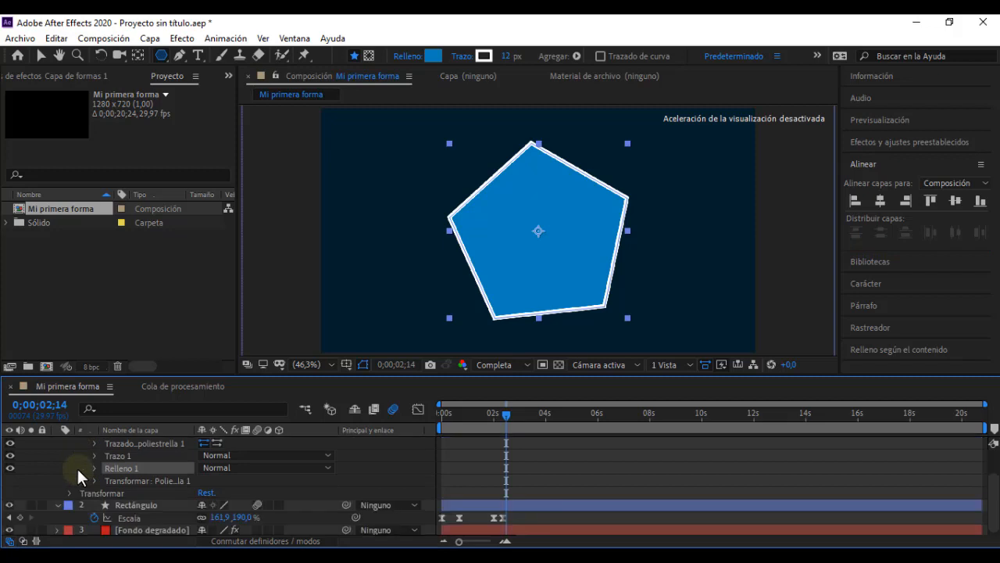
left_click(93, 443)
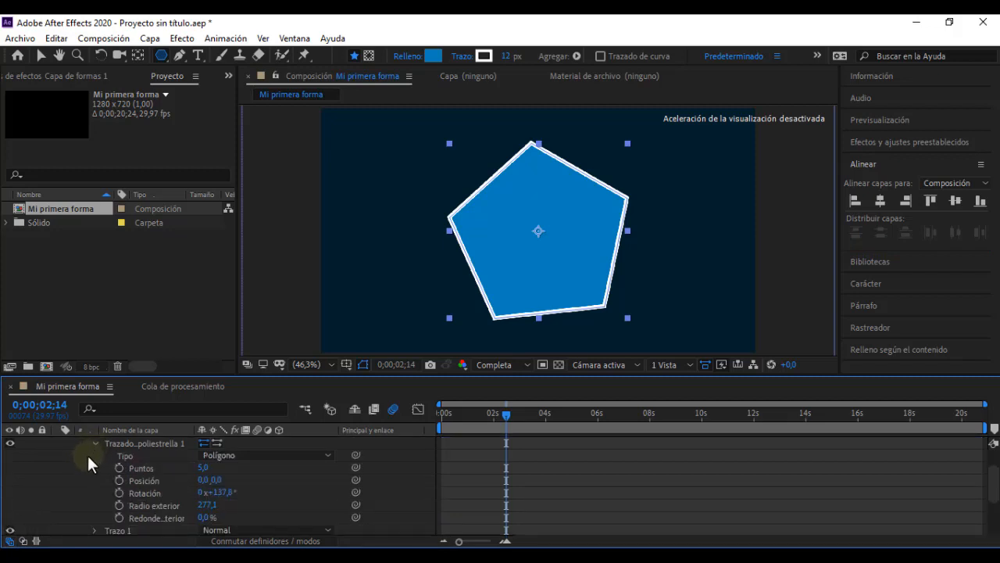
left_click(204, 468)
type("3")
key("Return")
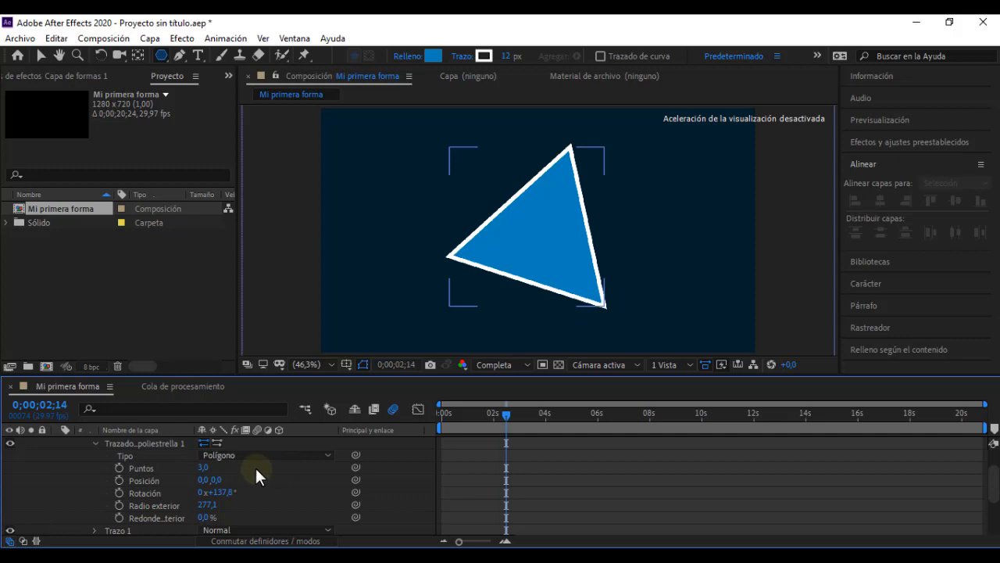
Step: Try Puntos values of 4 and 5 on the polystar path, and return it to 3
left_click(202, 468)
type("4")
key("Return")
left_click(202, 468)
type("5")
key("Return")
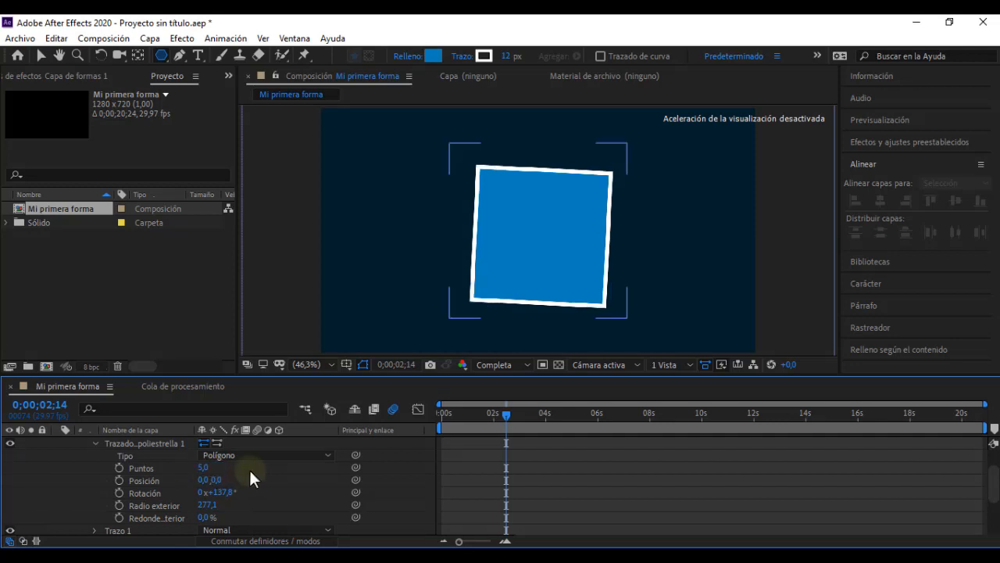
left_click(208, 468)
type("3")
key("Return")
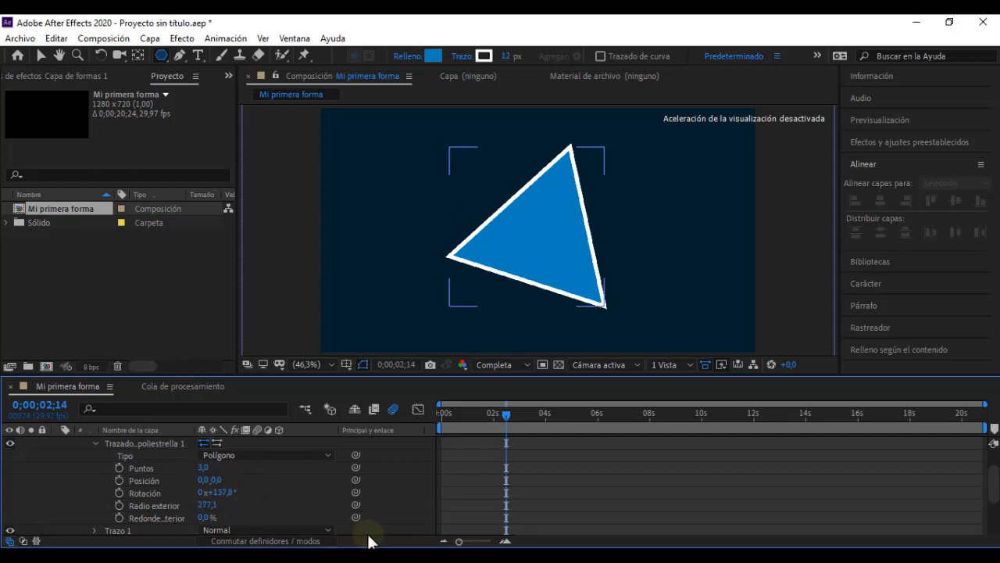
Step: Play and scrub "Video leccion 05" to examine how the triangle gains sides up to the final title, and return to After Effects
left_click(507, 420)
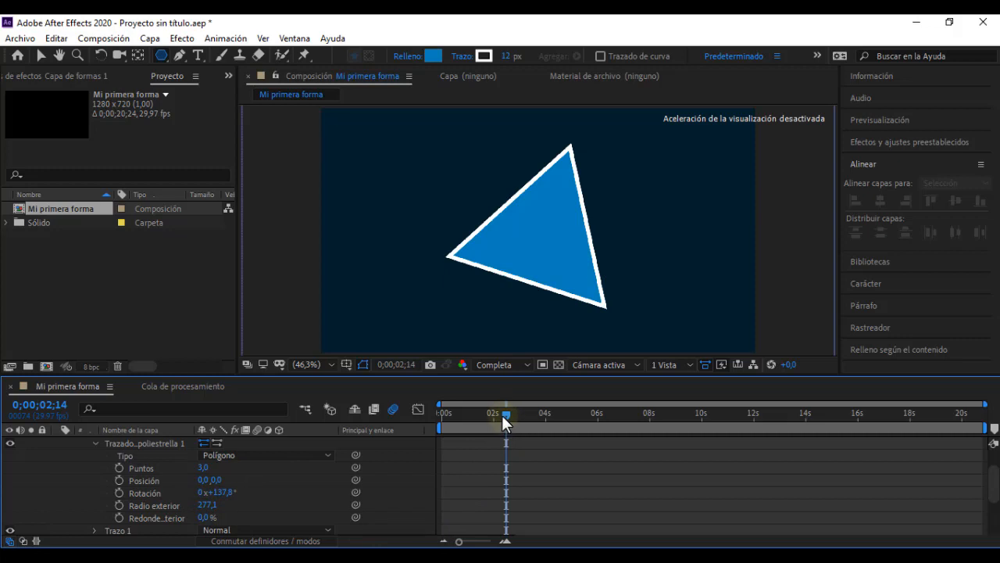
left_click(485, 558)
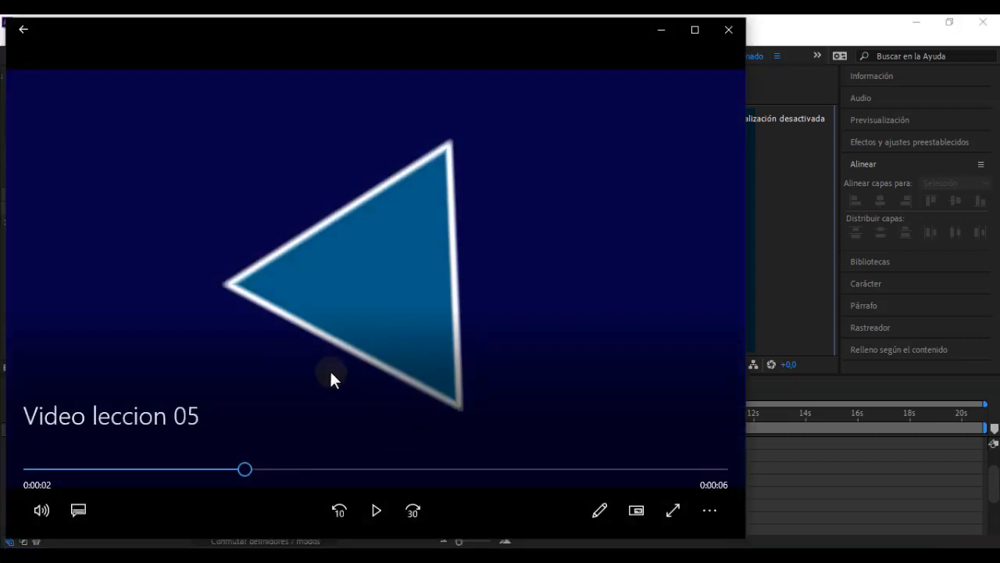
left_click(374, 510)
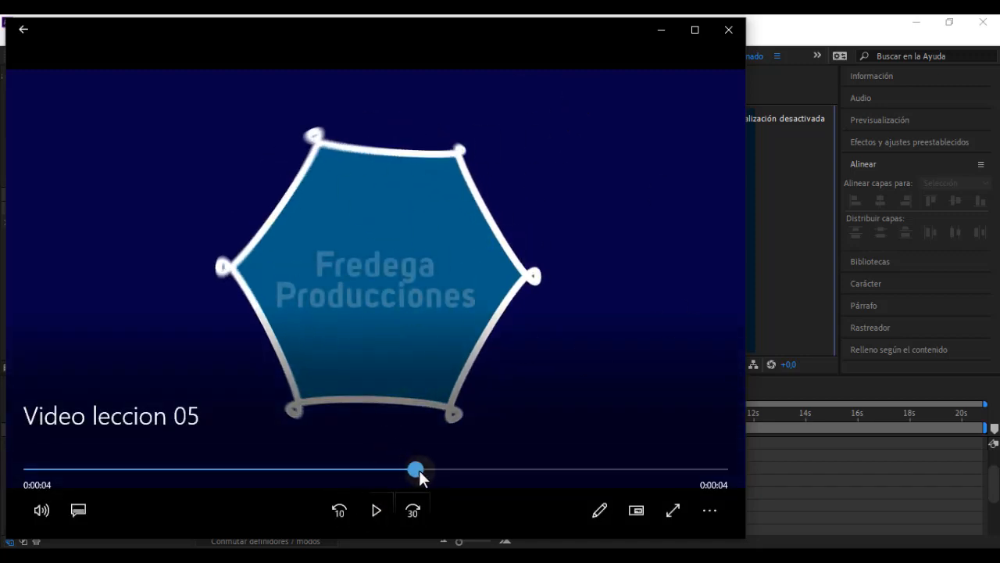
left_click_drag(419, 471, 530, 475)
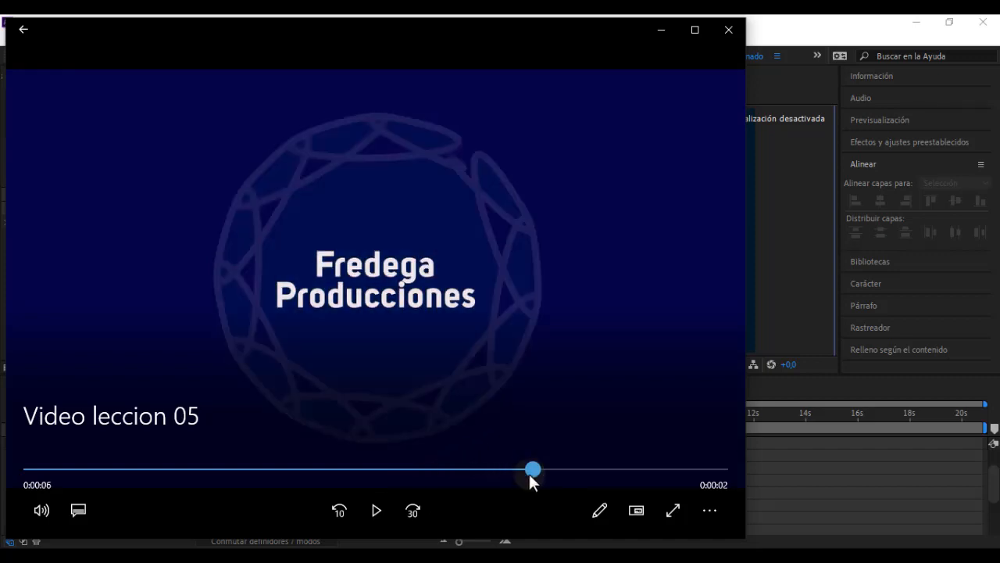
left_click(661, 30)
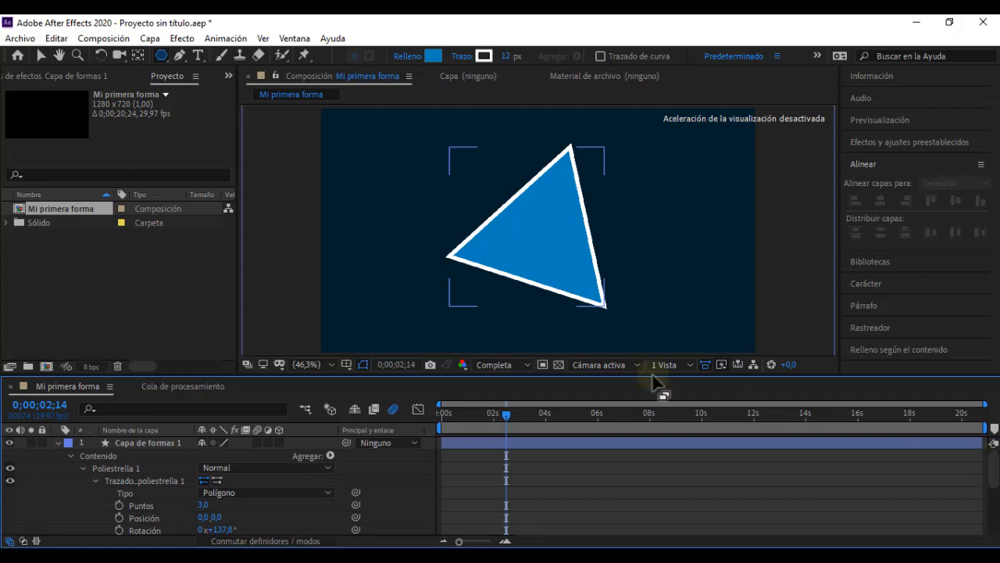
Step: Shift the Capa de formas 1 layer in time to start at about 0;00;02;10
left_click_drag(507, 410, 532, 442)
left_click(496, 442)
mouse_move(504, 412)
left_mouse_down()
mouse_move(514, 442)
mouse_move(492, 417)
mouse_move(508, 422)
left_mouse_up()
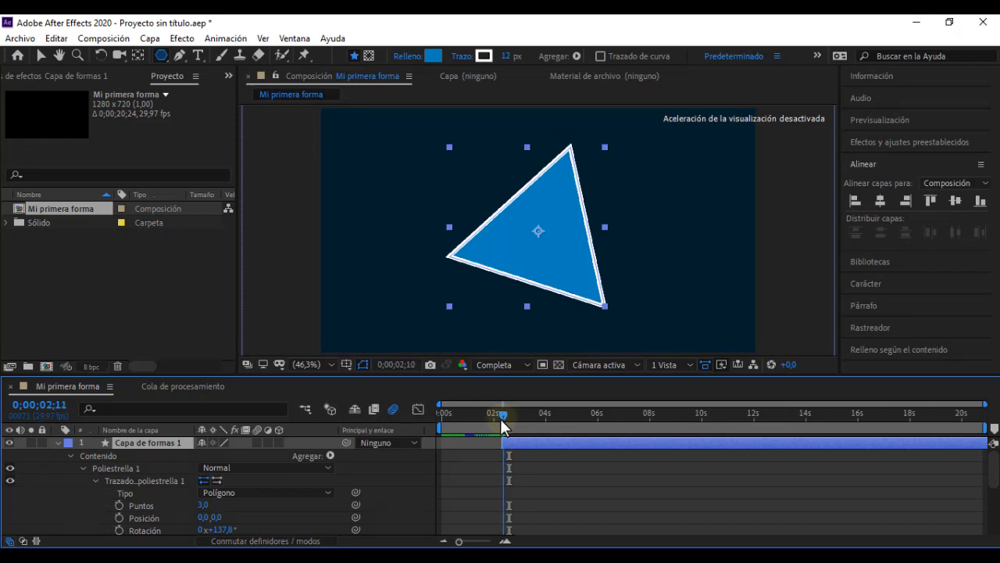
Step: Keyframe the polystar's Puntos at 3 at 0;00;02;13 and at 4 at 0;00;03;04
left_click_drag(501, 424, 506, 427)
left_click(118, 505)
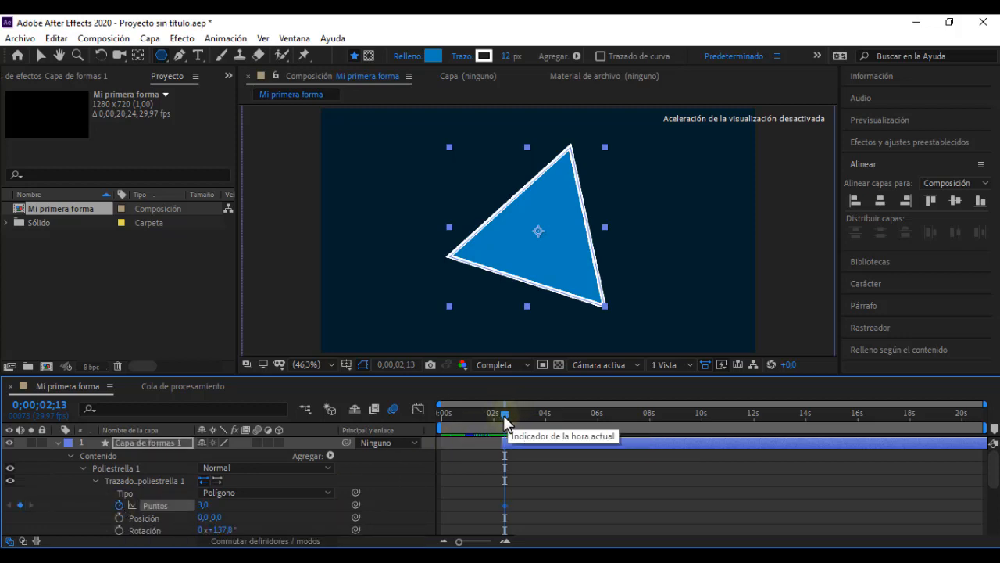
left_click_drag(505, 415, 525, 415)
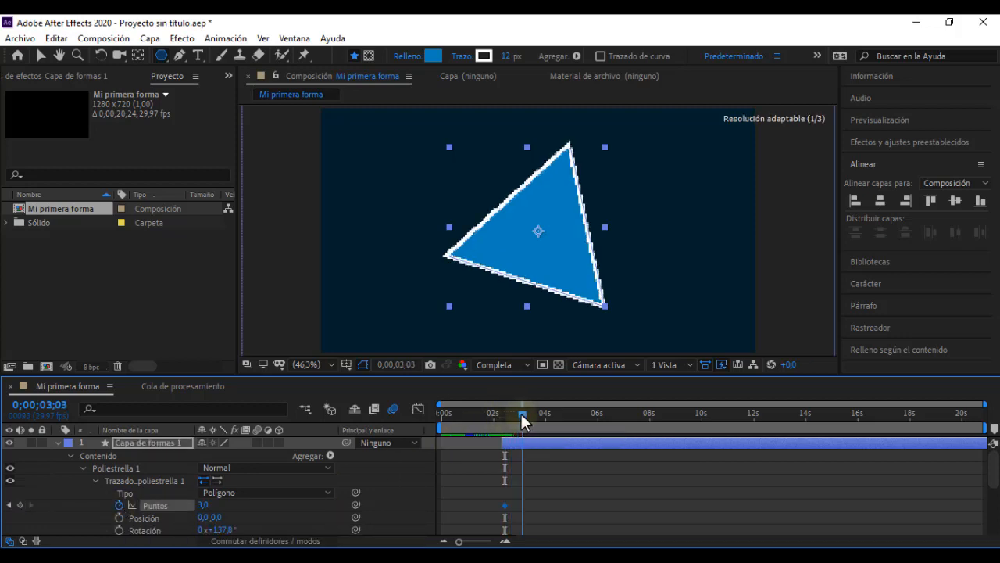
left_click(203, 505)
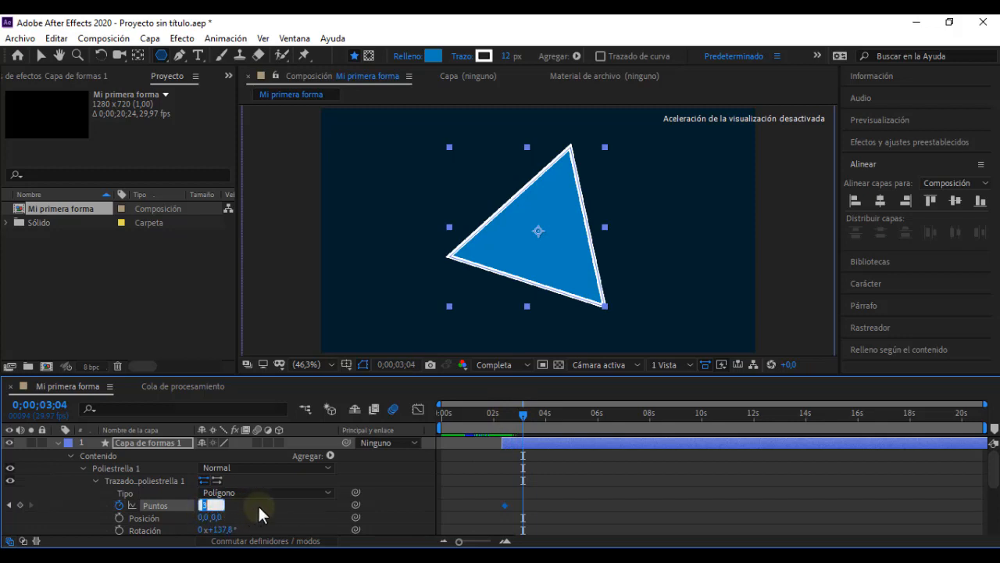
type("4")
key("Return")
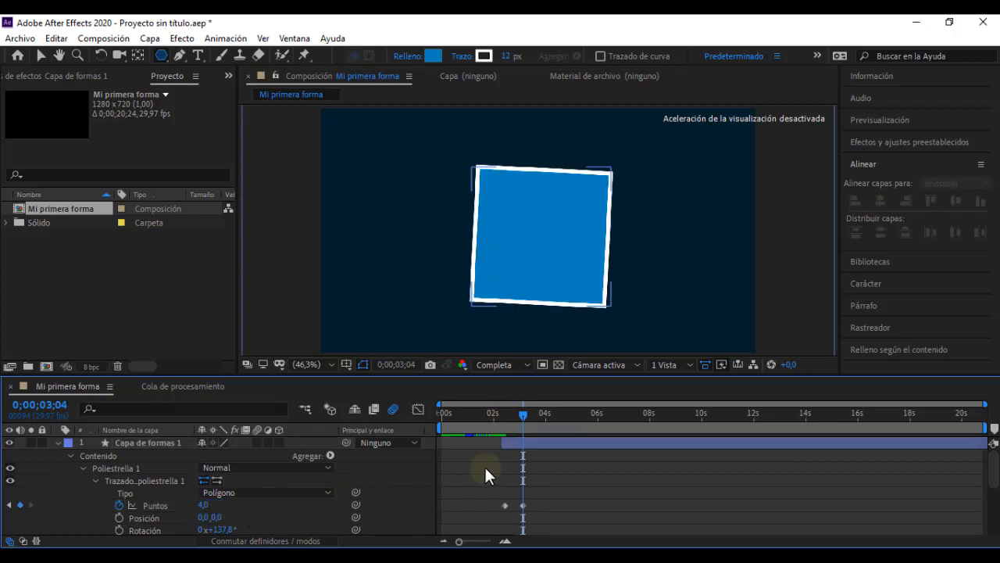
Step: Add a Puntos keyframe of 5 to the polystar at 0;00;03;28
left_click_drag(521, 417, 542, 431)
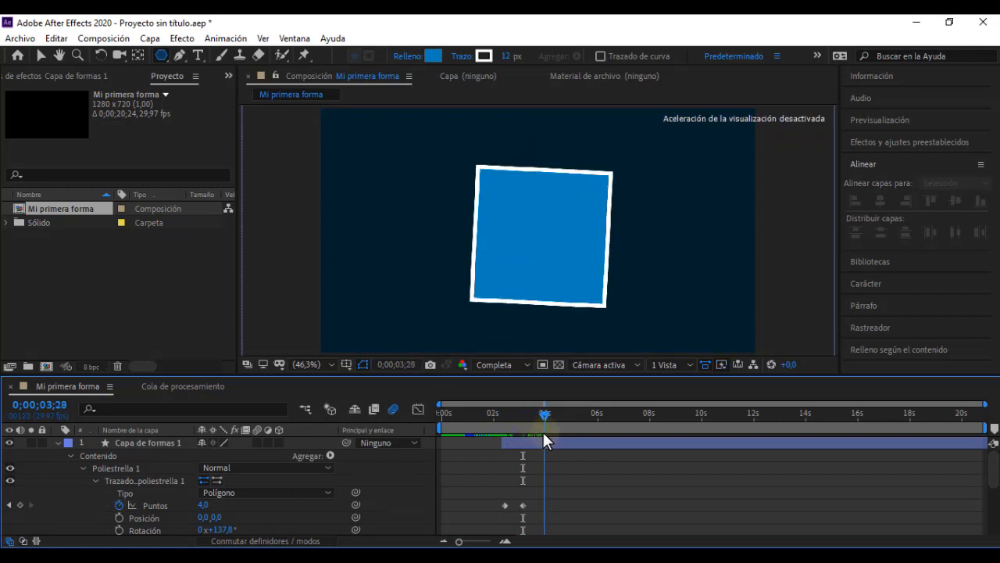
left_click(205, 506)
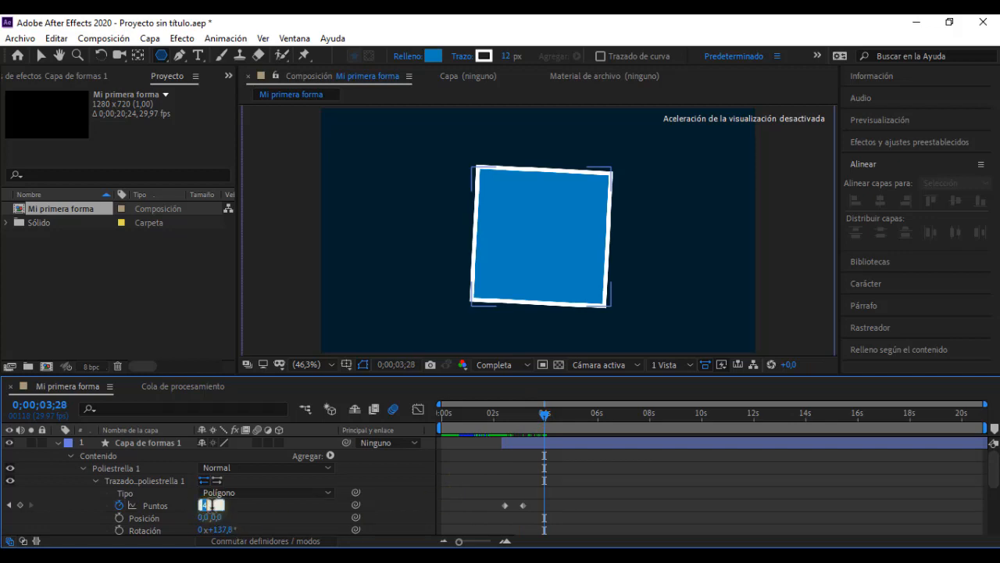
type("5")
key("Return")
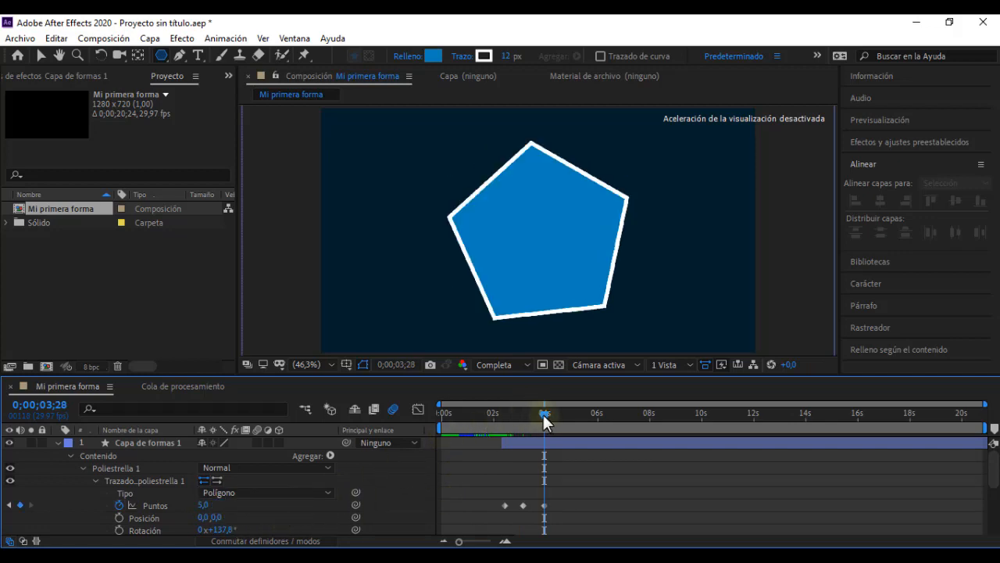
Step: Keyframe the polystar's Puntos at 6 at 0;00;04;23 and at 7 at 0;00;05;15
mouse_move(544, 418)
left_mouse_down()
mouse_move(497, 418)
mouse_move(563, 417)
left_mouse_up()
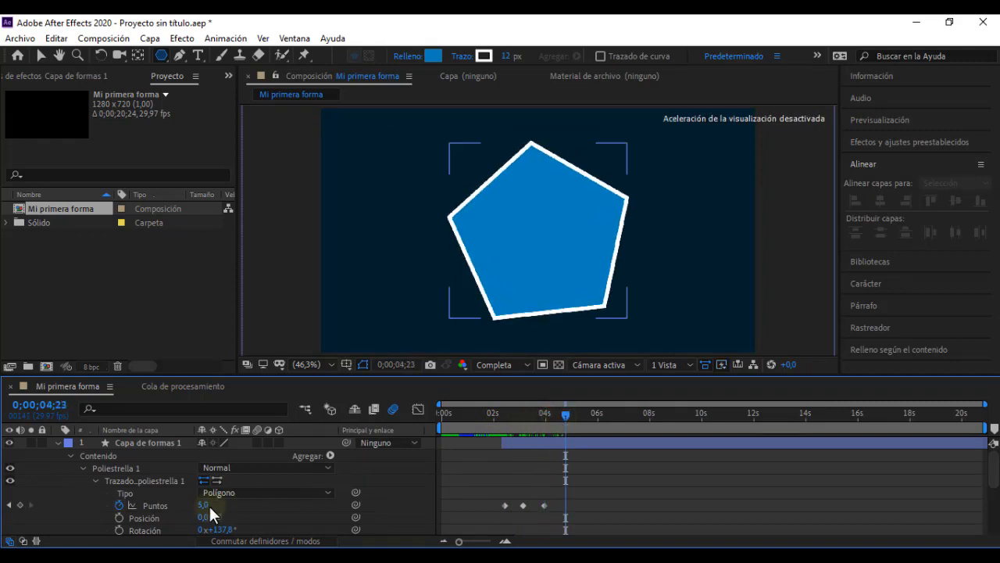
type("6")
key("Return")
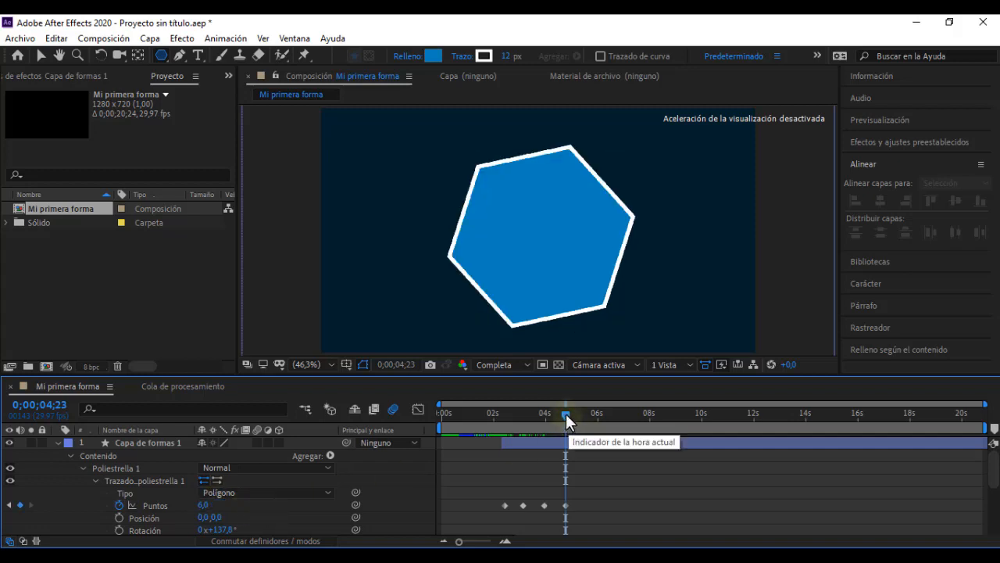
left_click_drag(566, 413, 584, 414)
left_click(202, 505)
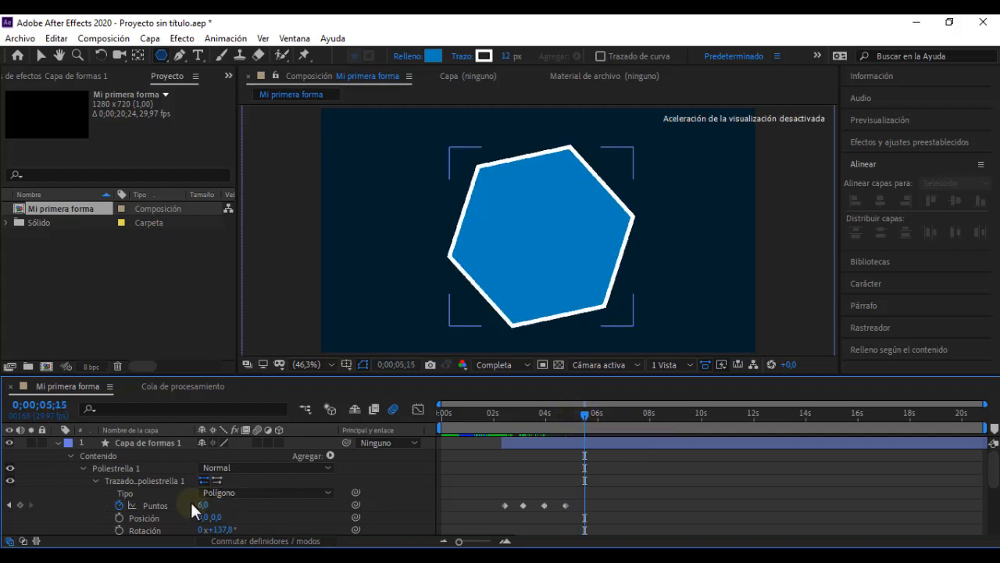
left_click(264, 507)
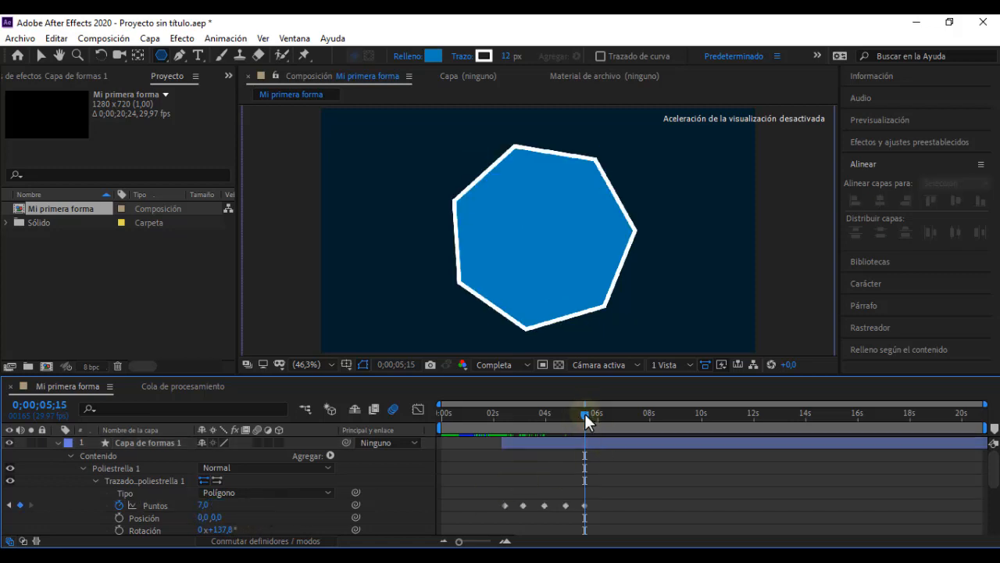
Step: Add a Puntos keyframe of 8 to the polystar at 0;00;06;09 and scrub through the point changes
left_click_drag(585, 414, 606, 414)
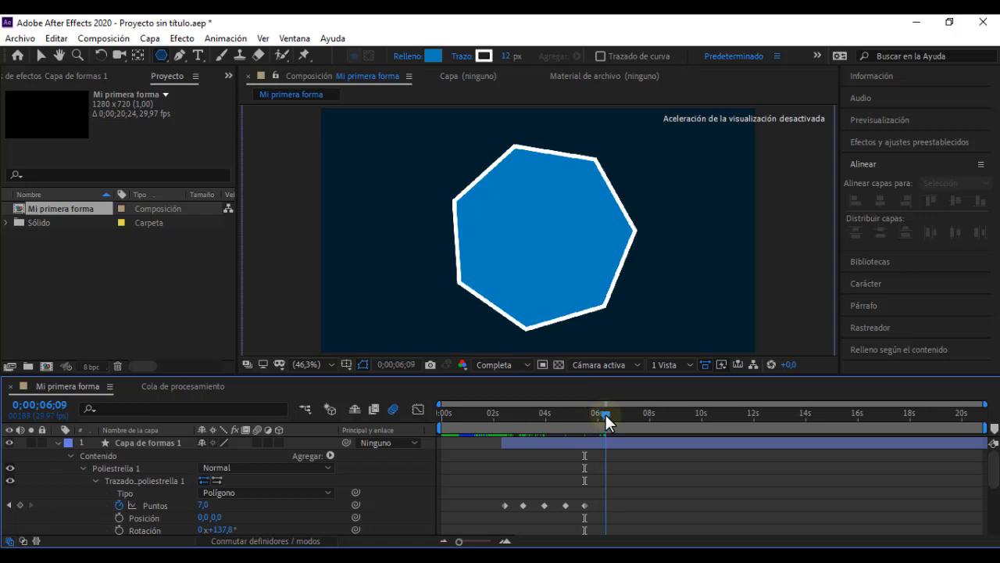
left_click(206, 505)
type("8")
key("Return")
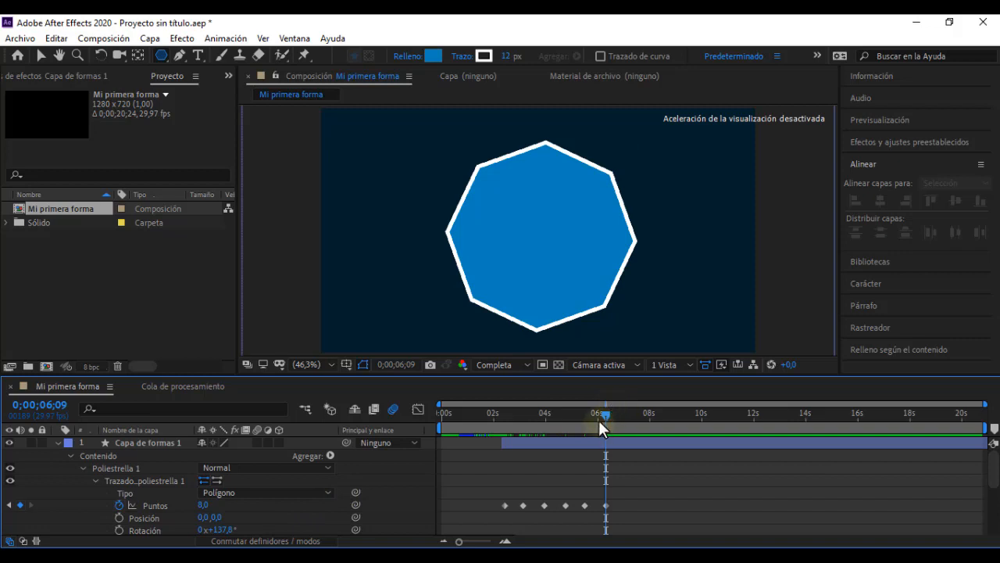
left_click_drag(497, 413, 602, 413)
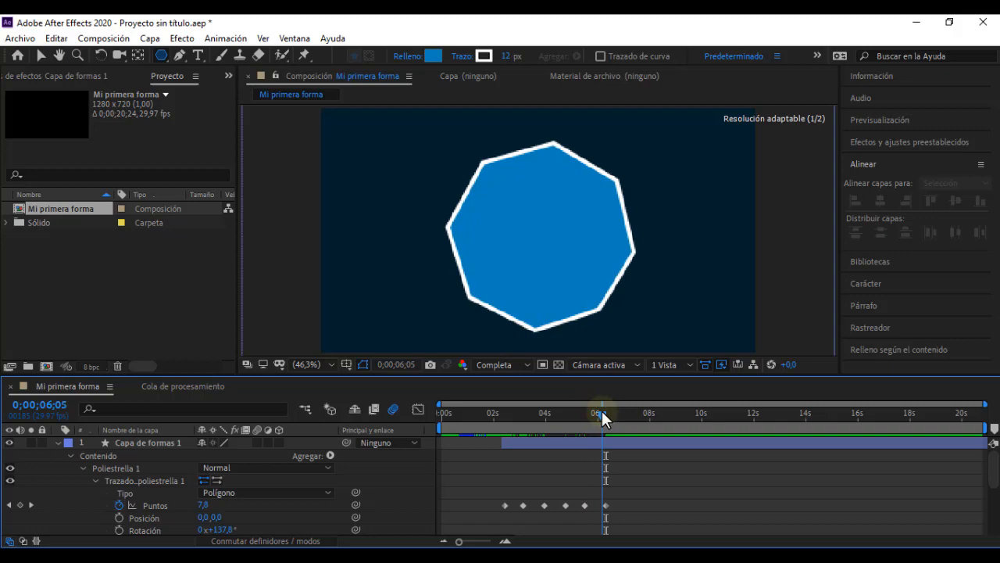
Step: Scrub and play "Video leccion 05" to examine how the polygon's corners round and loop, and return to After Effects
left_click(465, 556)
left_click(436, 472)
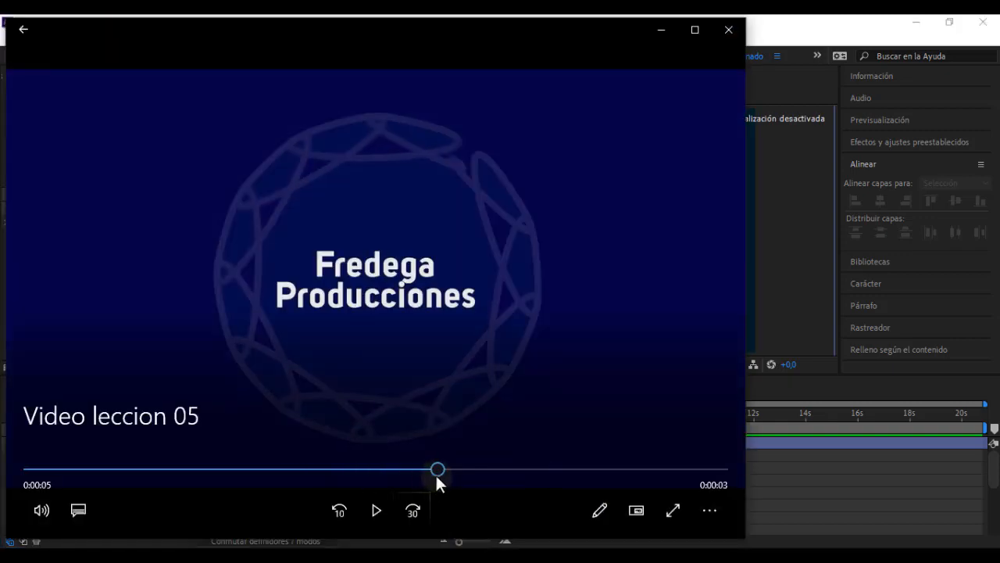
left_click(384, 471)
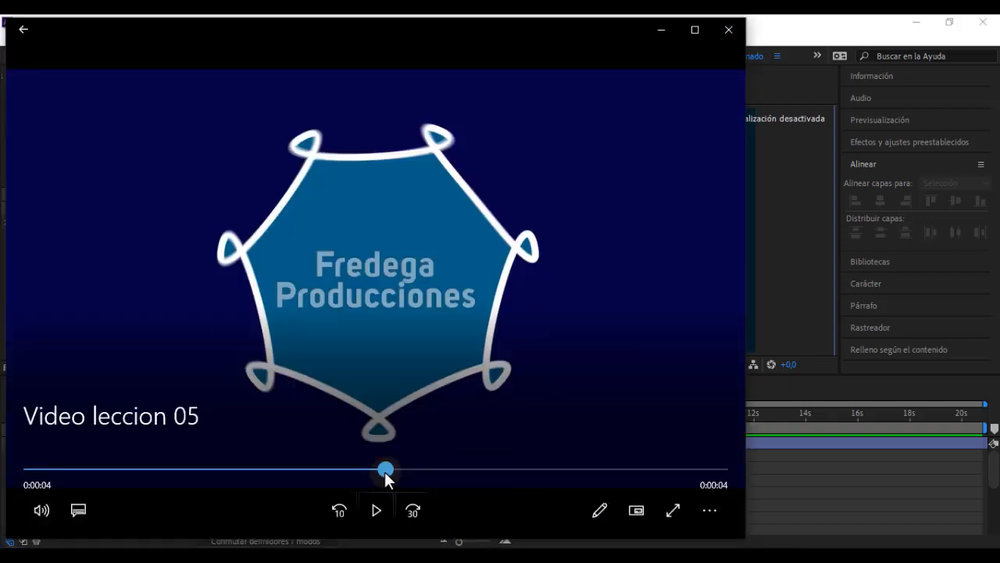
left_click(329, 469)
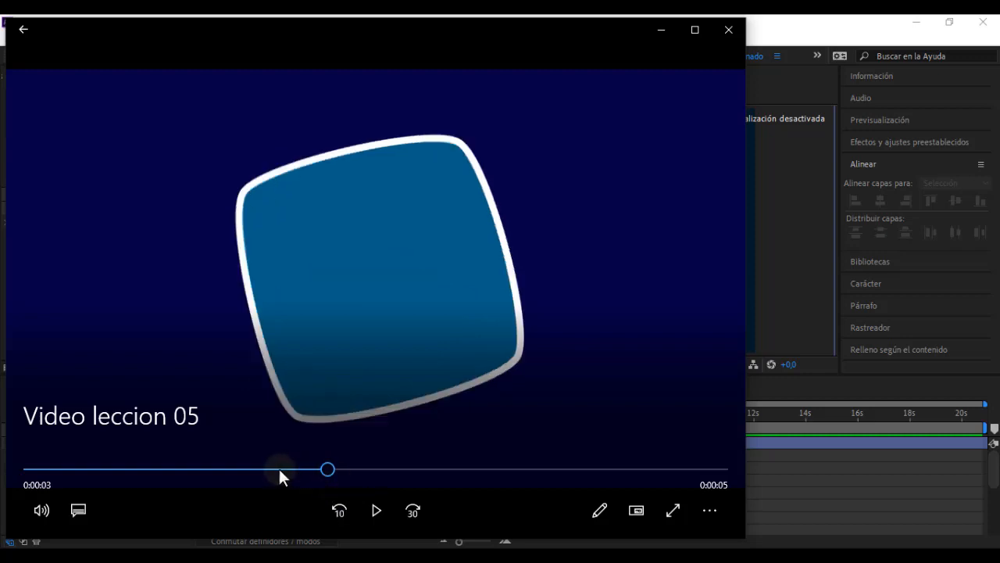
left_click(279, 470)
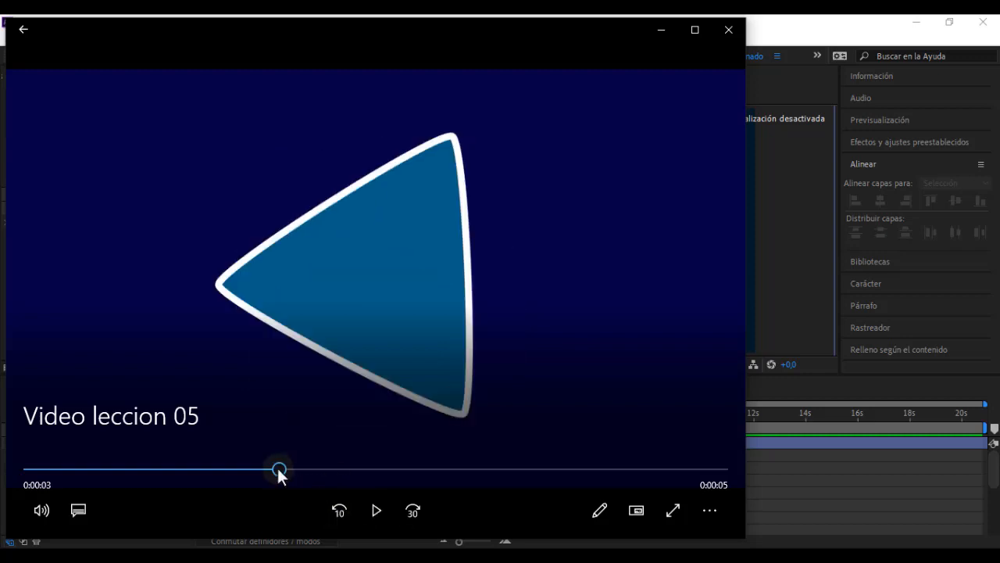
left_click_drag(278, 470, 261, 469)
left_click(362, 510)
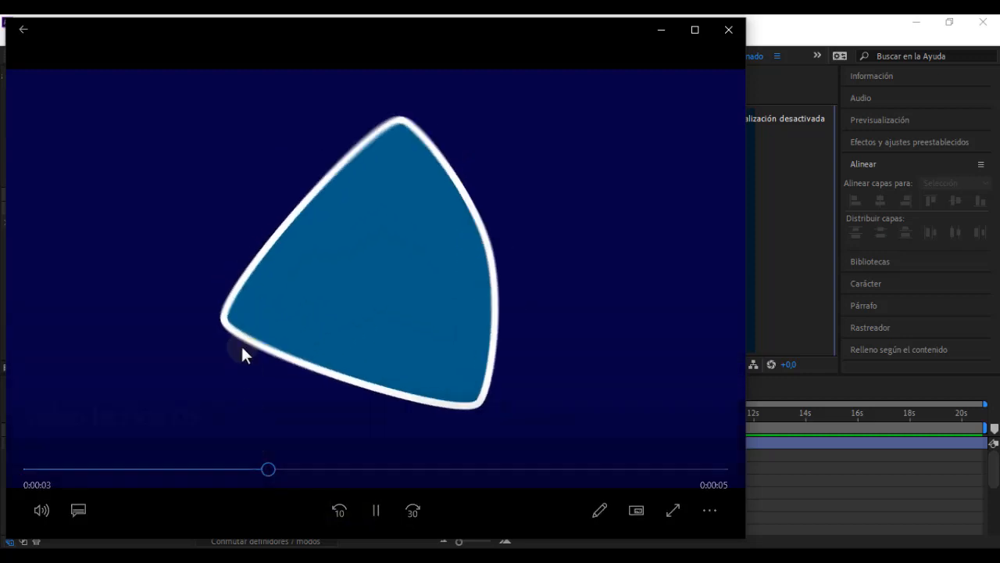
left_click(372, 514)
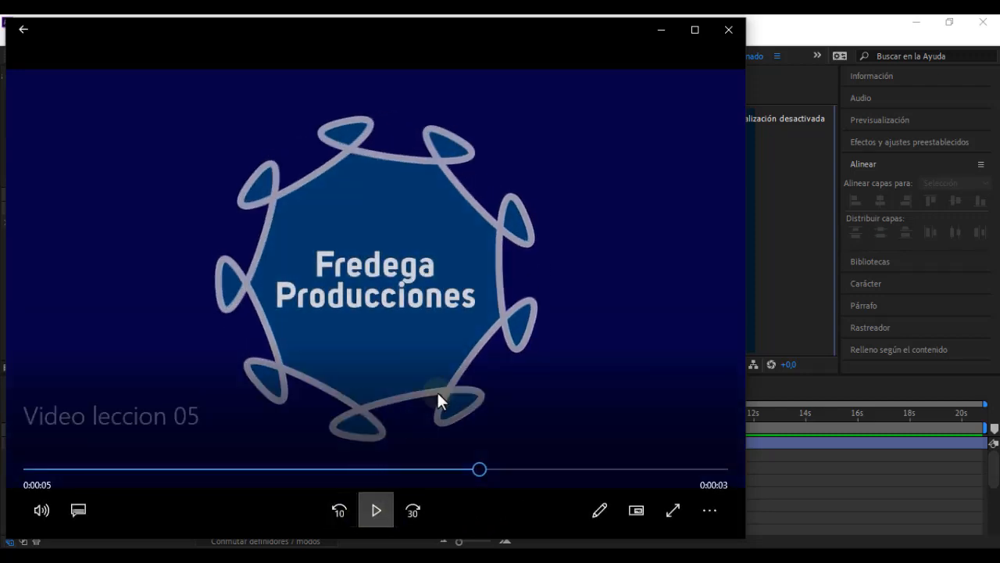
left_click(659, 30)
Step: Keyframe the polystar's Redondez exterior at 0 % at 0;00;02;14 and at 38 % at 0;00;03;05
left_click_drag(599, 412, 514, 414)
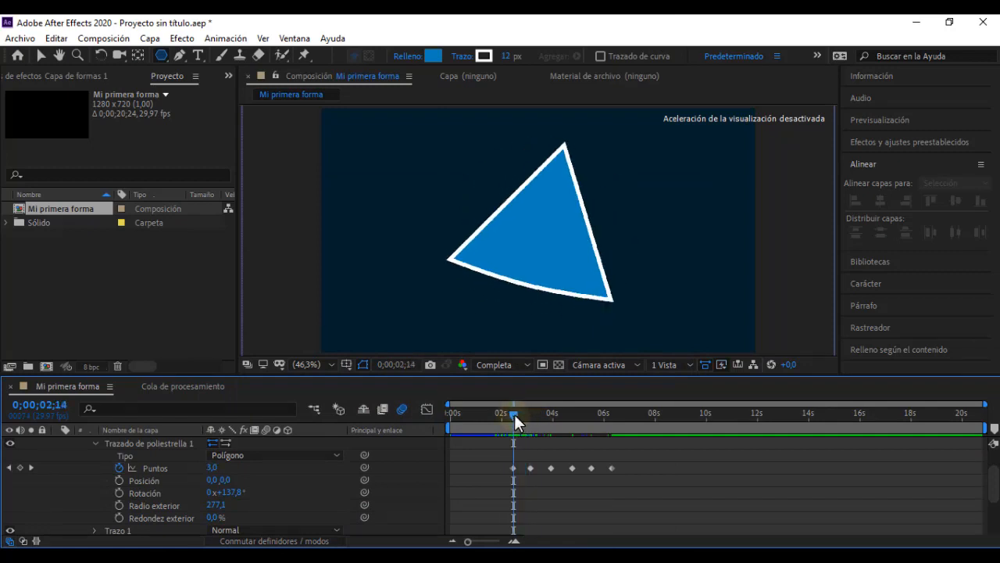
left_click(119, 517)
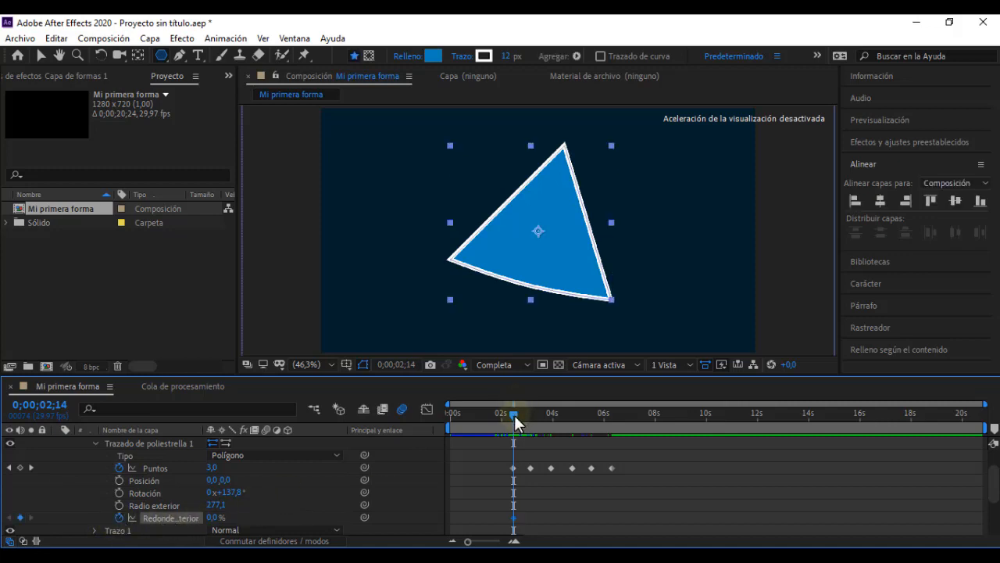
left_click_drag(514, 415, 532, 414)
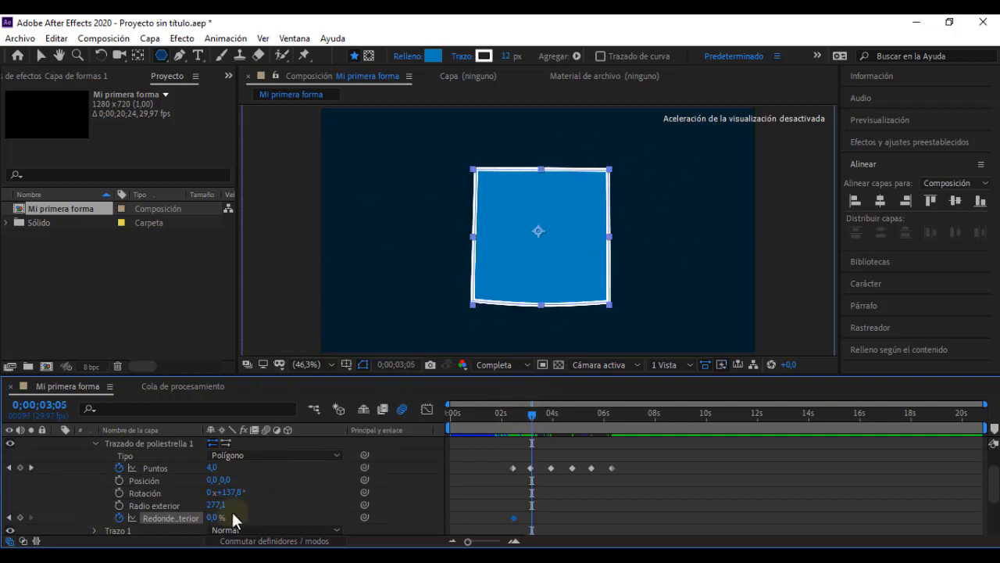
left_click_drag(219, 517, 240, 517)
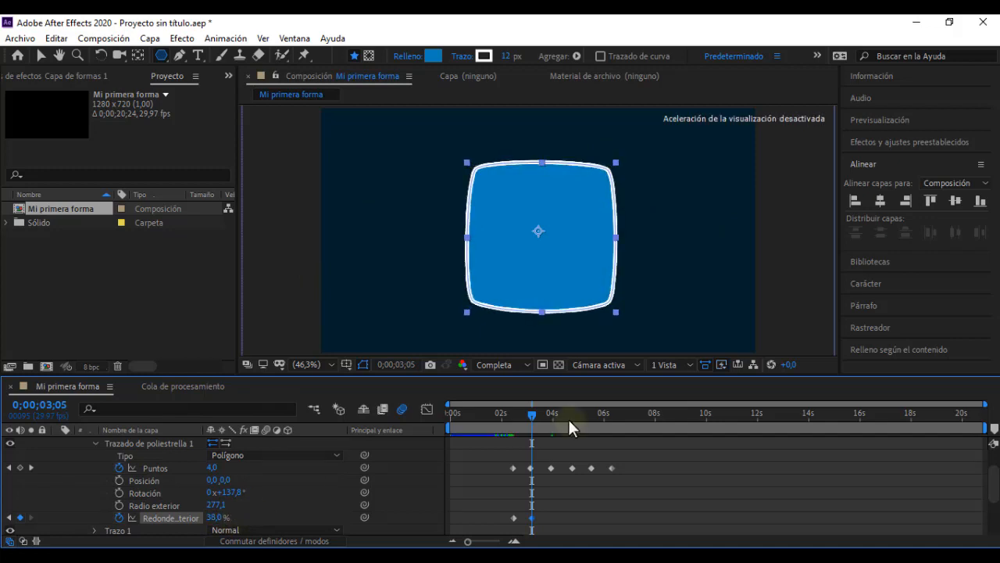
Step: Add Redondez exterior keyframes of 58 % at 0;00;04;01 and -684 % at 0;00;06;11 to the polystar
left_click_drag(528, 414, 557, 422)
left_click_drag(210, 517, 248, 517)
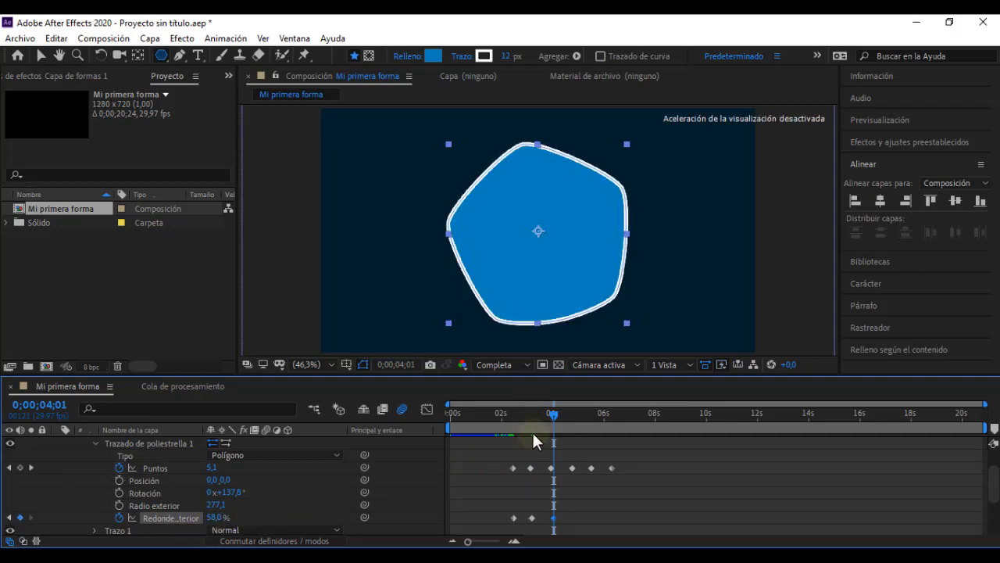
left_click_drag(556, 422, 617, 422)
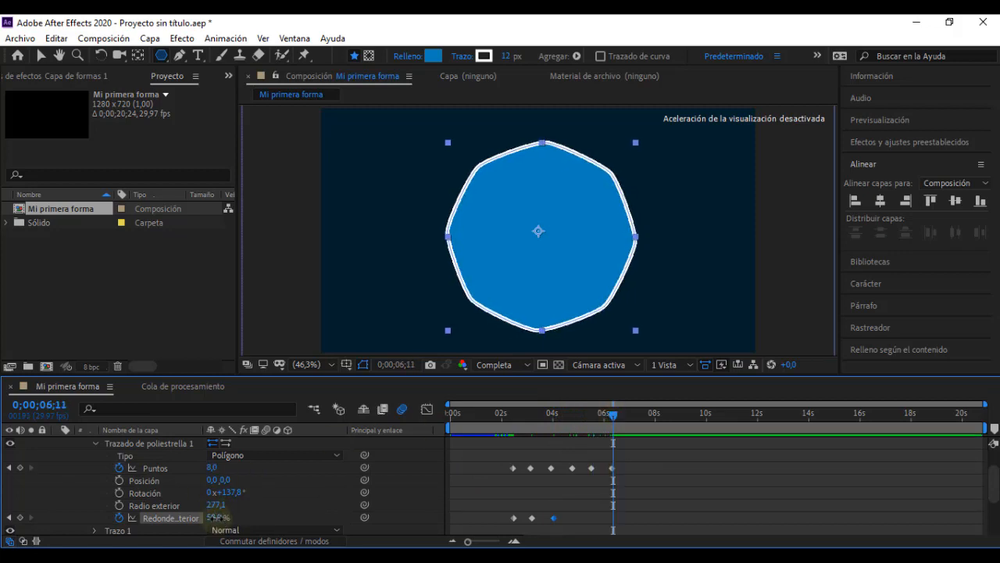
left_click_drag(219, 517, 3, 519)
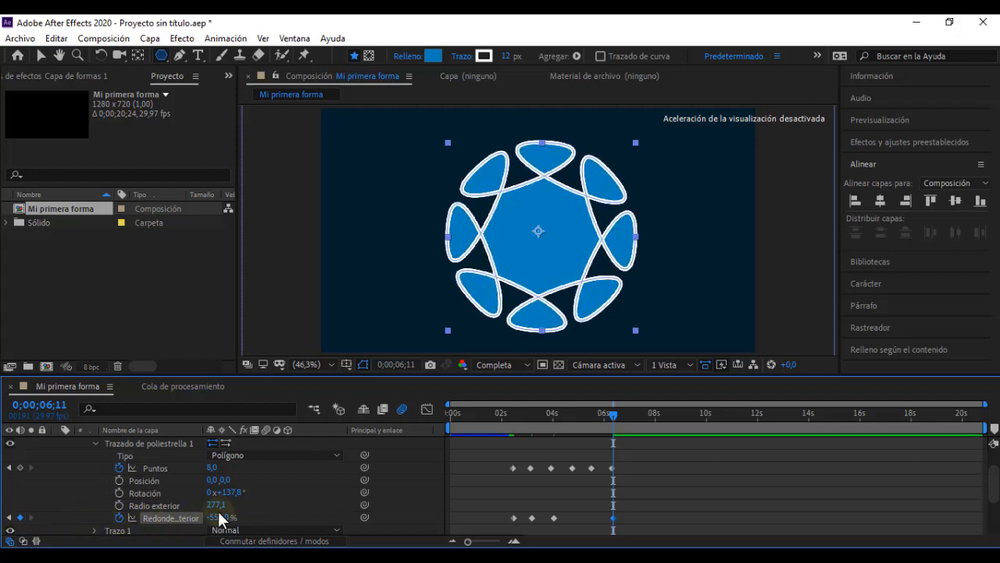
left_click_drag(223, 517, 136, 521)
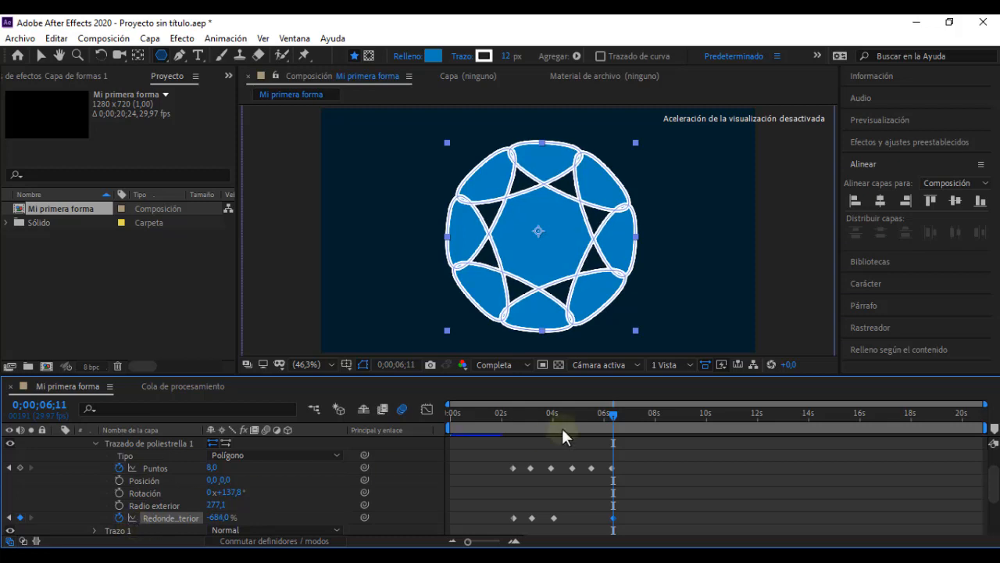
mouse_move(604, 415)
left_mouse_down()
mouse_move(487, 424)
mouse_move(625, 424)
mouse_move(611, 424)
left_mouse_up()
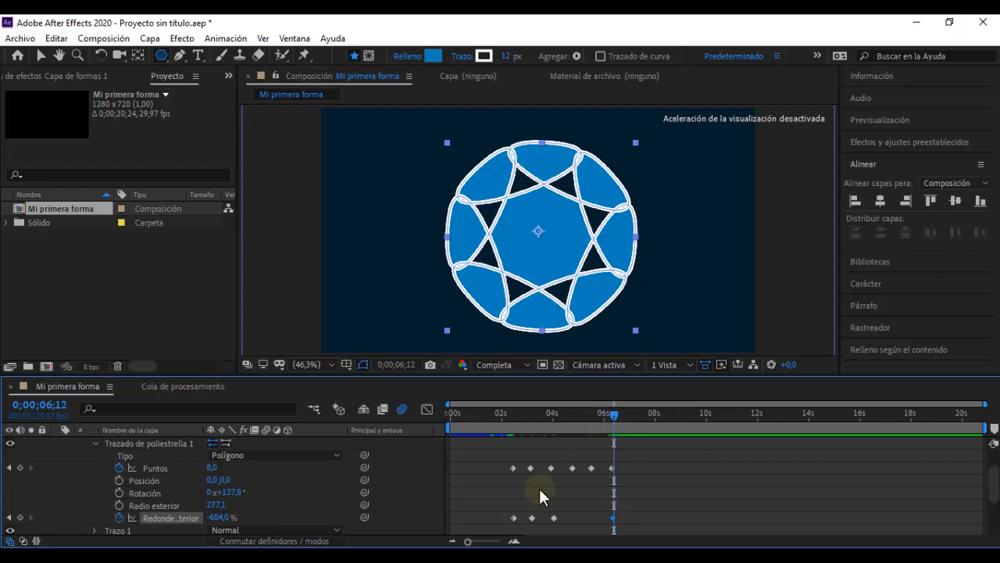
Step: Preview the morph from 0;00;01;22, compare it with the triangle stage in "Video leccion 05", and return to After Effects
left_click_drag(500, 416, 494, 417)
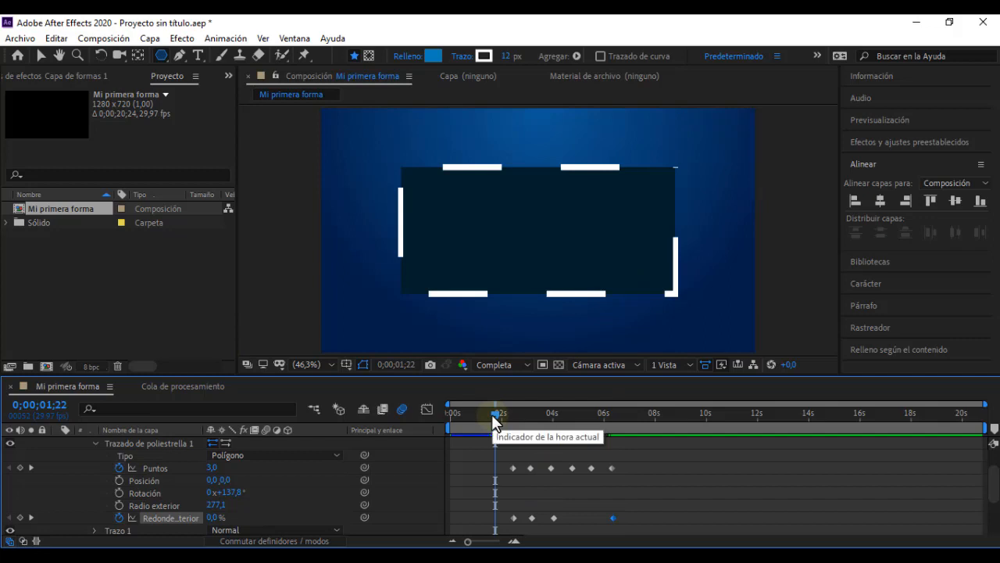
key("space")
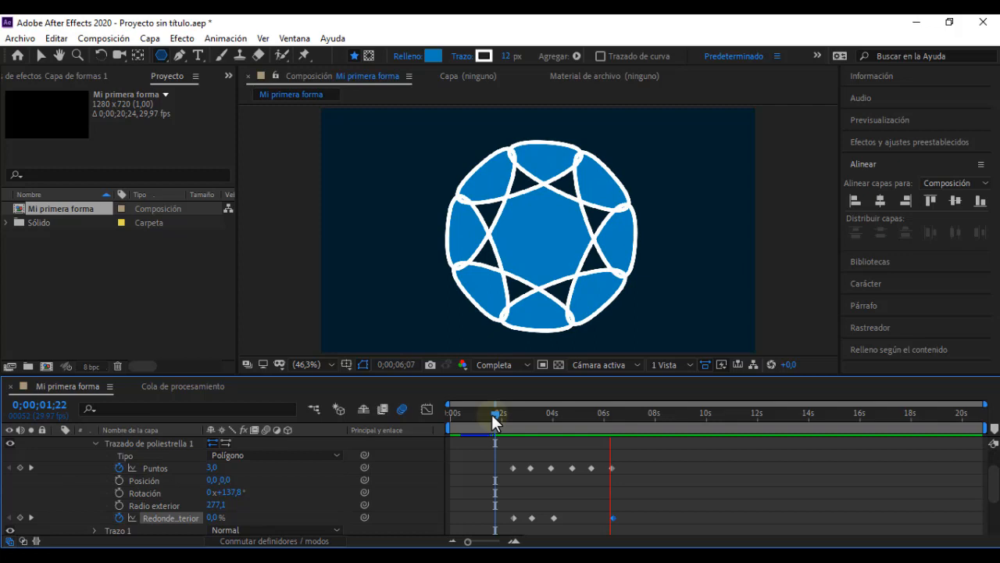
left_click(494, 414)
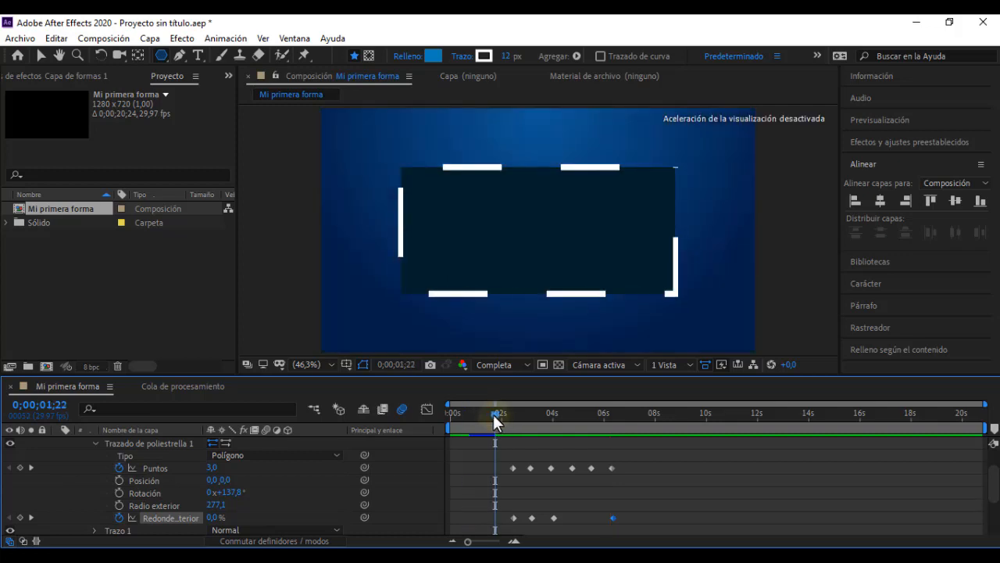
left_click_drag(494, 414, 478, 415)
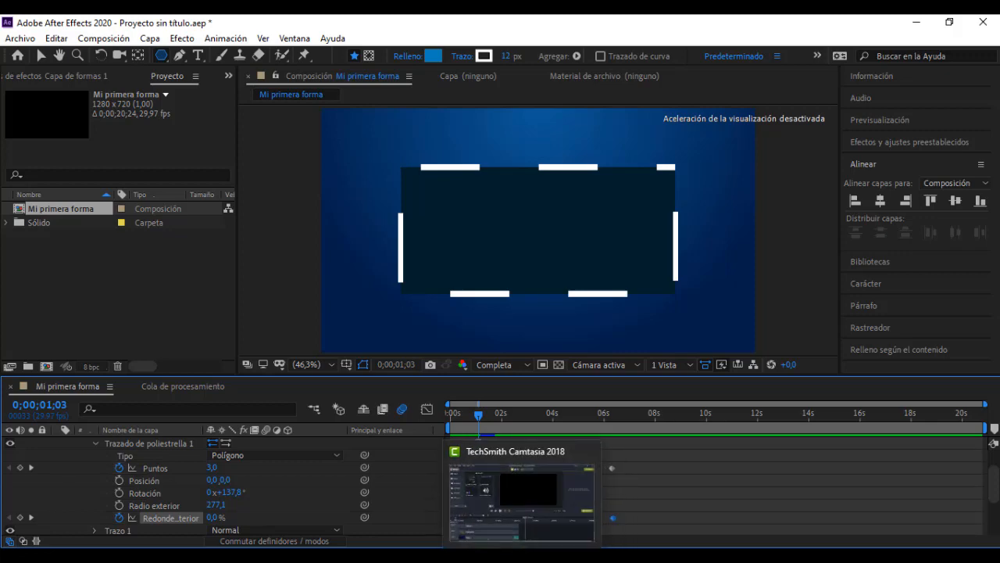
left_click(540, 558)
left_click_drag(345, 468, 306, 469)
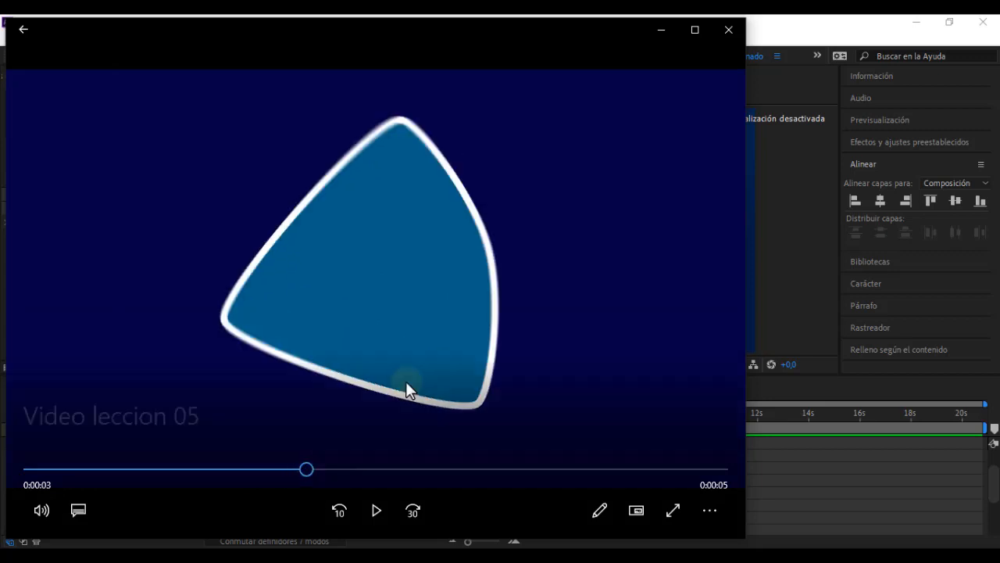
left_click(668, 27)
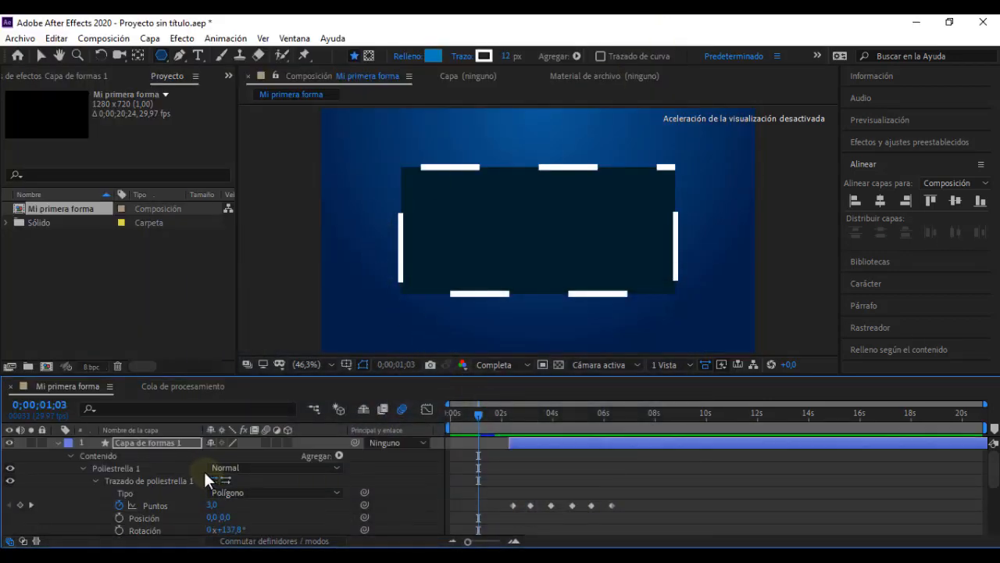
Step: Collapse the Capa de formas 1 layer and rename it Morphing
left_click(59, 443)
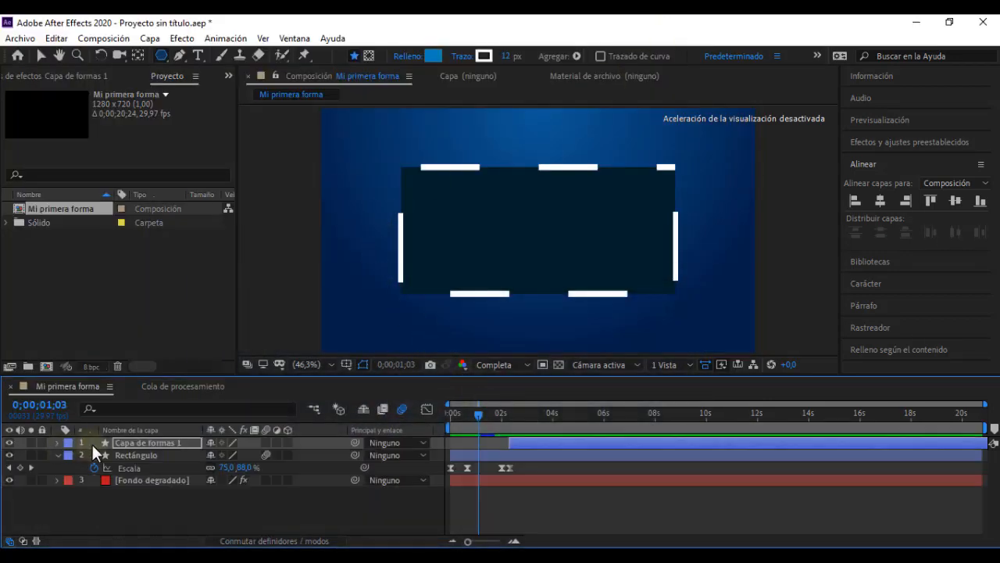
left_click(155, 442)
left_click(155, 442)
key("Return")
type("Morphing")
left_click(158, 512)
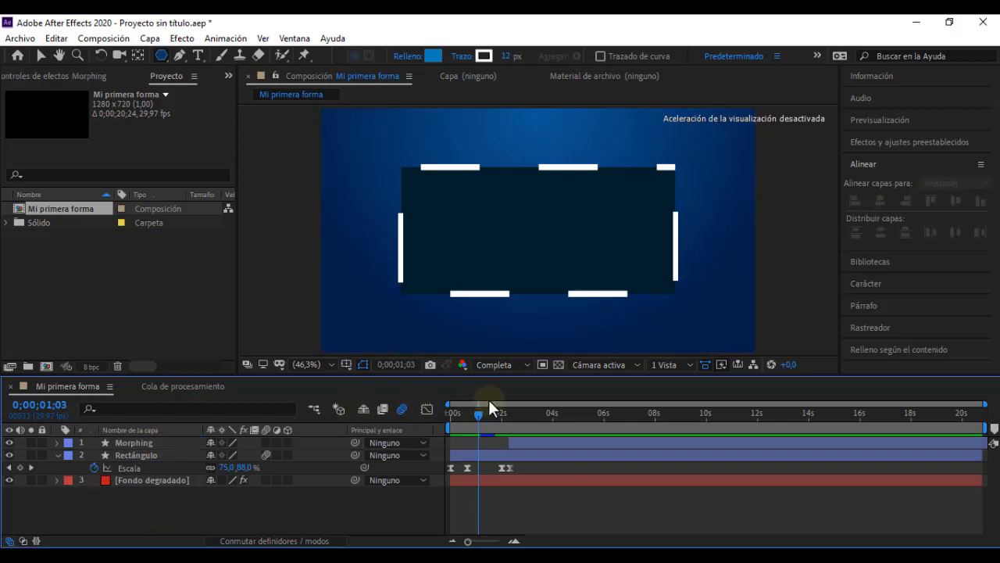
Step: Keyframe the Morphing layer's Escala at 100 % at 0;00;02;10 and 0;00;02;15, and go back to the first keyframe
left_click_drag(478, 414, 509, 413)
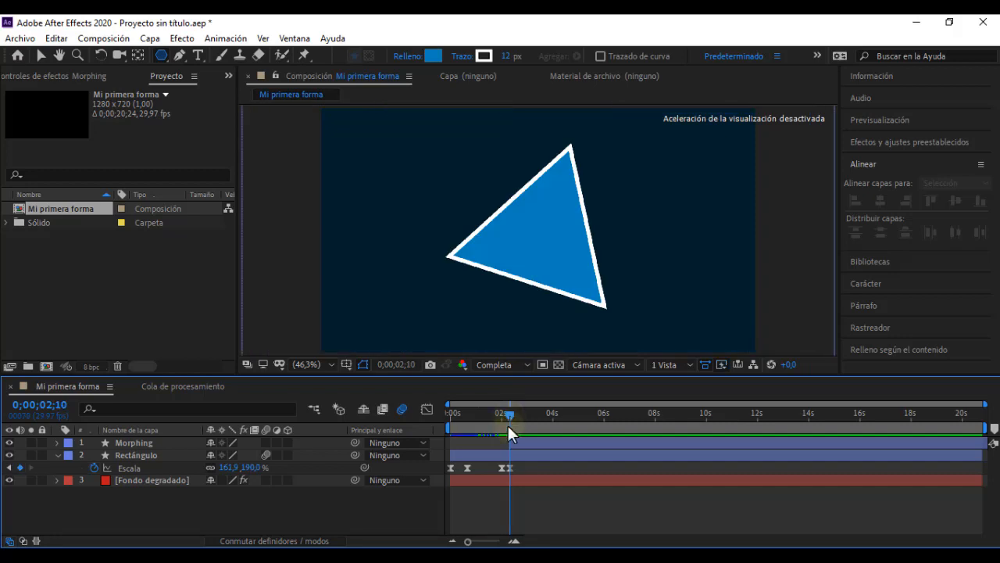
left_click(93, 452)
left_click(113, 442)
key("s")
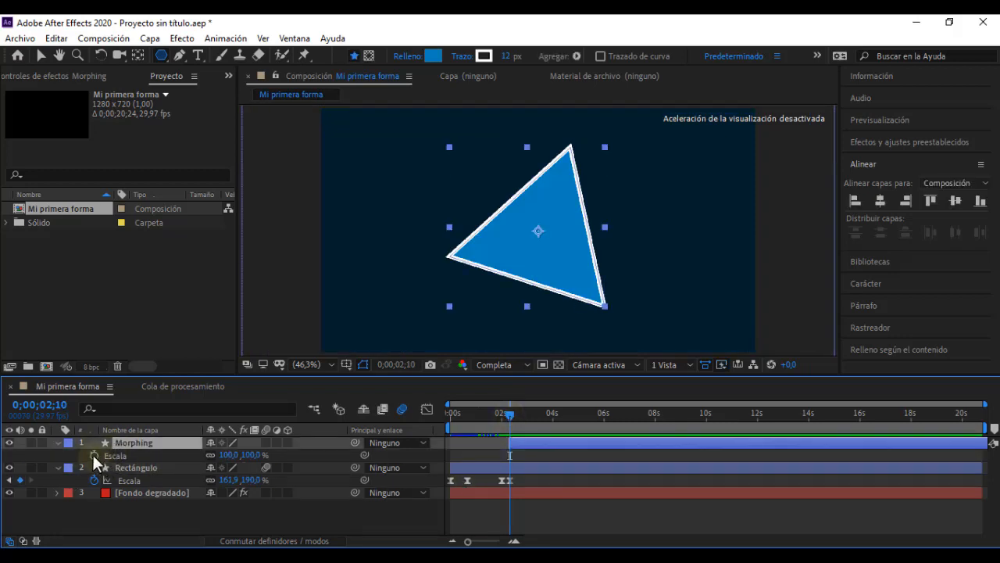
left_click(93, 454)
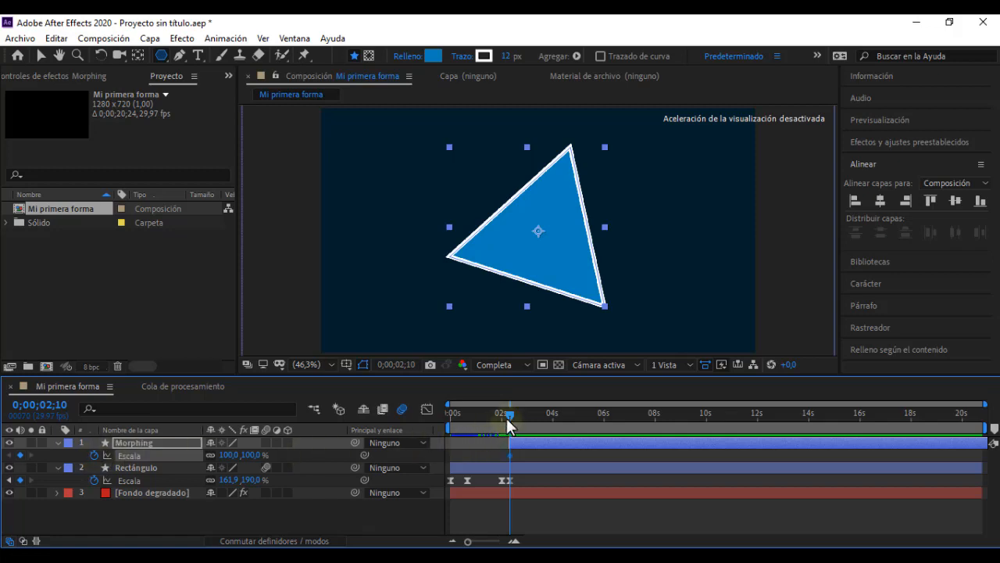
mouse_move(508, 425)
left_mouse_down()
mouse_move(524, 422)
mouse_move(513, 423)
left_mouse_up()
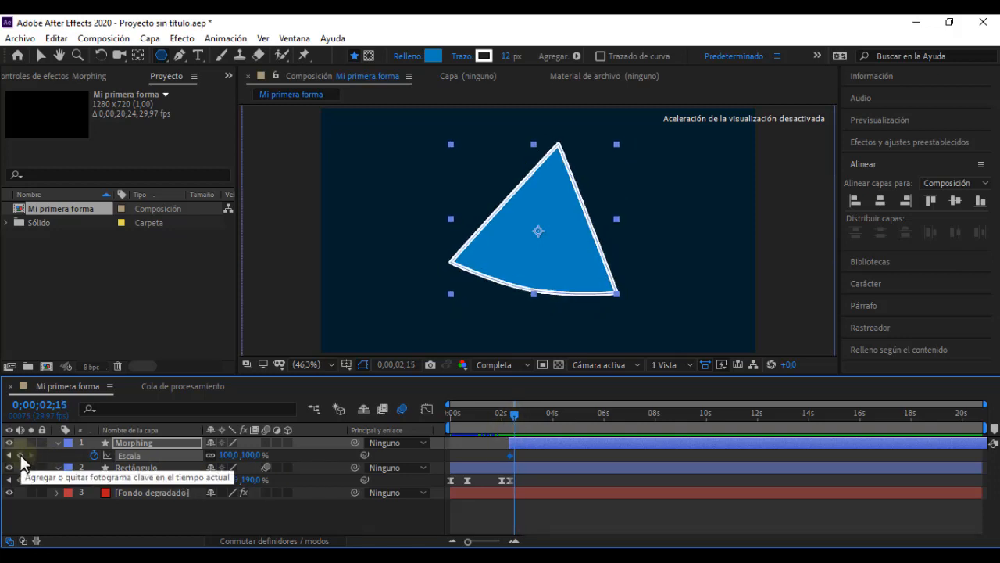
left_click(20, 455)
key("j")
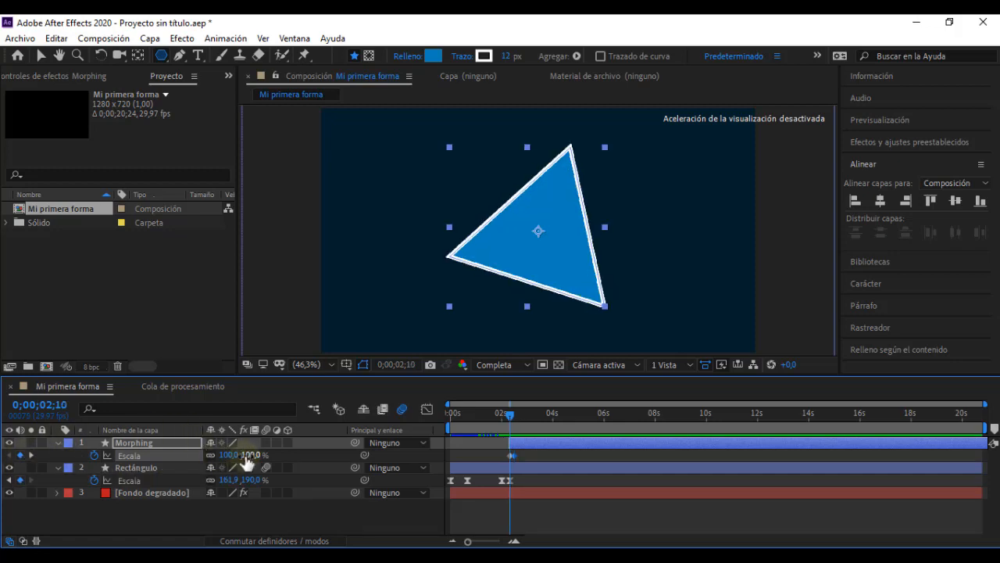
Step: Set the Morphing layer's Escala to 0 % at 0;00;02;10 and scrub through the scale-in
left_click(247, 454)
type("0")
key("Return")
left_click(295, 453)
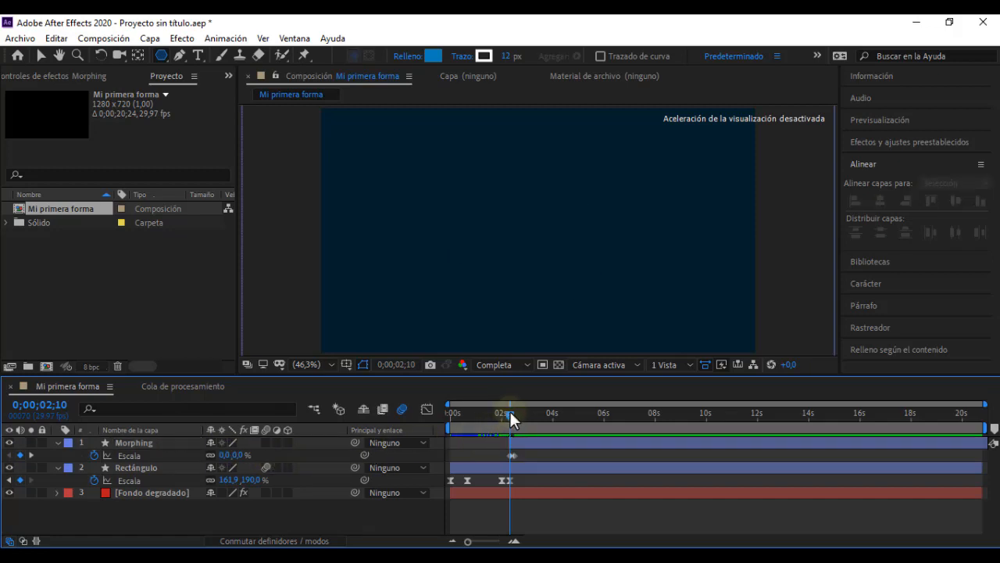
left_click_drag(509, 409, 522, 415)
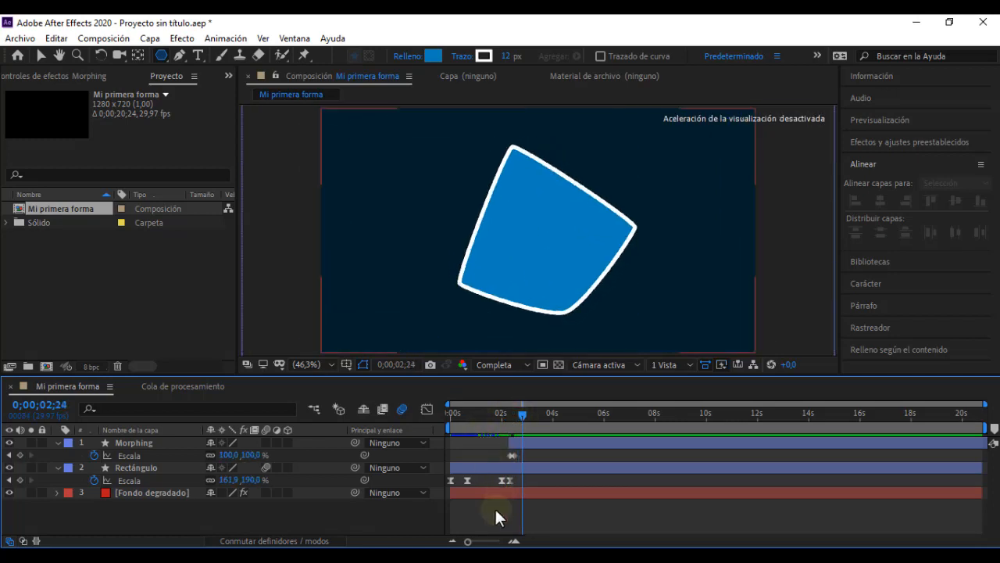
Step: Switch to "Video leccion 05", replay the transition from the dashed rectangle to the triangle, and return to After Effects
left_click(467, 558)
left_click(267, 468)
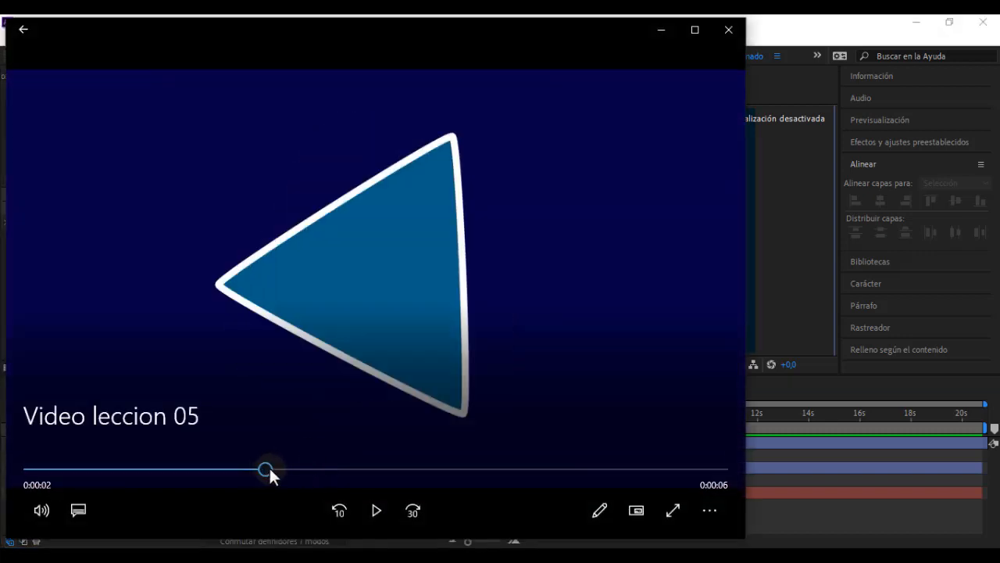
left_click(243, 470)
left_click(206, 470)
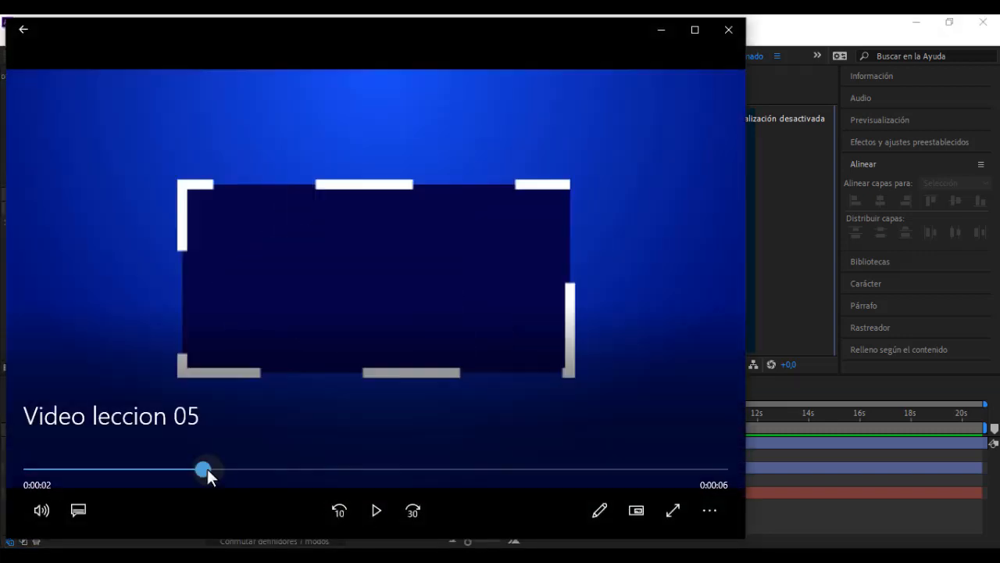
left_click(375, 510)
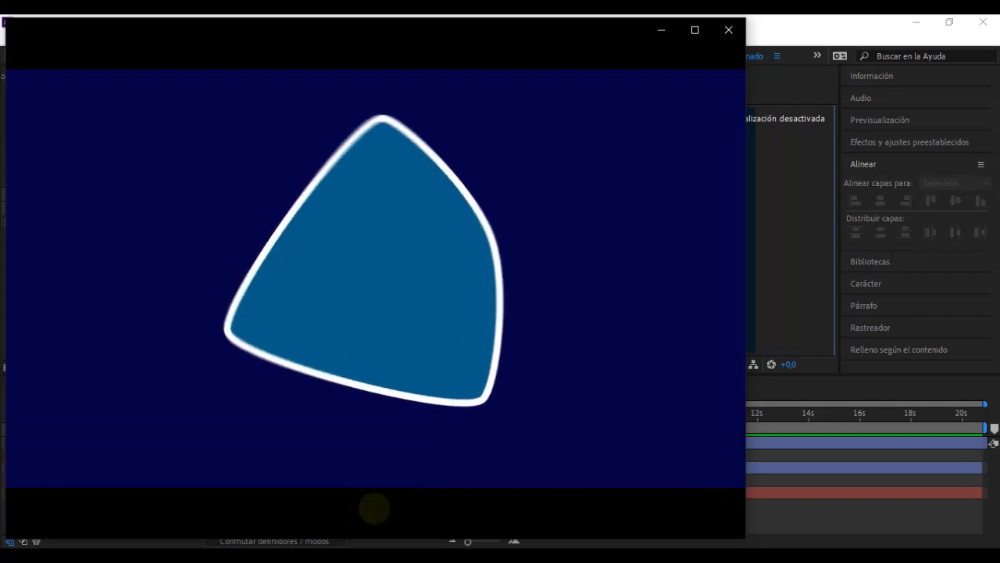
left_click(625, 80)
left_click(655, 33)
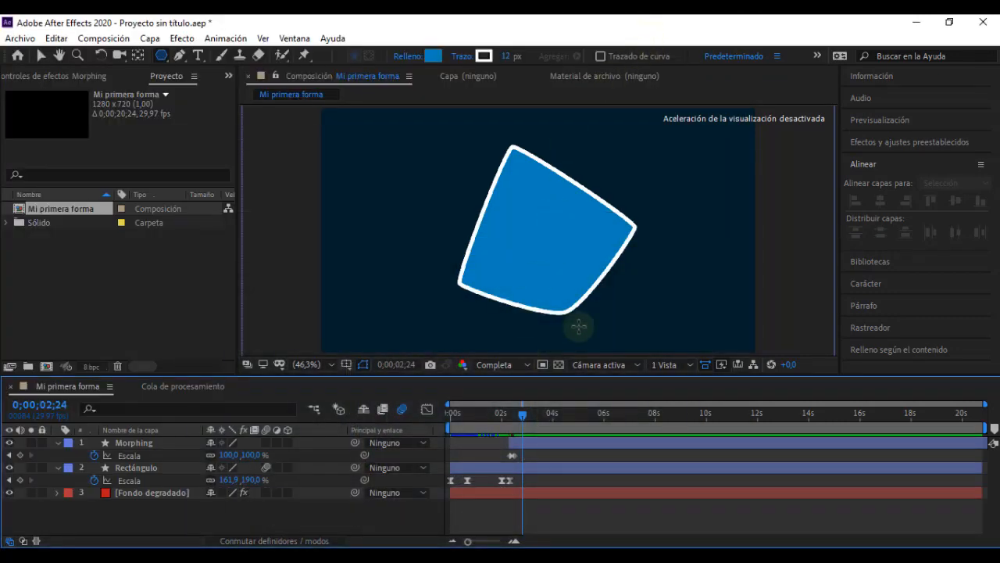
Step: Reveal all of Morphing's keyframes and shift the Puntos and Redondez exterior keyframes forward in time to start just after 0;00;03;00
left_click(71, 443)
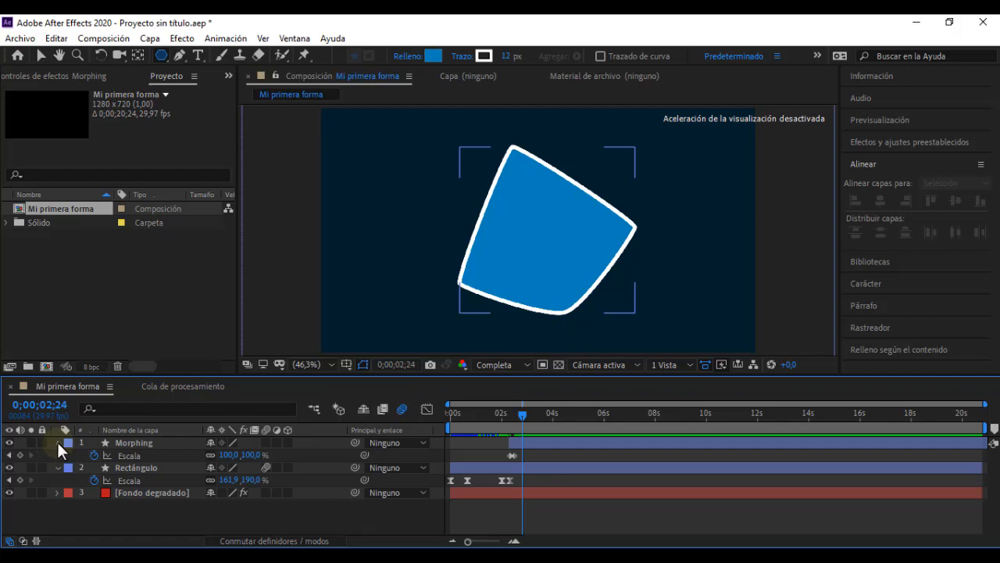
left_click(57, 442)
left_click(57, 443)
left_click(57, 443)
left_click(139, 443)
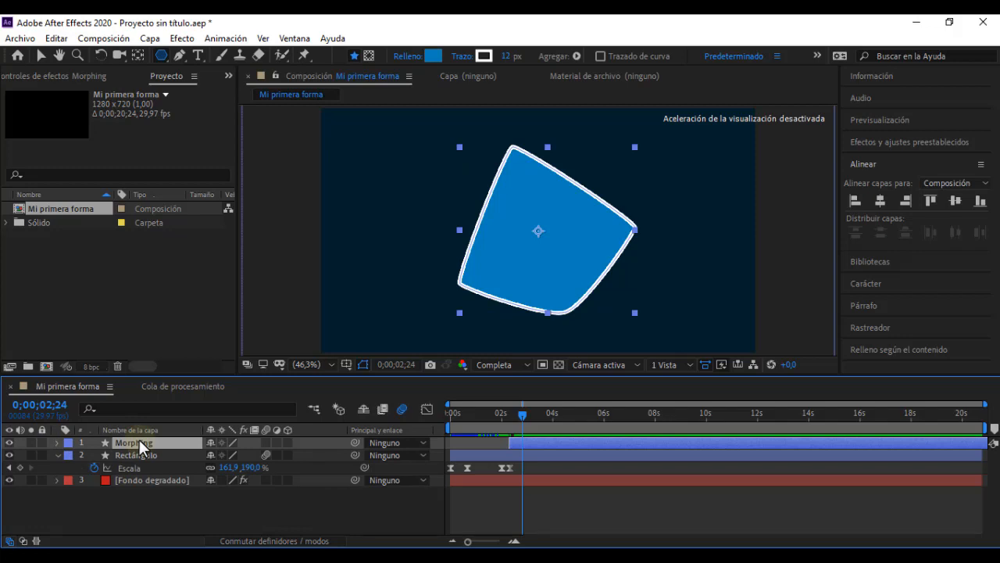
key("u")
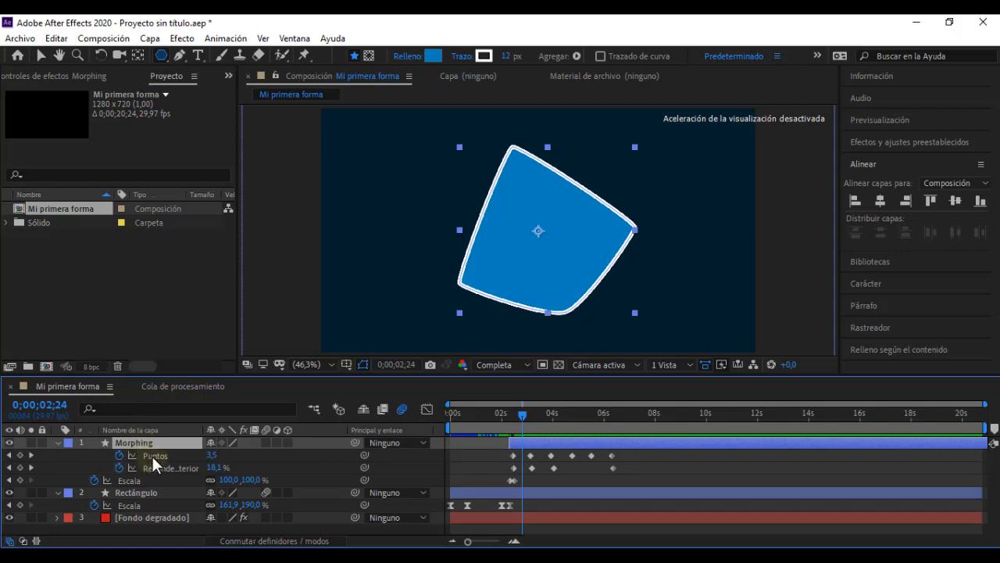
left_click(152, 457)
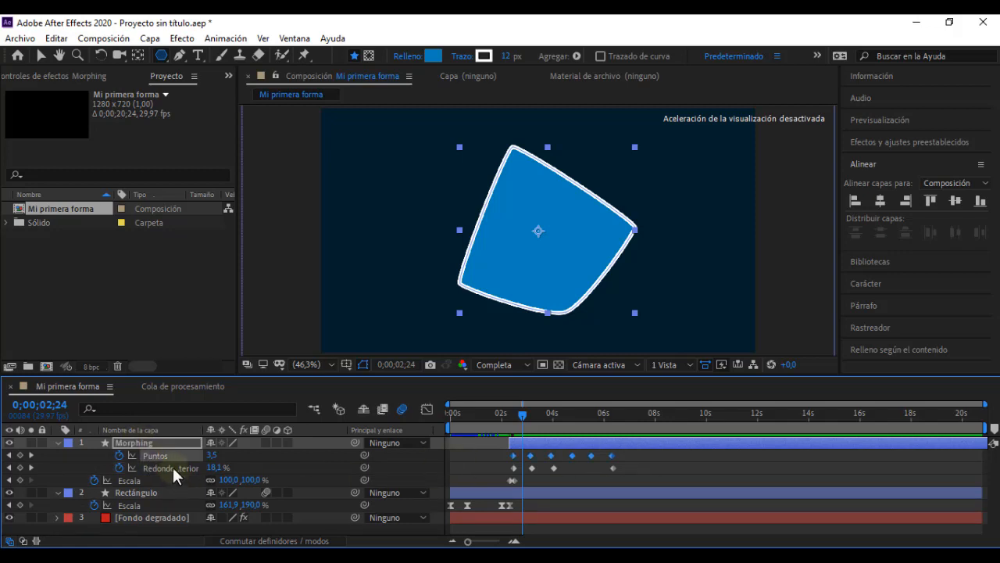
left_click(173, 468)
left_click_drag(628, 449, 531, 464)
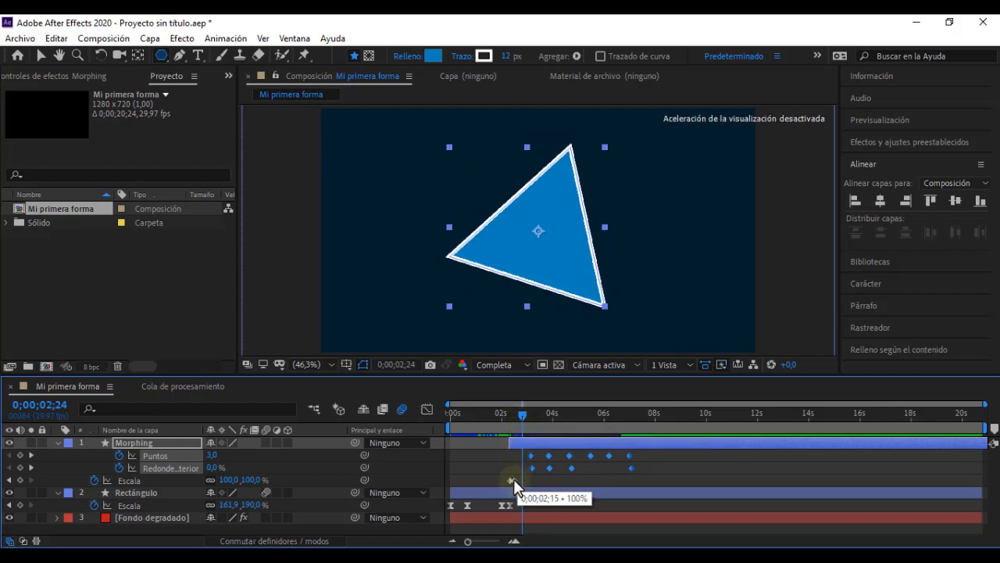
Step: Move the second Escala keyframe of Morphing slightly past 0;00;02;15 and scrub through the morph to 0;00;05;13
left_click(513, 479)
left_click_drag(510, 422, 558, 425)
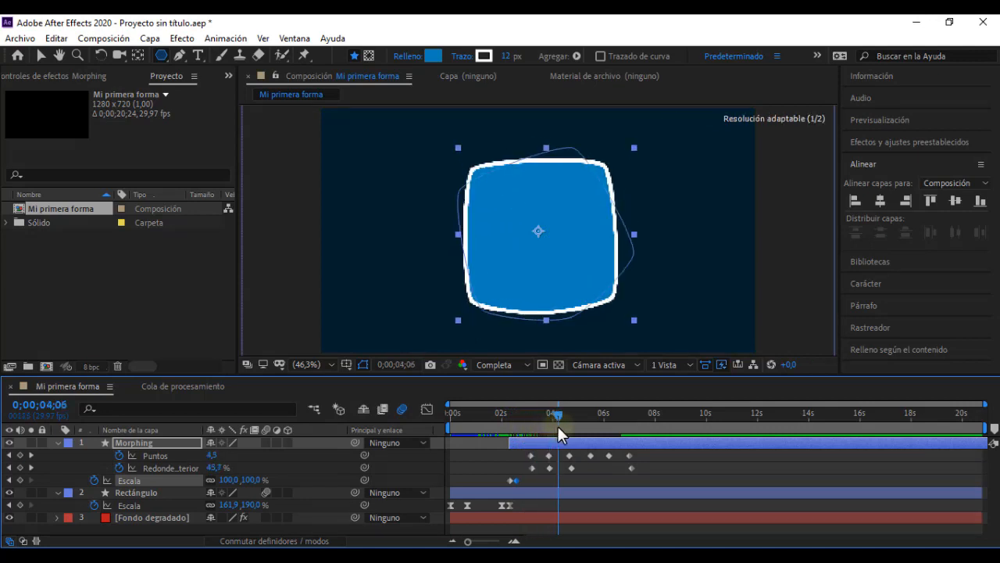
left_click(653, 449)
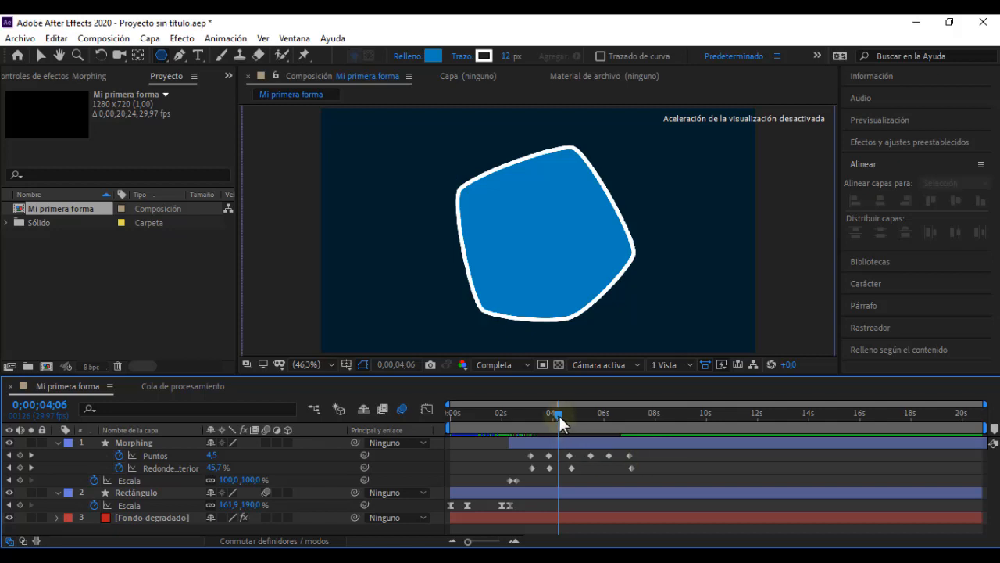
left_click_drag(559, 422, 590, 419)
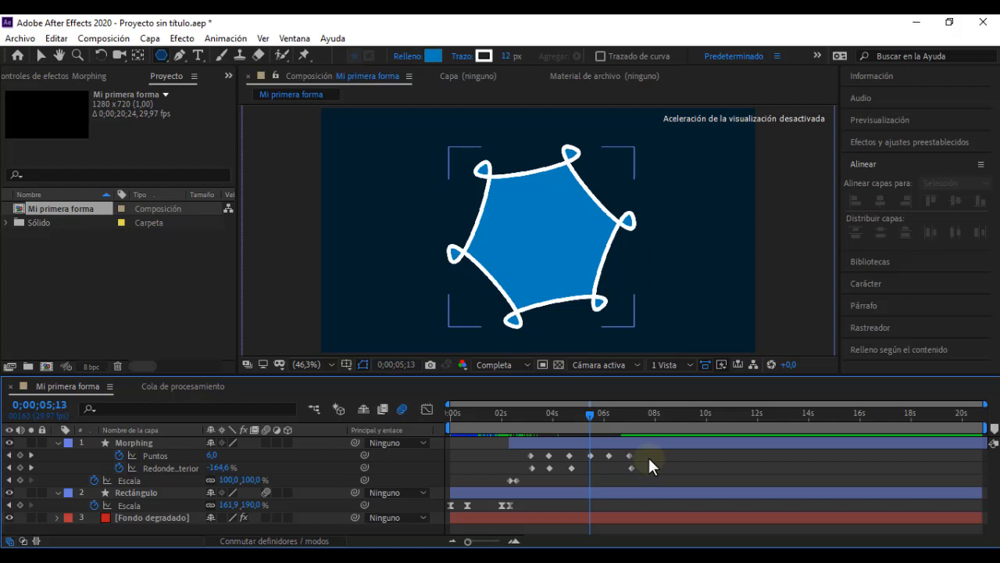
Step: Apply Desacelerac./Acelerac. suave to all of Morphing's Puntos, Redondez exterior and Escala keyframes, and scrub through the eased morph
left_click_drag(647, 453, 502, 482)
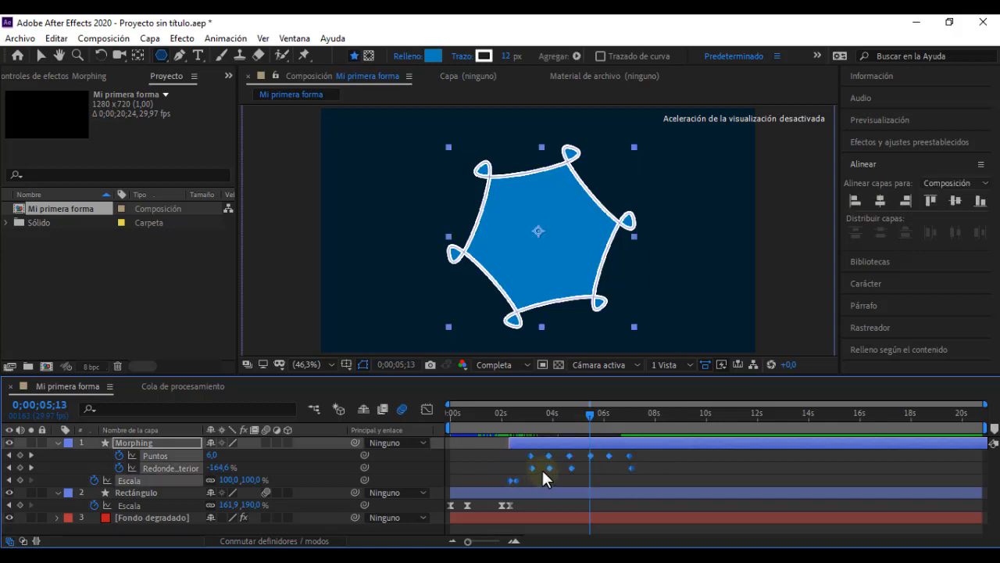
right_click(548, 467)
mouse_move(623, 457)
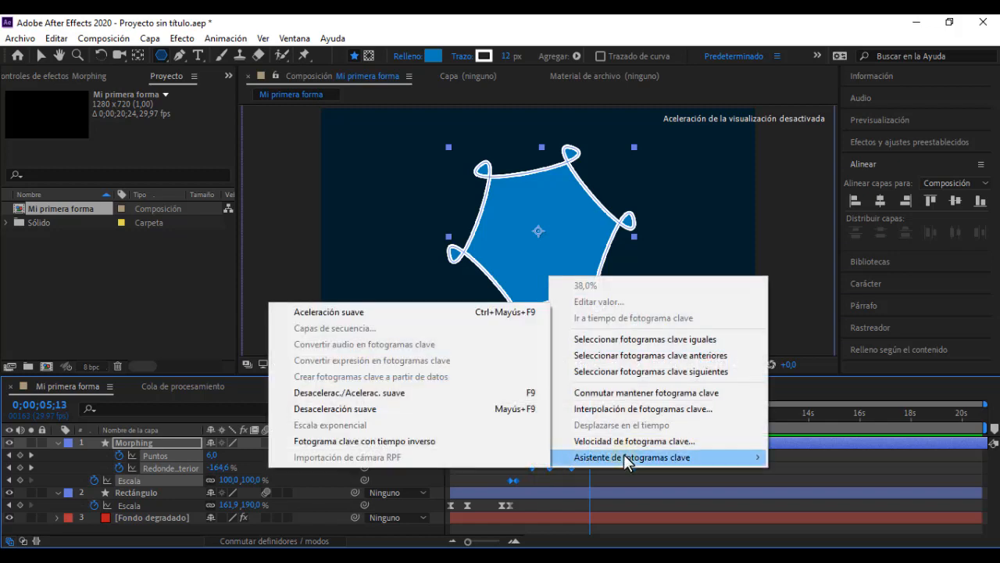
left_click(431, 391)
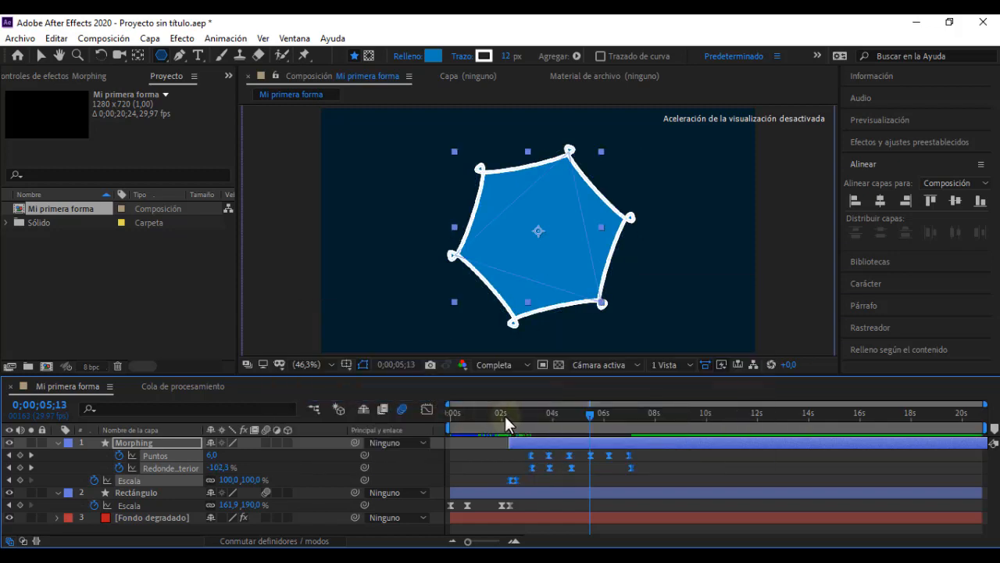
left_click(502, 414)
left_click_drag(502, 416, 626, 418)
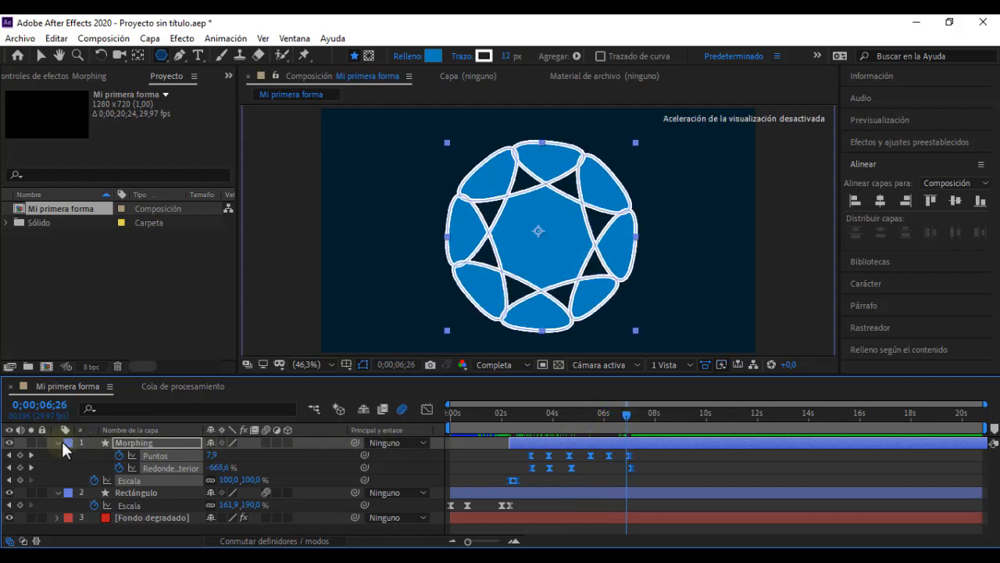
Step: Play the final morph and text stage in "Video leccion 05" to see how the shape disappears, and return to After Effects
left_click(151, 443)
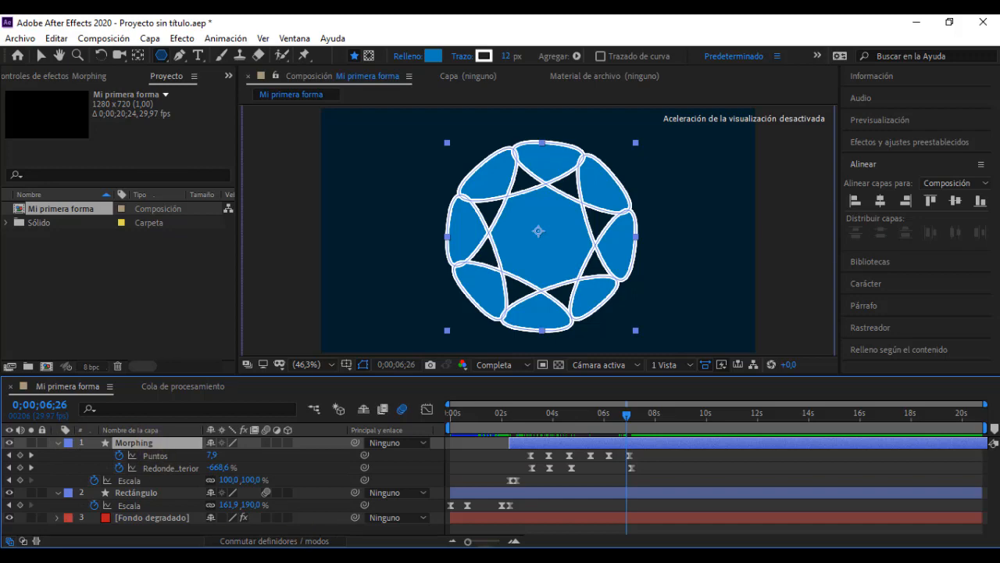
left_click(508, 556)
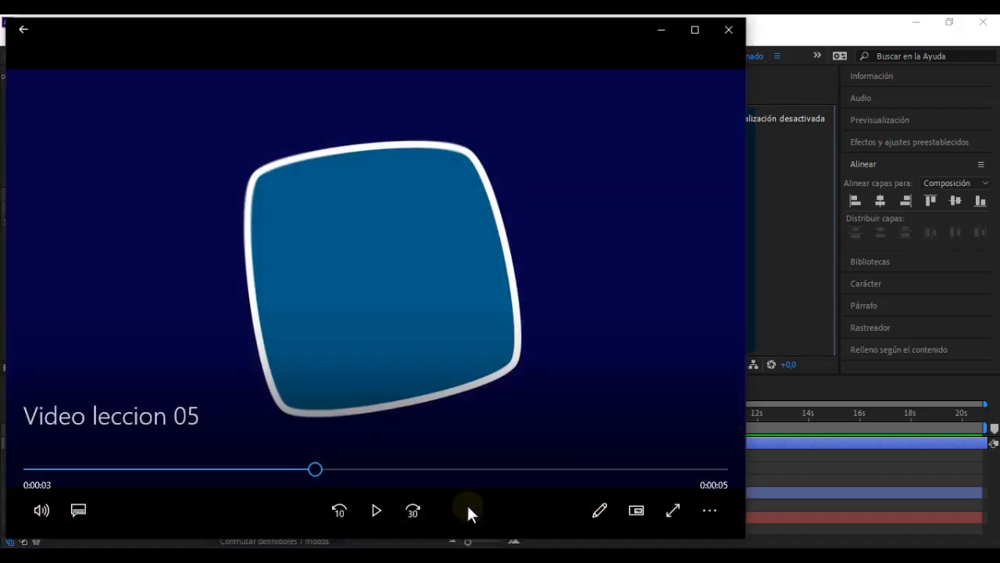
left_click(269, 468)
left_click(374, 511)
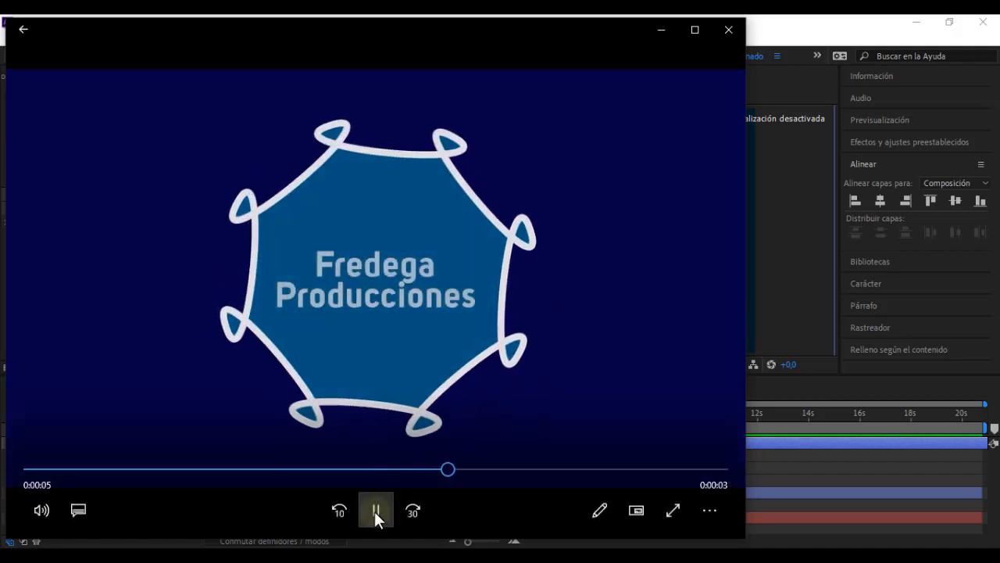
left_click(374, 510)
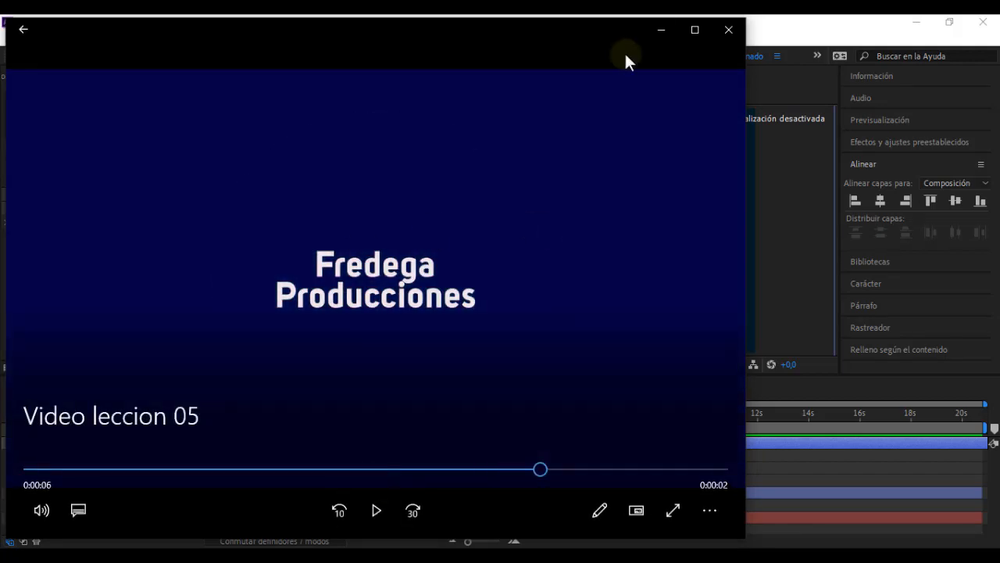
left_click(662, 29)
Step: Keyframe the Morphing layer's Opacidad at 100 % at 0;00;06;08 and 0 % at 0;00;07;00, and select both keyframes
left_click(569, 414)
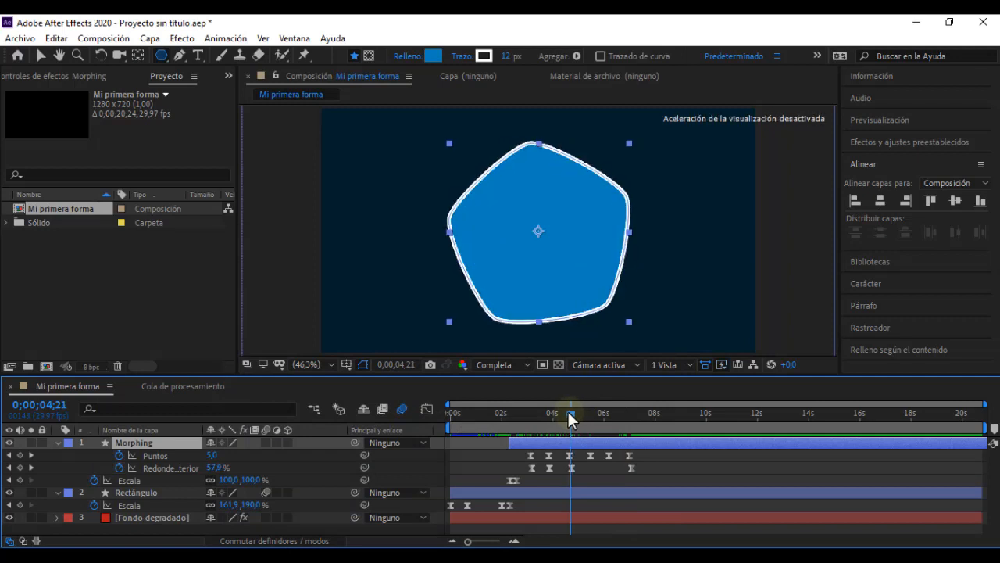
left_click_drag(569, 414, 611, 413)
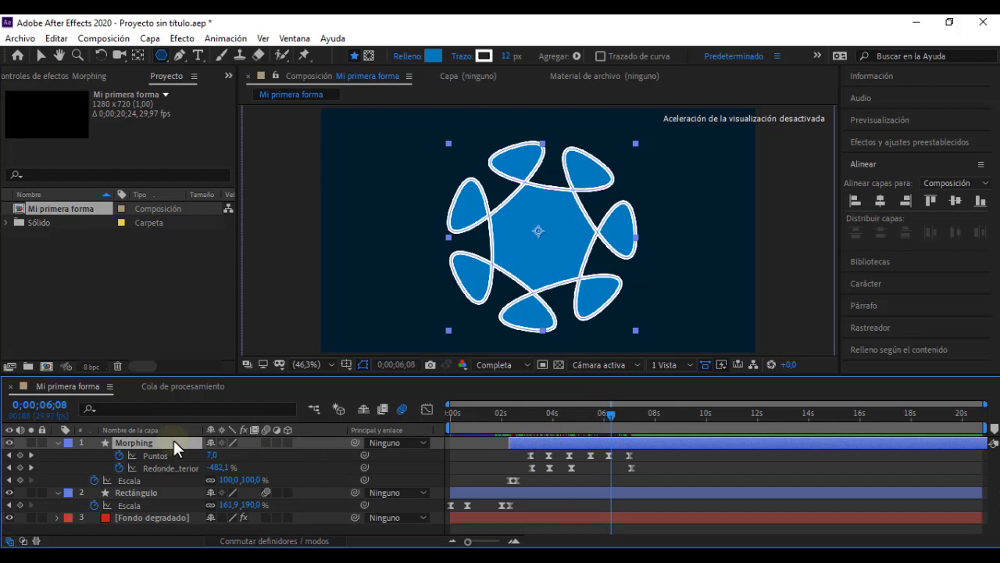
key("t")
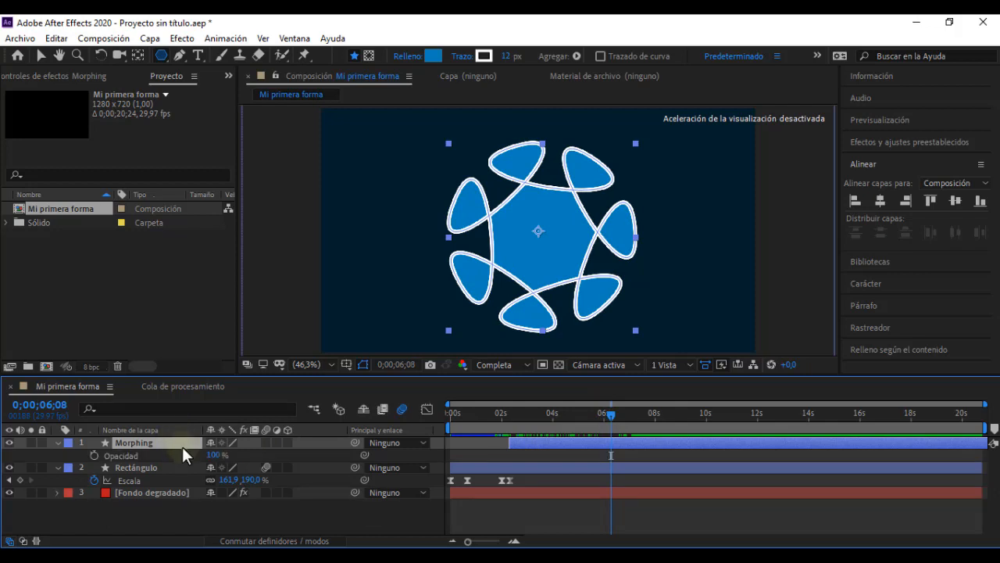
left_click(94, 455)
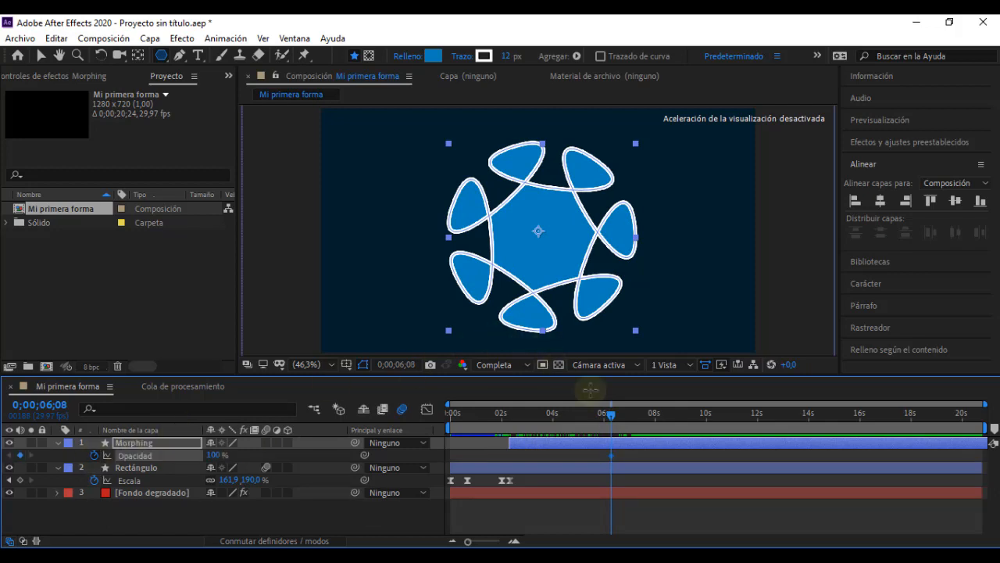
left_click_drag(616, 423, 632, 423)
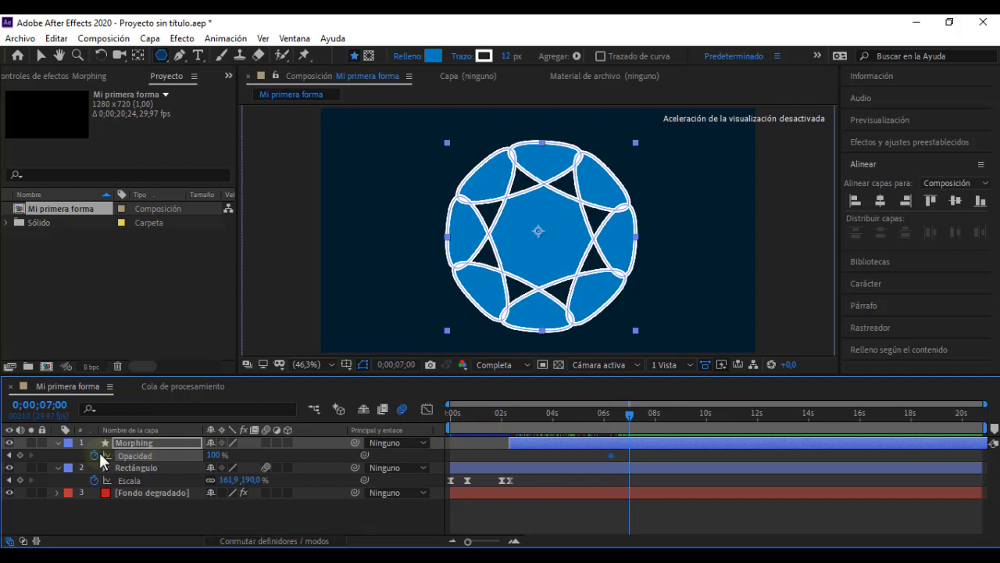
left_click(213, 455)
type("0")
key("Return")
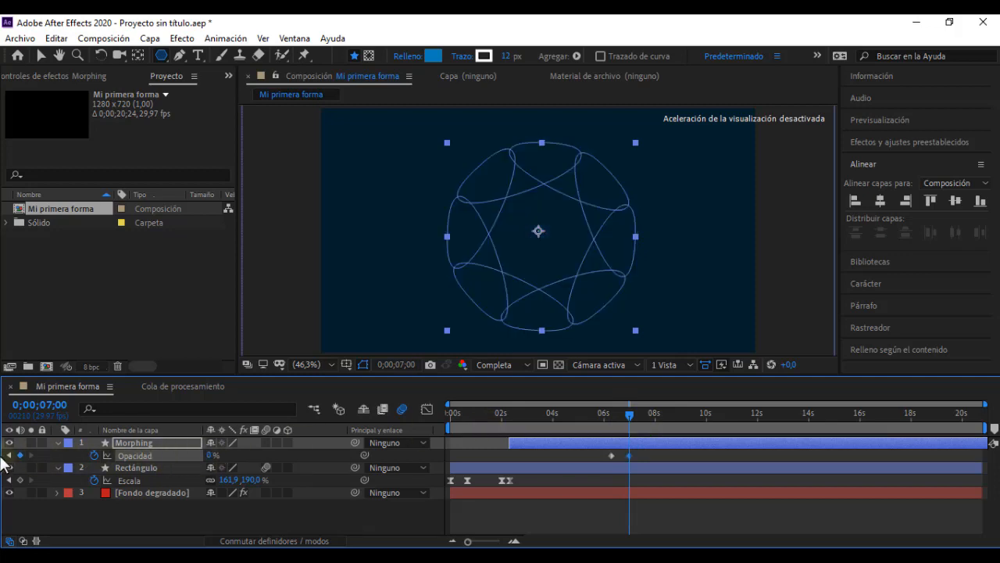
left_click_drag(648, 455, 607, 459)
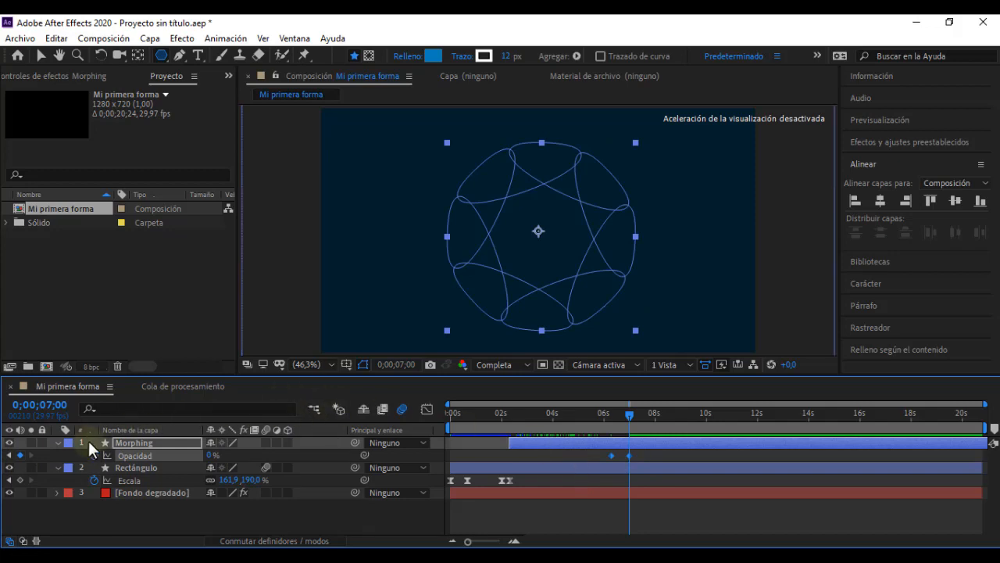
Step: Preview the animation from 0;00;02;06 and 0;00;01;23, and scrub through the Morphing layer's scale-in and morph
left_click(515, 416)
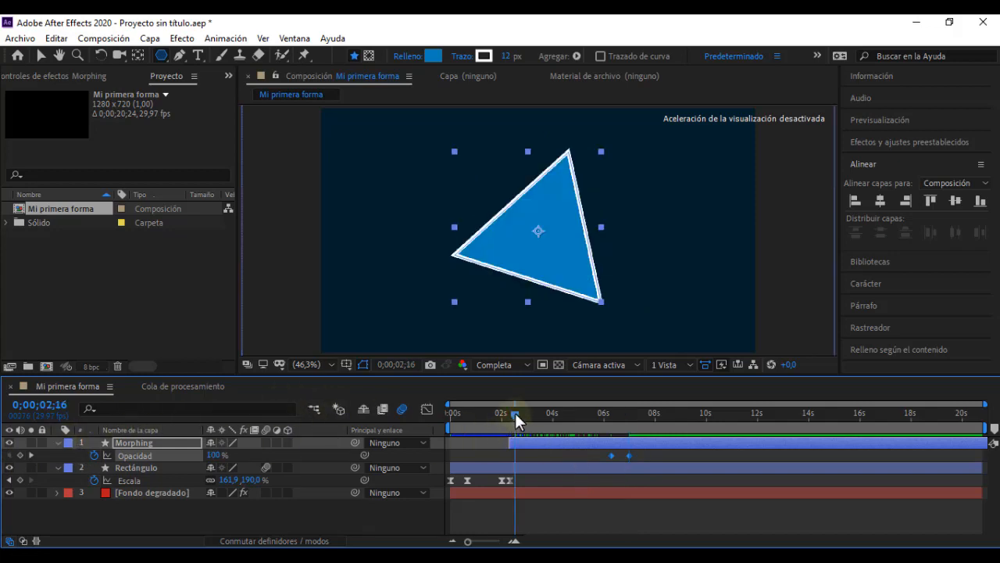
left_click_drag(515, 416, 505, 418)
key("space")
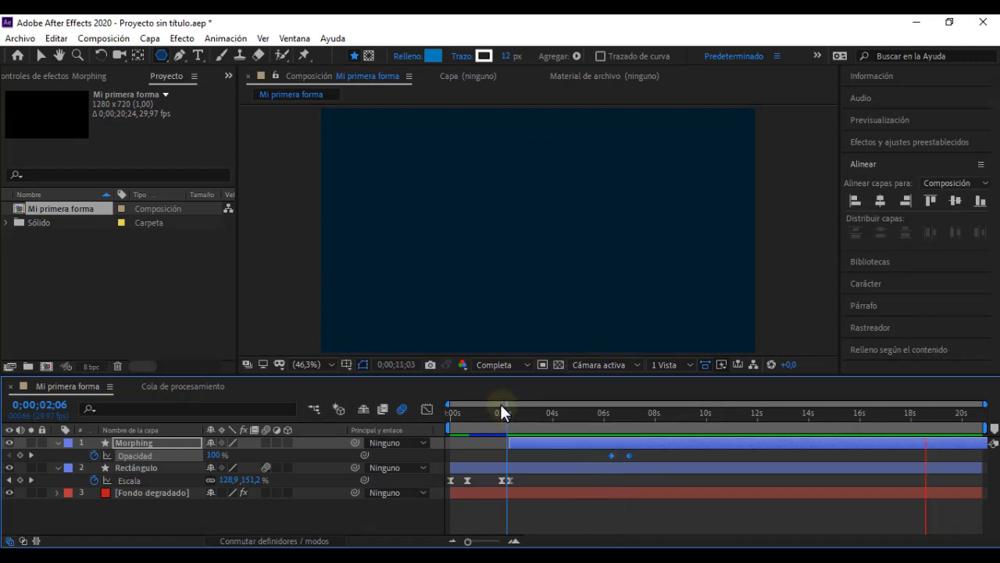
left_click_drag(501, 409, 495, 413)
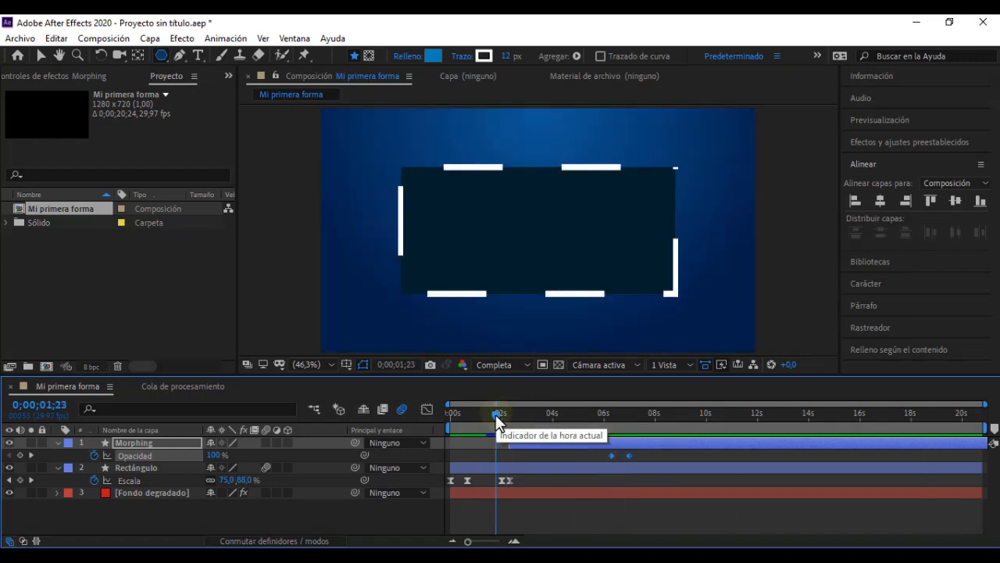
key("space")
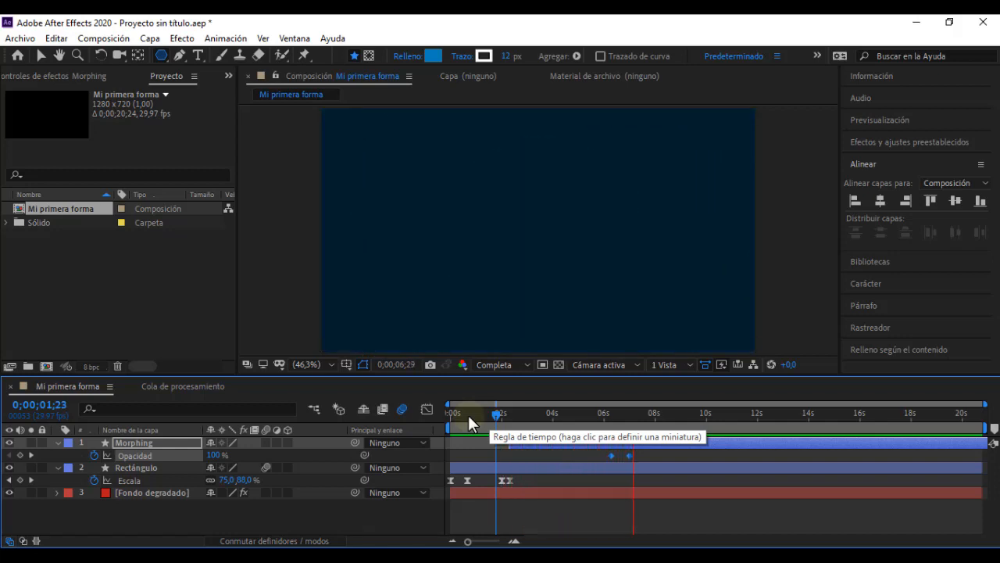
key("space")
left_click_drag(605, 422, 508, 413)
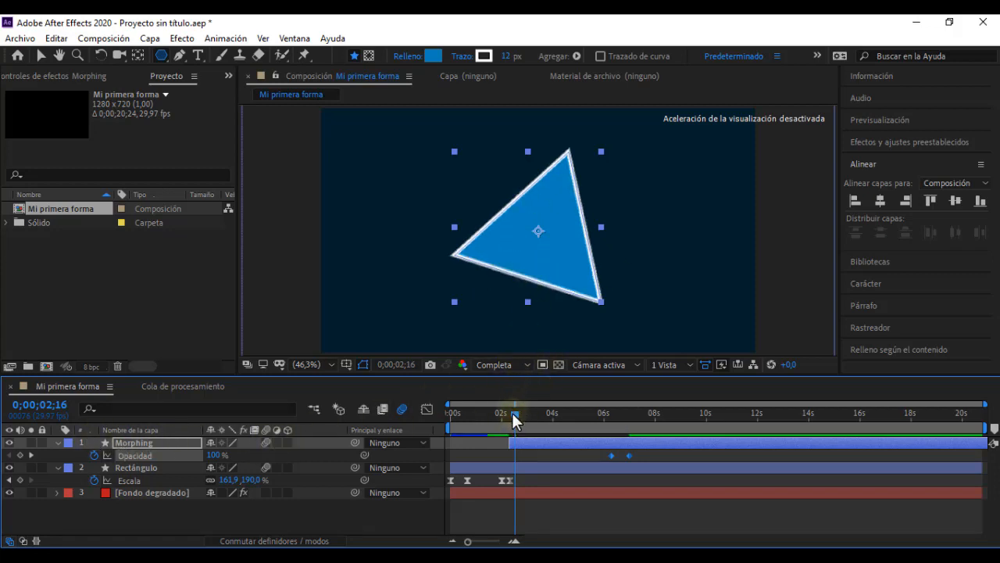
left_click_drag(512, 413, 604, 418)
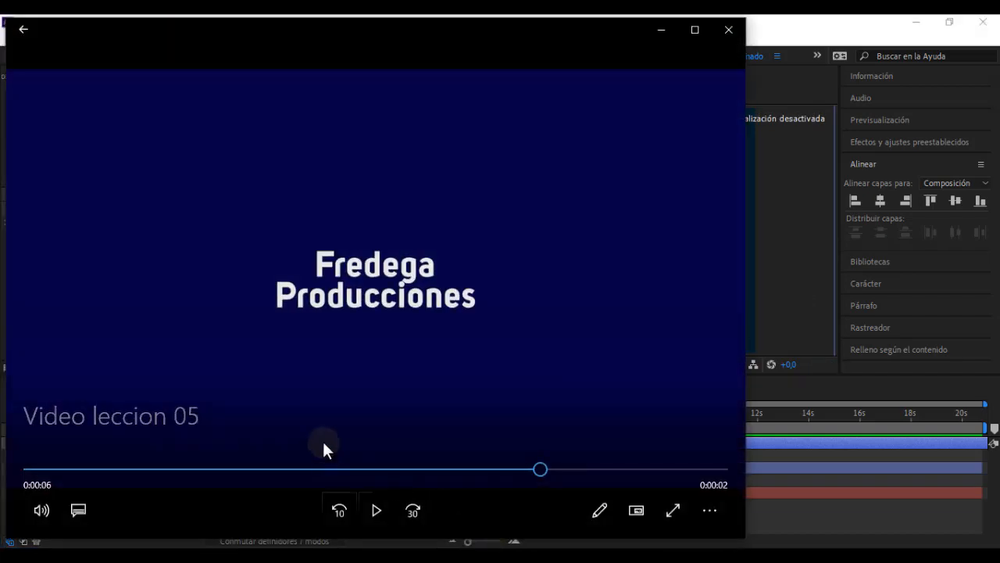
Step: Replay the polygon morph and text fade-in of "Video leccion 05" from several points, and return to After Effects
left_click(417, 469)
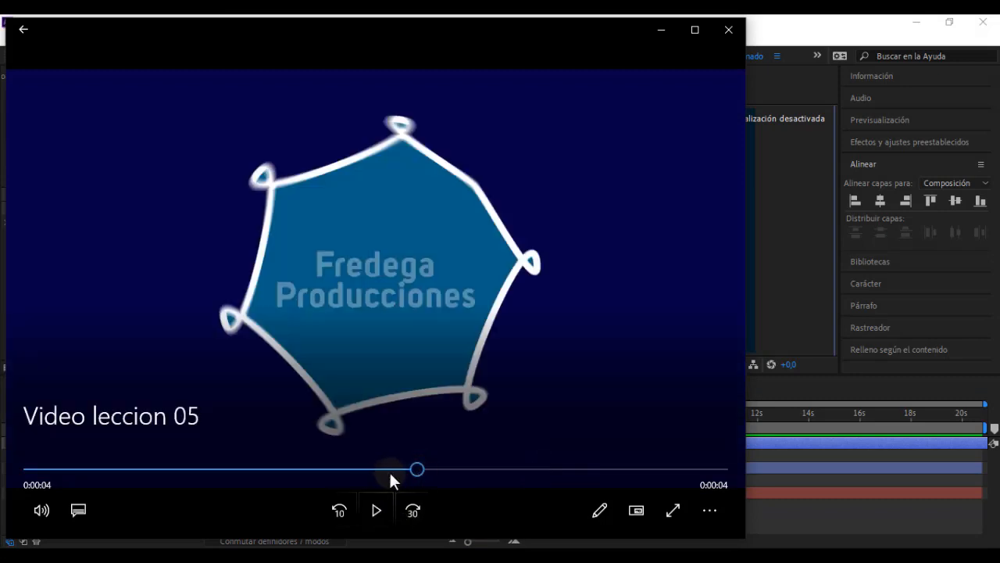
left_click(389, 469)
left_click(365, 469)
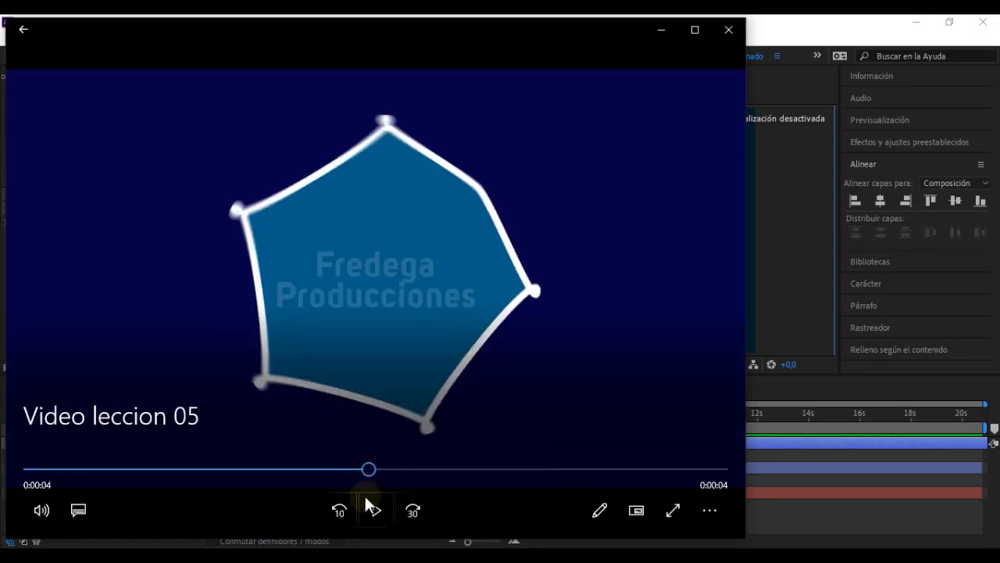
left_click(372, 511)
left_click(371, 510)
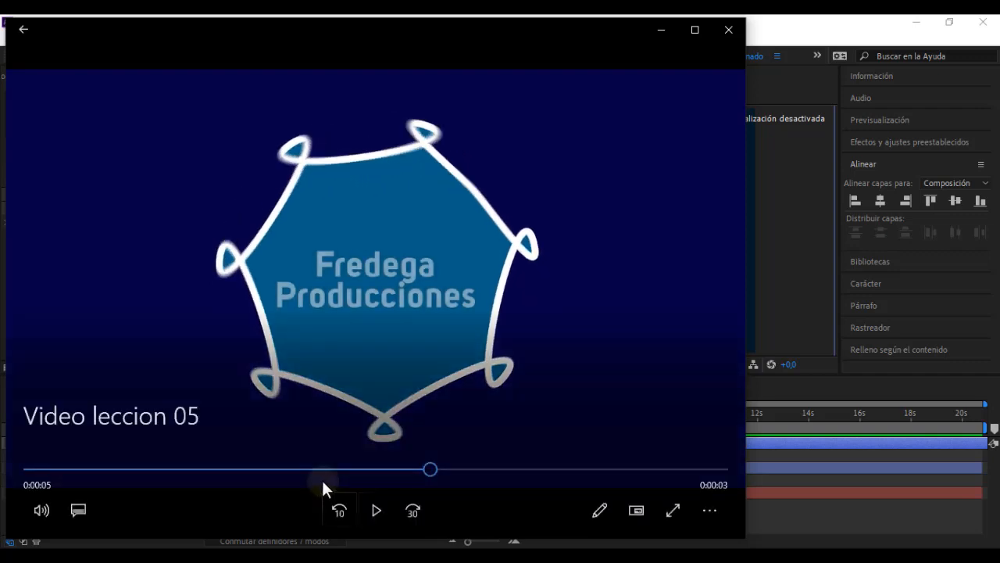
left_click(321, 469)
left_click(379, 509)
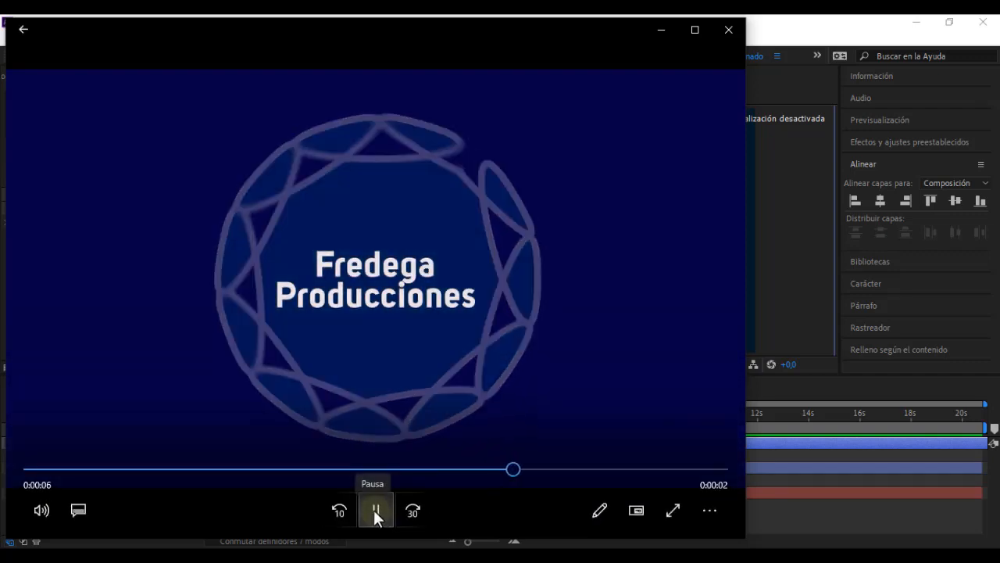
left_click(375, 507)
left_click(653, 35)
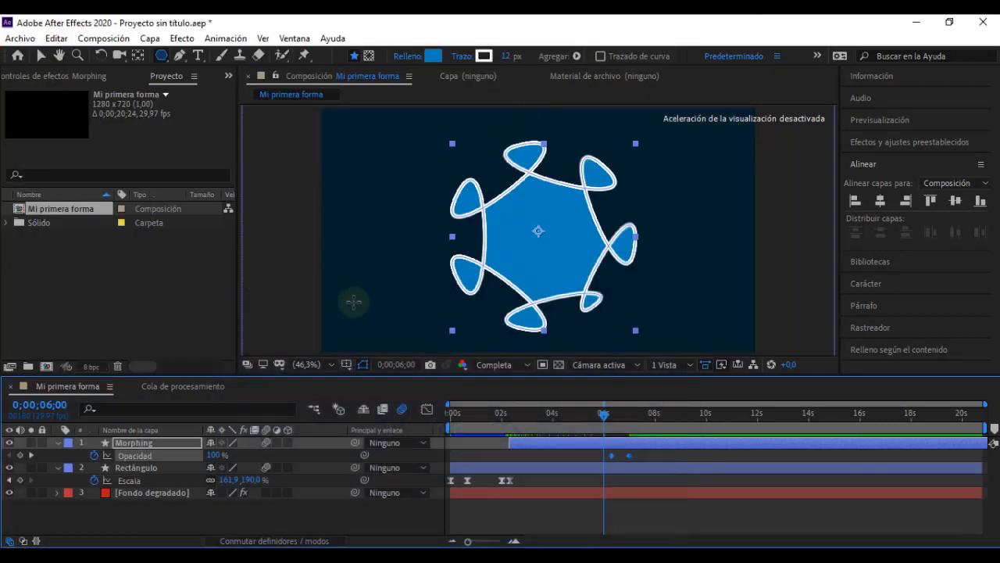
Step: Collapse the properties of the Morphing, Rectángulo and Fondo degradado layers in the timeline, and deselect all layers
left_click(58, 443)
left_click(58, 454)
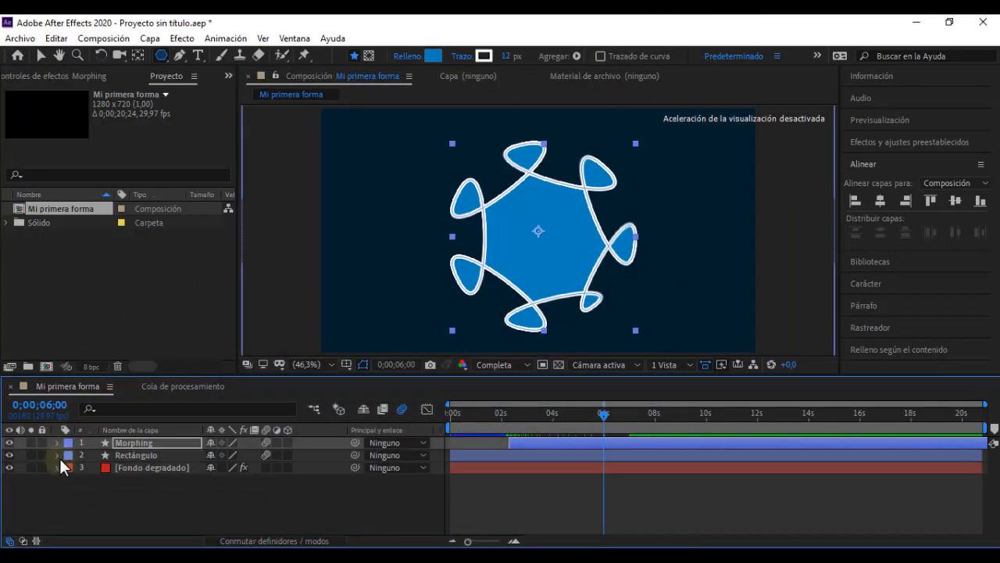
left_click(57, 467)
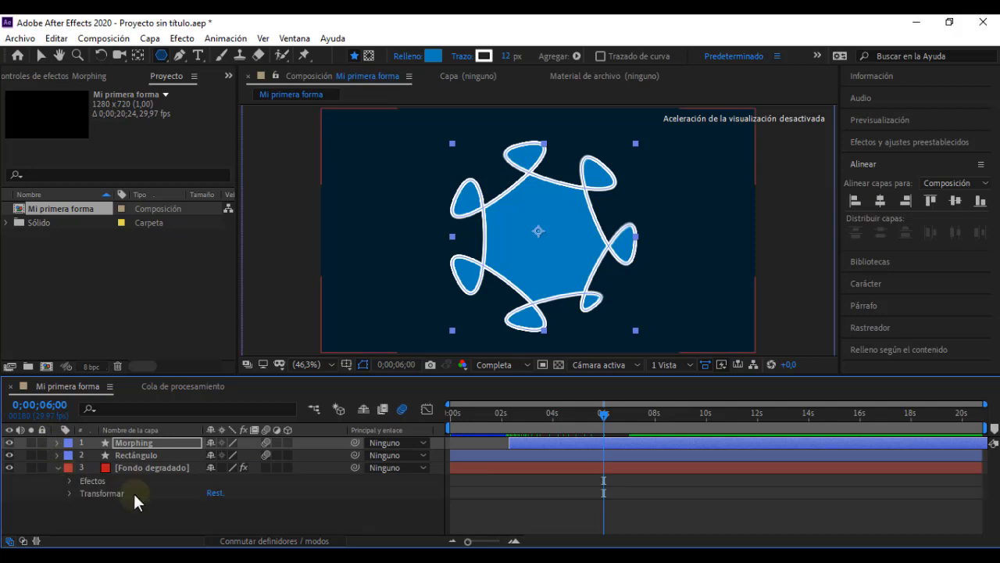
left_click(58, 466)
left_click(239, 500)
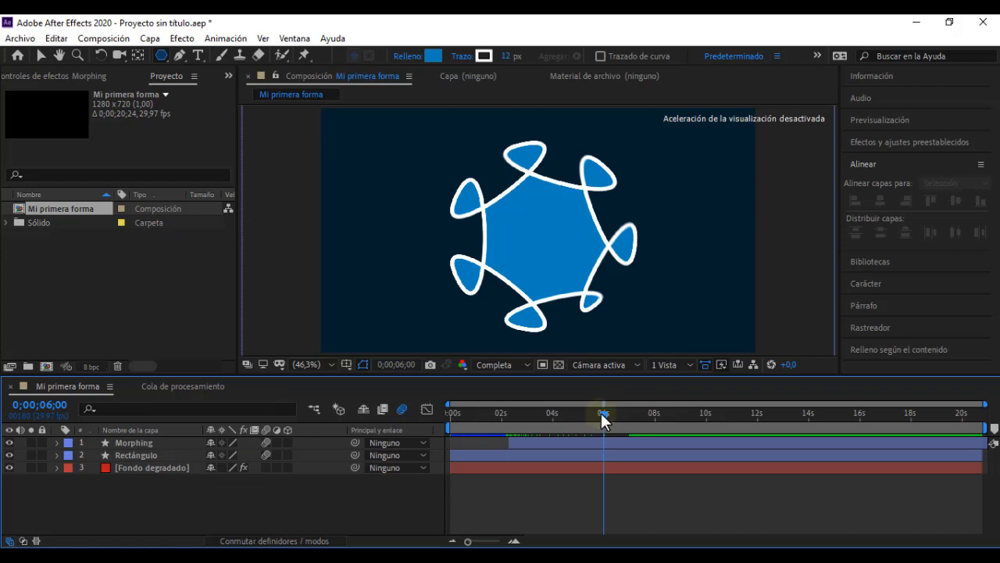
Step: Add a two-line text layer reading "Fredega" and "Producciones" over the shape, with the playhead at 0;00;04;01
left_click_drag(602, 415, 550, 415)
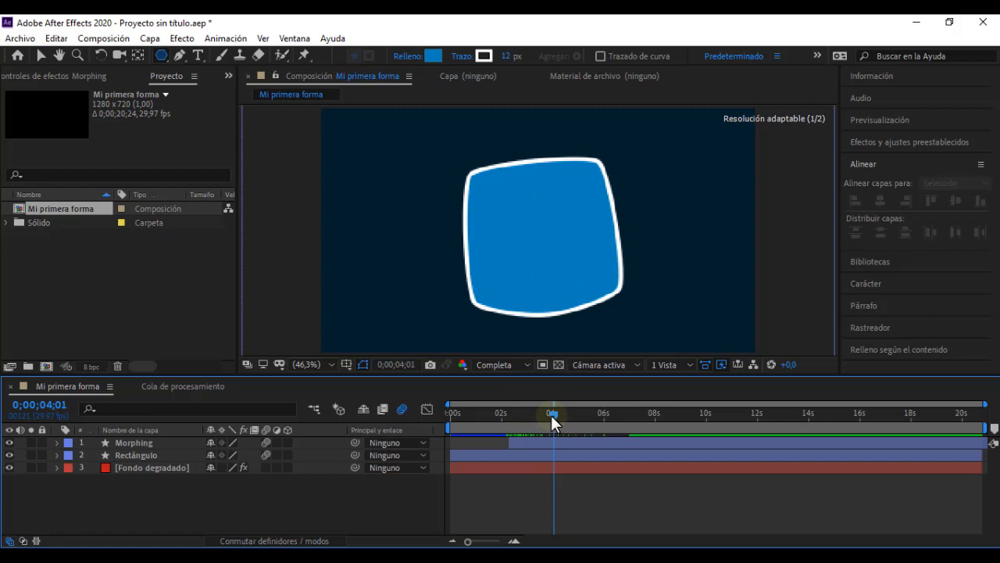
left_click(199, 56)
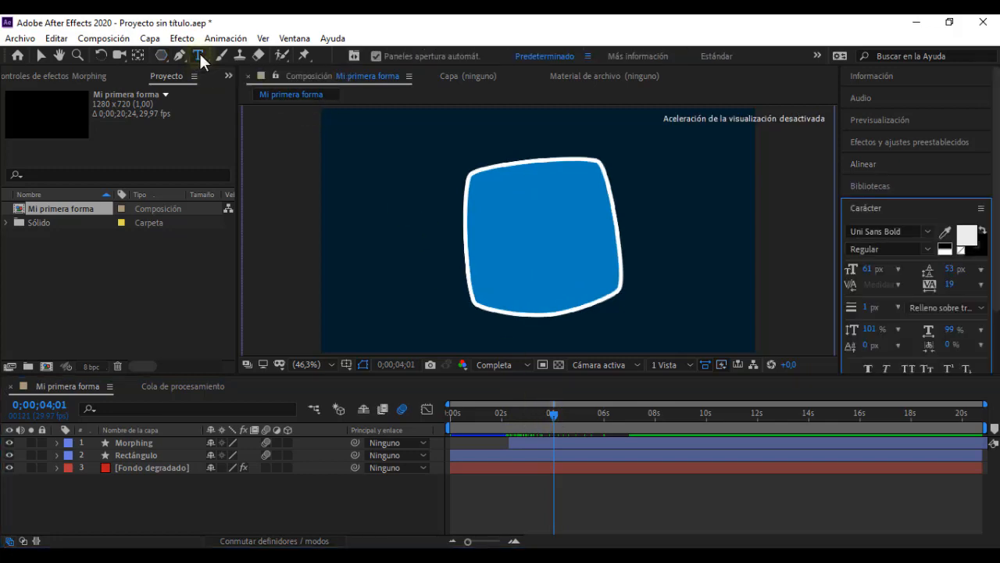
left_click(523, 242)
type("F")
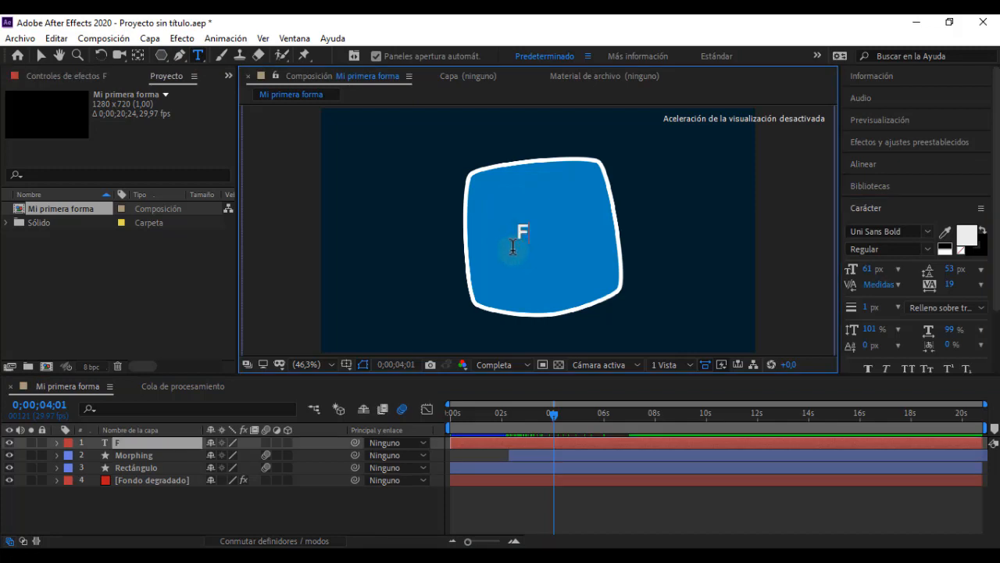
type("redega ")
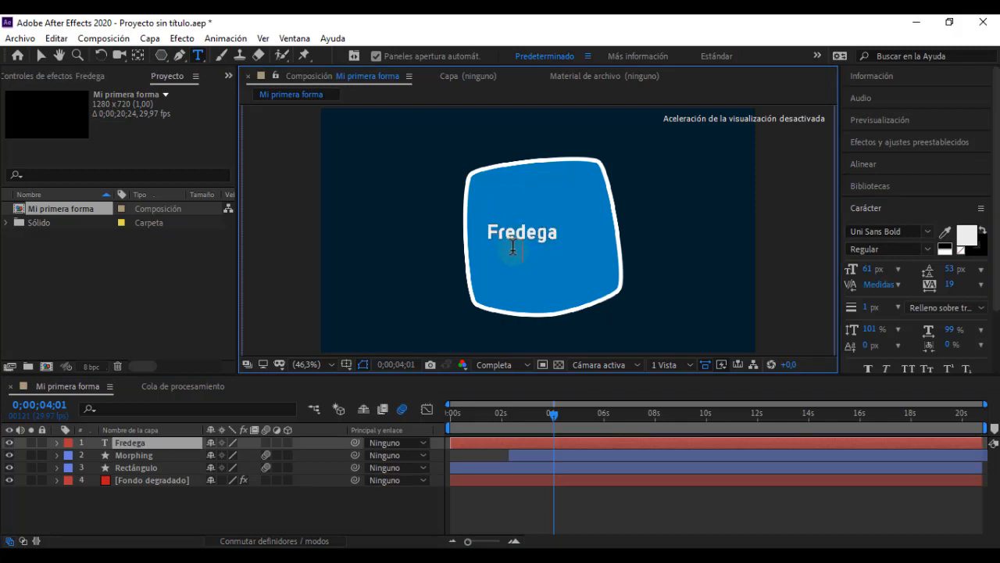
type("Produc")
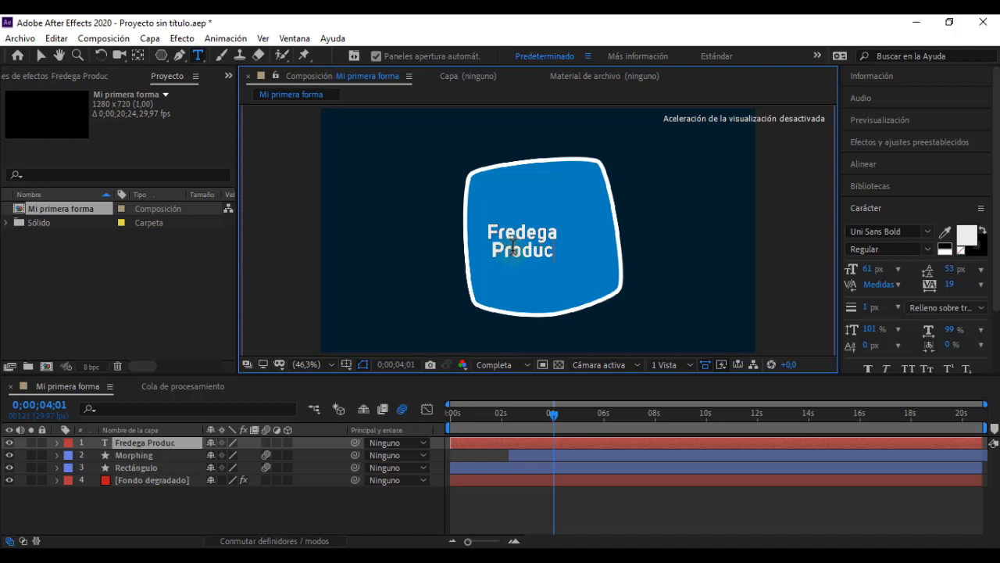
type("ciones")
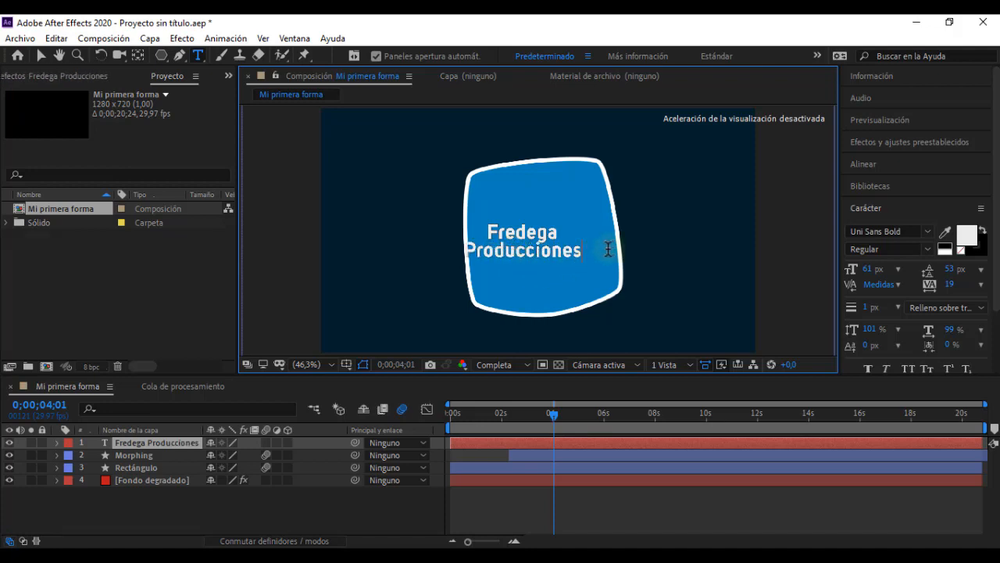
Step: Remove the stroke from the whole "Fredega Producciones" text, keeping its white fill
left_click_drag(592, 254, 528, 215)
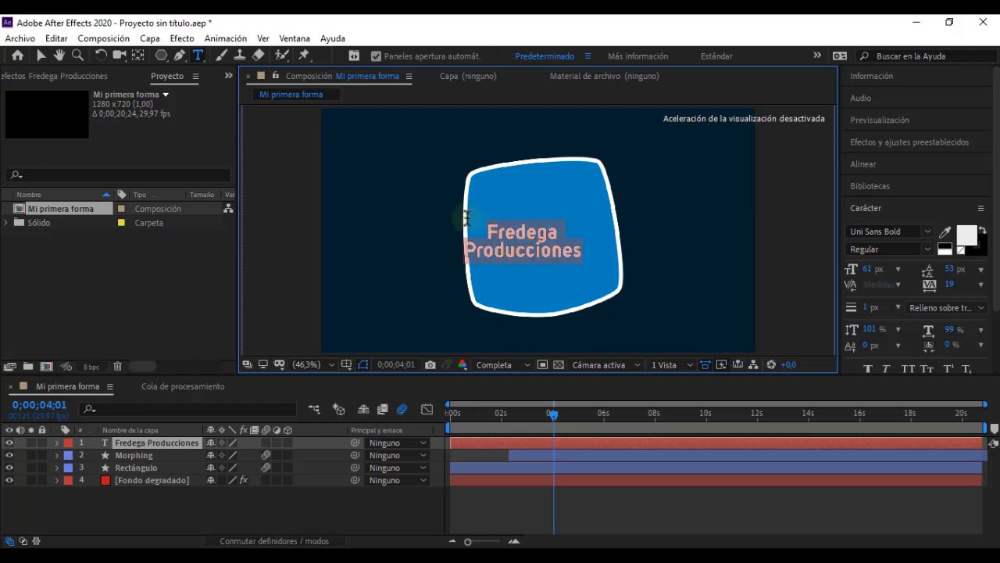
left_click(961, 250)
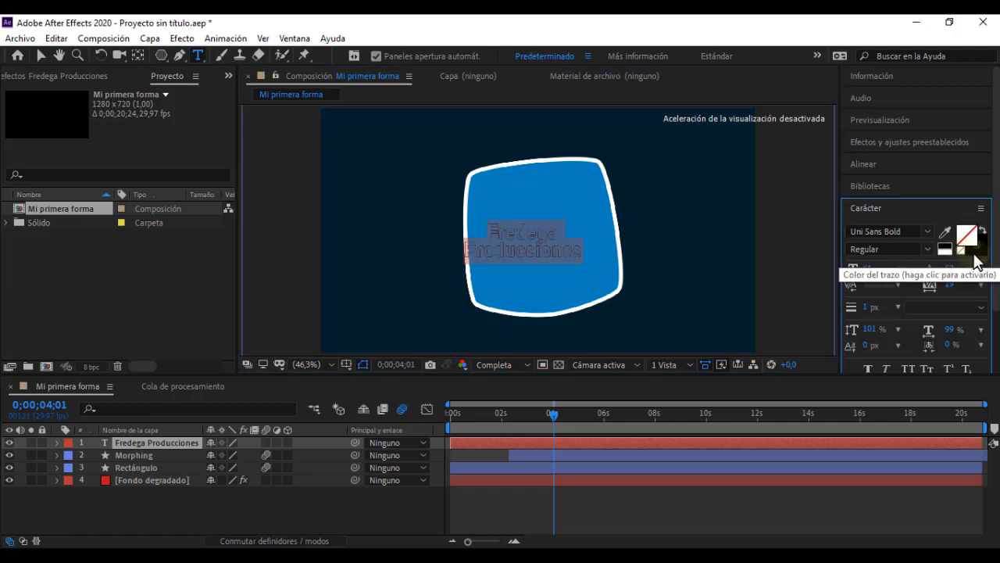
left_click(974, 254)
left_click(961, 248)
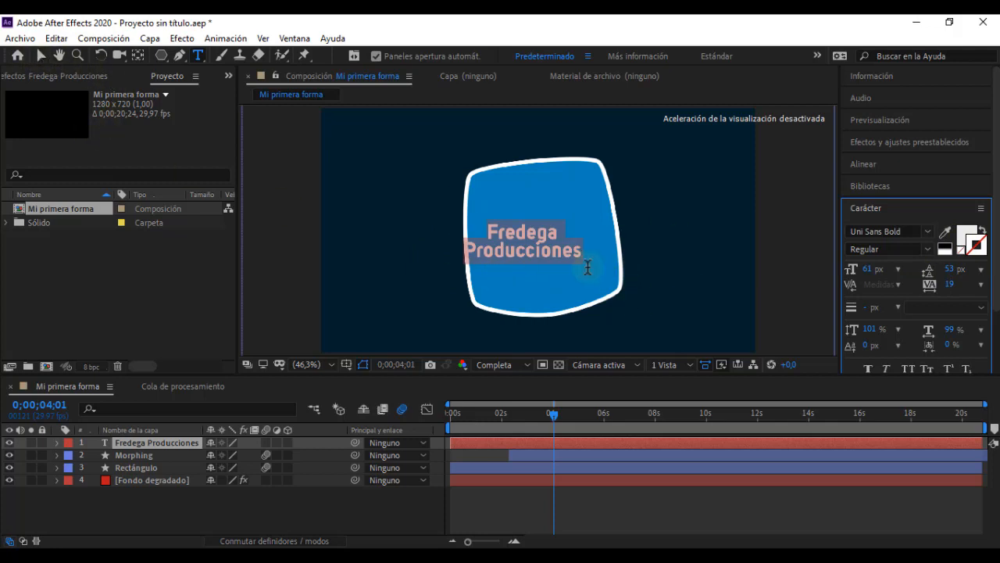
Step: Centre the "Fredega Producciones" layer horizontally and vertically in the composition
left_click(864, 165)
left_click(878, 200)
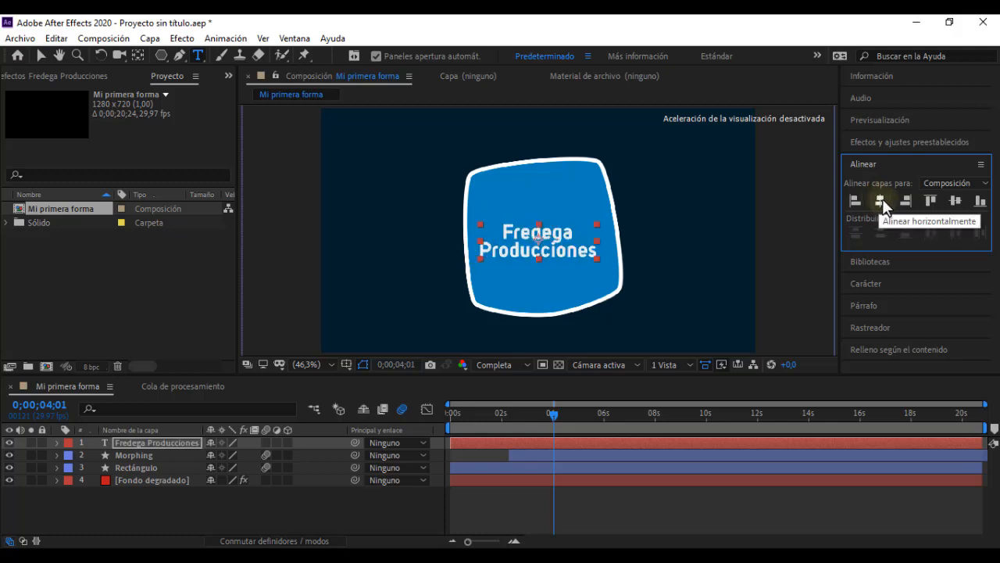
left_click(957, 200)
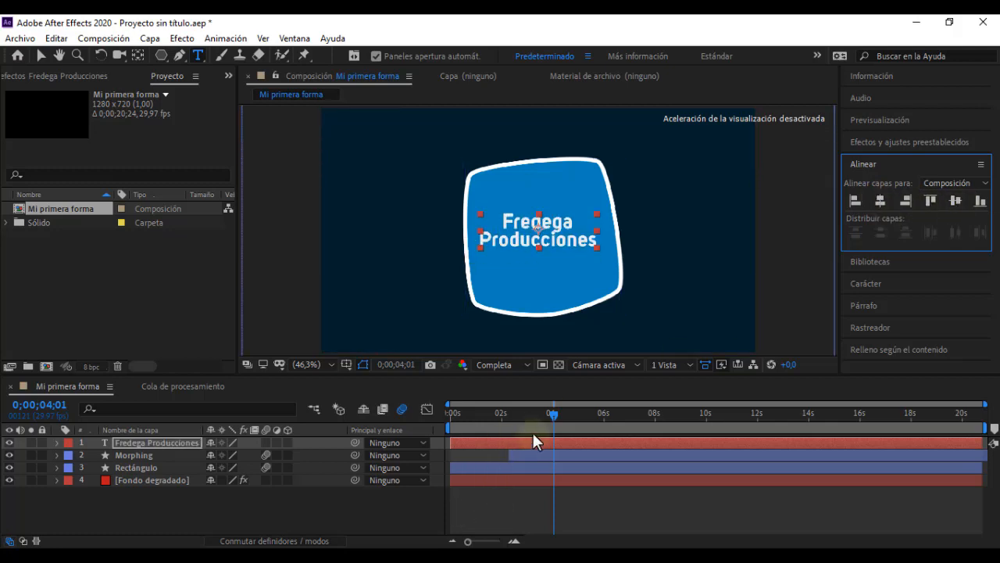
Step: Check in "Video leccion 05" when the text fades in over the morphing shape, and return to After Effects
left_click_drag(554, 414, 522, 412)
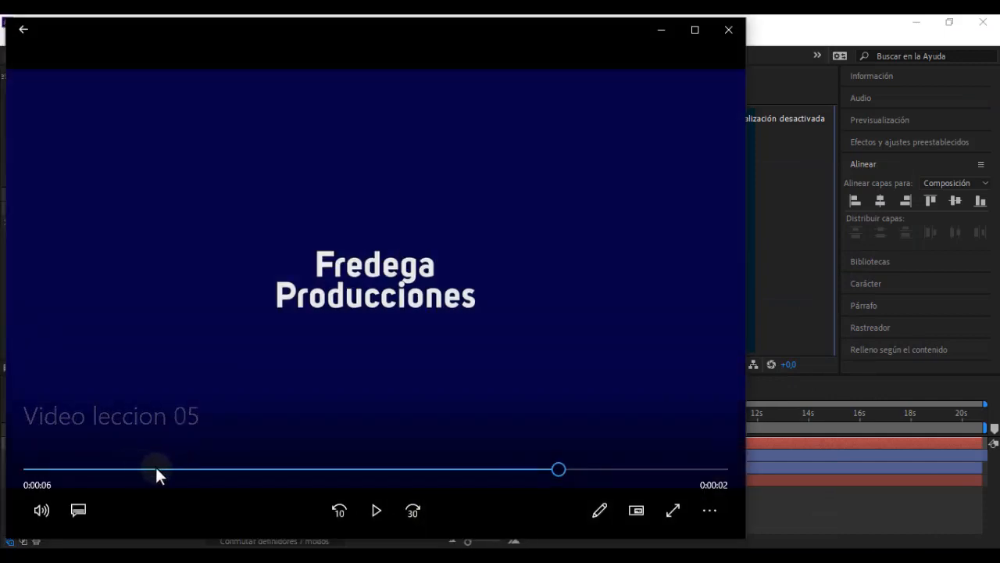
left_click(339, 510)
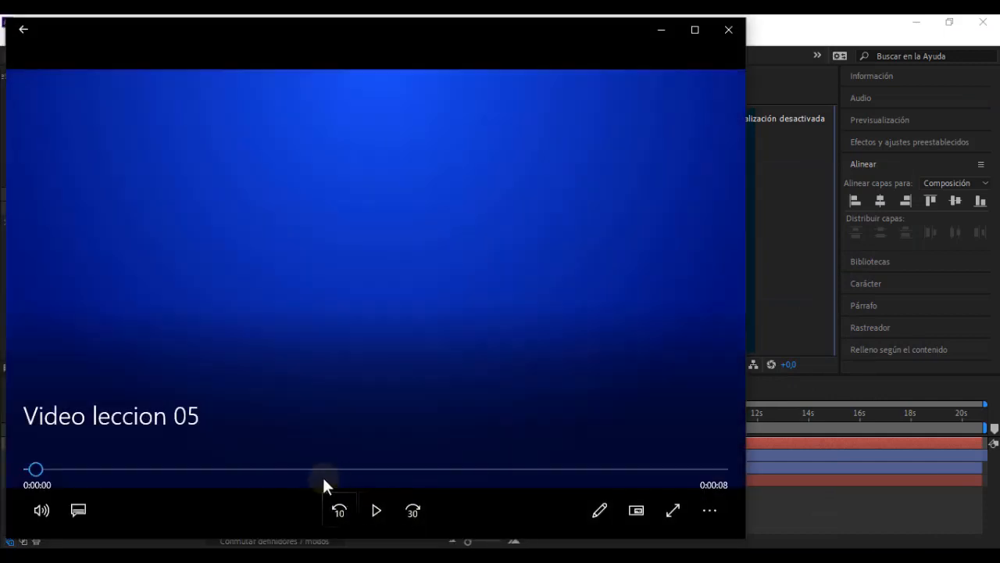
left_click(324, 475)
left_click(375, 511)
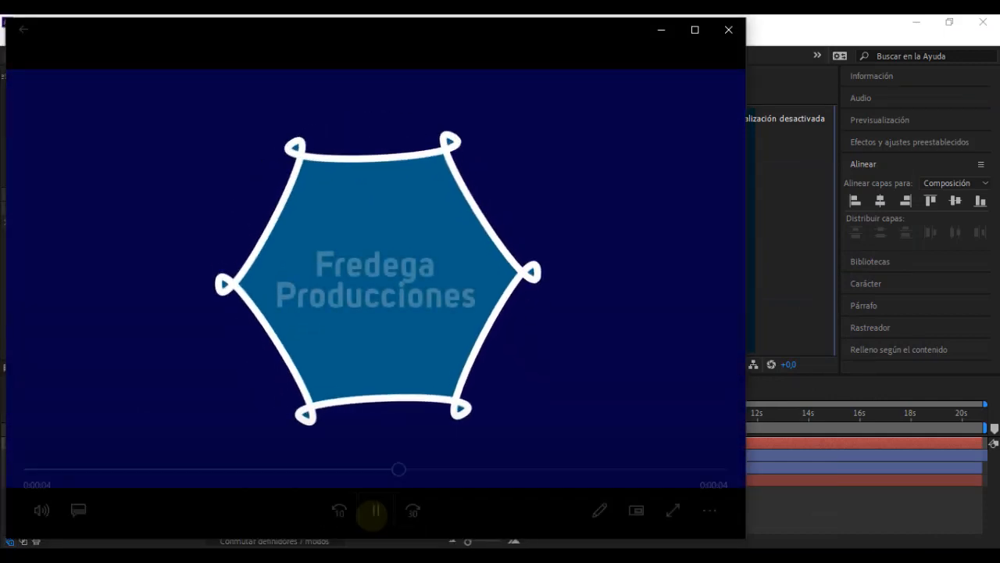
left_click(374, 513)
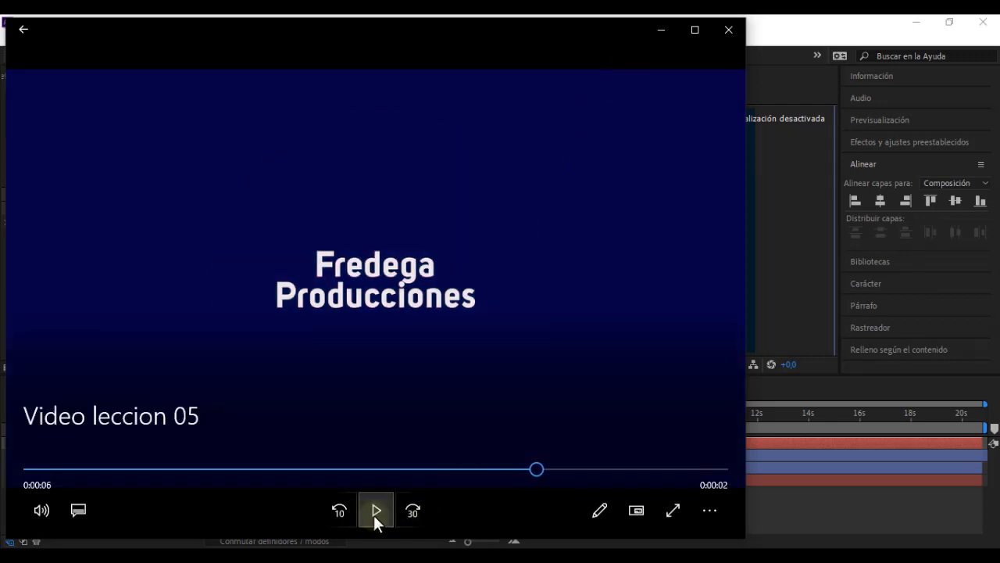
left_click(661, 30)
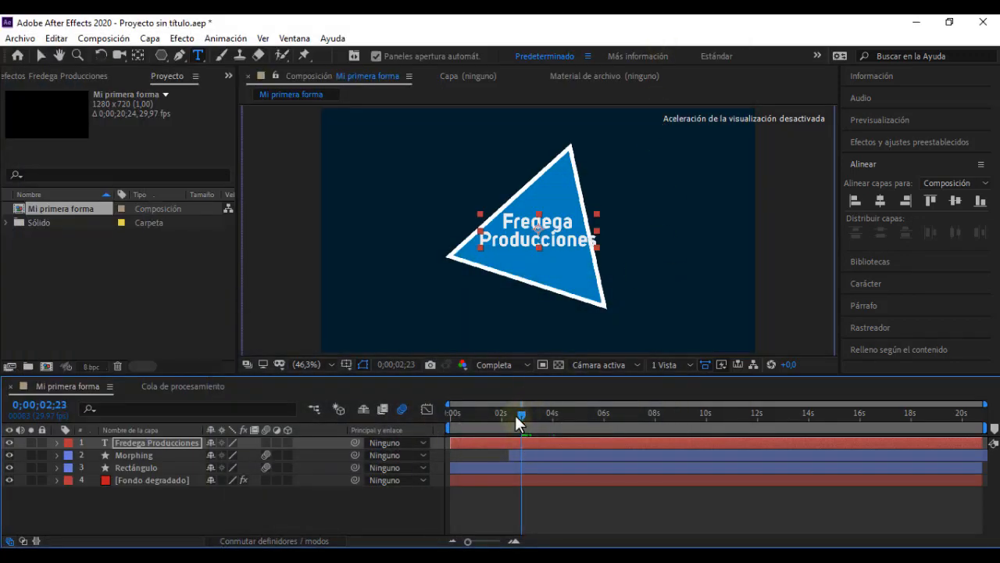
Step: Keyframe the "Fredega Producciones" layer's Opacidad at 0 % at 0;00;03;26
left_click_drag(521, 414, 547, 418)
left_click(555, 443)
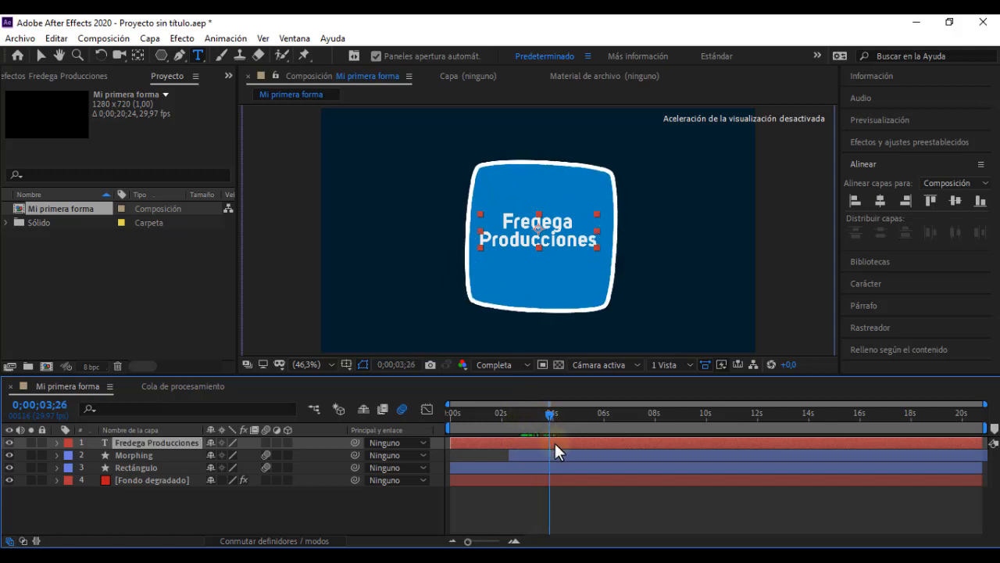
key("t")
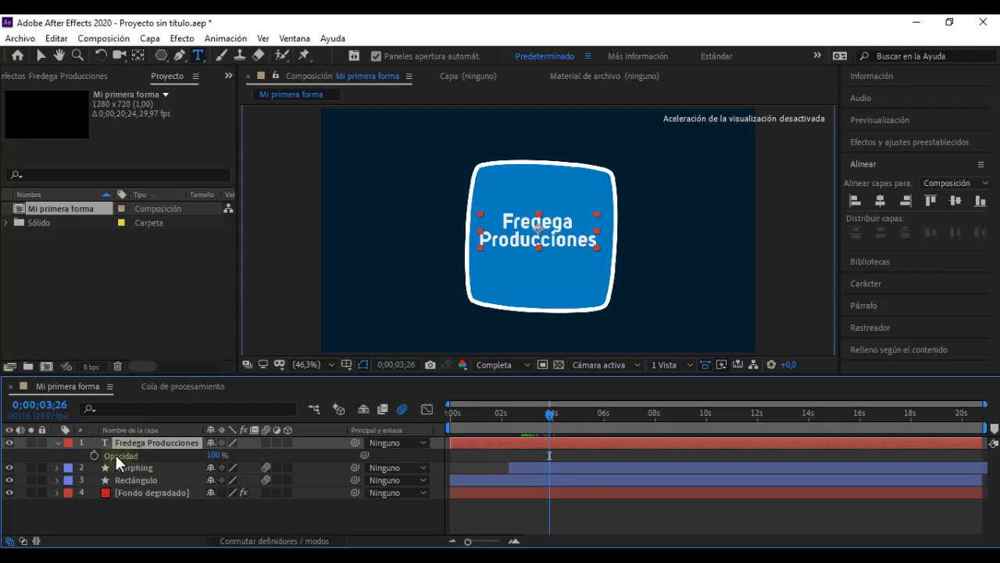
left_click(93, 455)
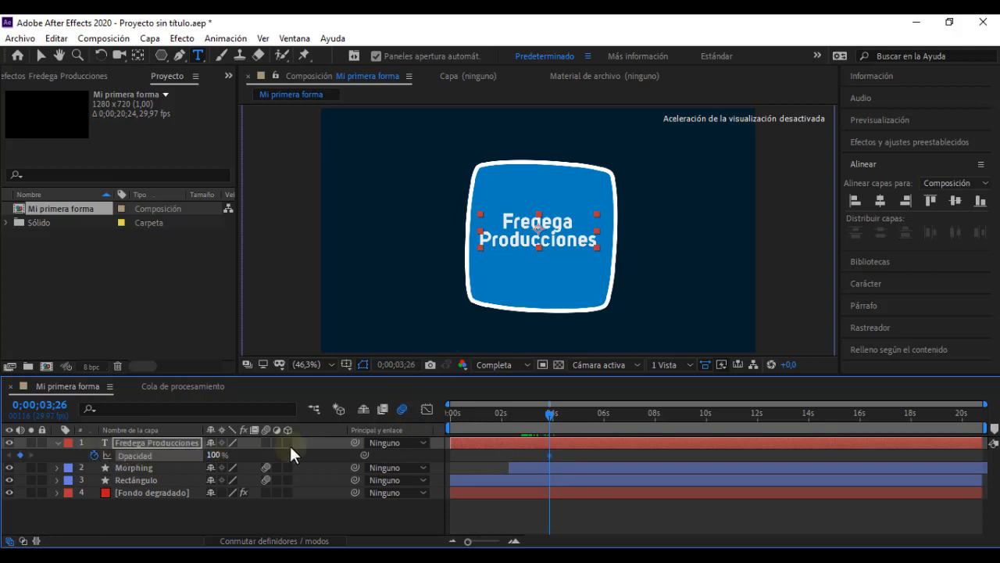
left_click_drag(214, 455, 3, 455)
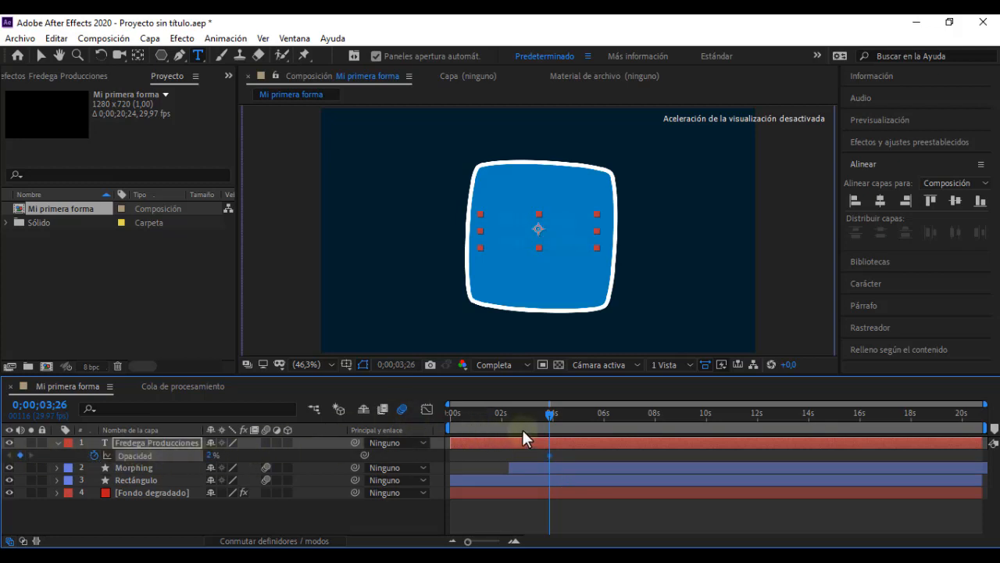
left_click_drag(552, 422, 586, 416)
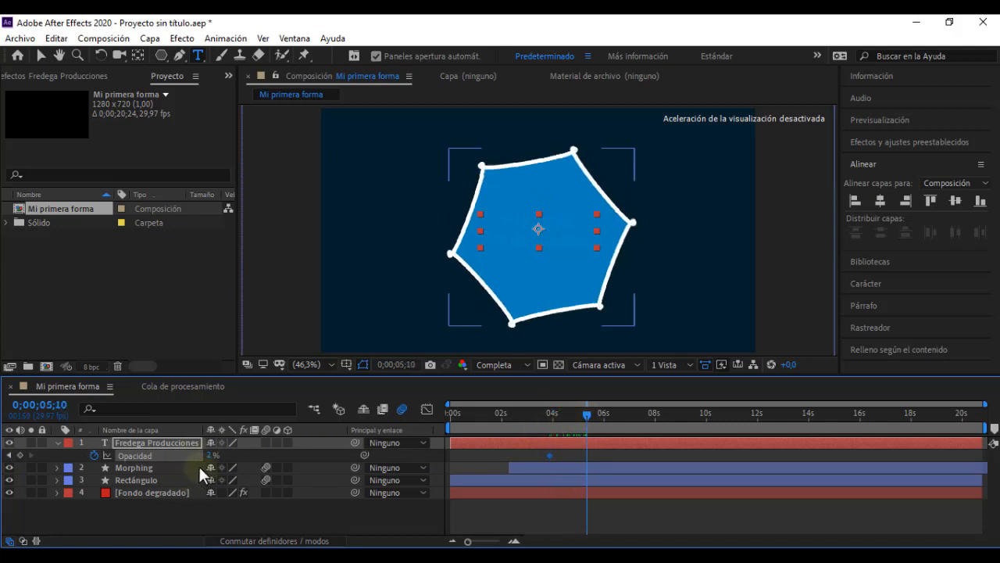
left_click(10, 454)
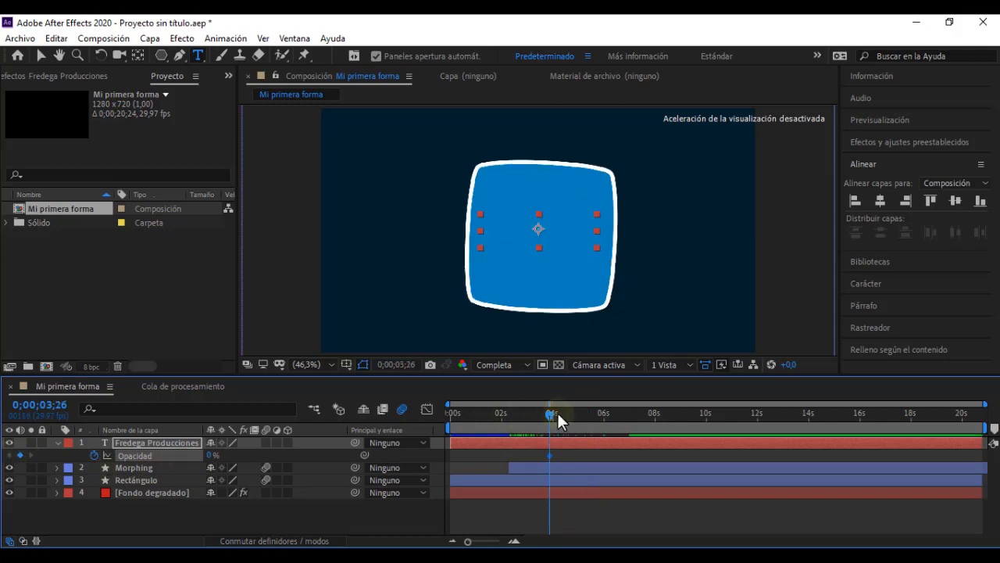
Step: Add a 100 % Opacidad keyframe to the "Fredega Producciones" layer at 0;00;06;04
mouse_move(558, 417)
left_mouse_down()
mouse_move(611, 420)
mouse_move(575, 416)
left_mouse_up()
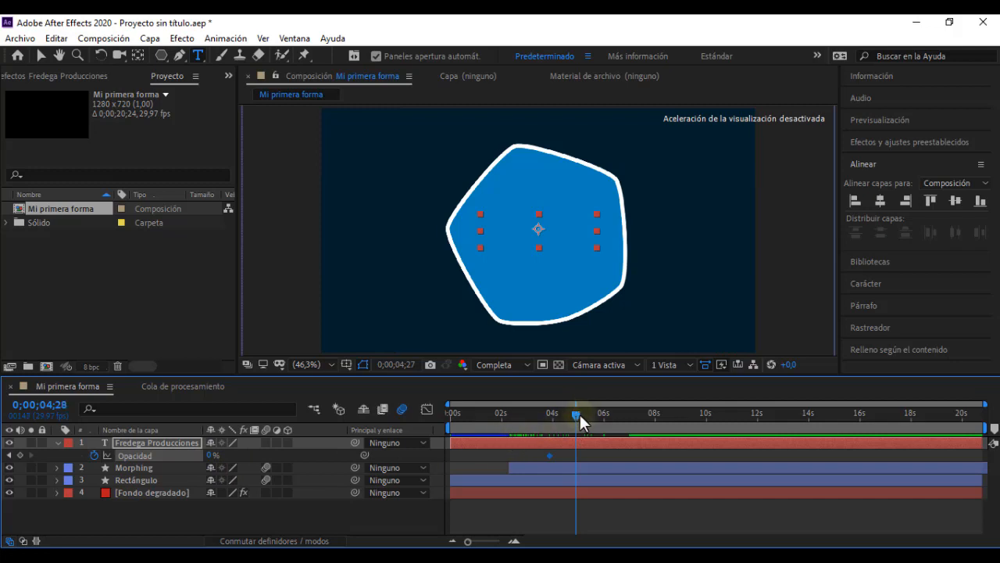
left_click_drag(580, 415, 609, 423)
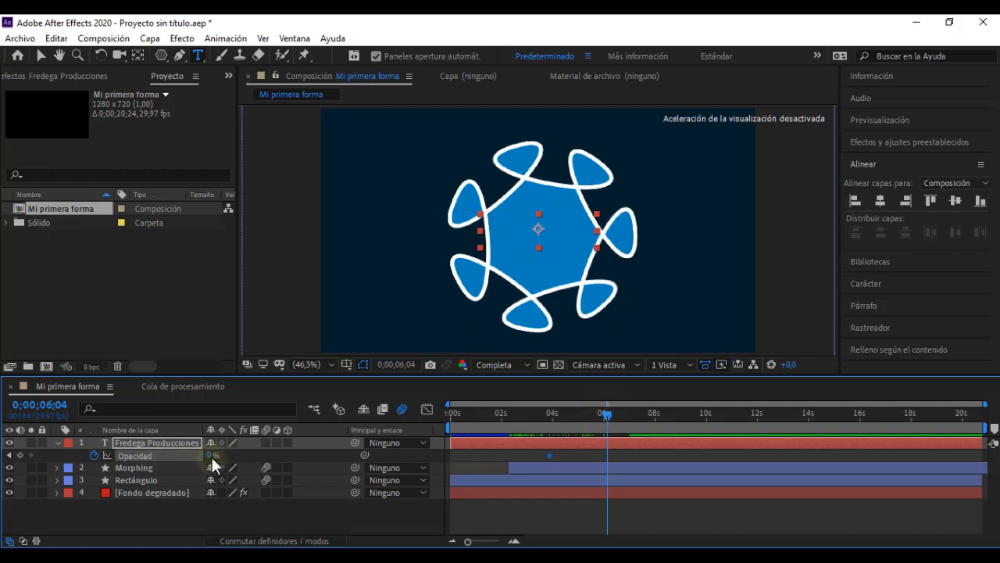
left_click_drag(211, 455, 548, 451)
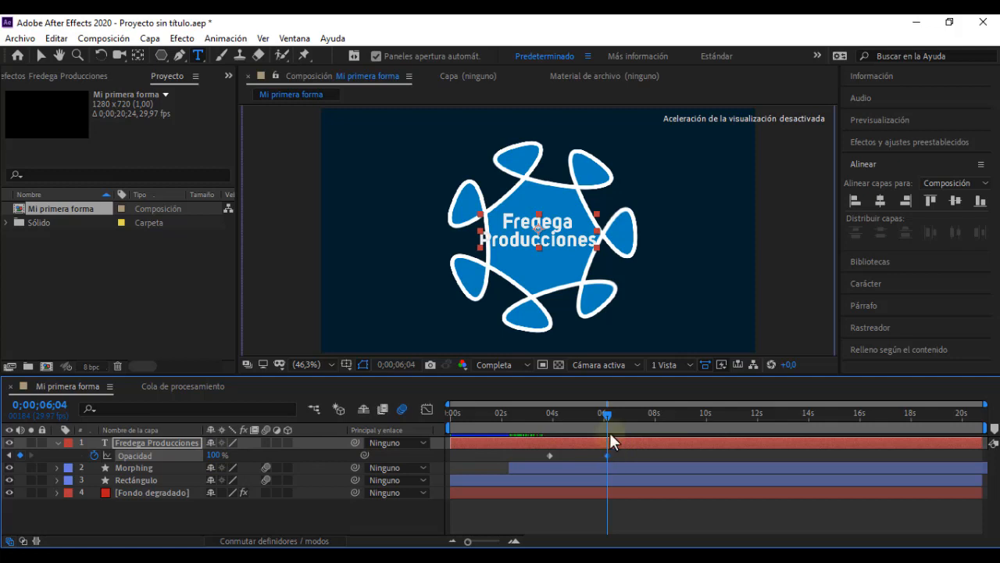
Step: Move the text's 100 % Opacidad keyframe to about 0;00;07;00, and scrub through the fade-in
left_click_drag(607, 422, 628, 422)
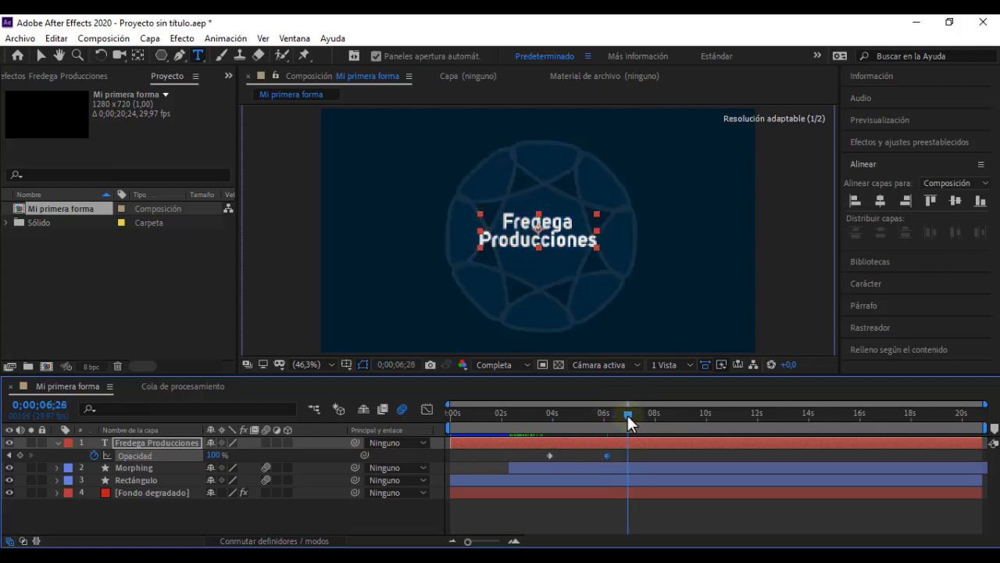
left_click_drag(607, 455, 627, 430)
left_click_drag(572, 411, 631, 414)
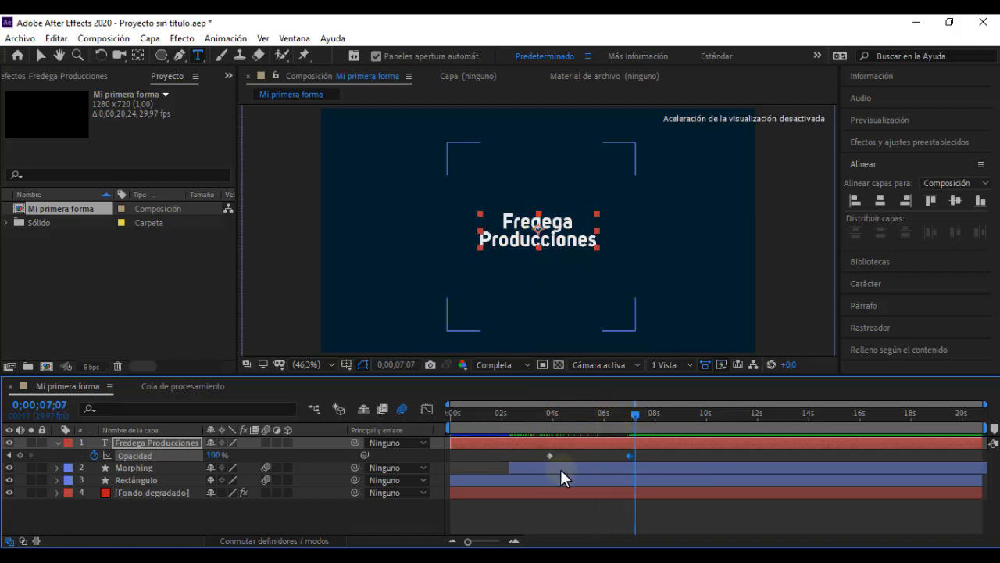
Step: Keyframe the text's Opacidad from 100 % at 0;00;09;12 to 0 % at 0;00;11;22, and scrub through the fades
left_click_drag(637, 415, 692, 420)
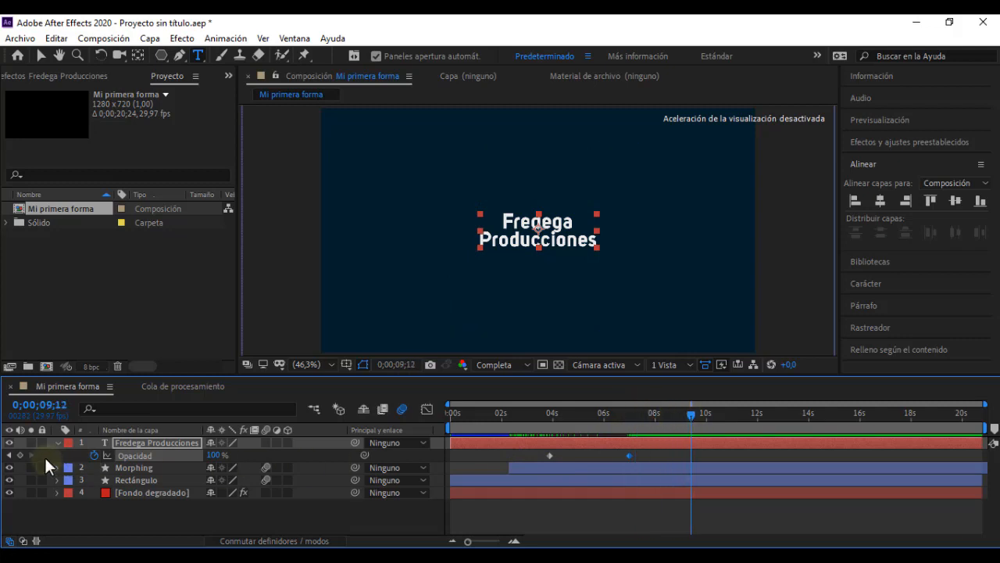
left_click(20, 455)
left_click_drag(693, 420, 755, 422)
left_click_drag(214, 455, 38, 454)
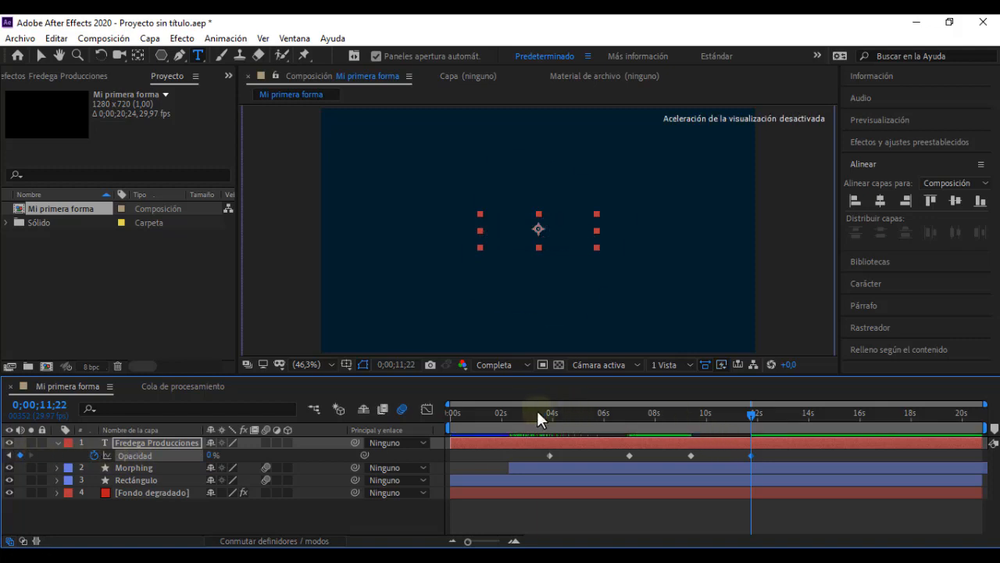
left_click(534, 412)
left_click_drag(556, 414, 774, 417)
Step: Apply the Desaceleración suave keyframe assistant to all Opacidad keyframes of the "Fredega Producciones" layer
left_click_drag(762, 450, 538, 457)
mouse_move(750, 454)
right_click(750, 455)
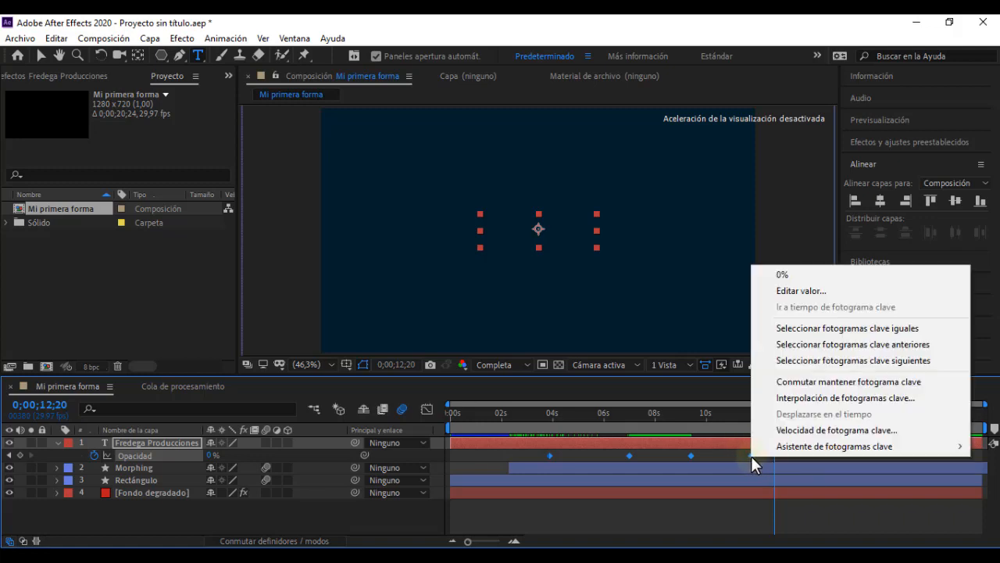
mouse_move(789, 445)
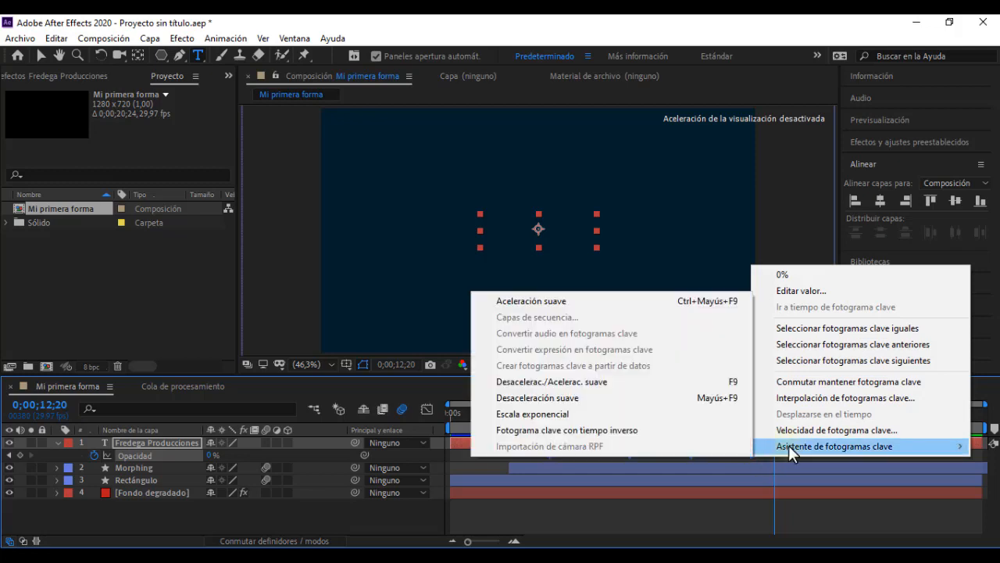
left_click(625, 399)
Step: Collapse the "Fredega Producciones" layer's properties, and preview the animation from the start to check the text fading in over the morph
left_click(540, 412)
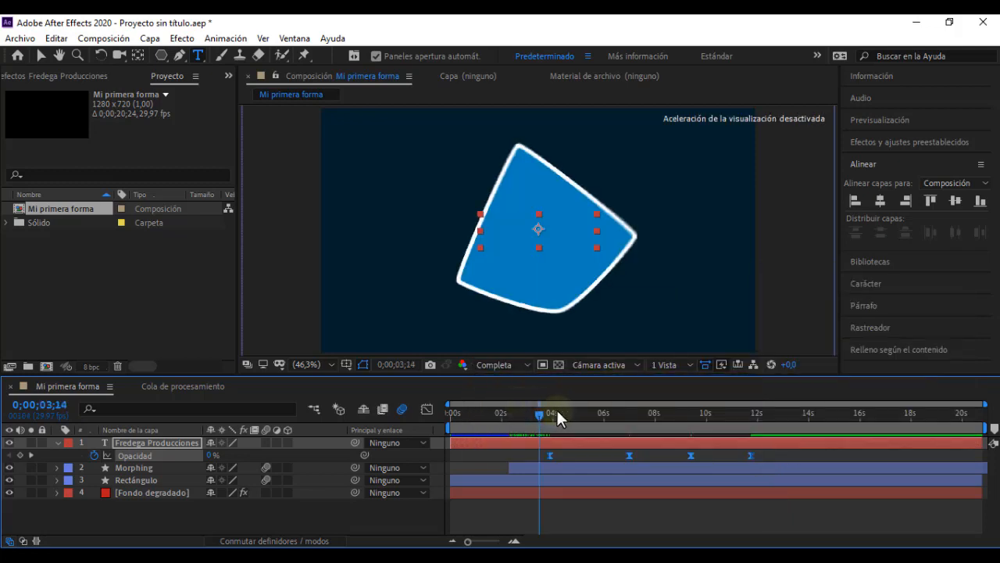
left_click(56, 442)
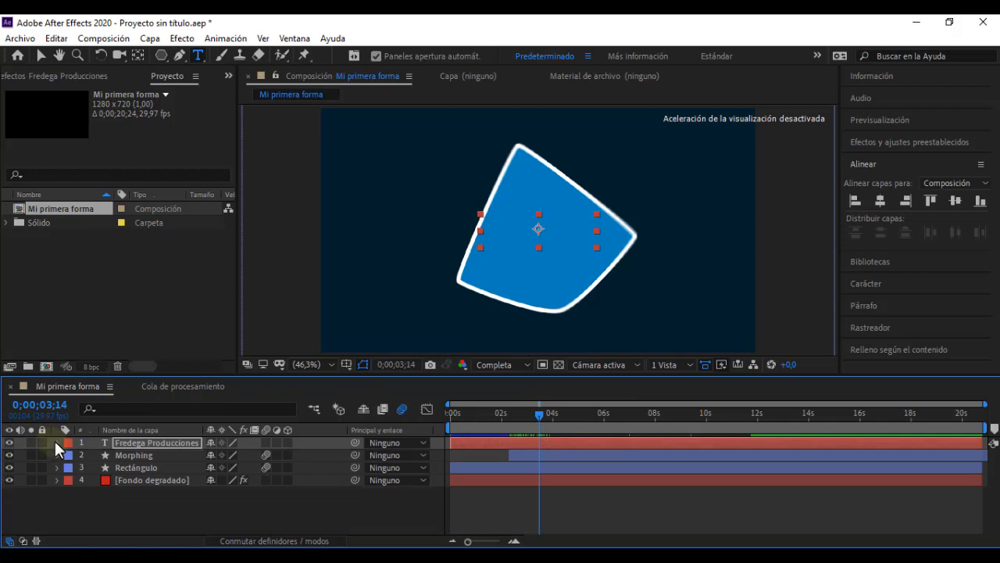
left_click_drag(458, 412, 429, 413)
key("space")
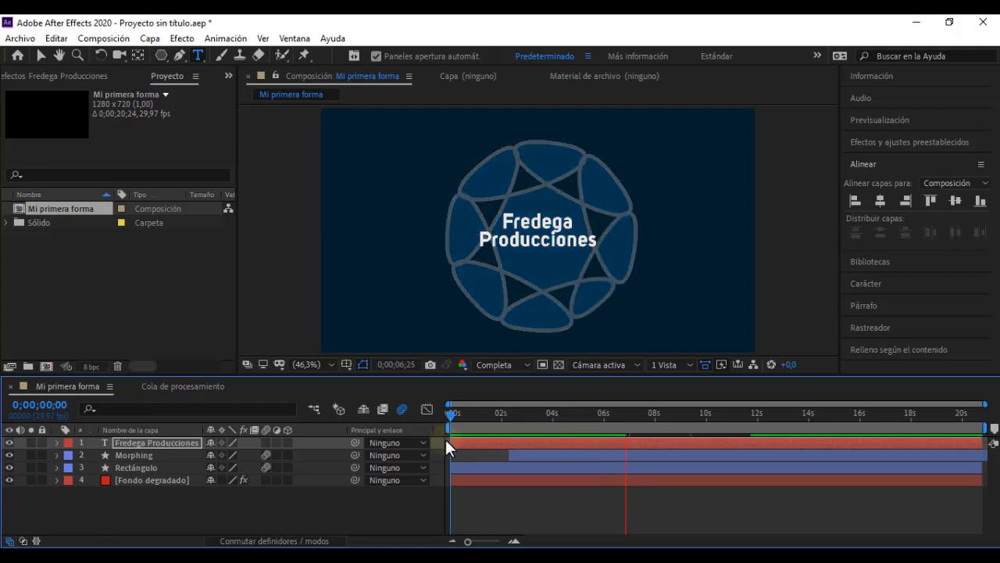
key("space")
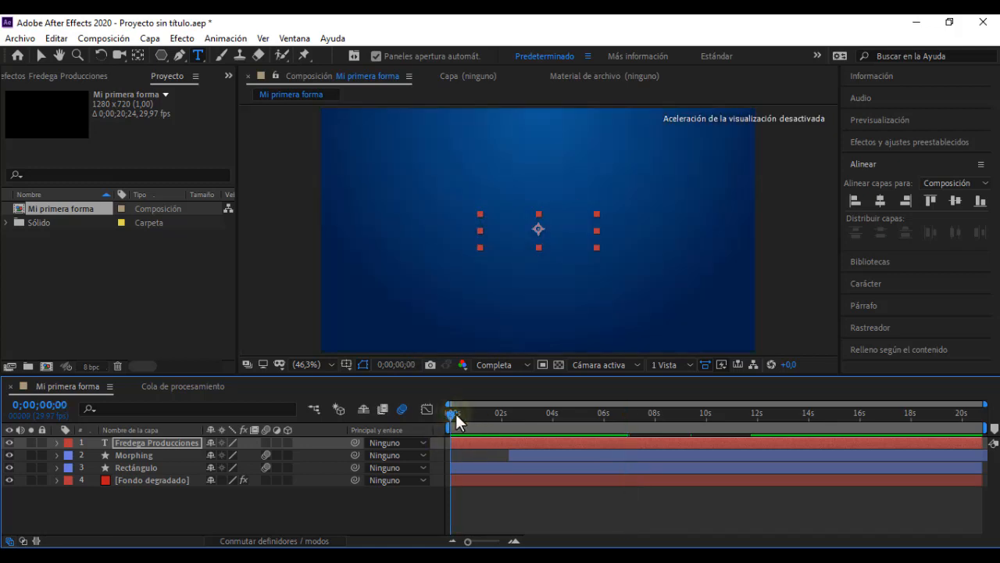
left_click_drag(455, 413, 585, 422)
left_click_drag(609, 421, 661, 421)
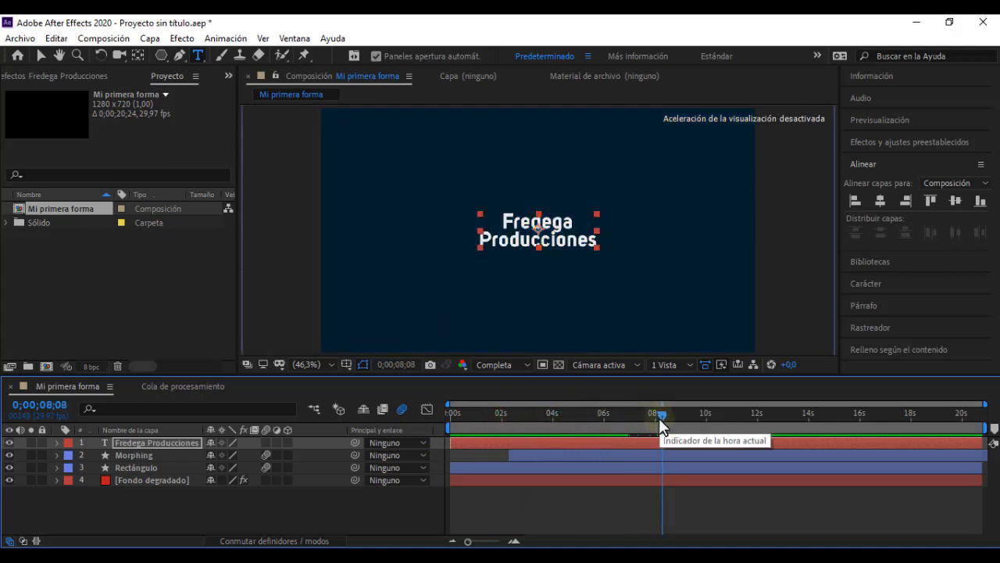